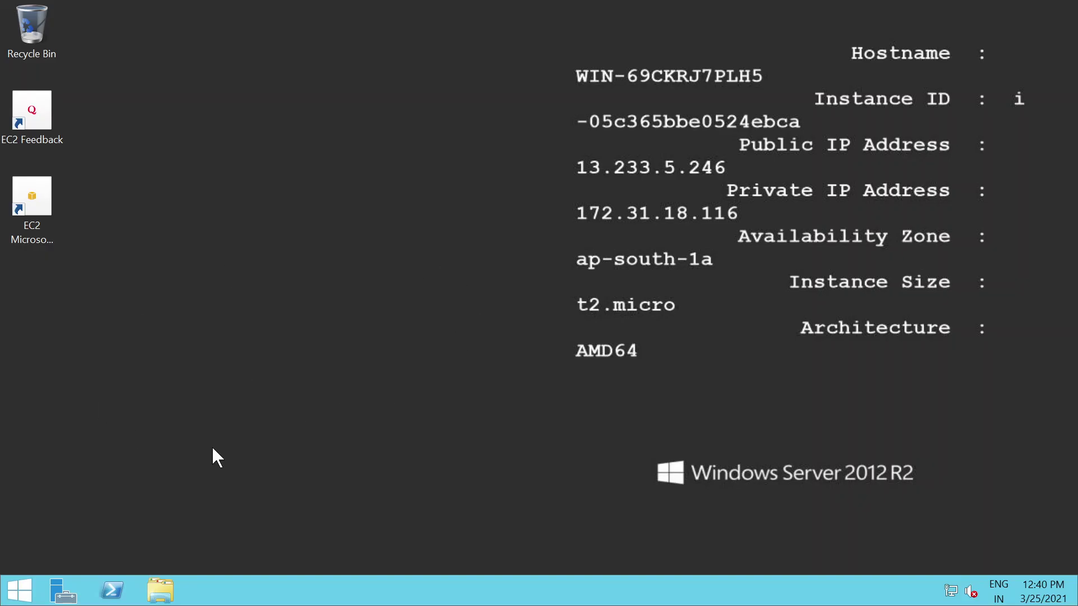
Step: Open the Administrator account's change-password page in Control Panel's User Accounts
click(18, 596)
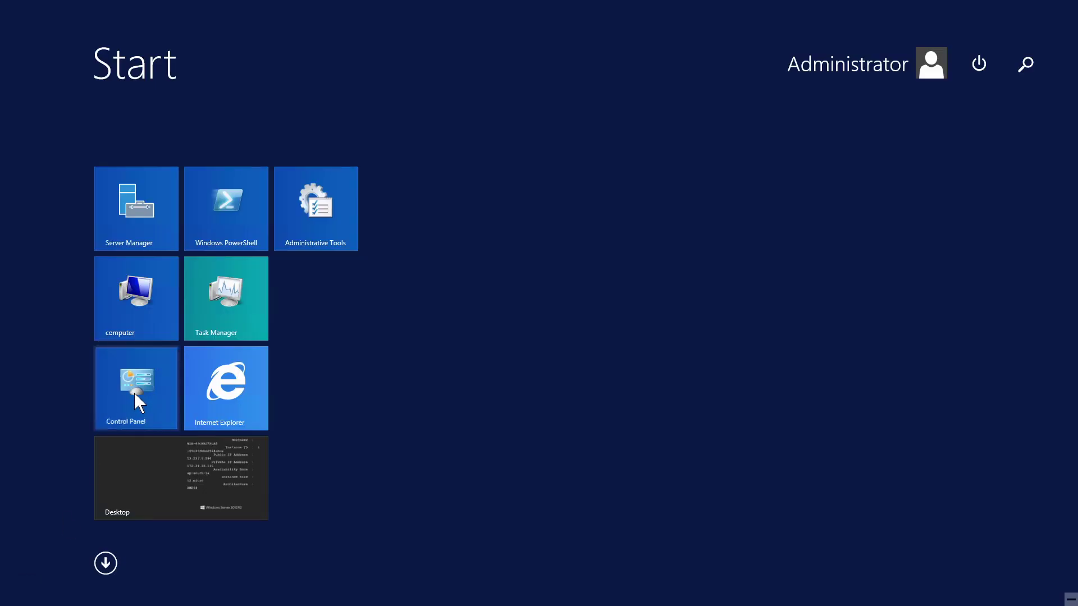
click(134, 392)
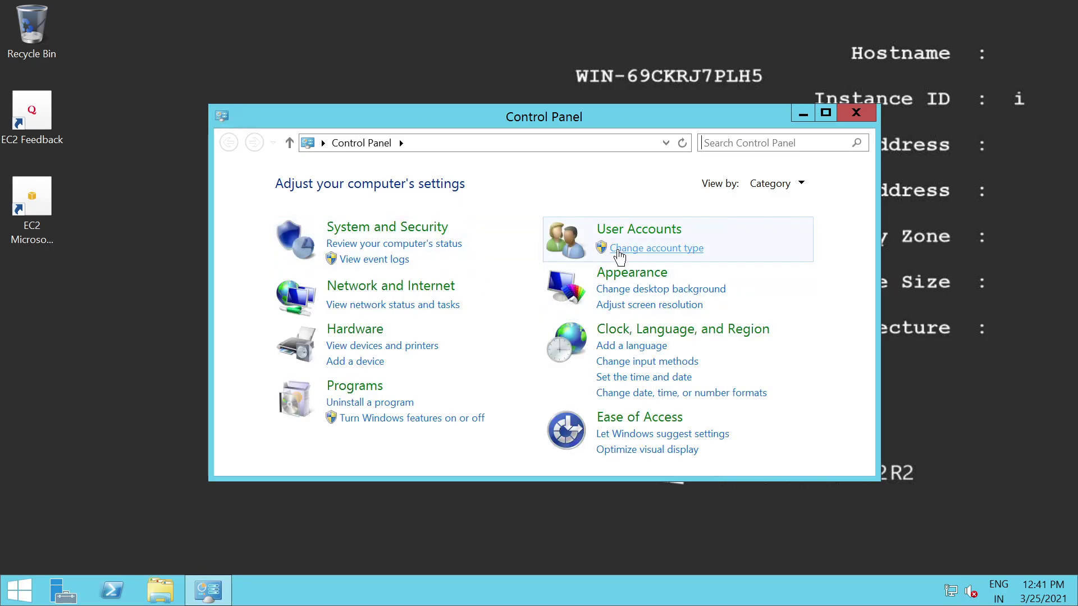
click(637, 249)
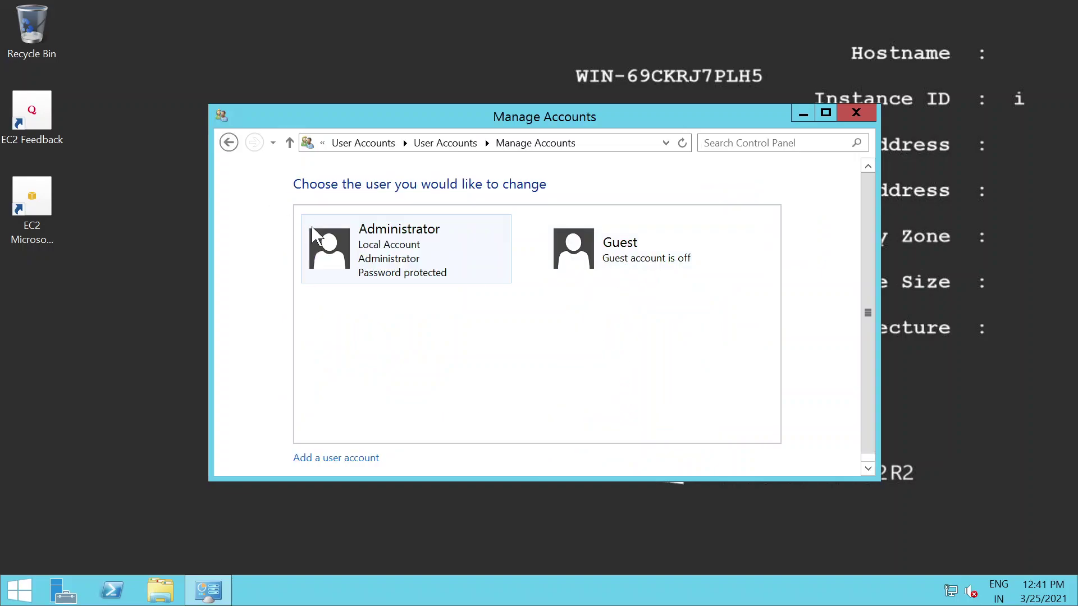
click(368, 273)
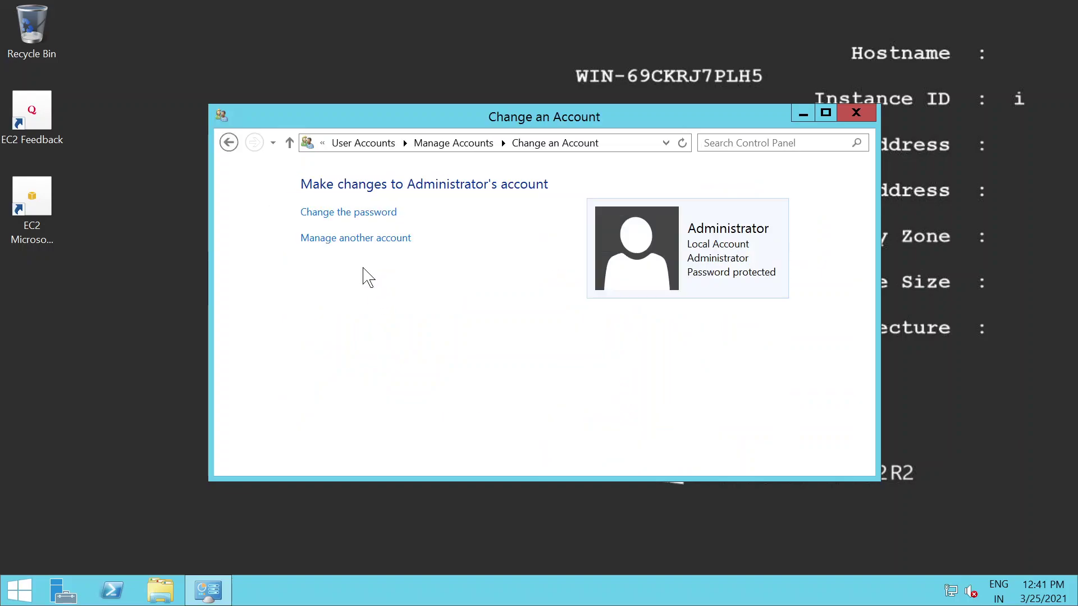
click(338, 213)
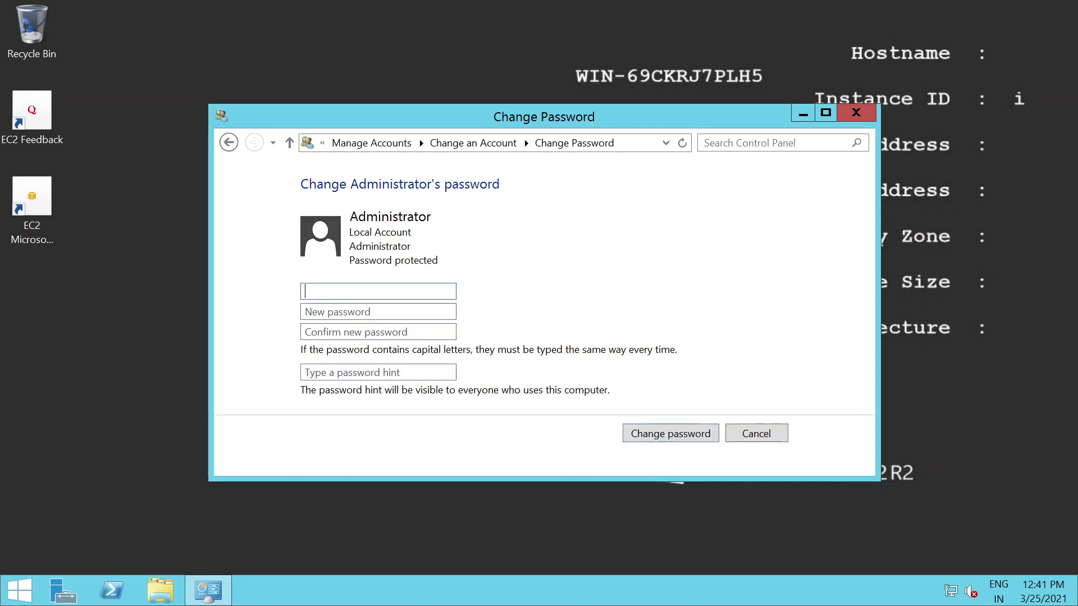
Step: Copy the current password from the local notes and paste it into the current-password field
click(691, 6)
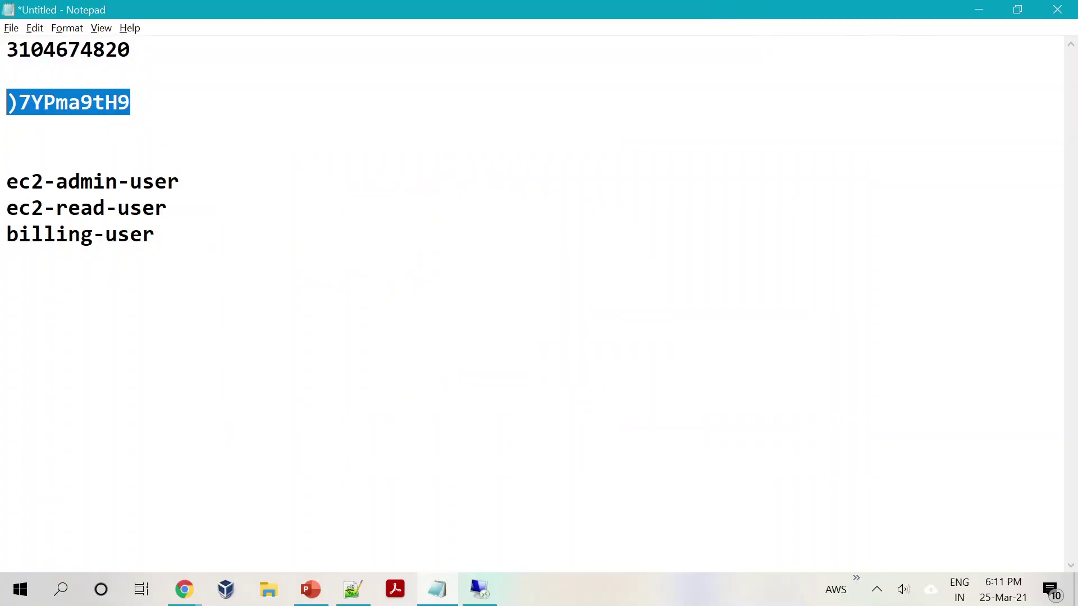
right_click(8, 100)
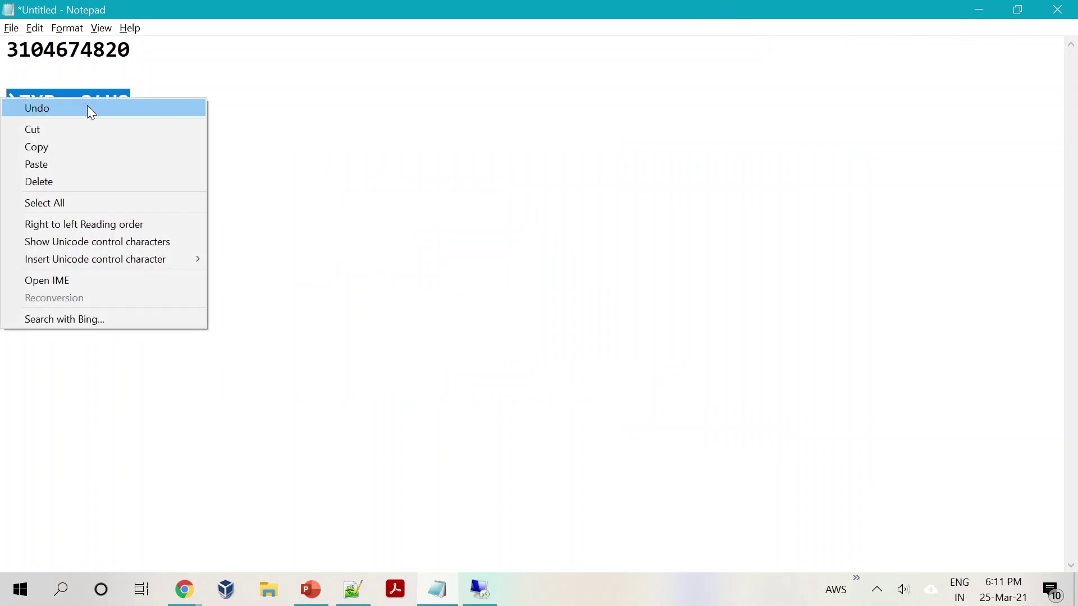
click(89, 149)
click(480, 590)
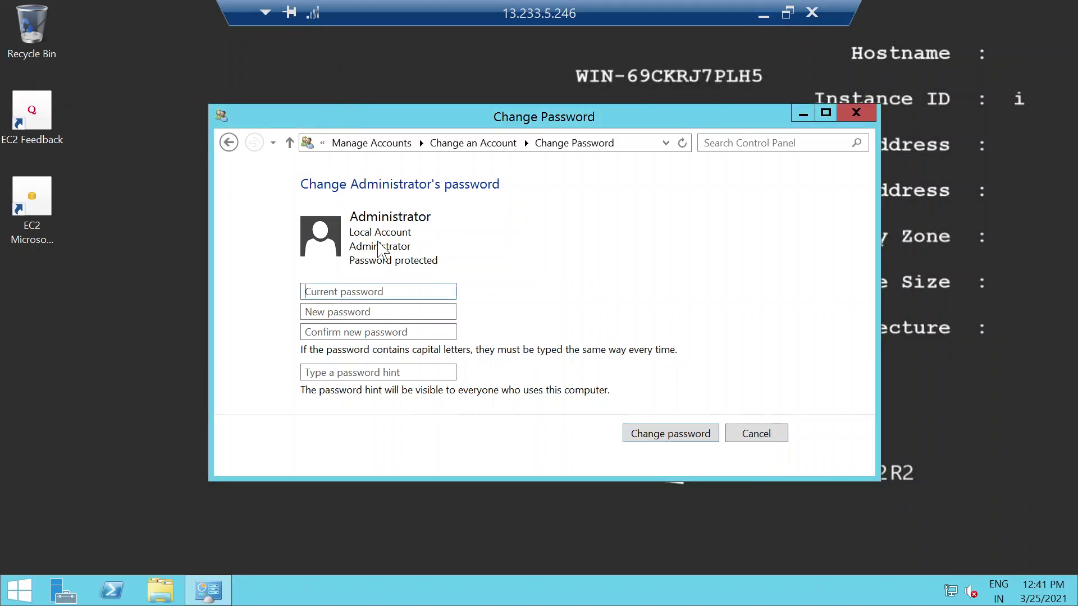
key(ctrl+v)
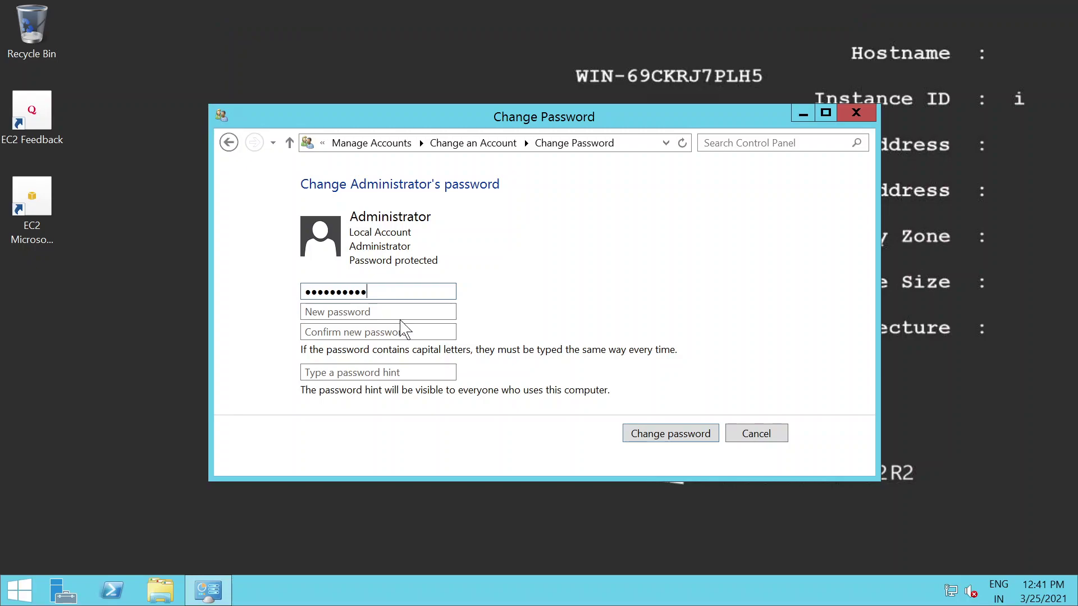
Step: Enter and confirm a new Administrator password, apply it, and close the account window
click(337, 312)
text(••)
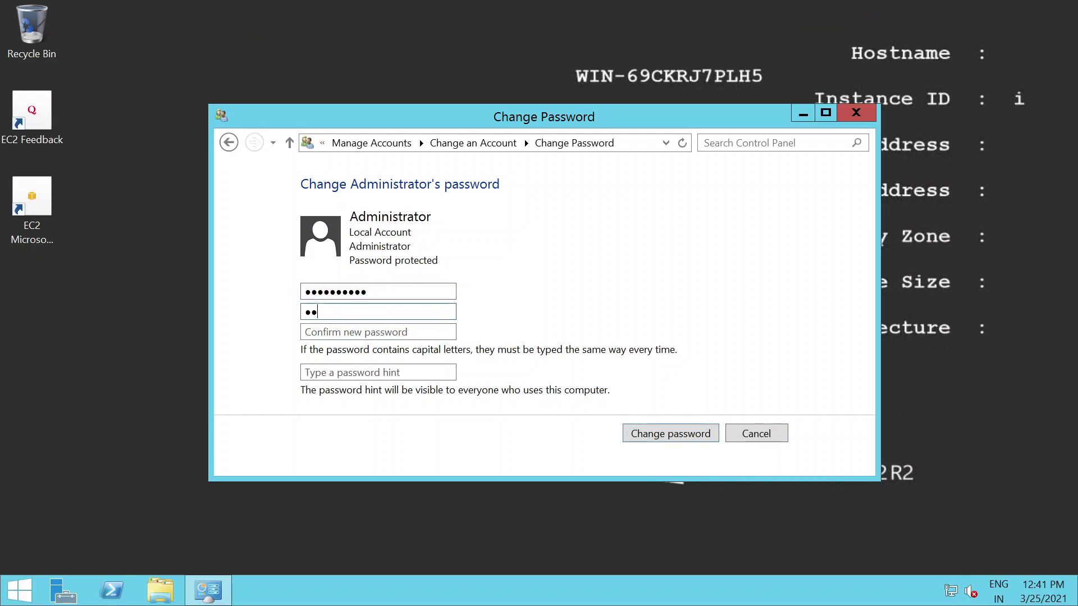
text(••••••••••)
key(Tab)
text(••••)
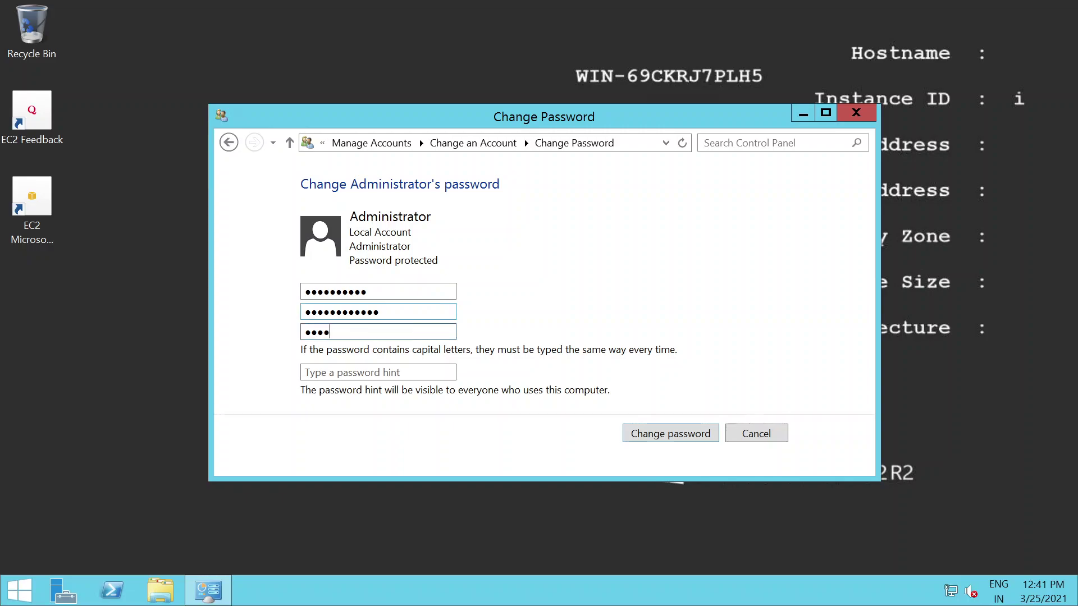
text(••••••)
click(669, 434)
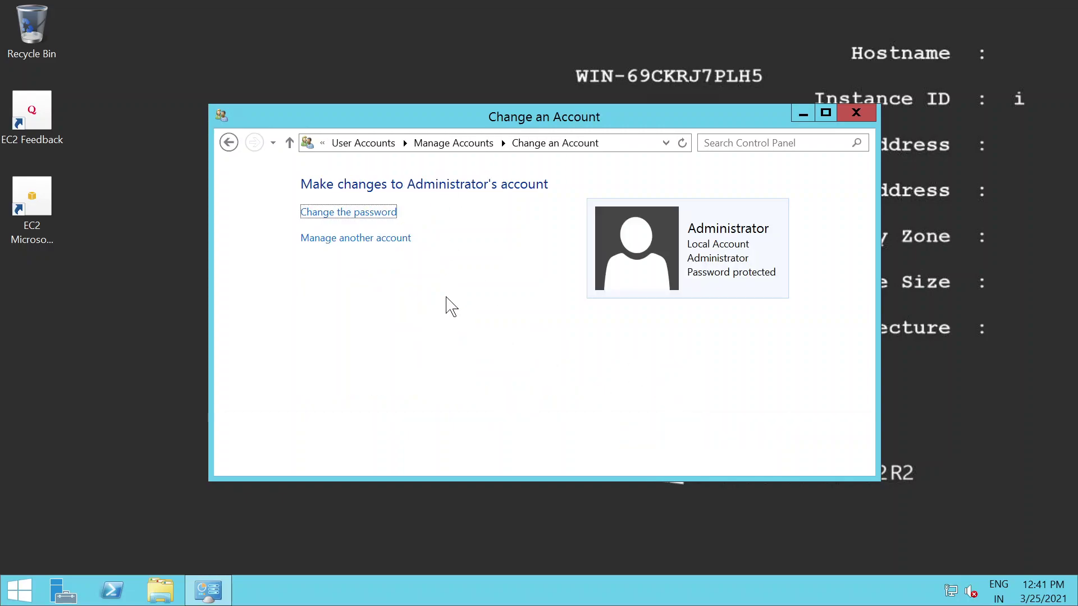
click(855, 114)
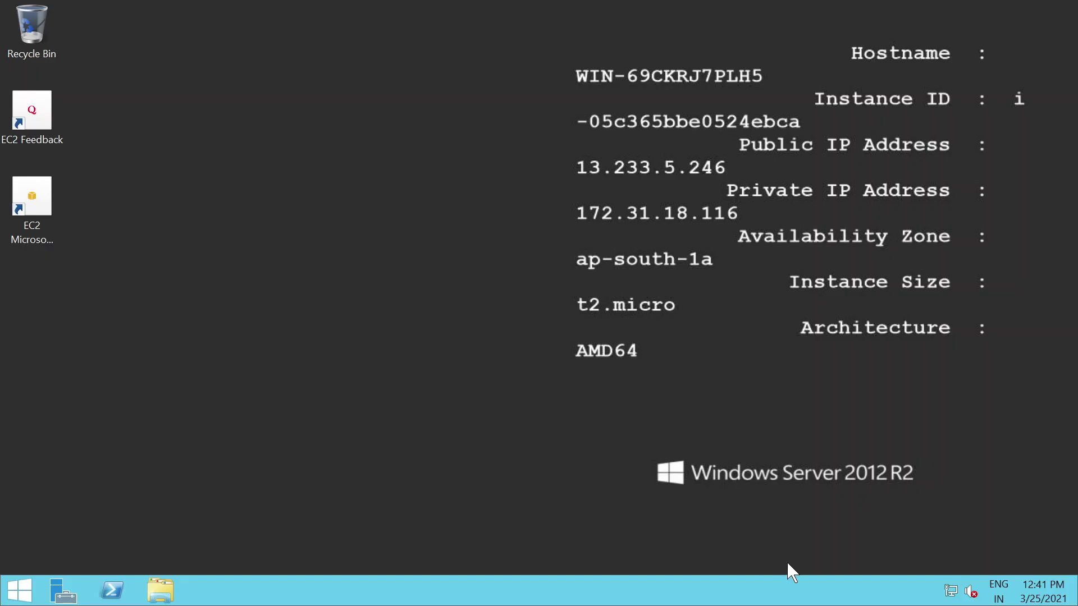
Step: Change the server time zone to (UTC+05:30) Chennai, Kolkata, Mumbai, New Delhi and confirm
click(1040, 601)
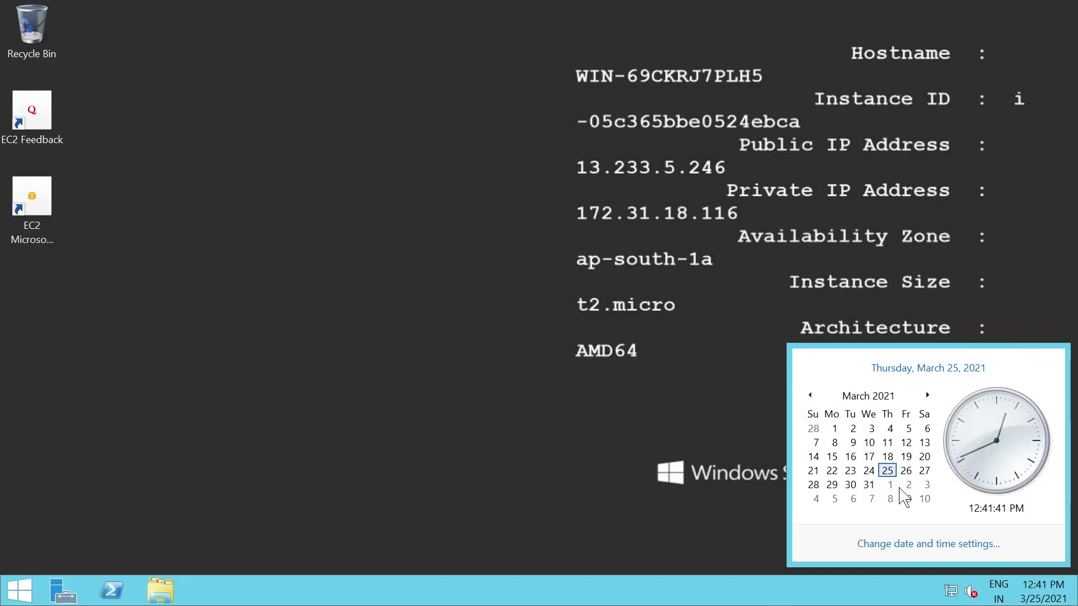
click(930, 544)
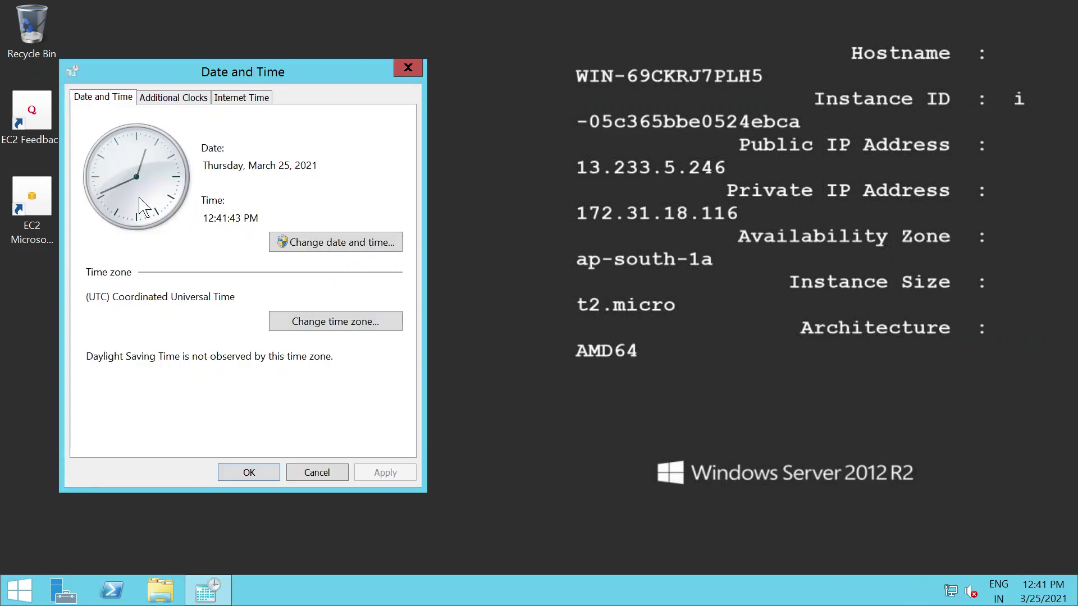
click(353, 328)
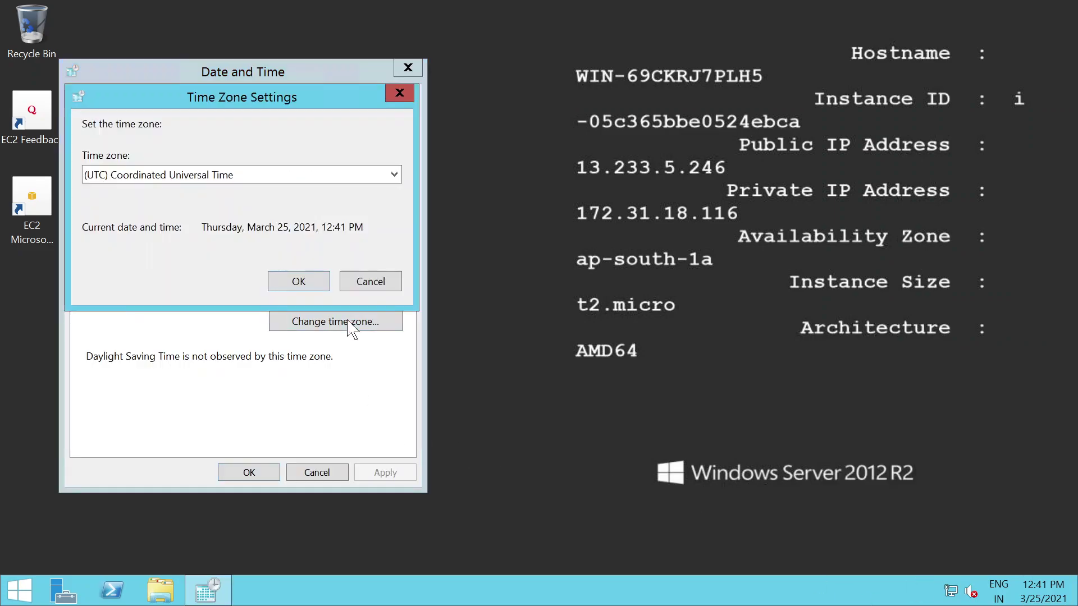
click(240, 175)
scroll(151, 333, down, 6)
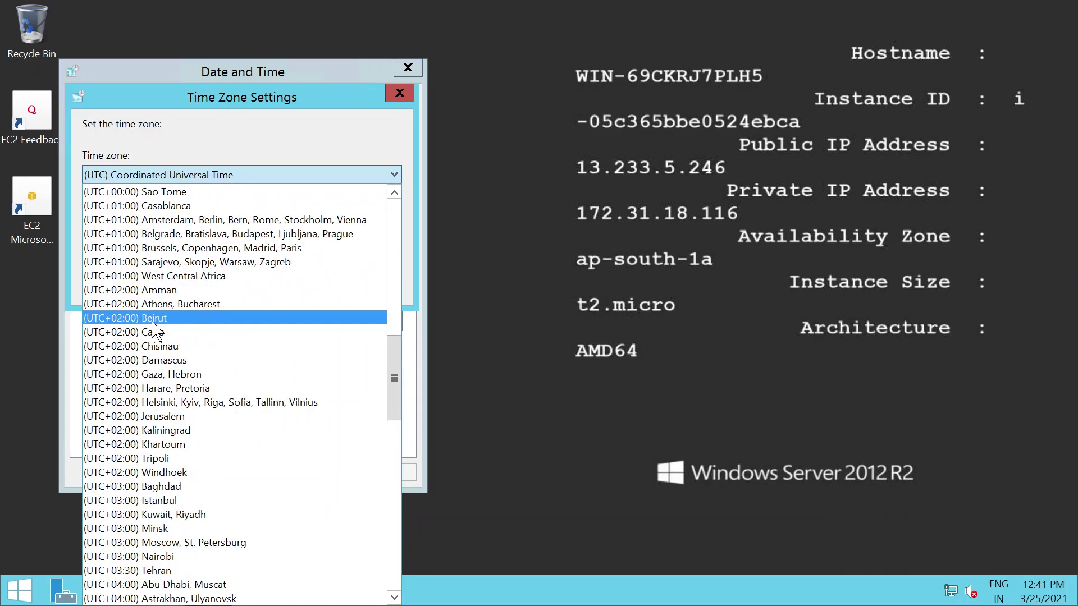
scroll(153, 328, down, 4)
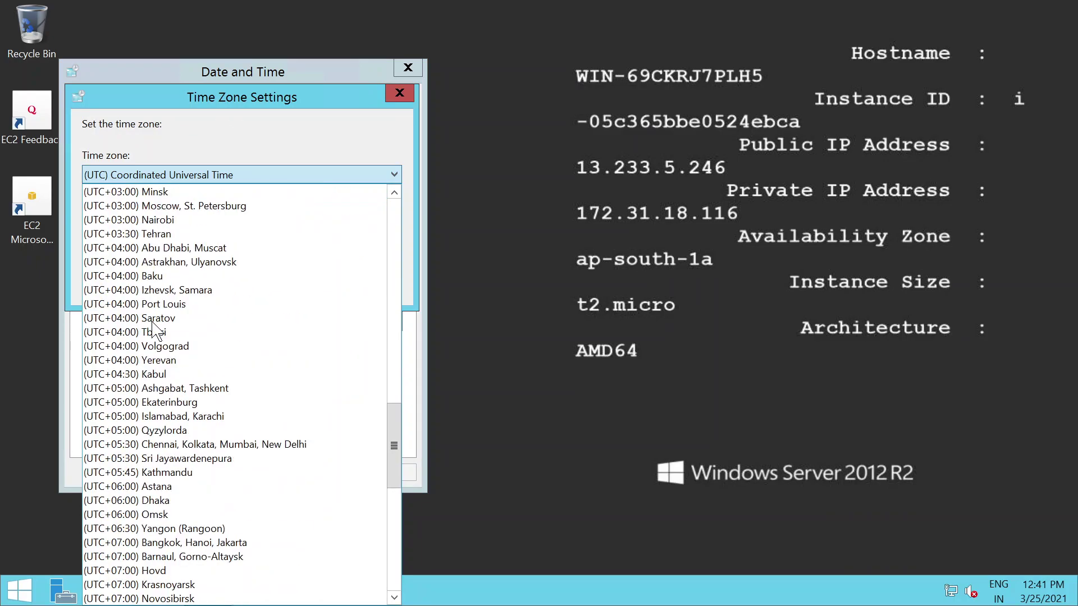
click(191, 402)
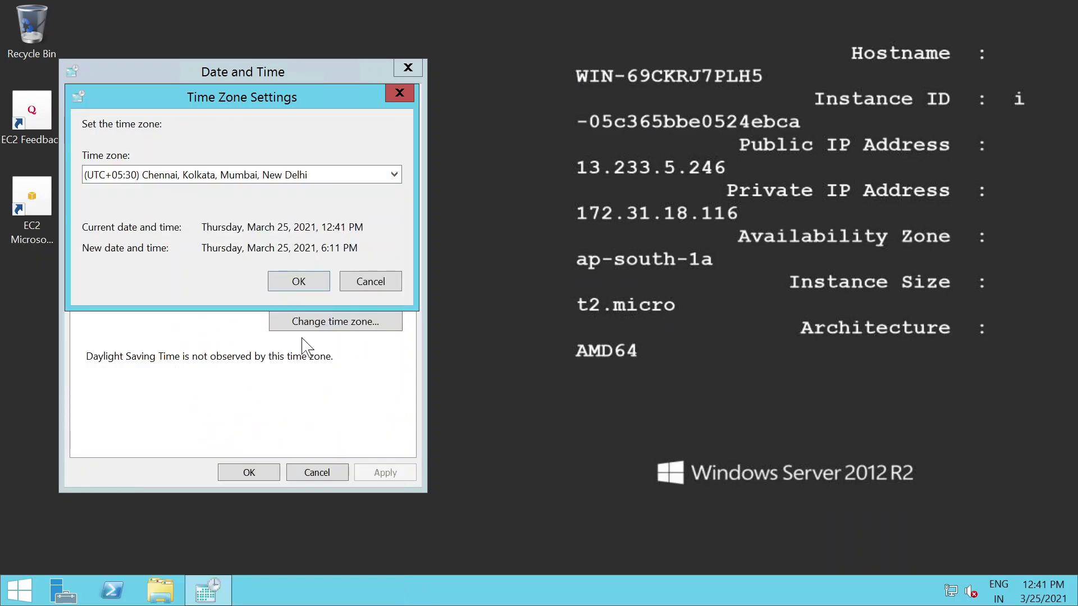
click(302, 282)
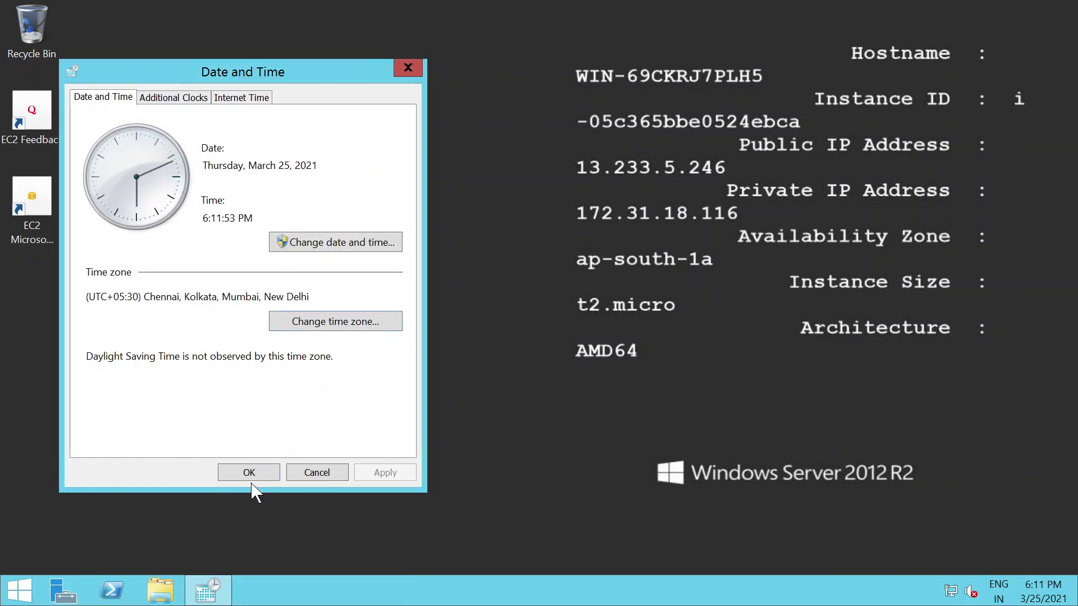
click(249, 471)
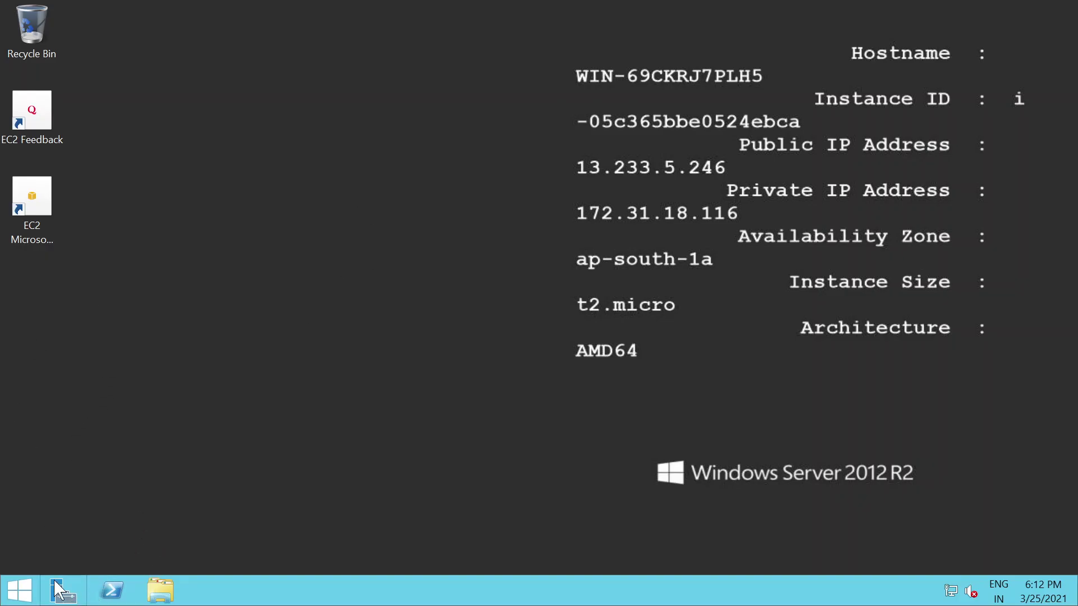
Step: Rename the computer to AD-SERVER from Server Manager's Local Server properties
click(69, 599)
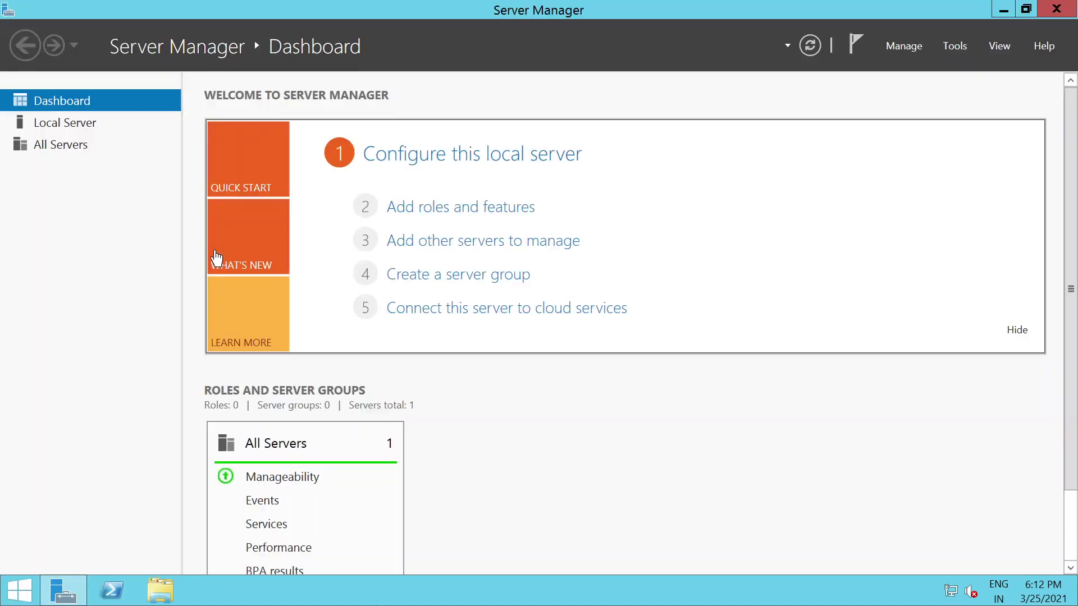
click(80, 124)
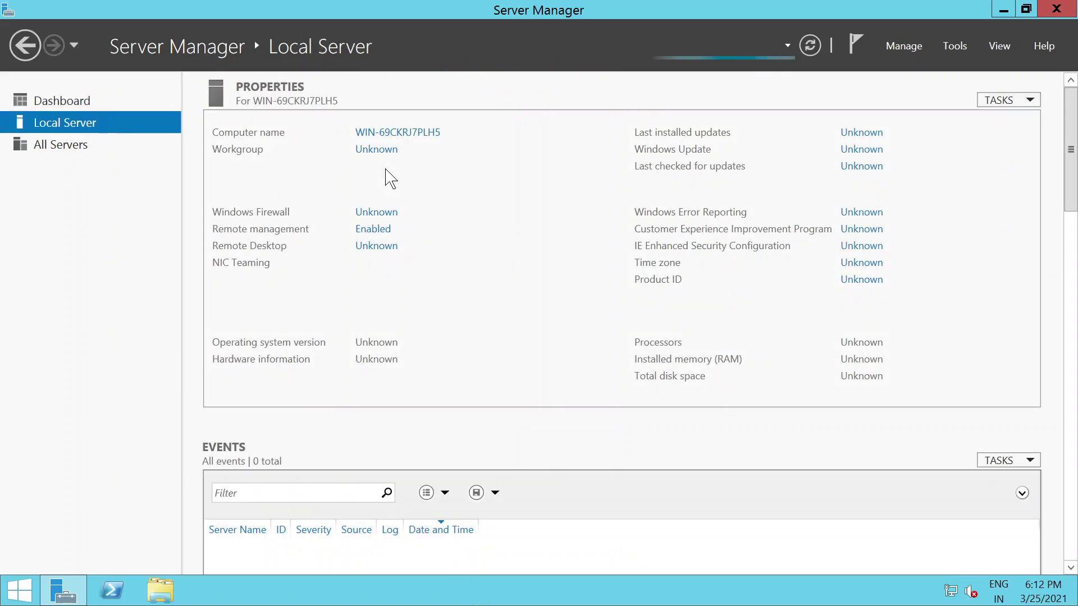
click(396, 135)
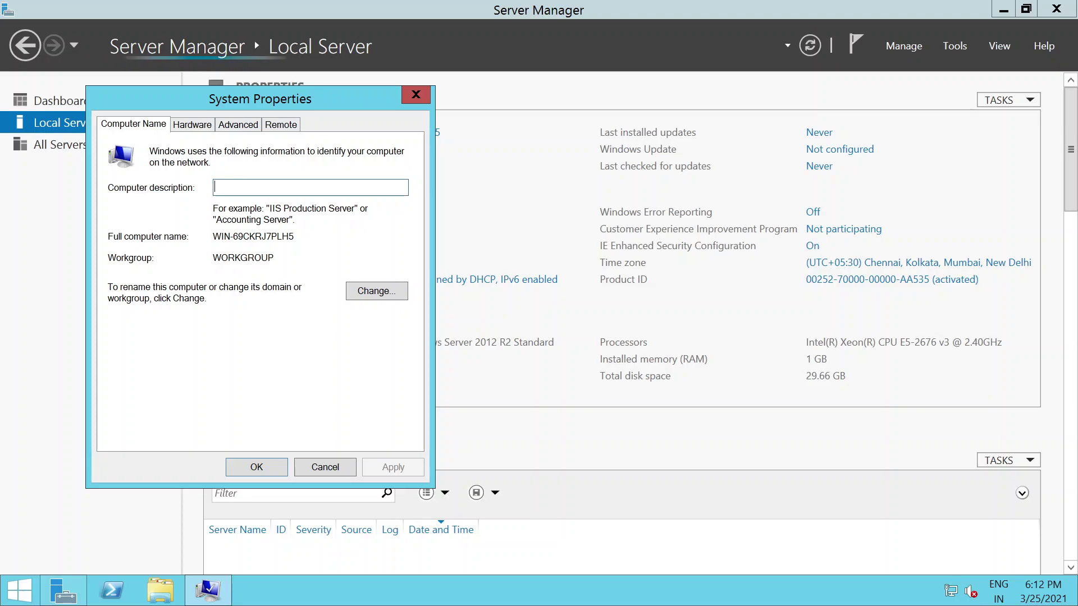
click(375, 290)
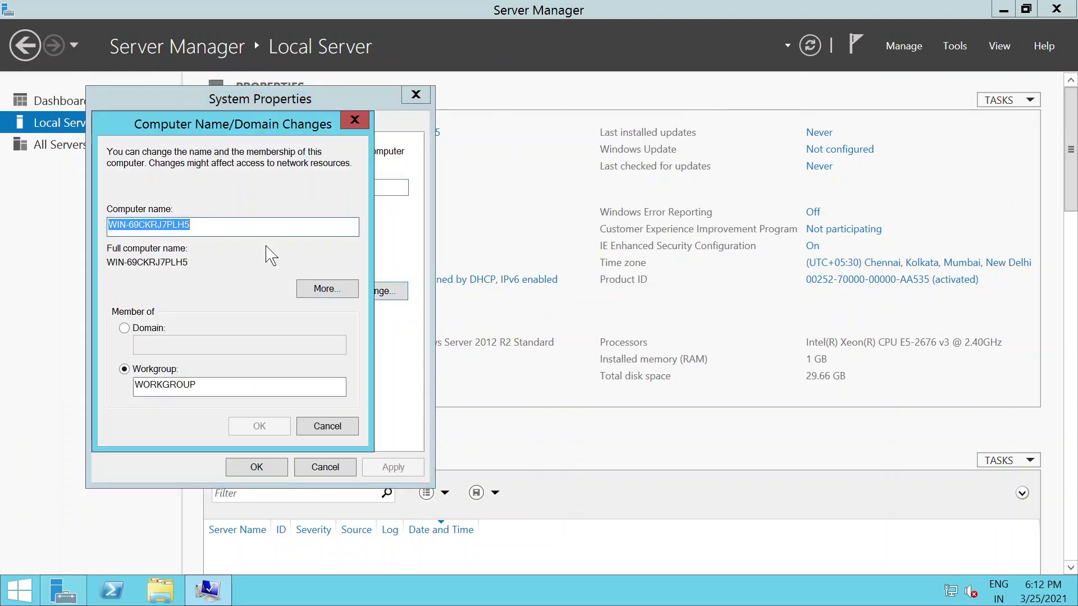
text(AD-)
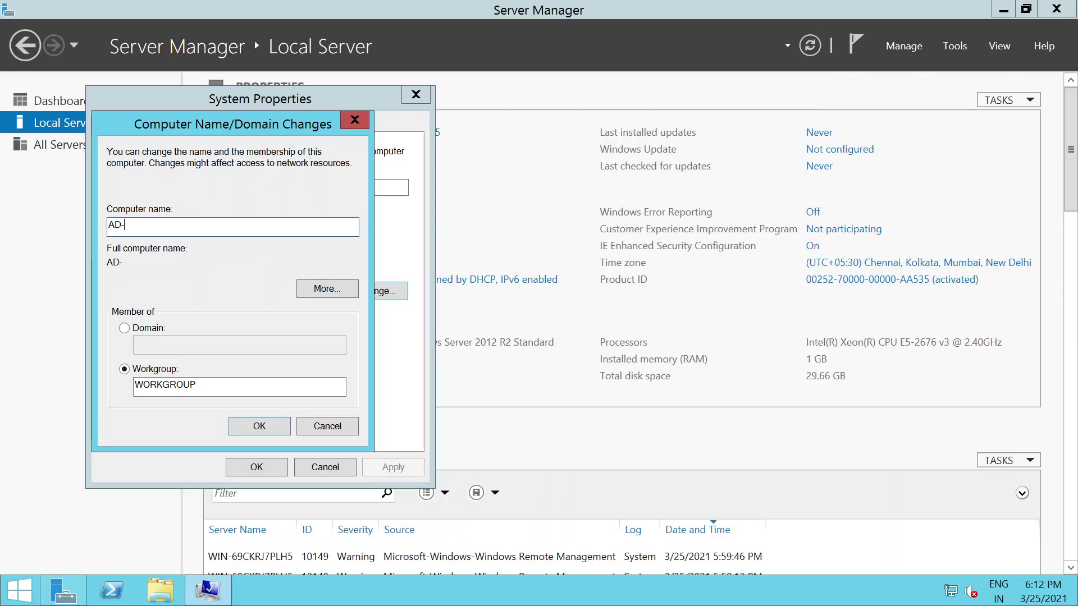
text(s)
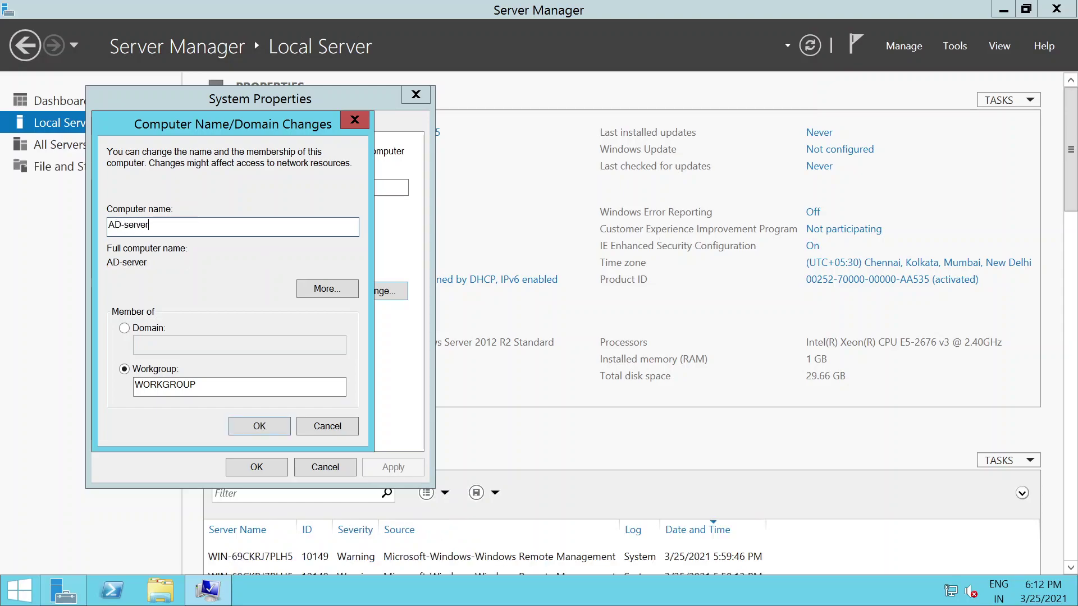
text(erver)
key(BackSpace)
key(BackSpace)
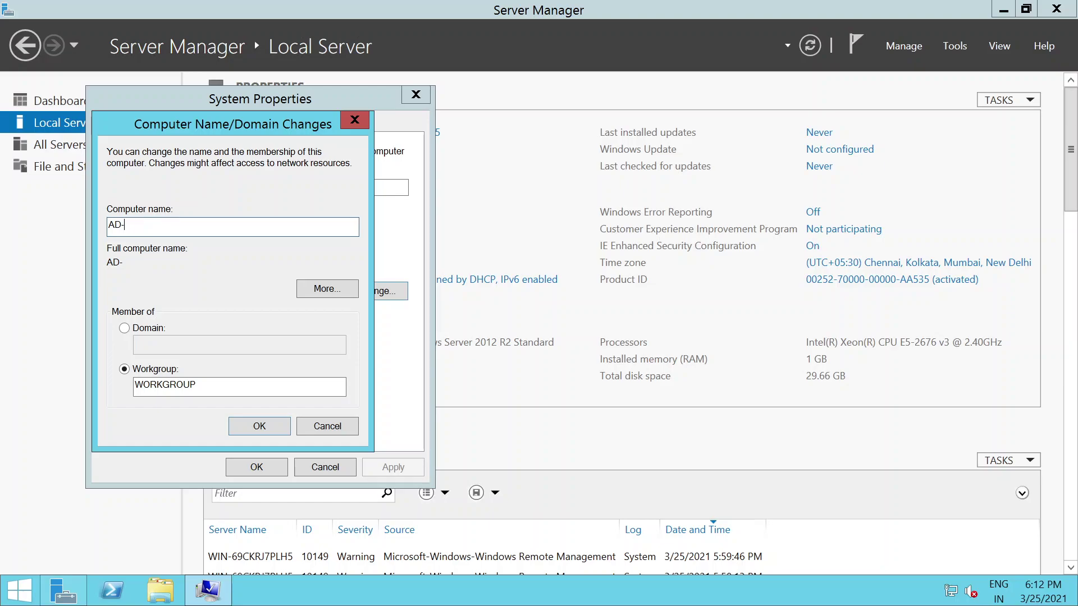
text(SERVER)
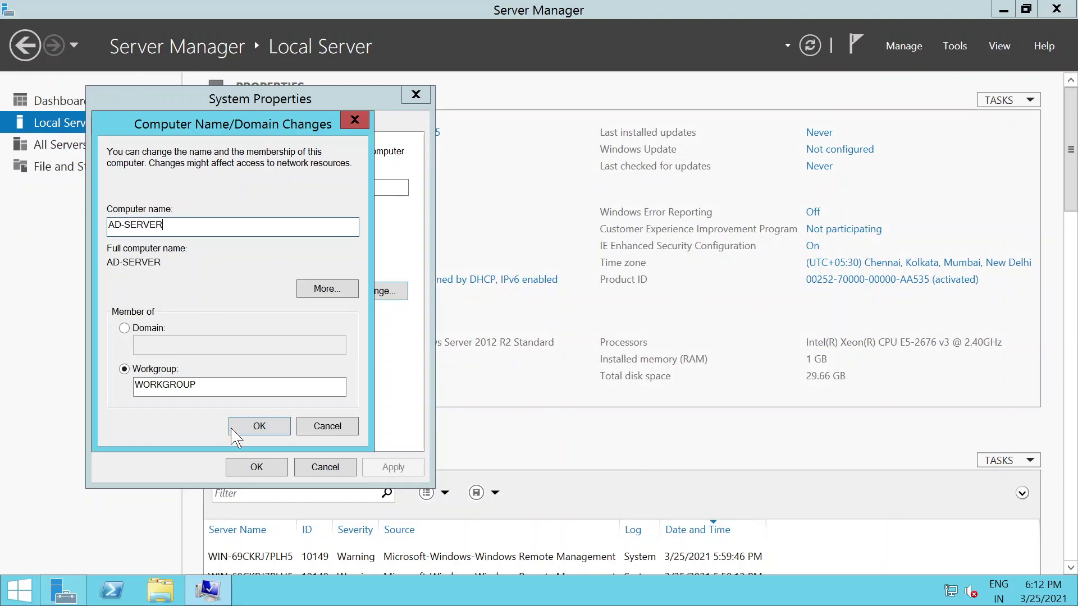
click(259, 427)
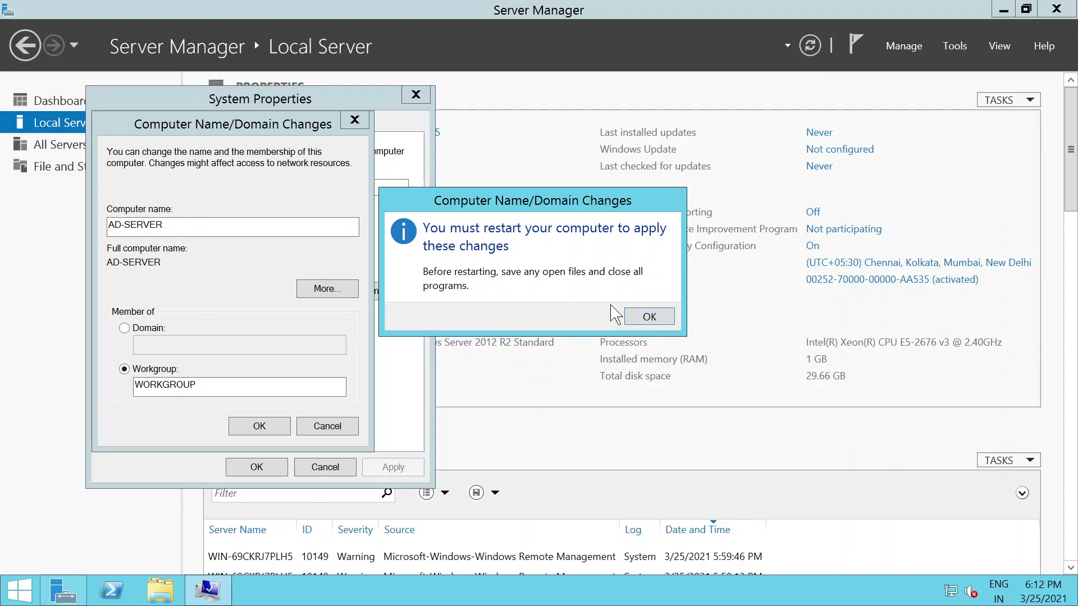
Step: Acknowledge the restart notice, close System Properties, and restart the server now
click(651, 318)
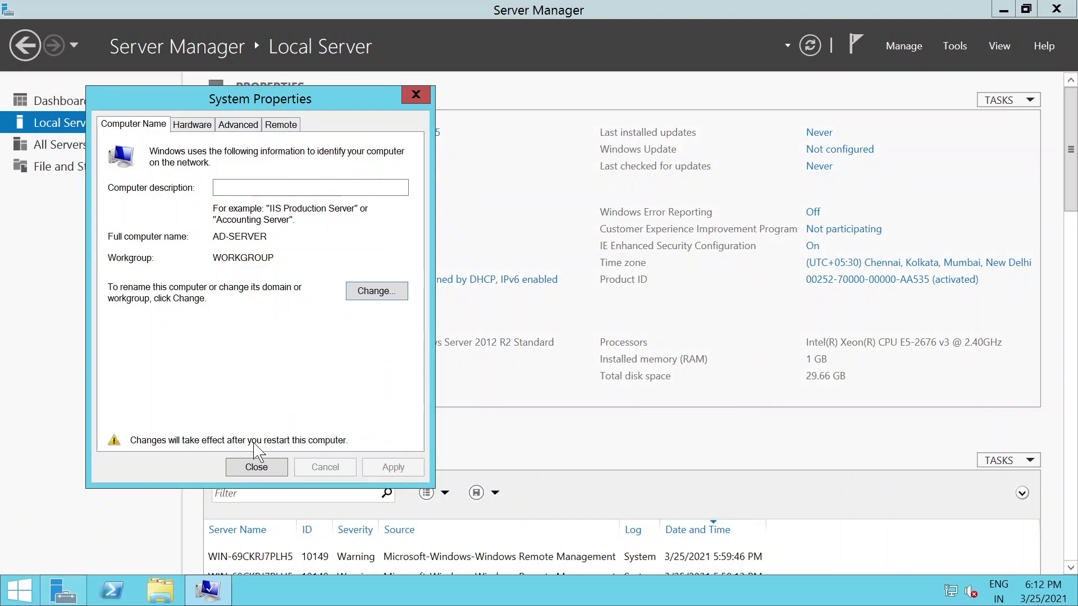
click(246, 471)
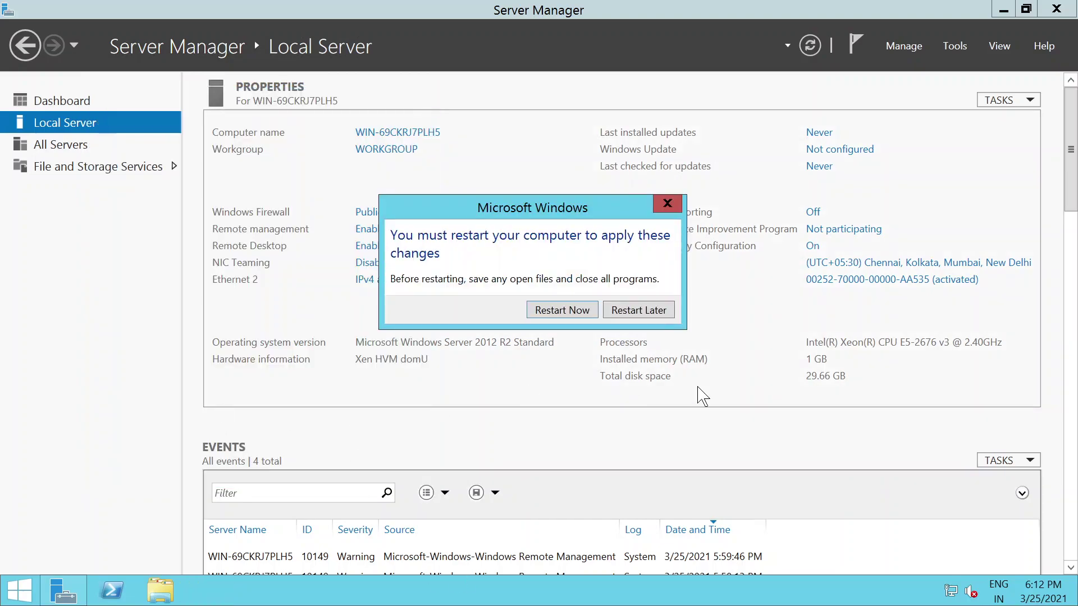
click(562, 311)
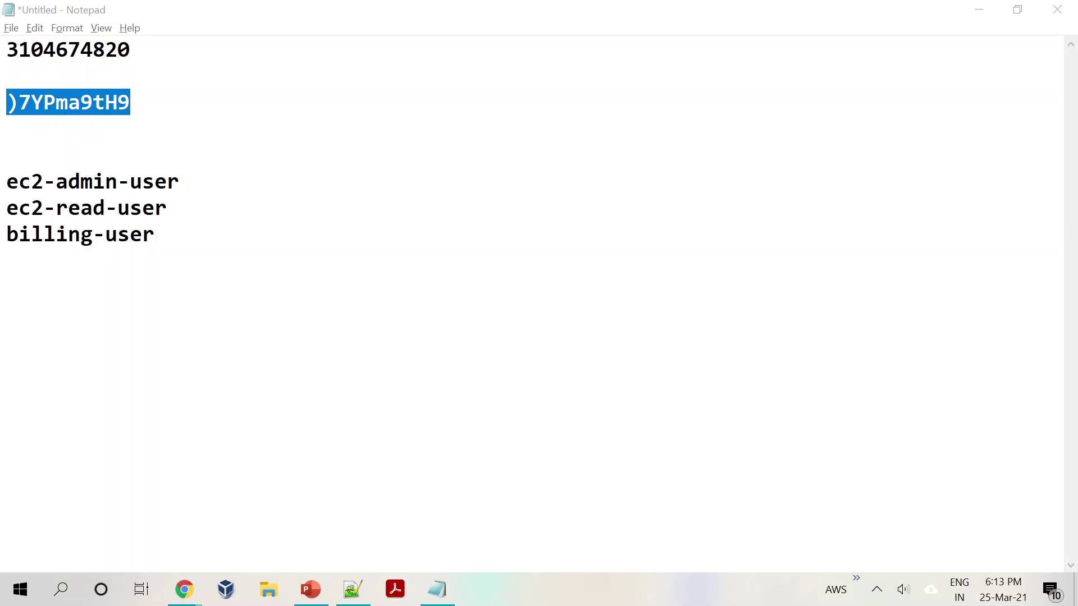
Step: Switch to the EC2 console and select the AD Server's public IPv4 address 13.233.5.246
click(5, 308)
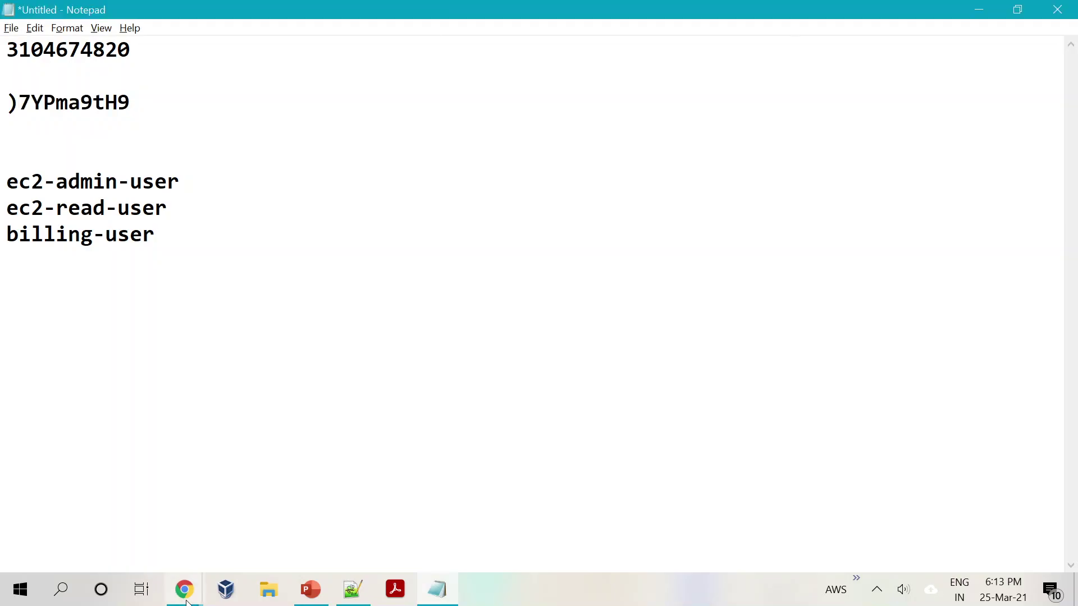
click(184, 590)
click(125, 532)
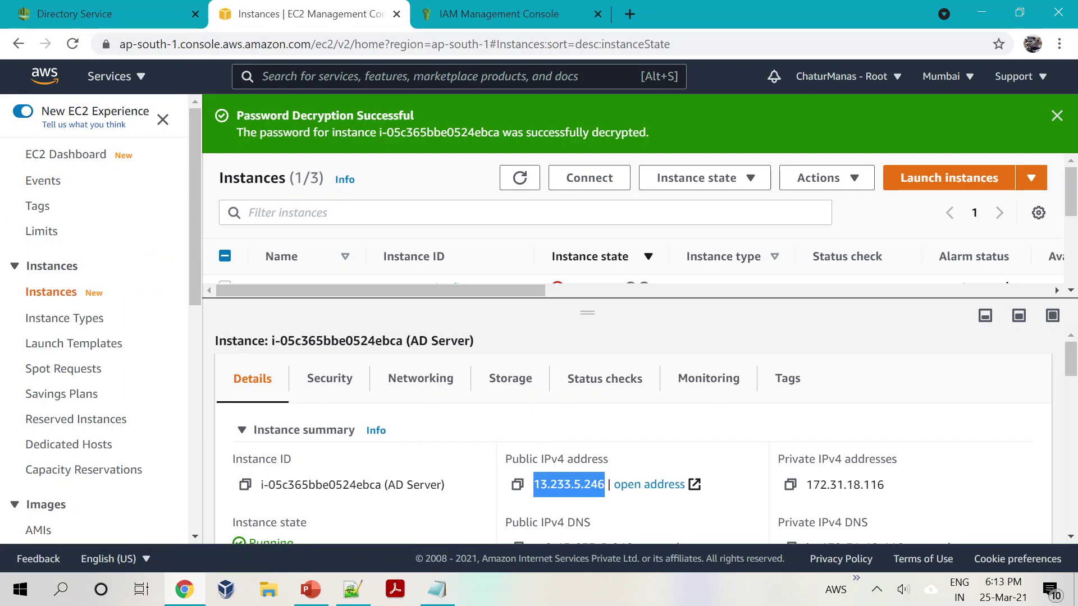
click(876, 589)
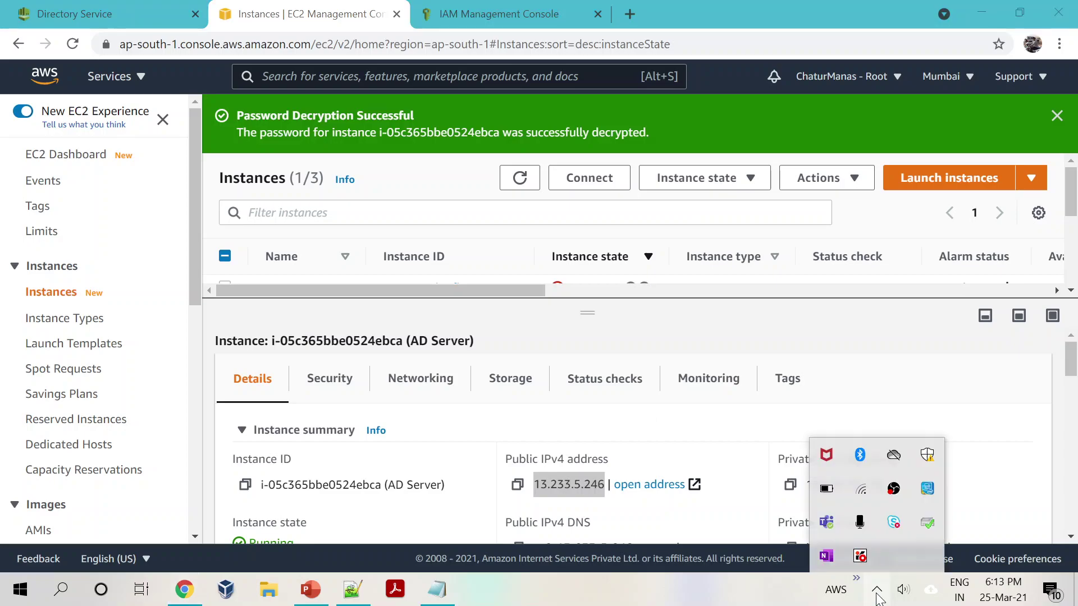
click(643, 597)
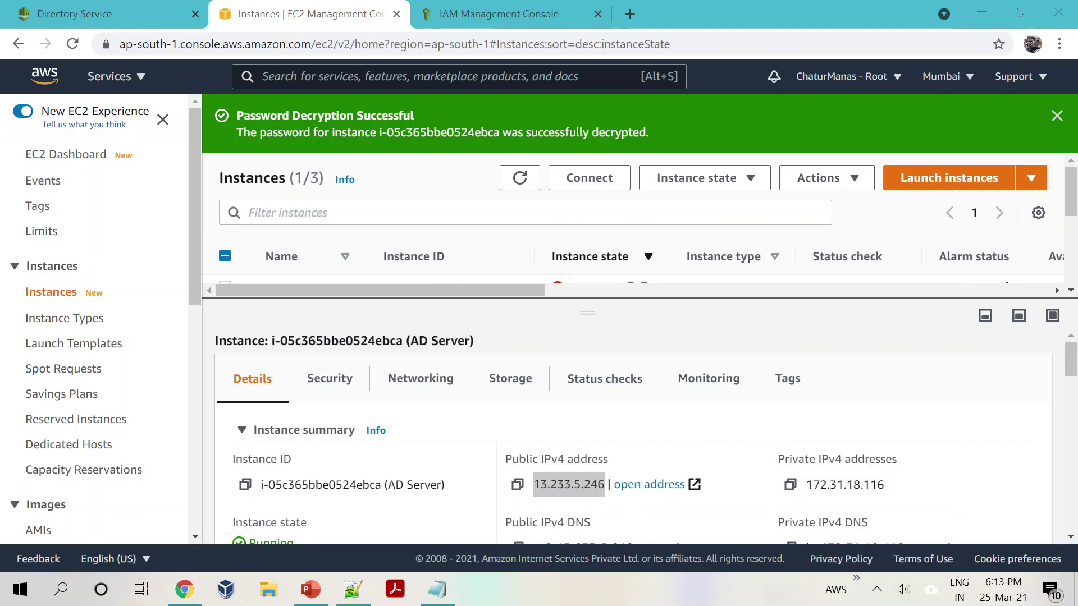
drag(533, 484, 604, 484)
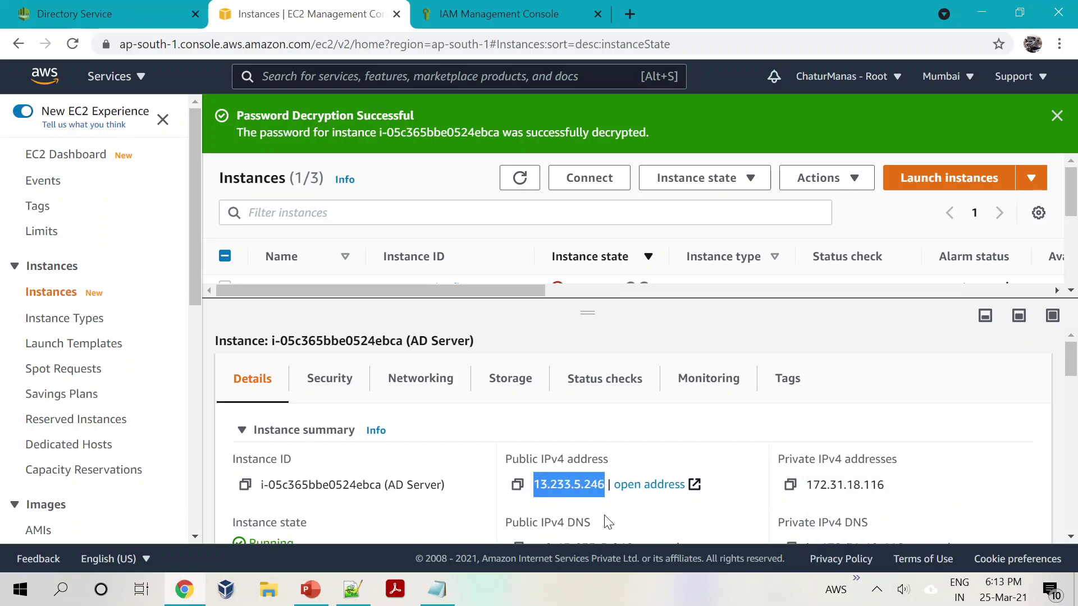
Step: Launch Remote Desktop Connection via 'rd' and attempt connecting to 13.233.5.246, then cancel
click(62, 590)
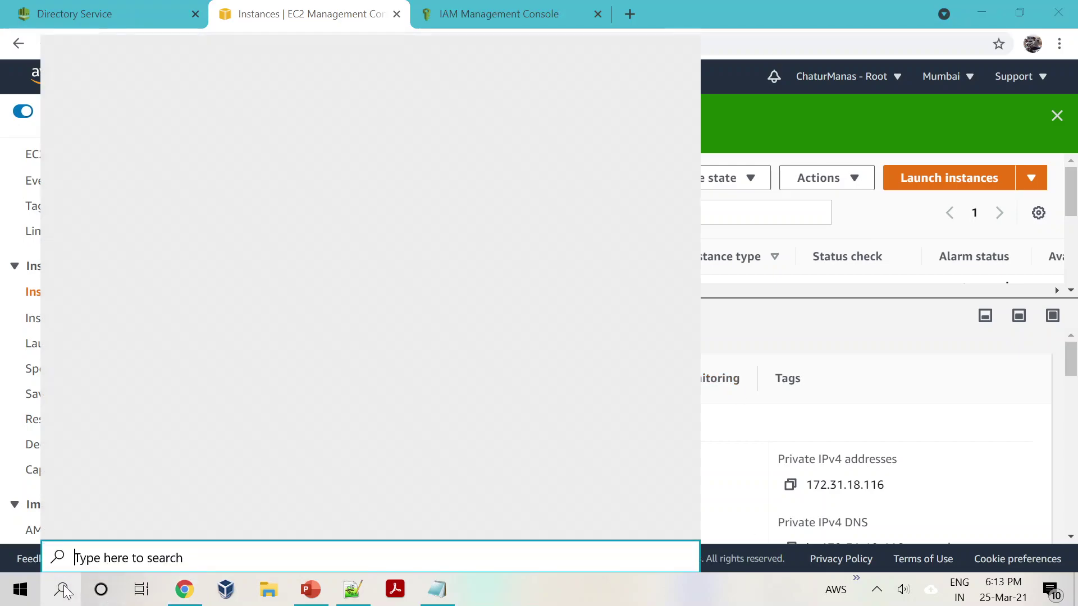
text(rd)
click(113, 116)
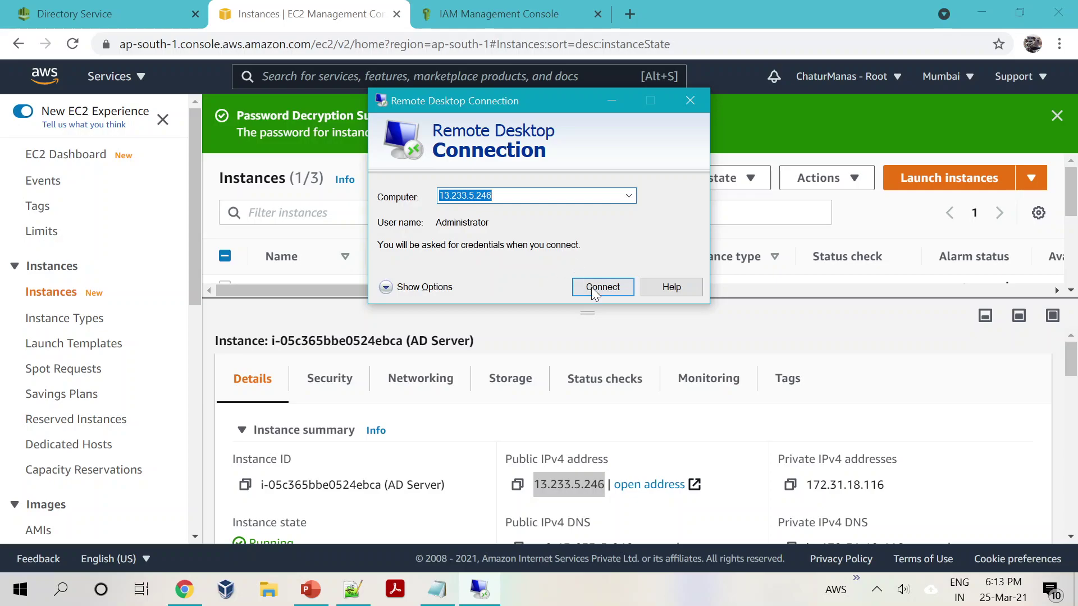
click(592, 288)
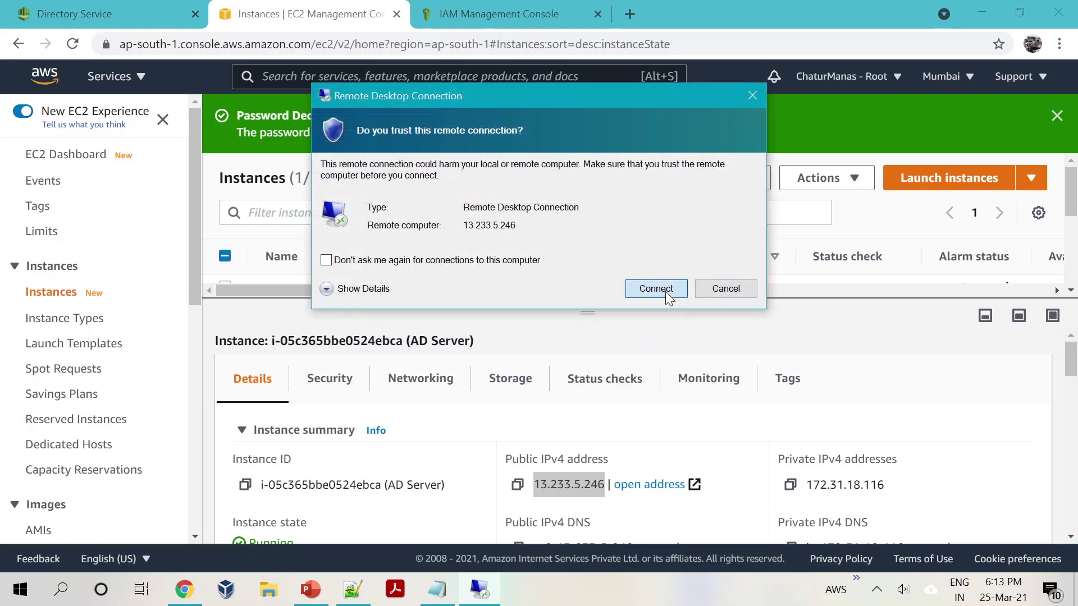
click(655, 288)
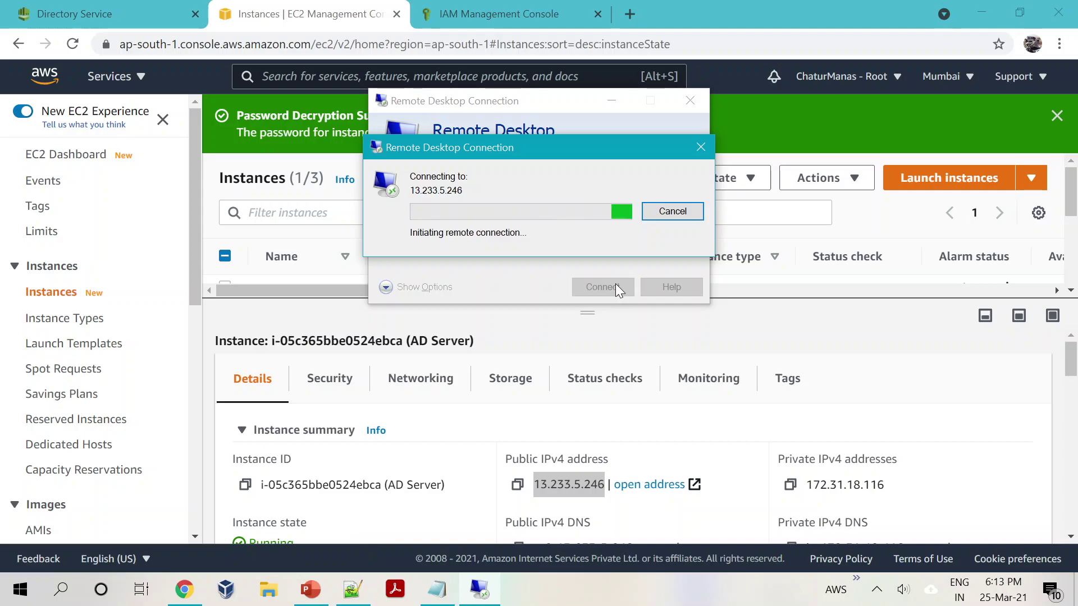
click(673, 211)
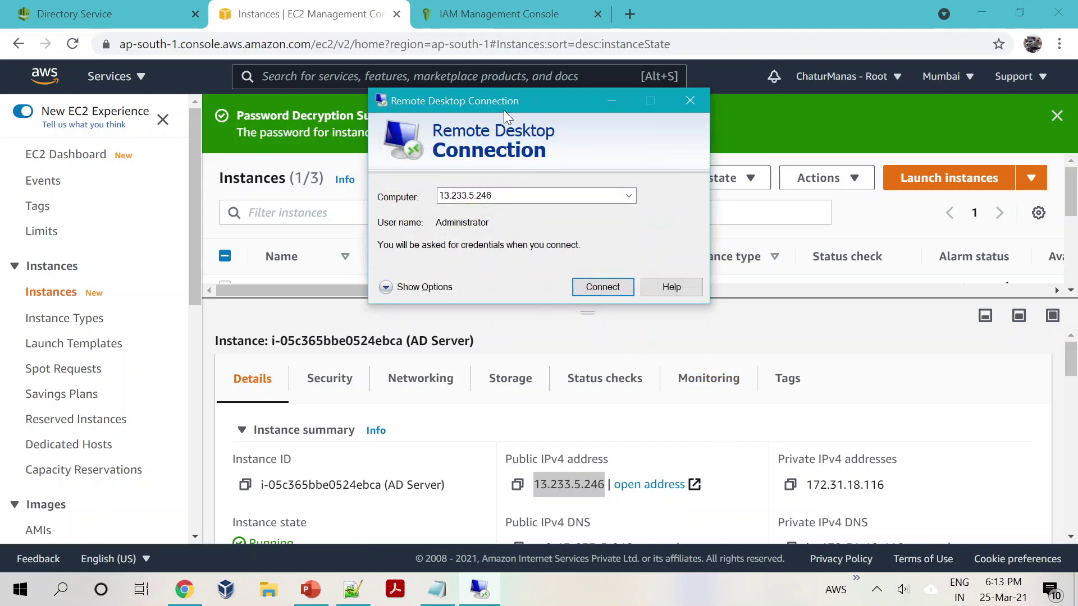
Step: Reconnect to 13.233.5.246, enter the Administrator password and accept the AD-SERVER certificate
drag(501, 104, 496, 111)
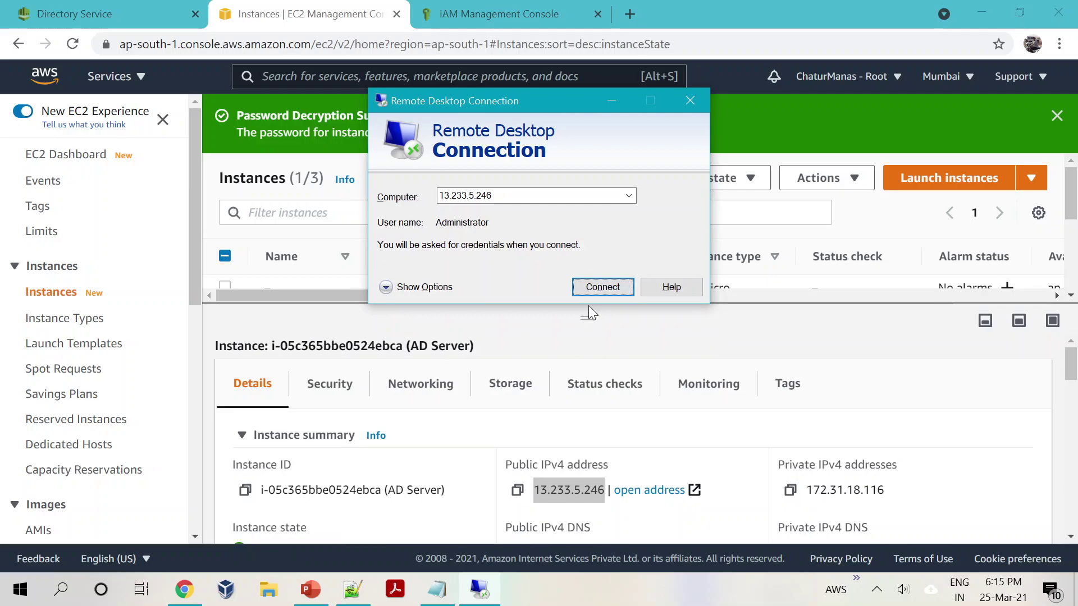
click(876, 589)
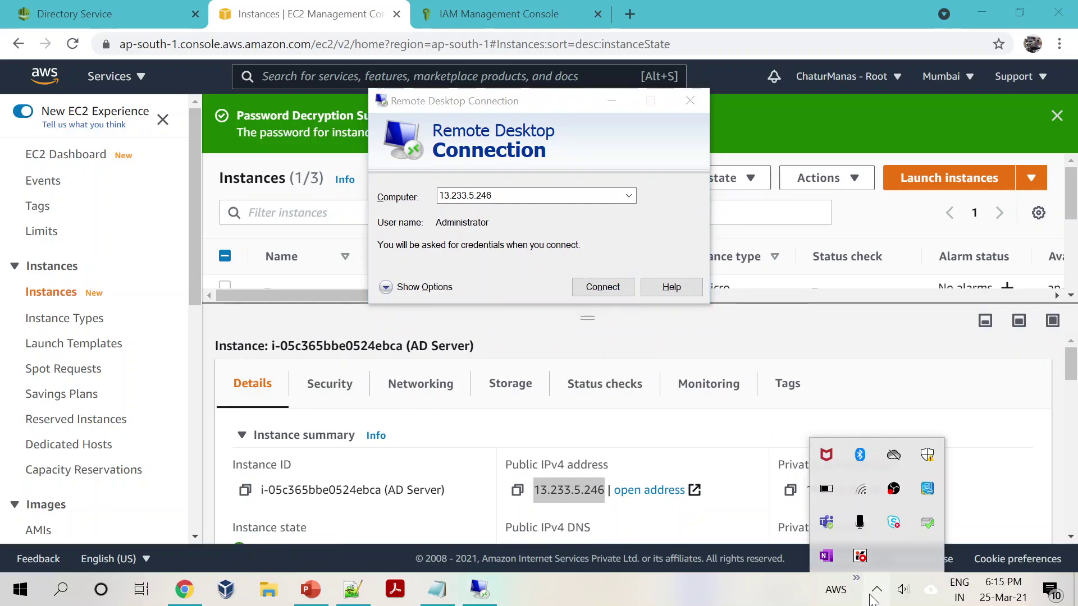
click(677, 601)
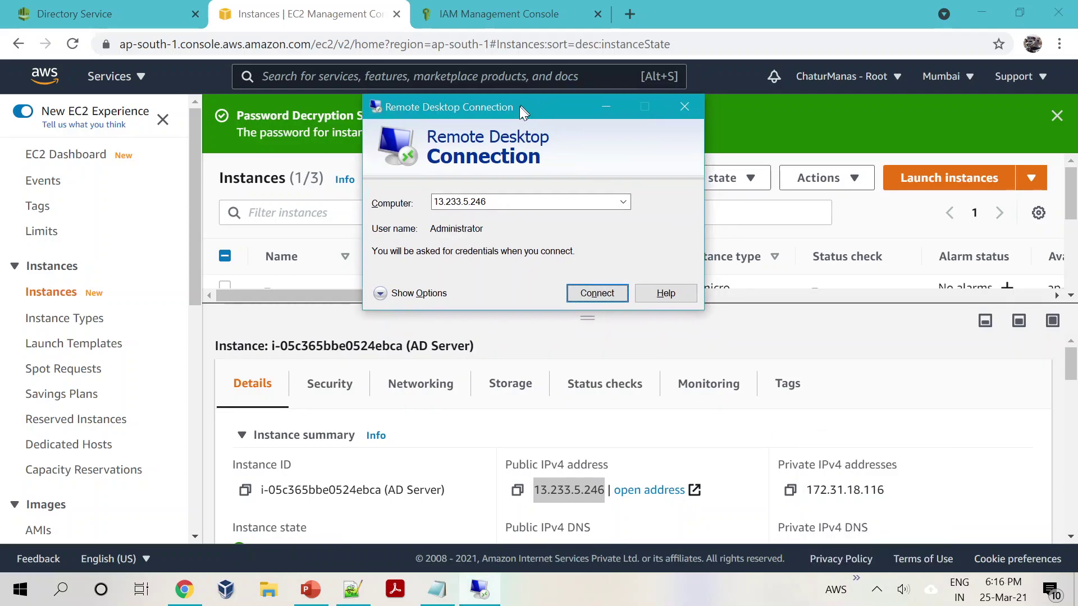
drag(520, 106, 506, 121)
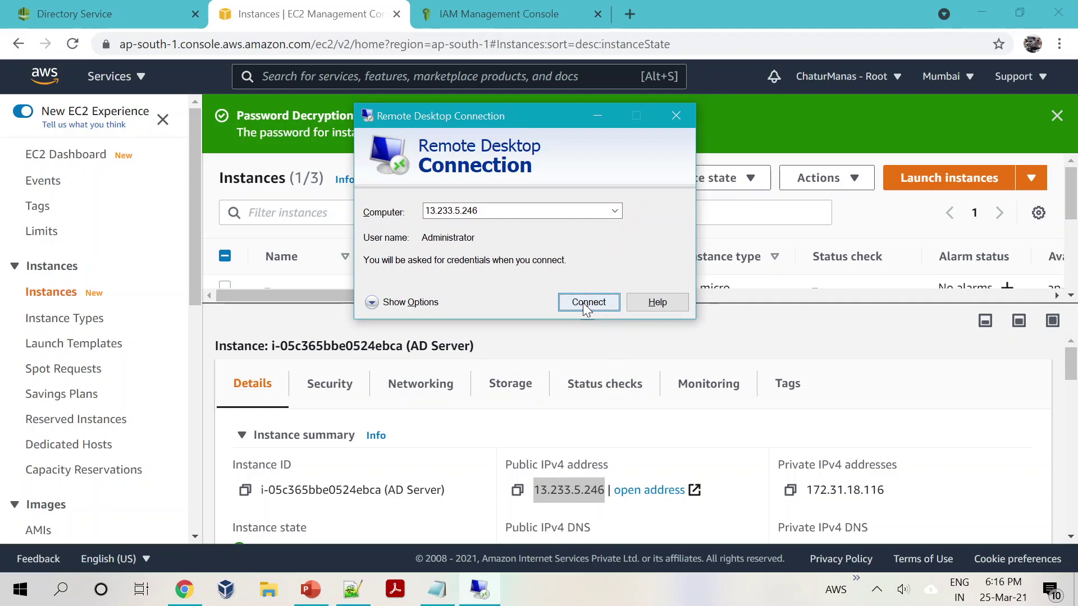
click(583, 305)
click(665, 311)
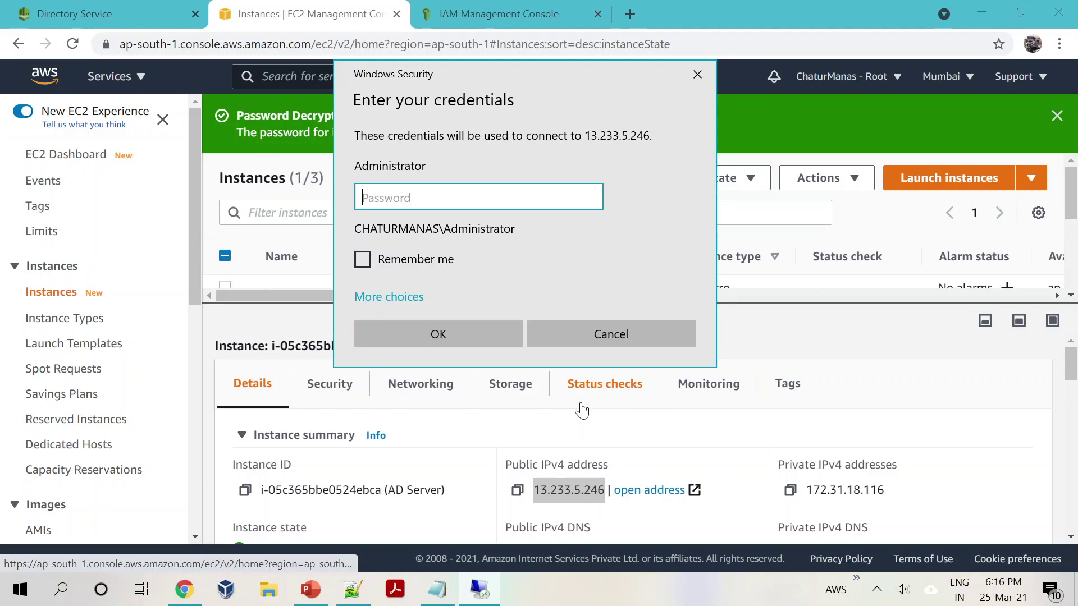
text(********)
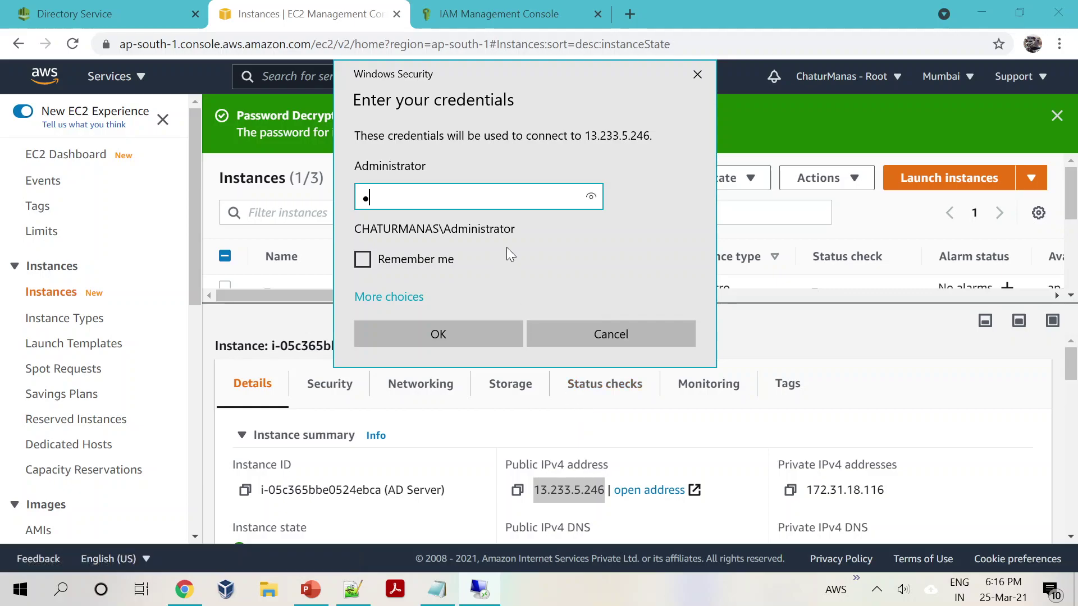
text(****)
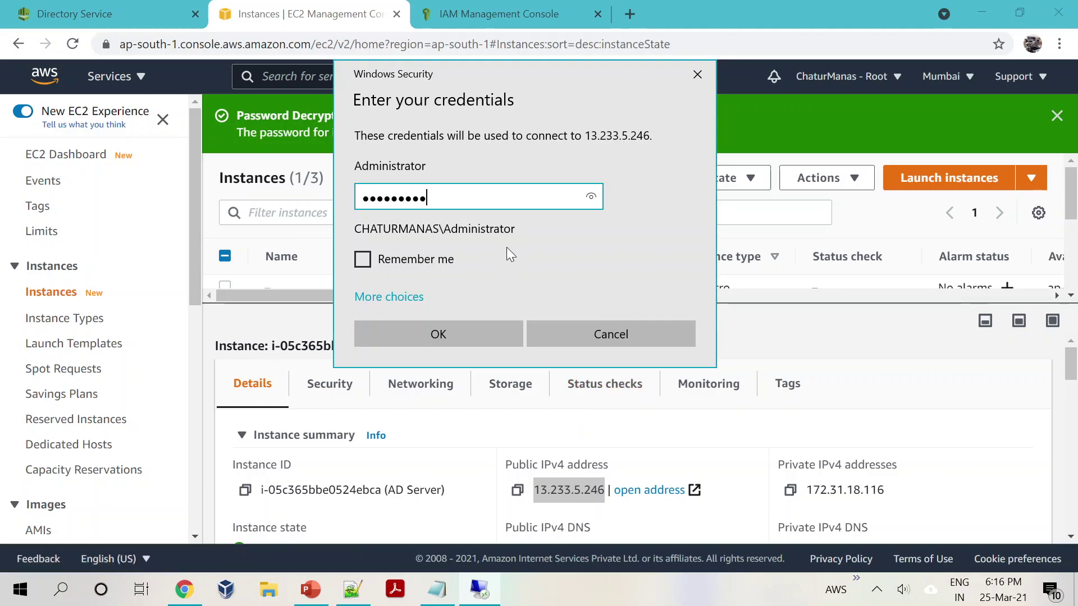
click(428, 343)
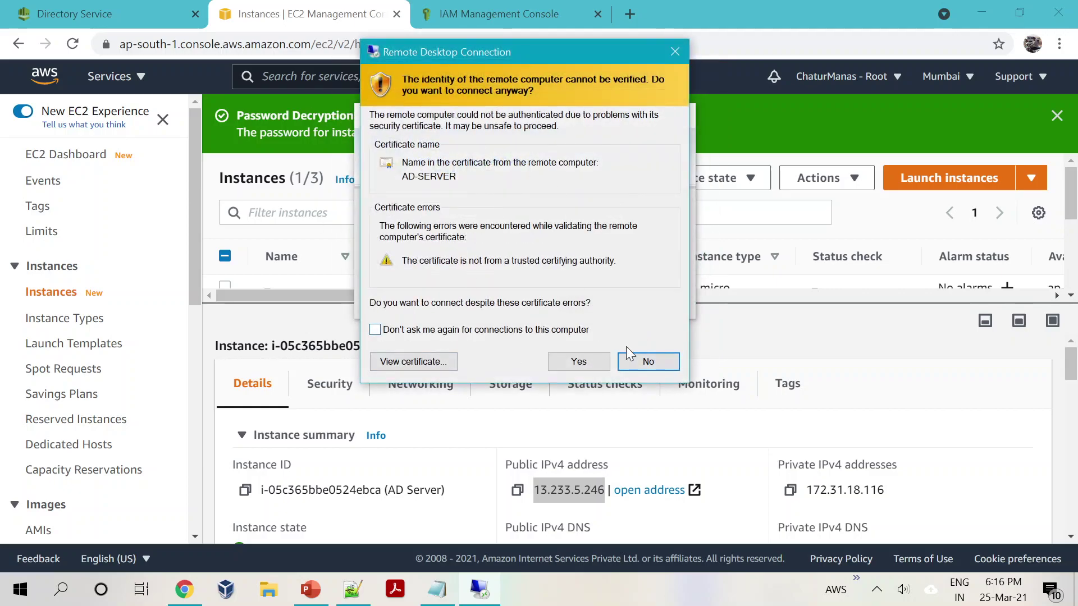
click(578, 361)
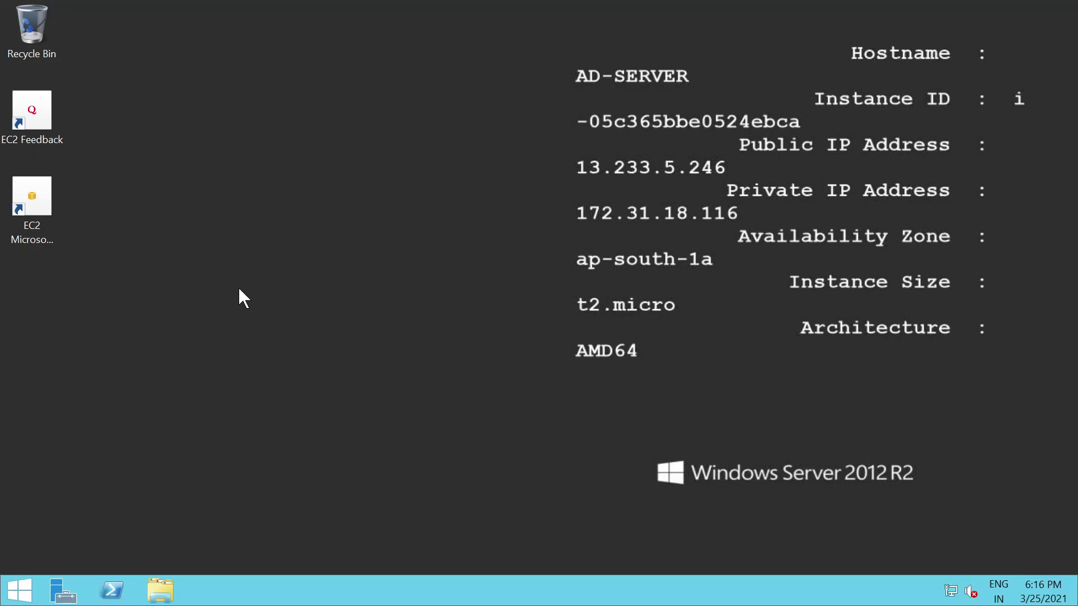
Step: Start Add Roles and Features with role-based installation, targeting AD-SERVER (172.31.18.116)
click(61, 594)
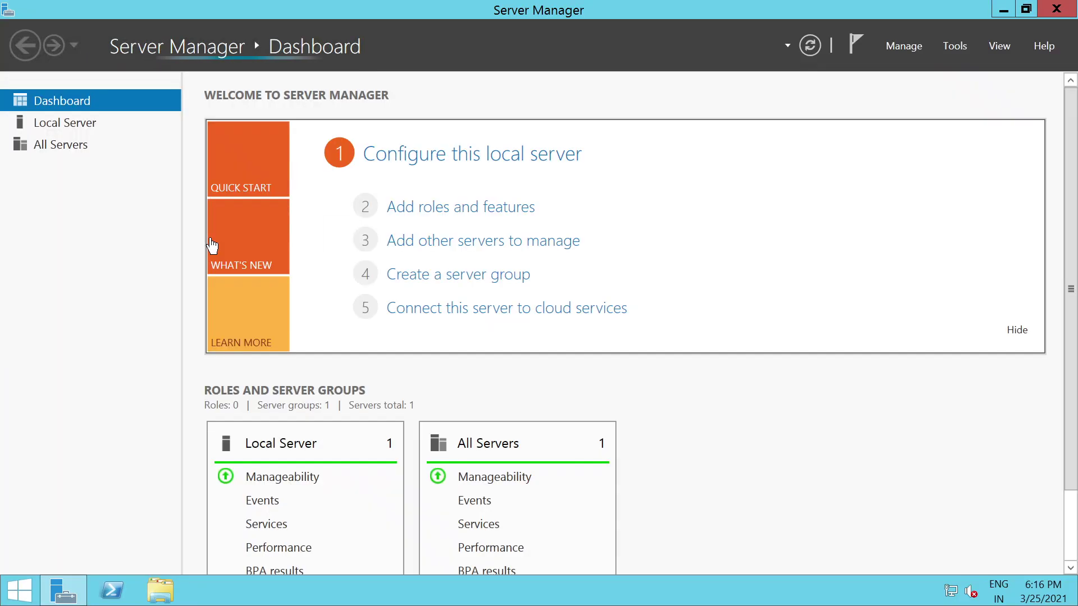
click(423, 214)
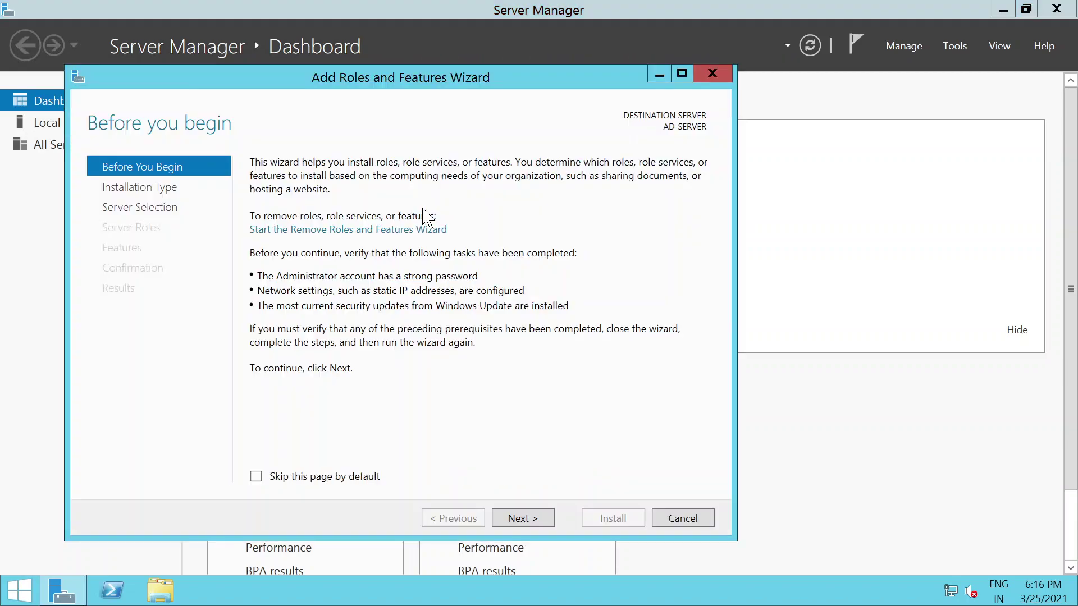
click(521, 518)
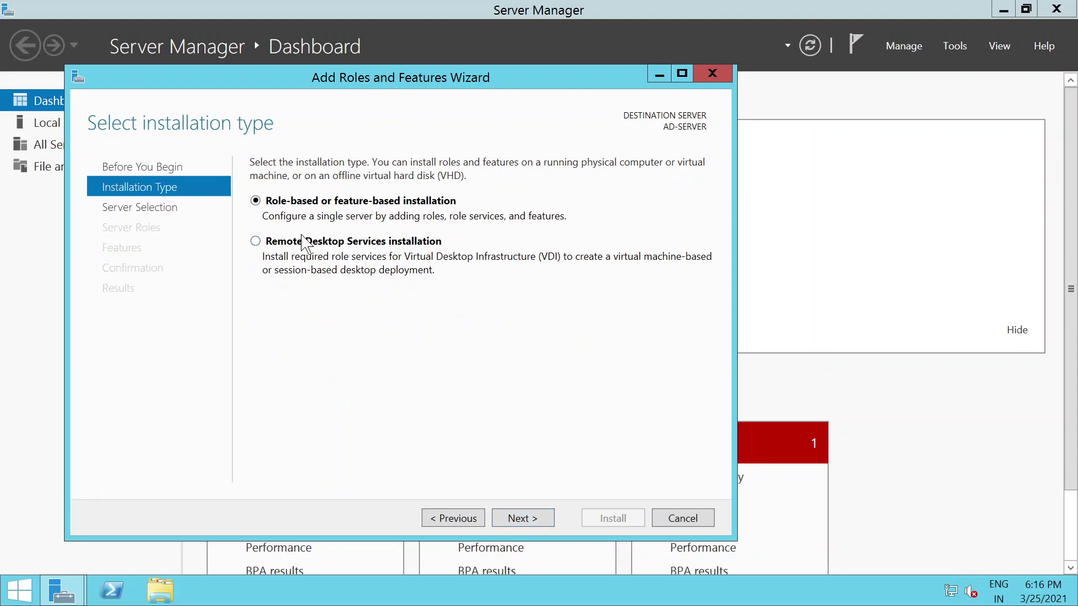
click(520, 519)
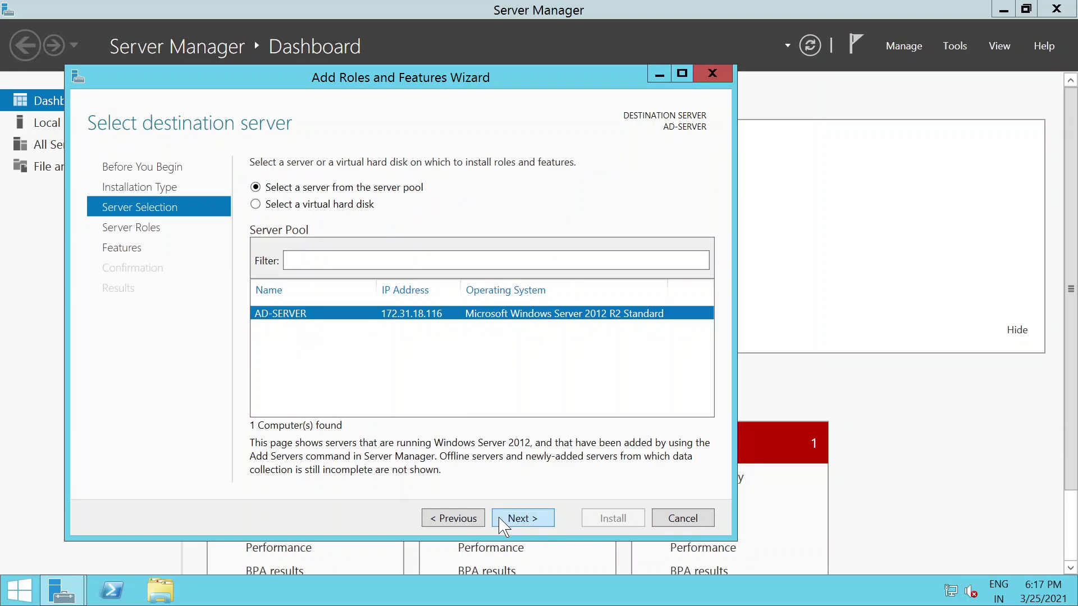
click(504, 523)
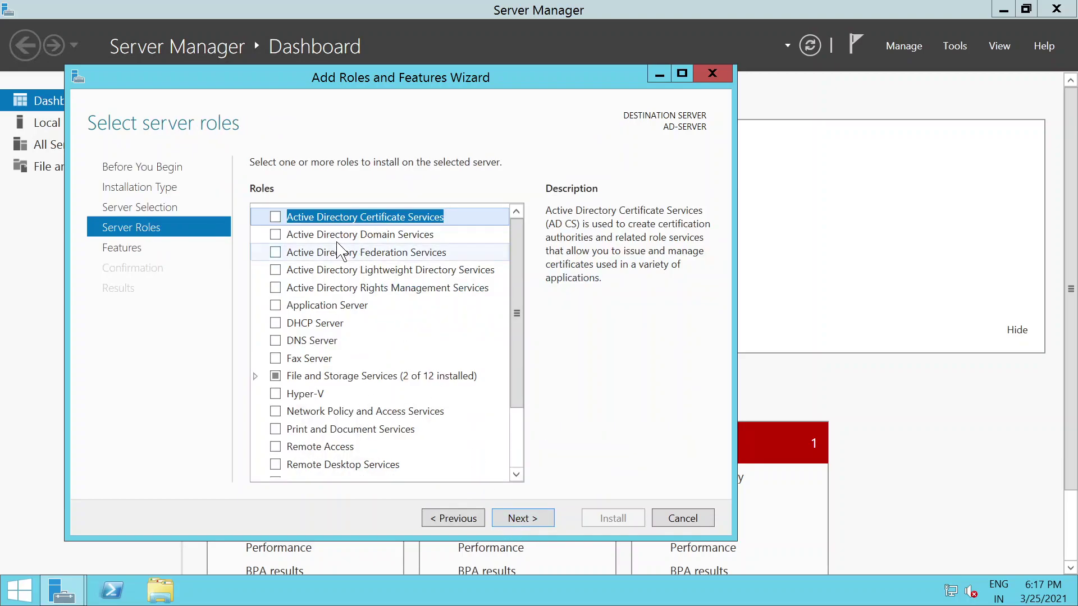
Step: Select Active Directory Domain Services plus its required features and advance to Confirmation
click(275, 234)
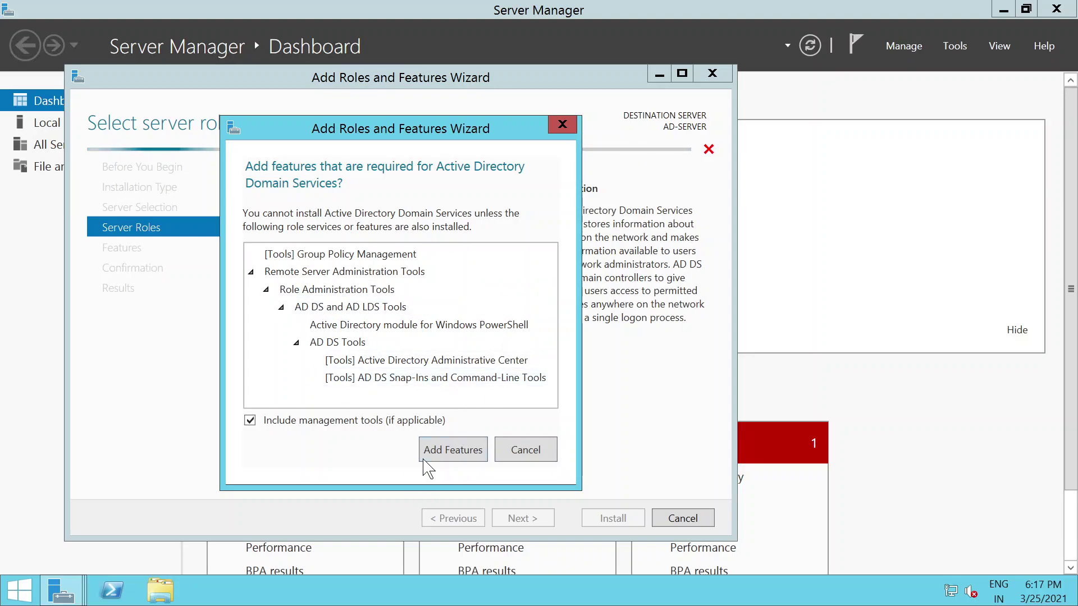
click(453, 450)
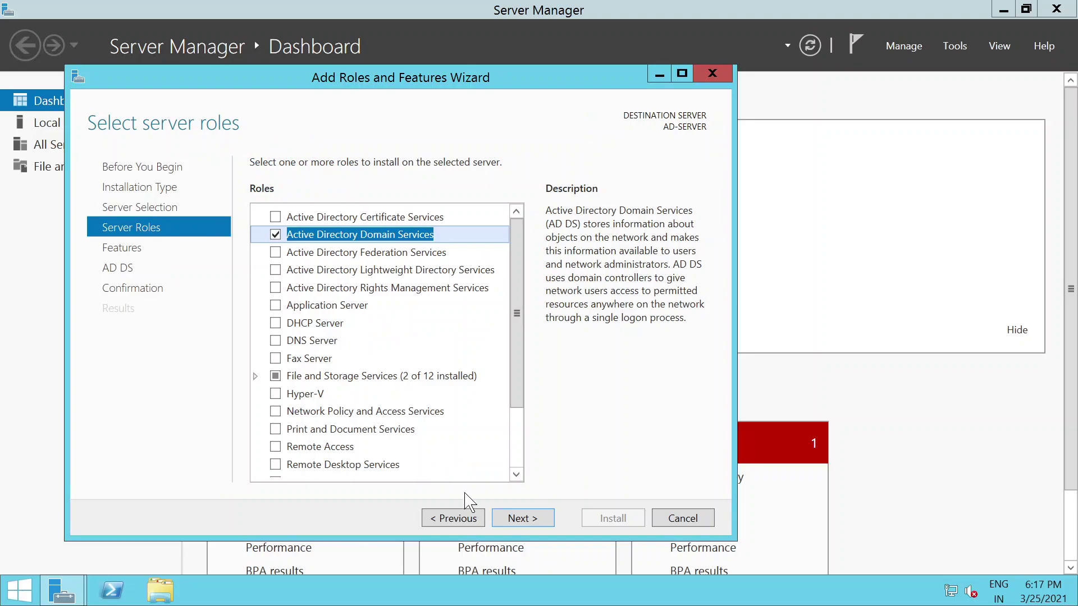
click(523, 518)
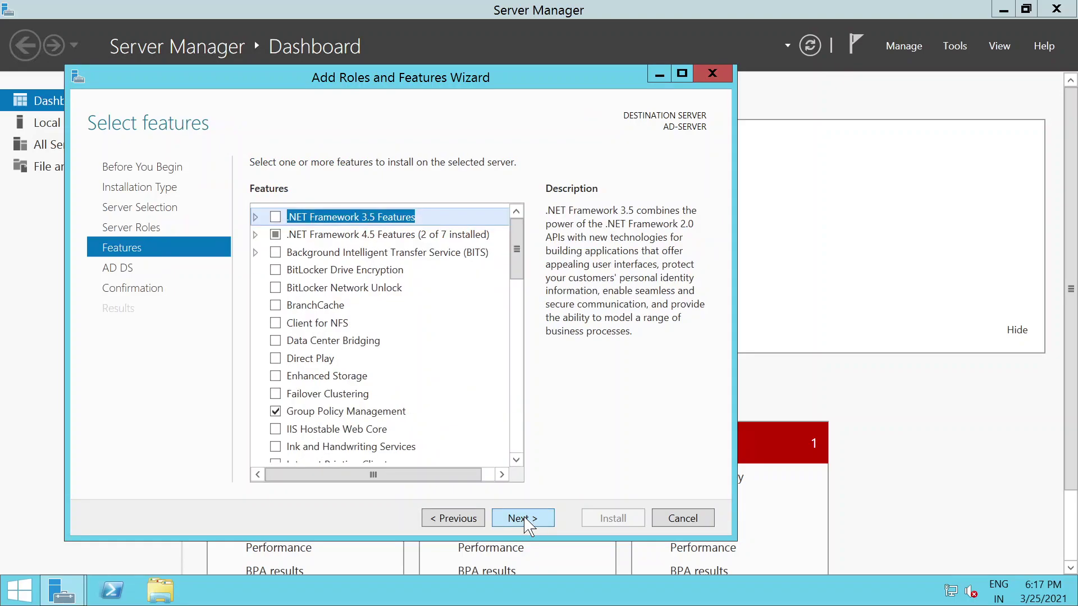
click(523, 518)
click(520, 520)
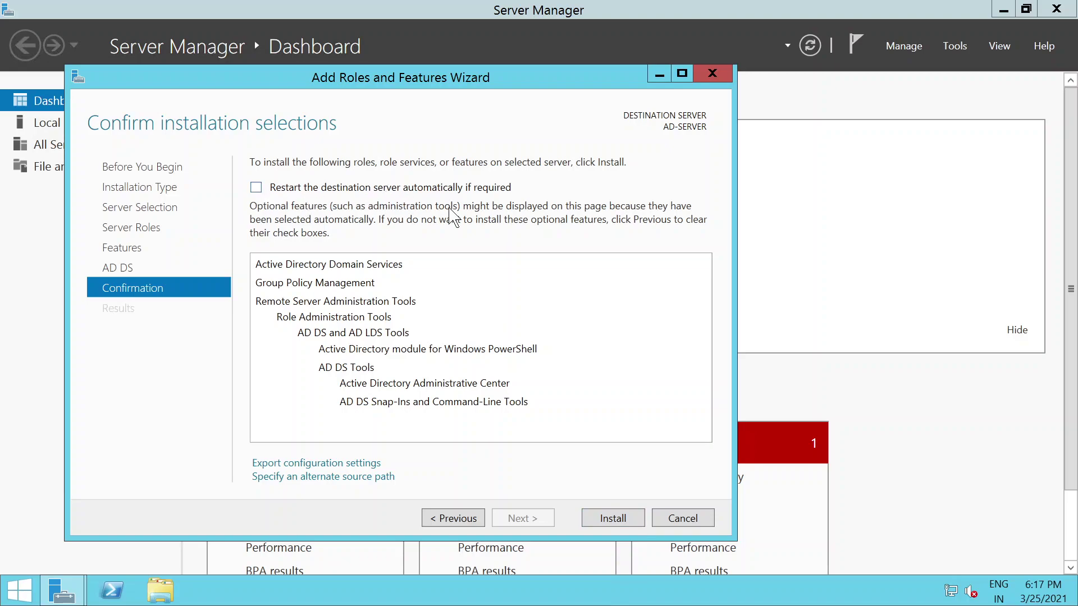
Step: Answer No to the automatic-restart prompt, then install AD DS and its management tools
click(256, 188)
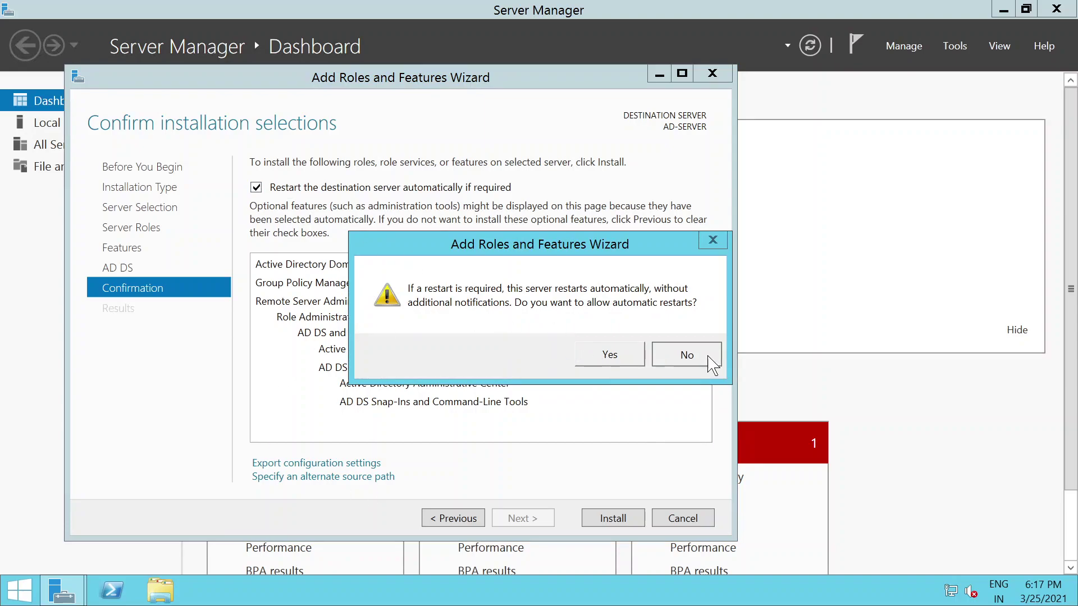
click(688, 356)
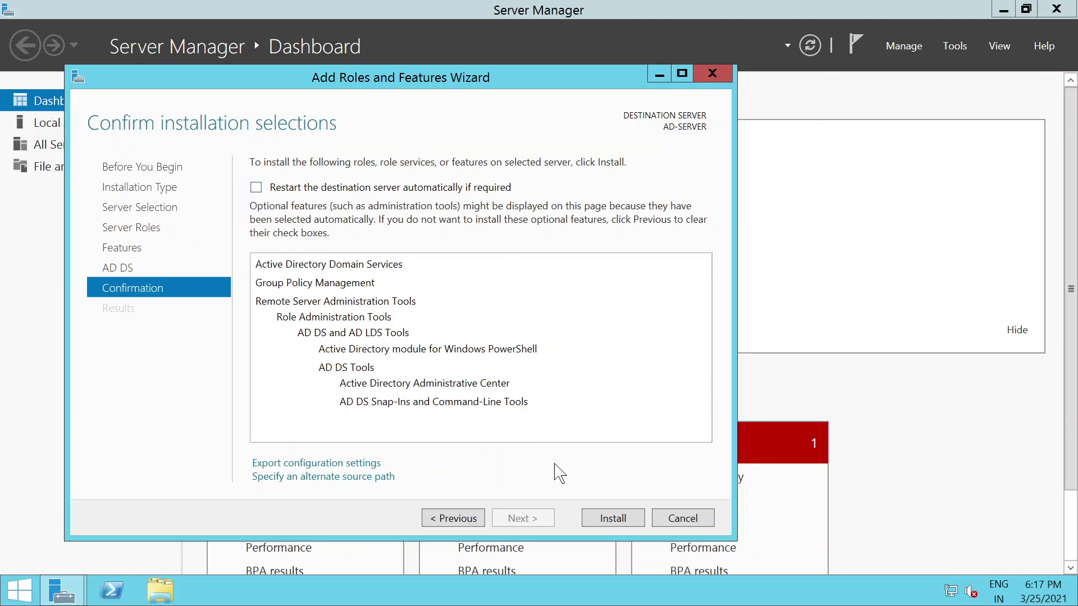
click(610, 522)
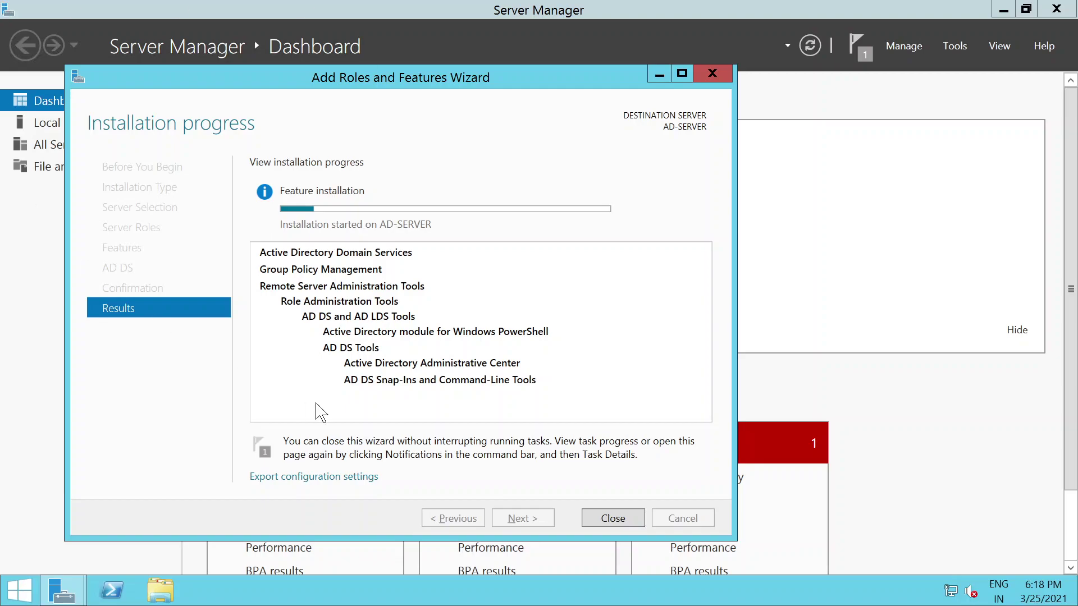
mouse_move(797, 6)
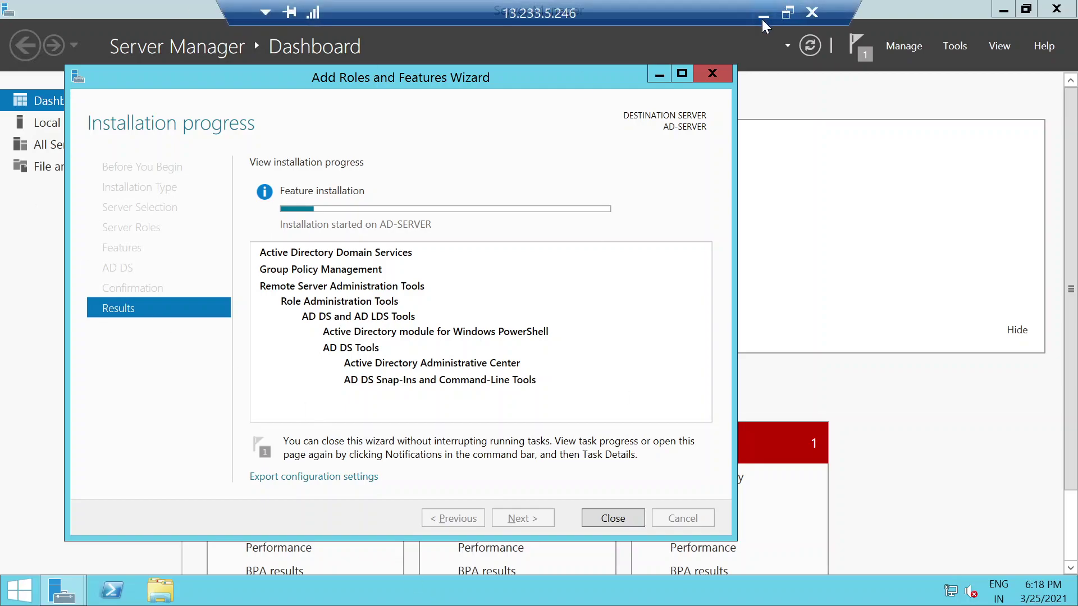
click(763, 12)
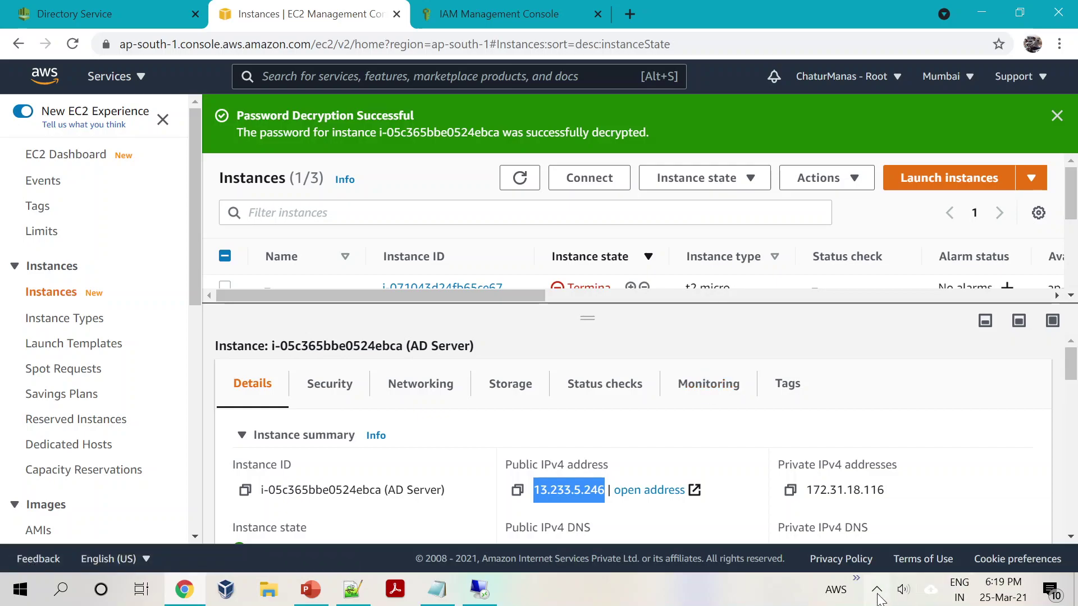
click(876, 589)
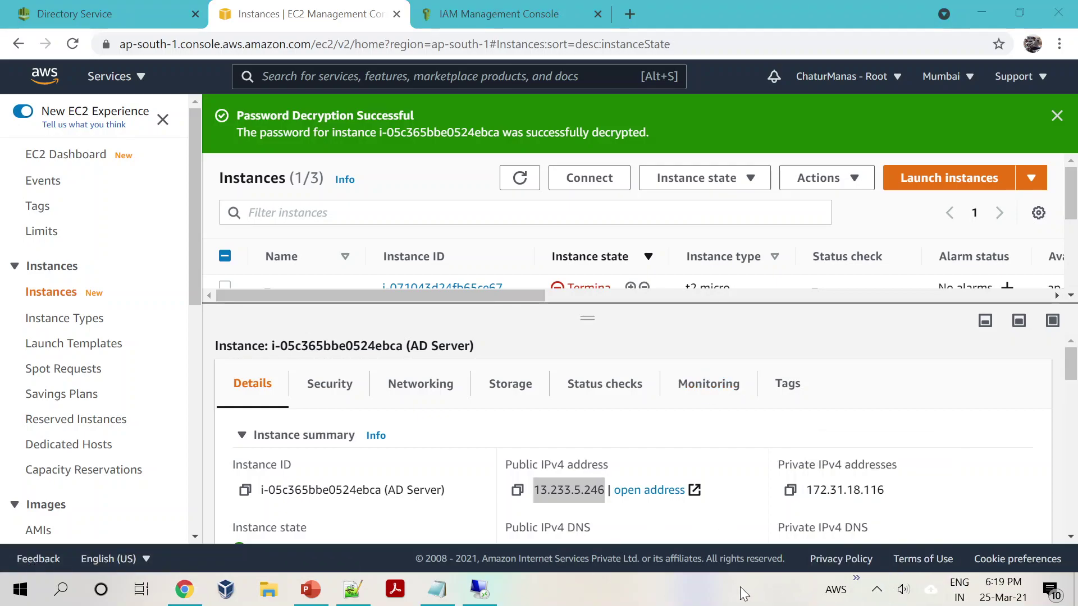
click(480, 588)
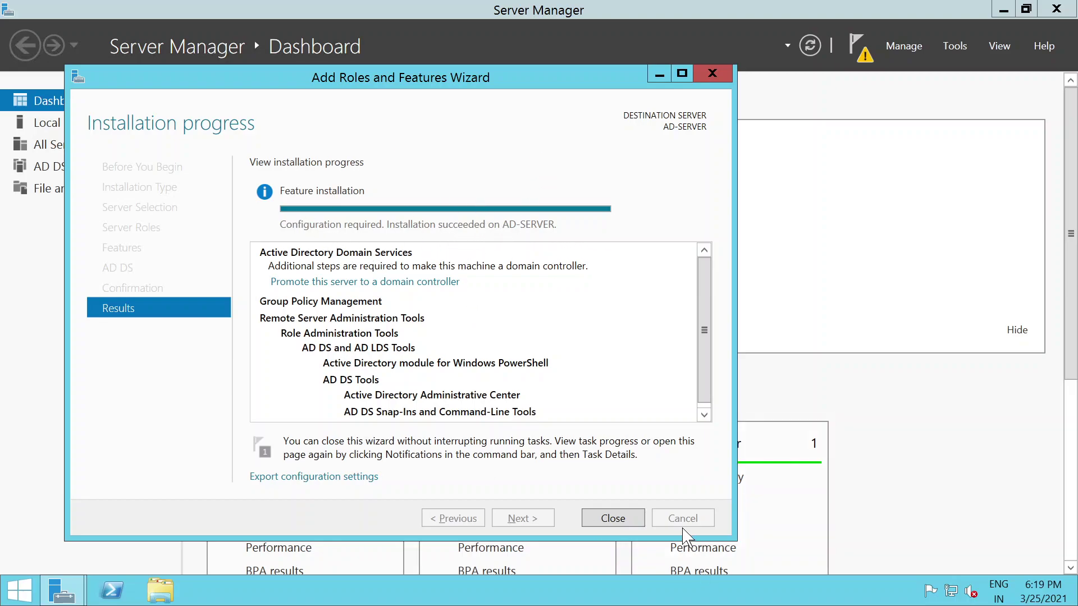
Step: Close the finished wizard and choose 'Promote this server to a domain controller' from notifications
click(610, 525)
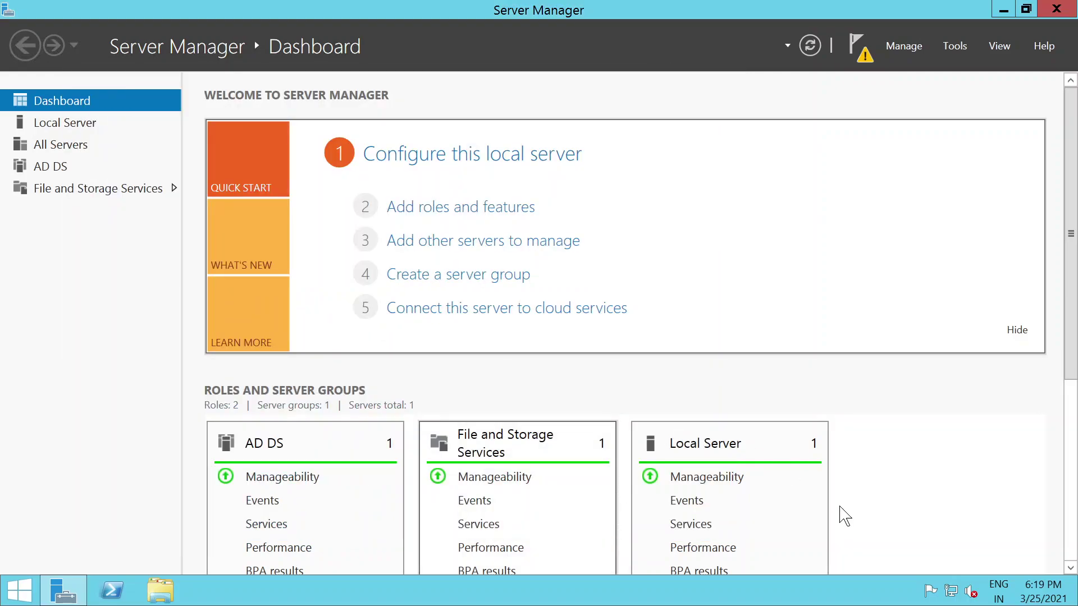
click(865, 55)
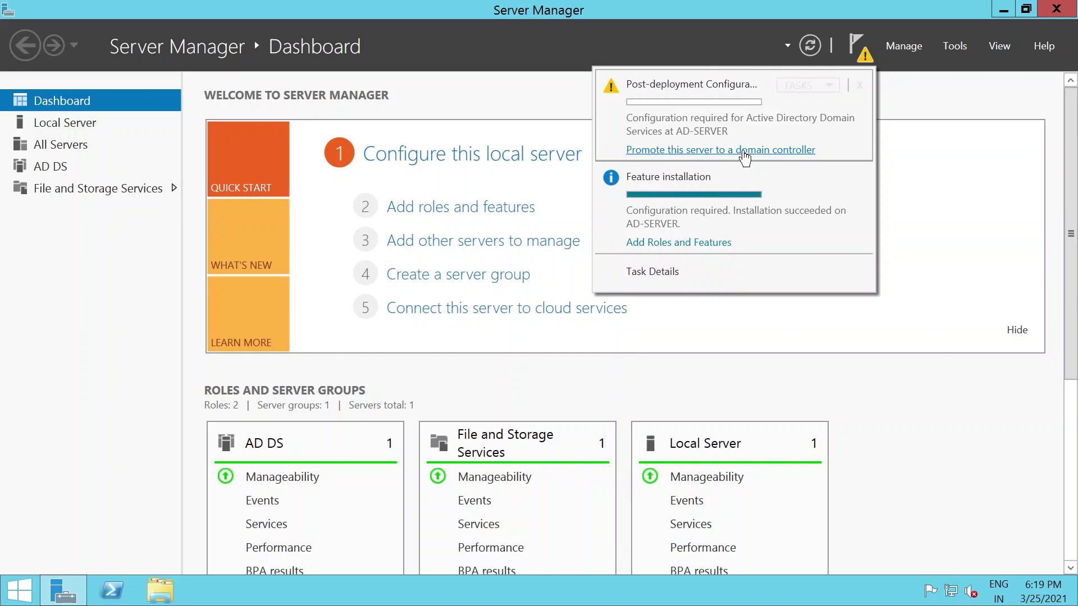
click(708, 155)
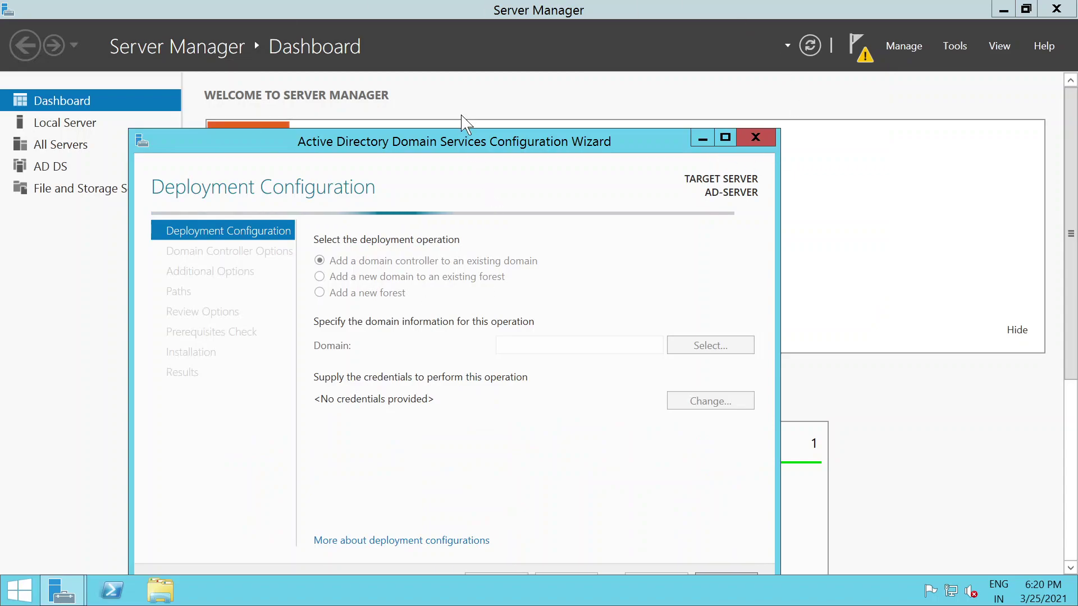
Step: Choose 'Add a new forest' with root domain name 'chaturmanas' and continue
drag(466, 136, 493, 59)
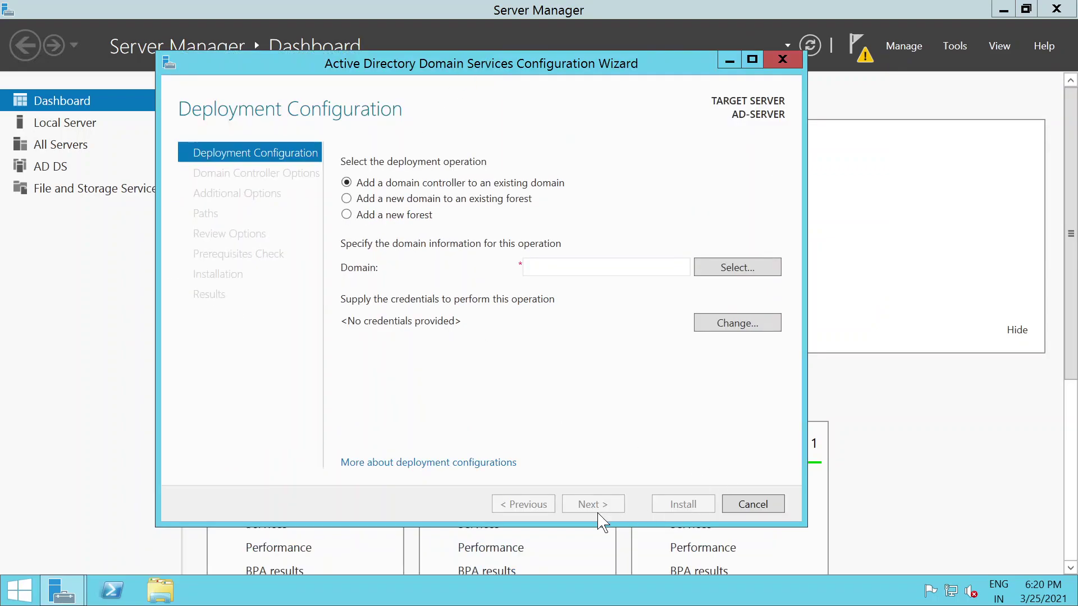
click(347, 215)
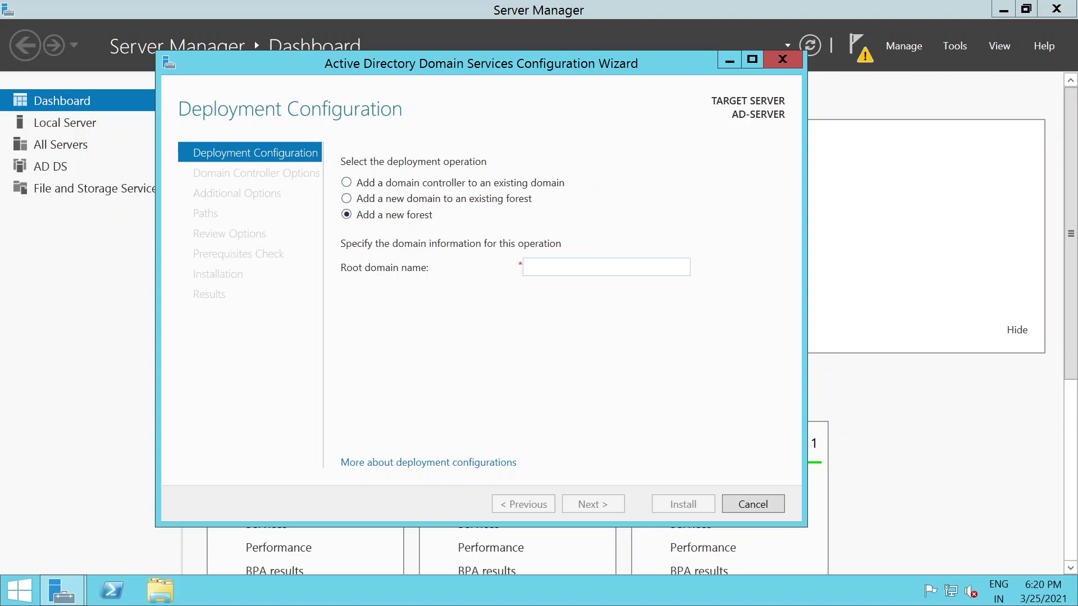
text(cha)
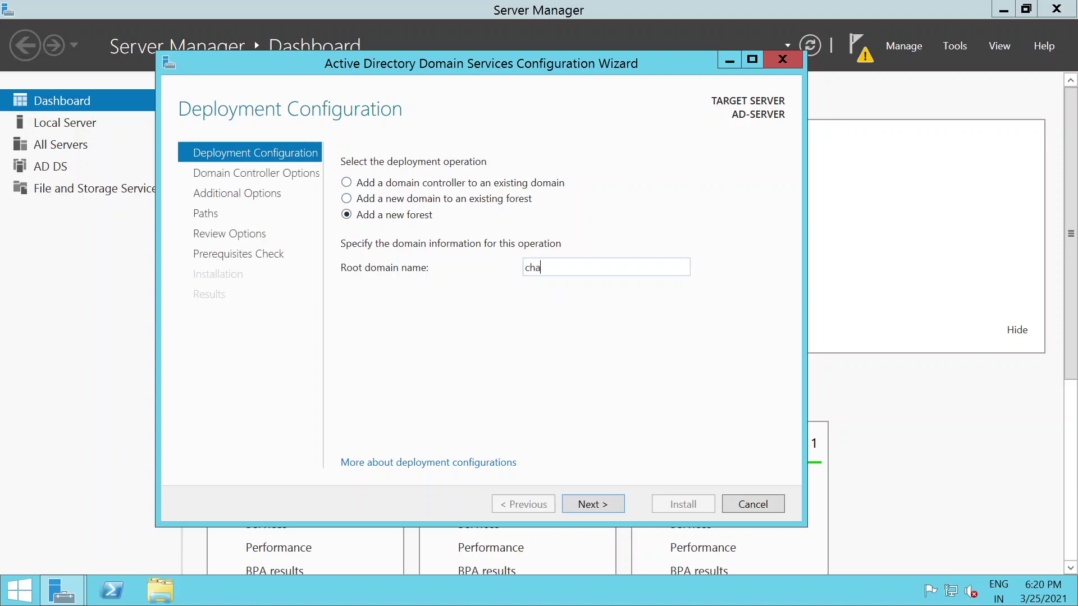
key(BackSpace)
key(BackSpace)
key(BackSpace)
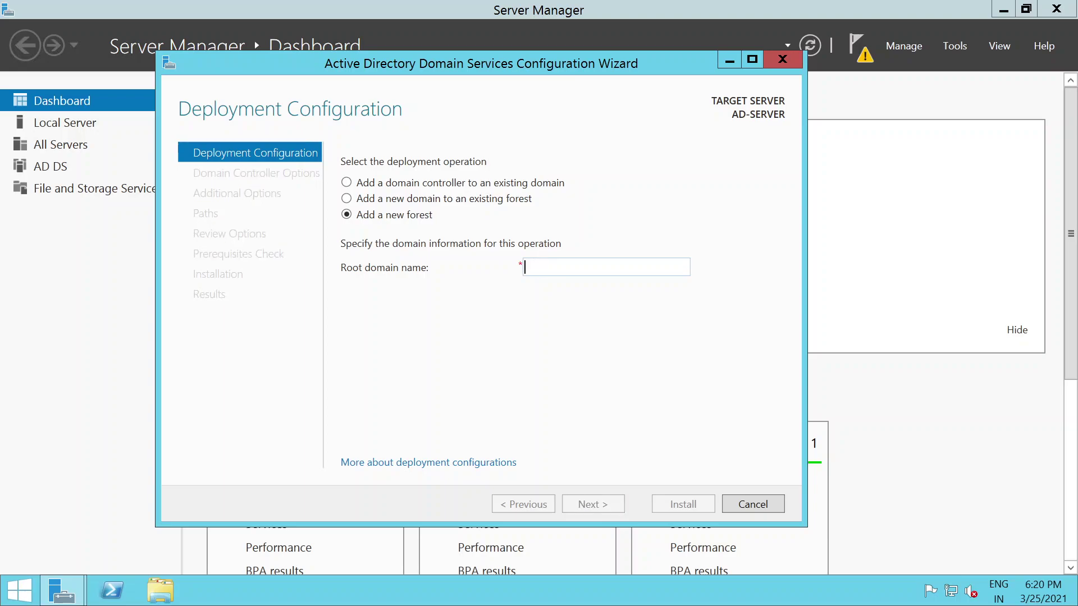
text(chatu)
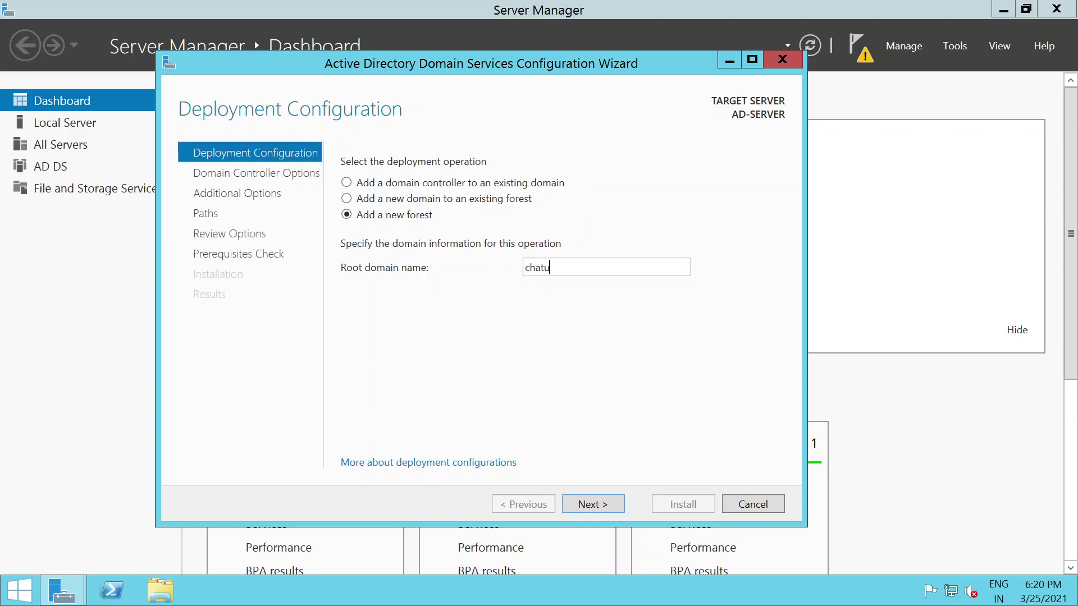
text(rmanas.in)
click(597, 504)
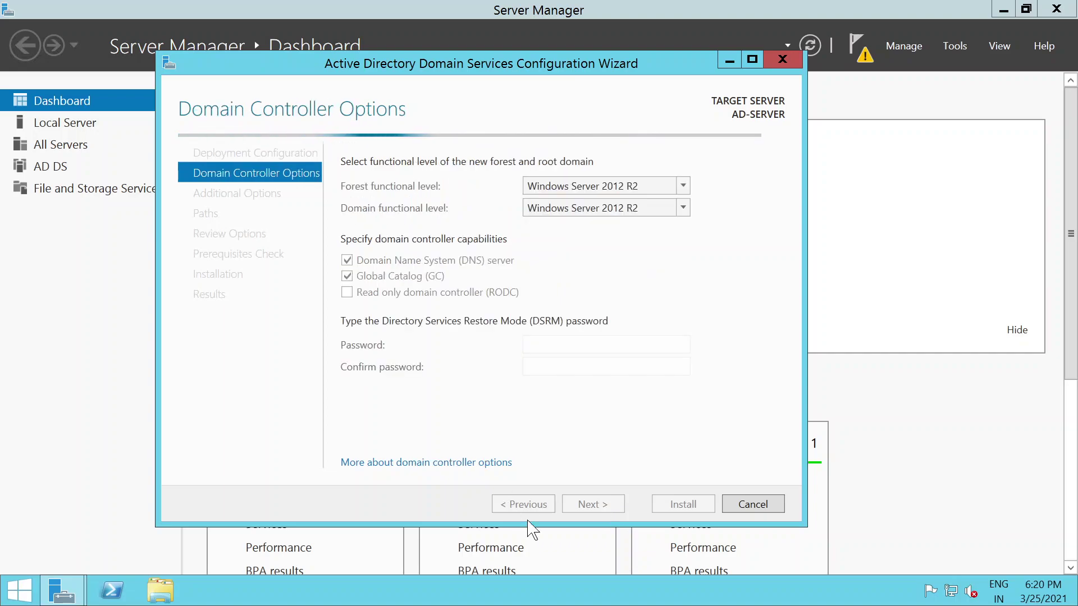
Step: Enter and confirm the Directory Services Restore Mode password
click(570, 341)
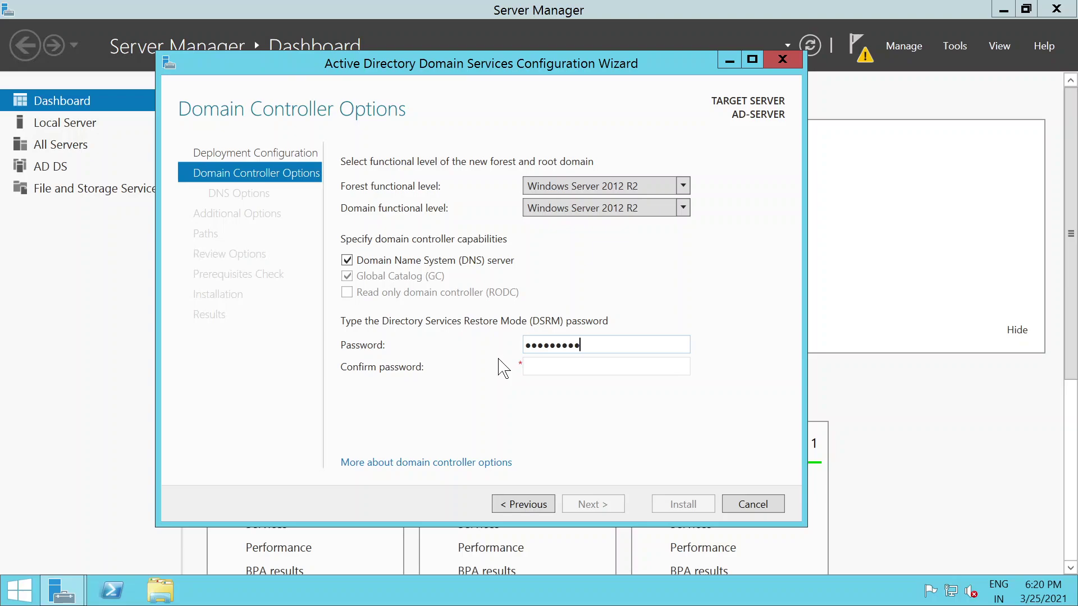
key(Tab)
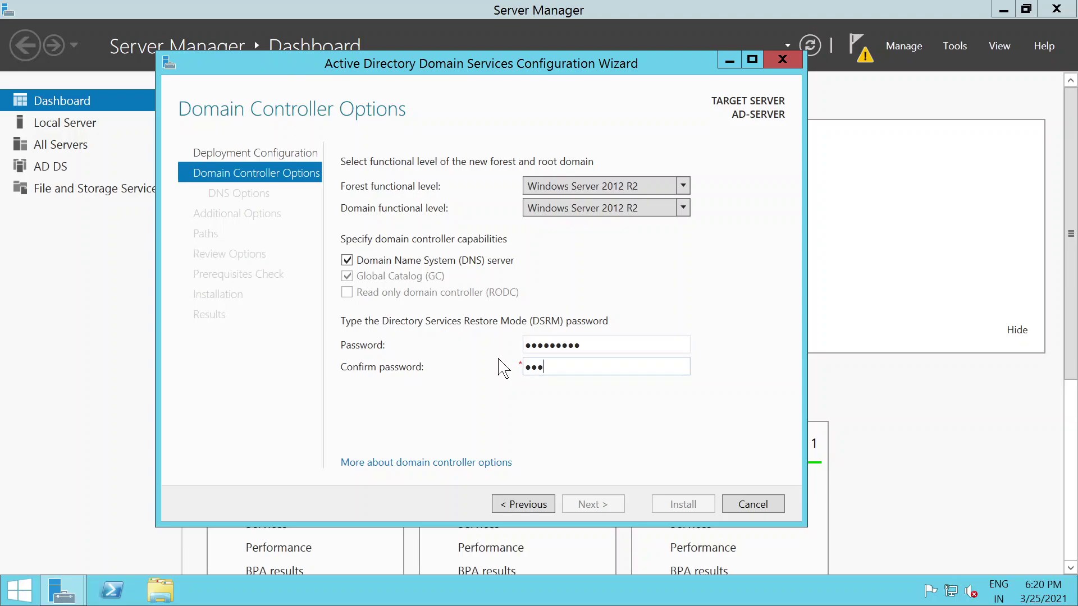
text(*********)
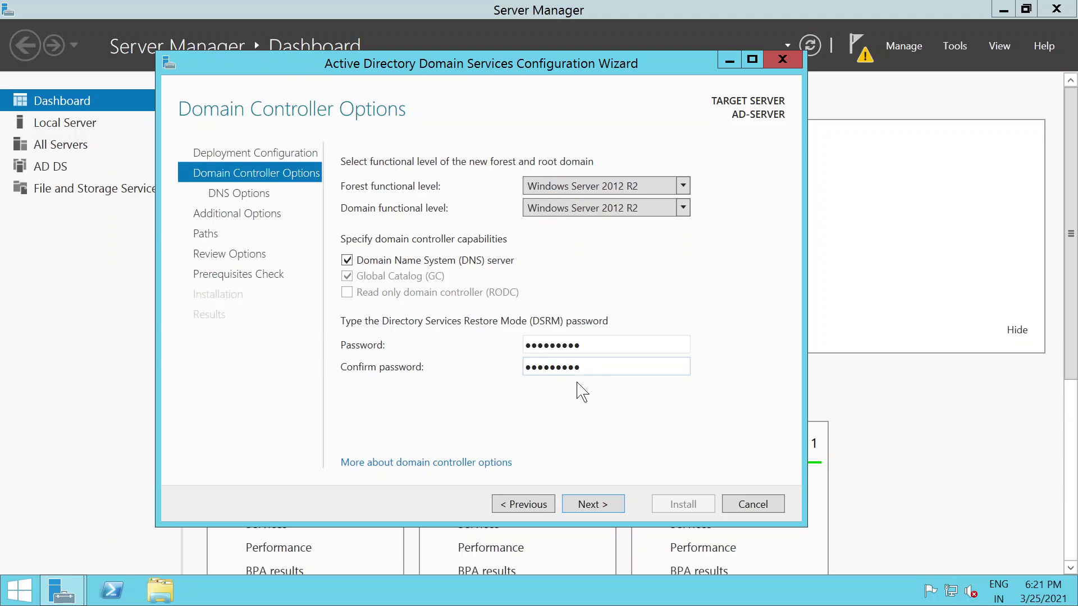
Step: Accept the default DNS options, NetBIOS name, AD DS folder paths and review to run the prerequisites check
click(592, 504)
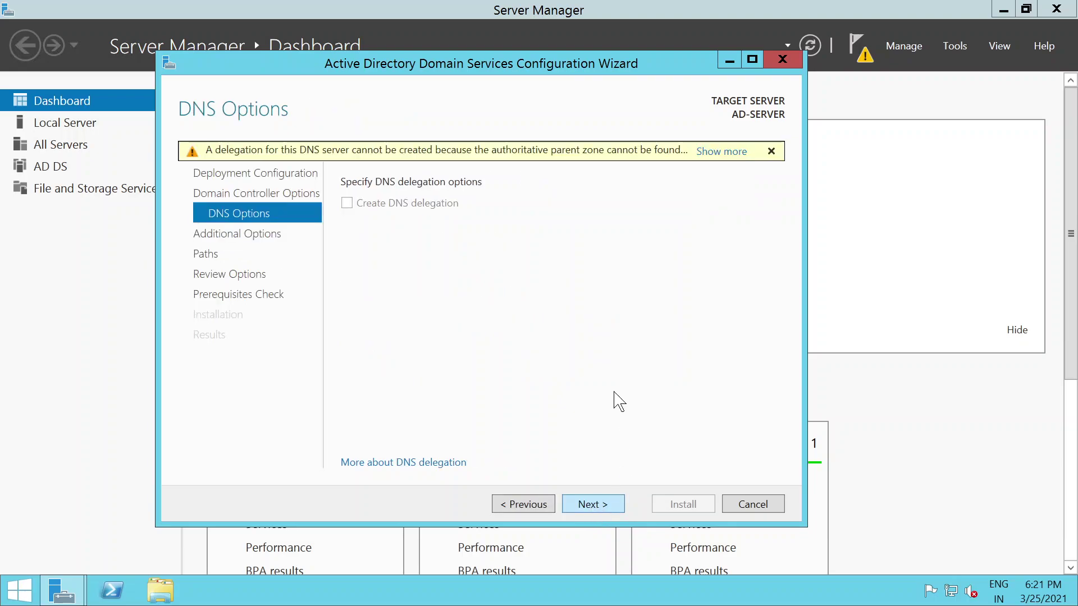
click(592, 504)
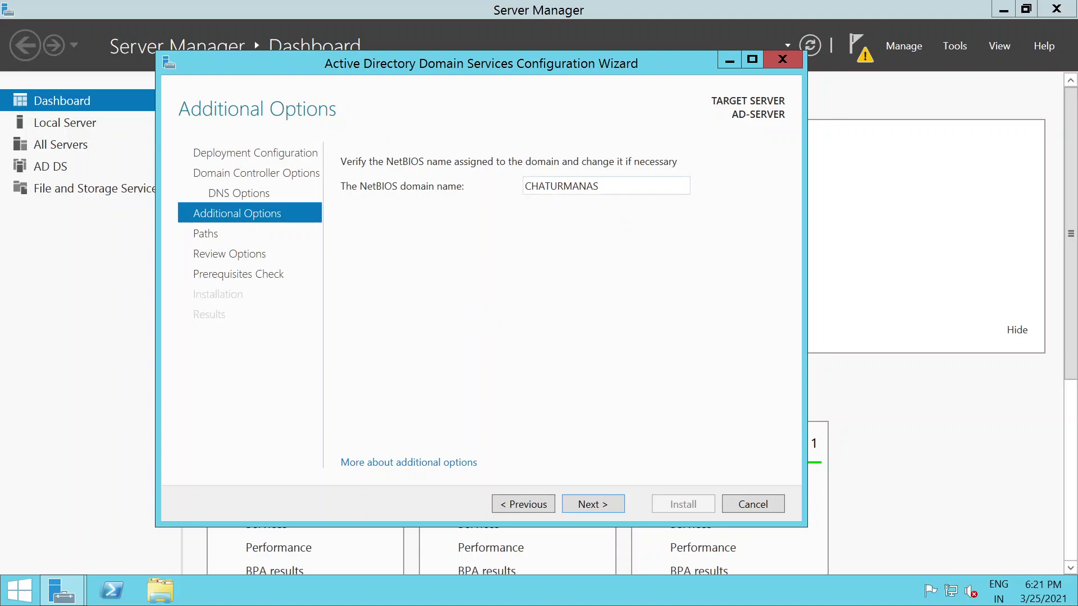
click(590, 507)
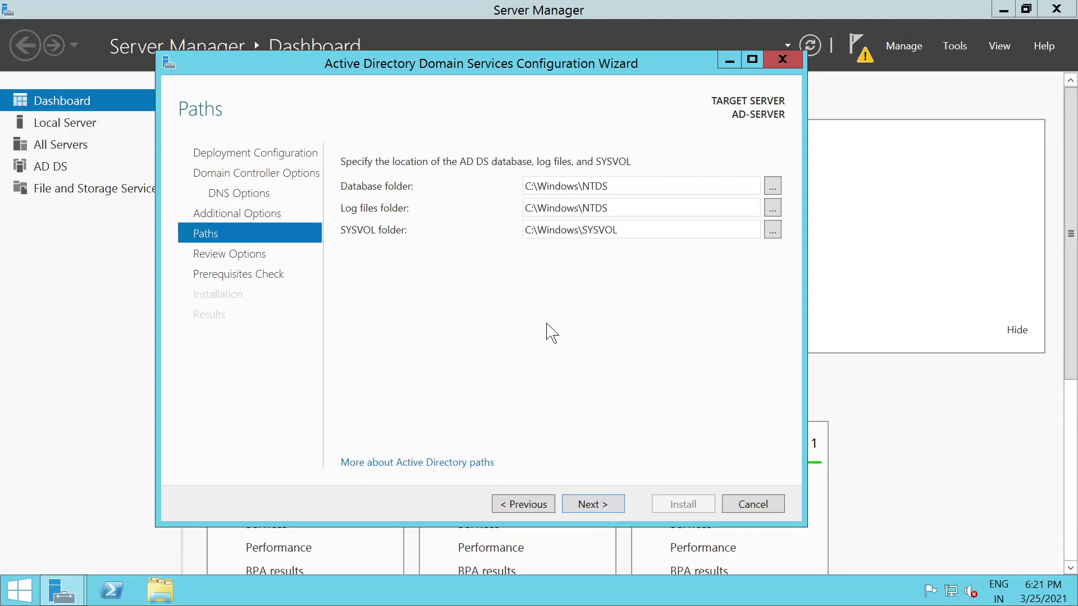
click(594, 518)
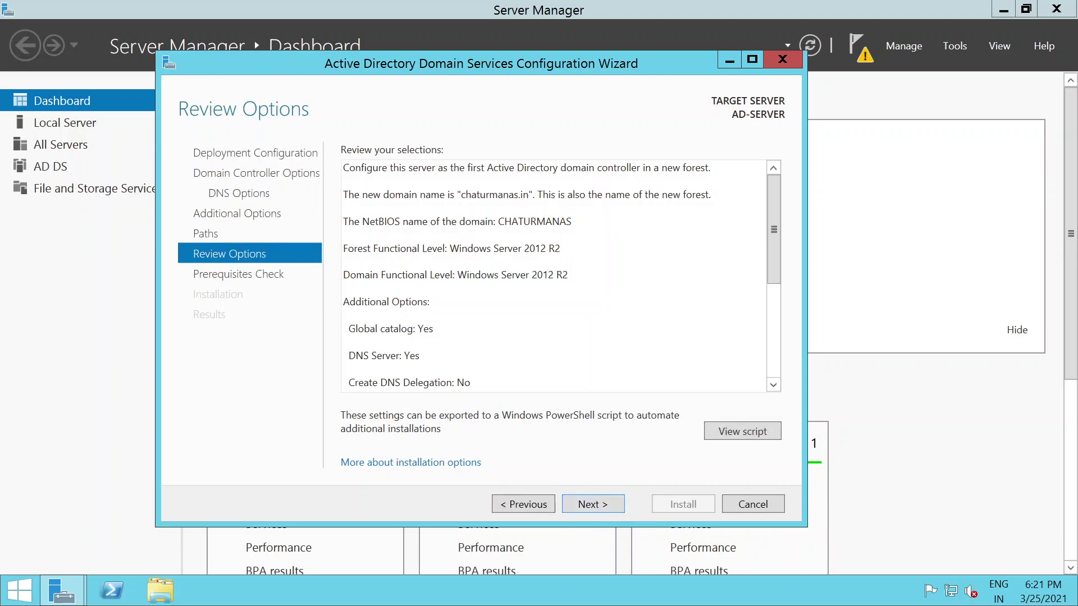
click(592, 504)
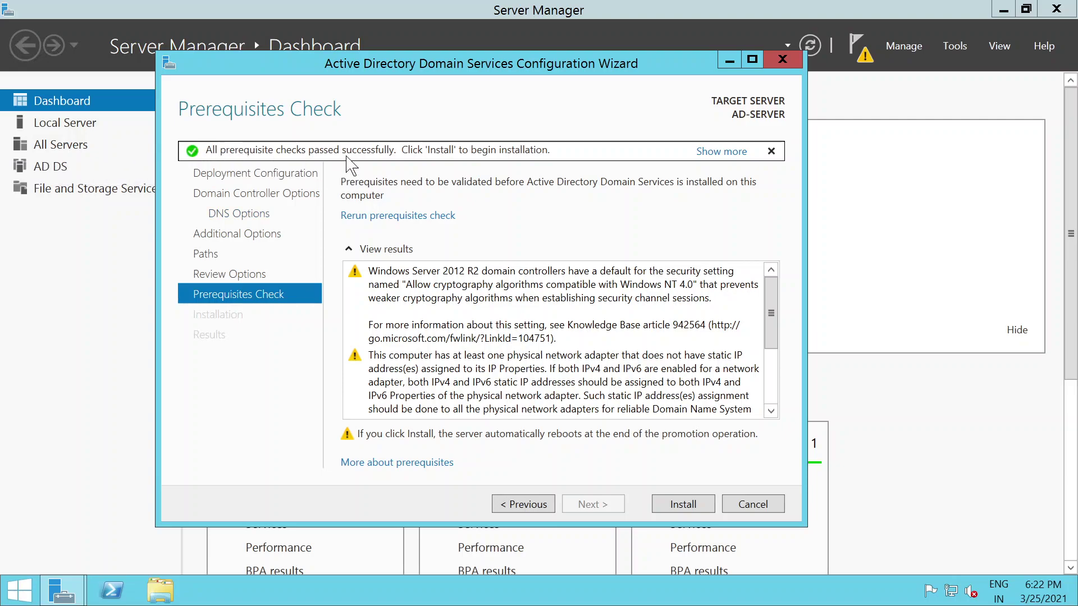
Step: Start the domain controller installation and minimize the remote session to reach the EC2 console
click(686, 505)
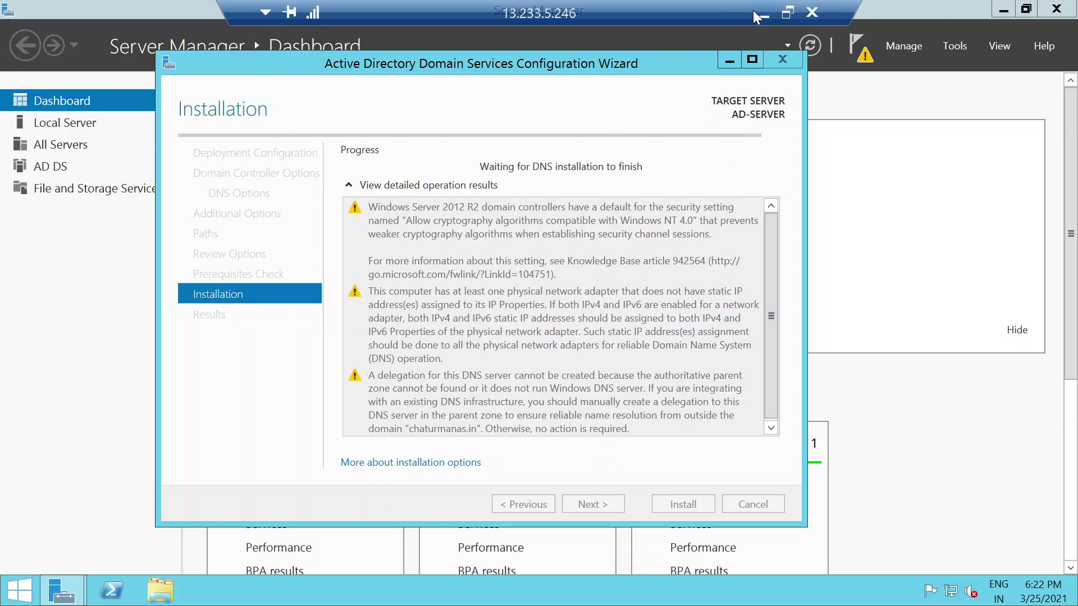
click(753, 15)
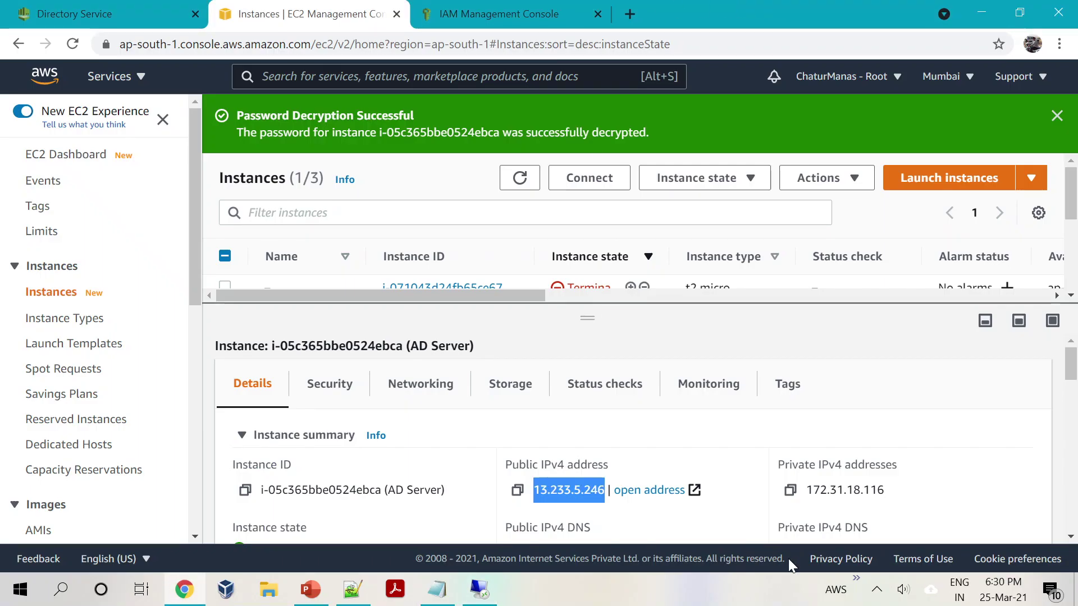
Step: Bring up the EC2 instances list with all three rows and dismiss the password decryption notice
click(876, 590)
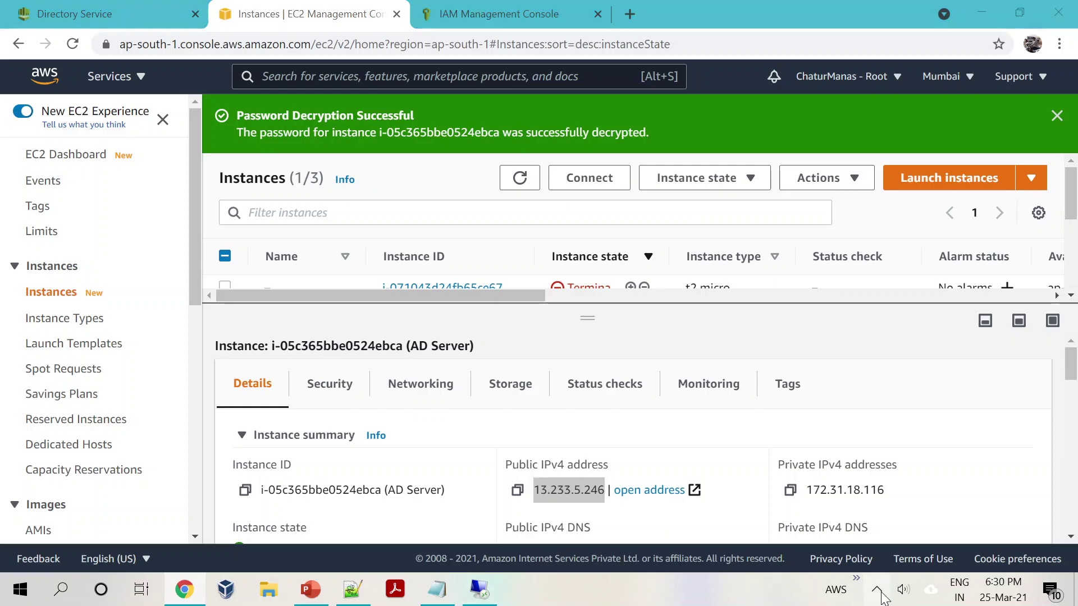
click(480, 589)
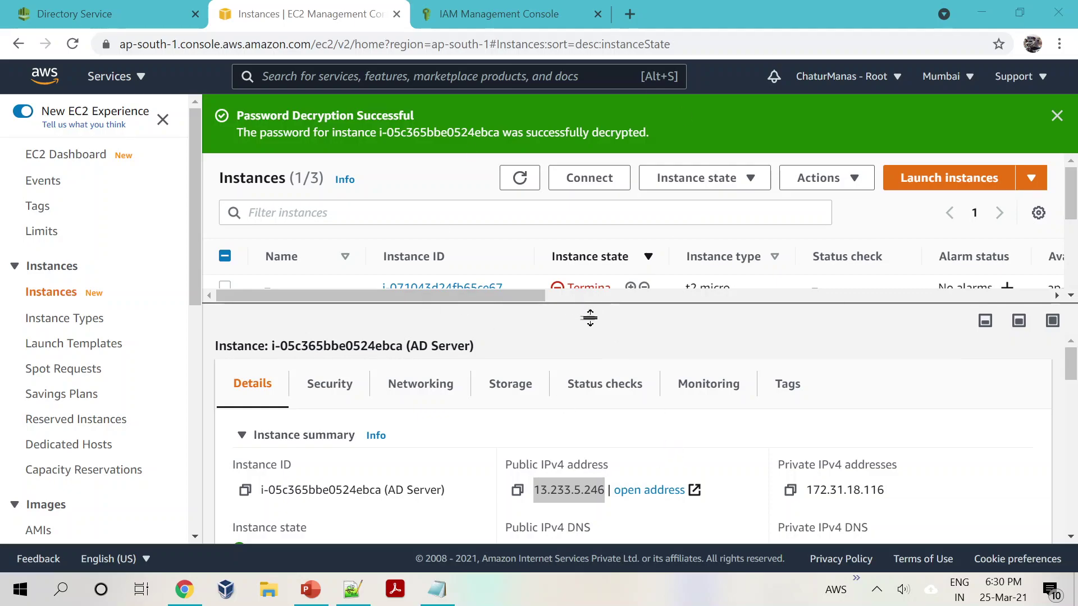
drag(589, 317, 597, 378)
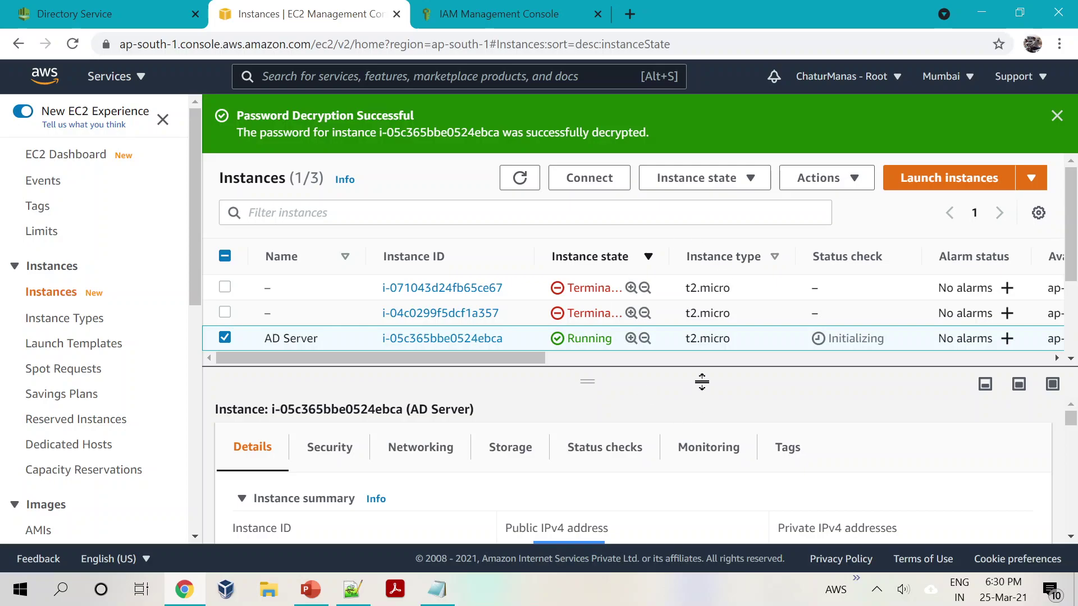
click(1055, 116)
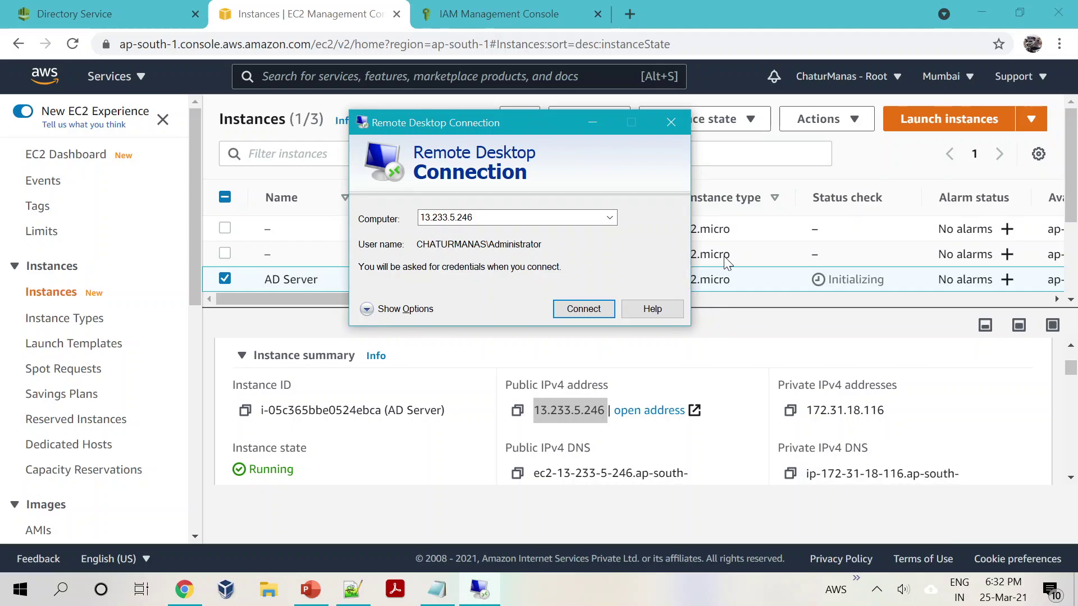
Step: Connect by Remote Desktop to 13.233.5.246 with the Administrator password, accepting the certificate warning
click(588, 313)
click(616, 306)
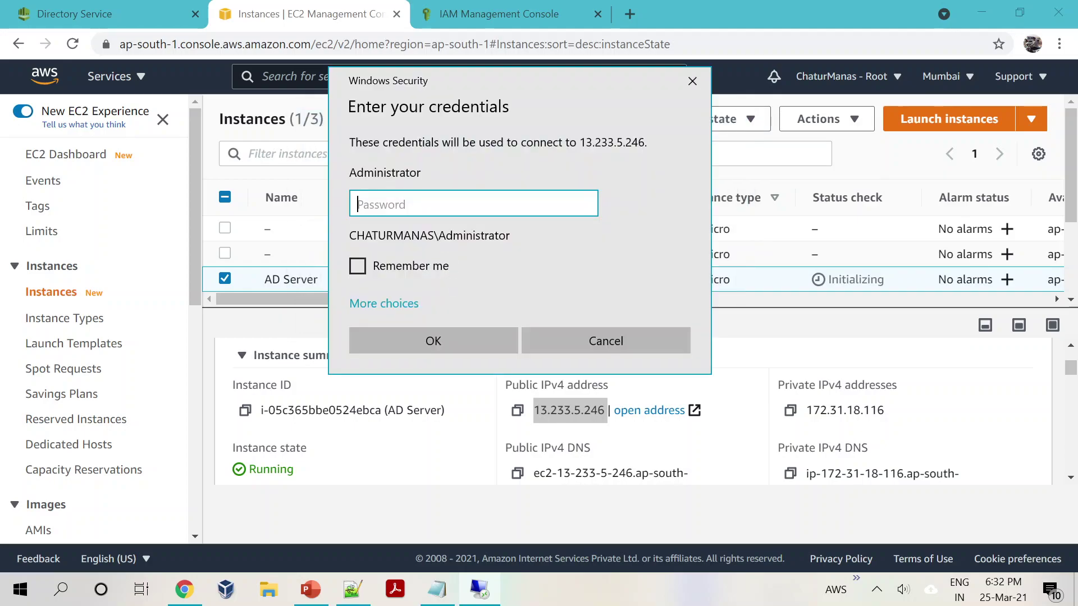
text(•••••••••)
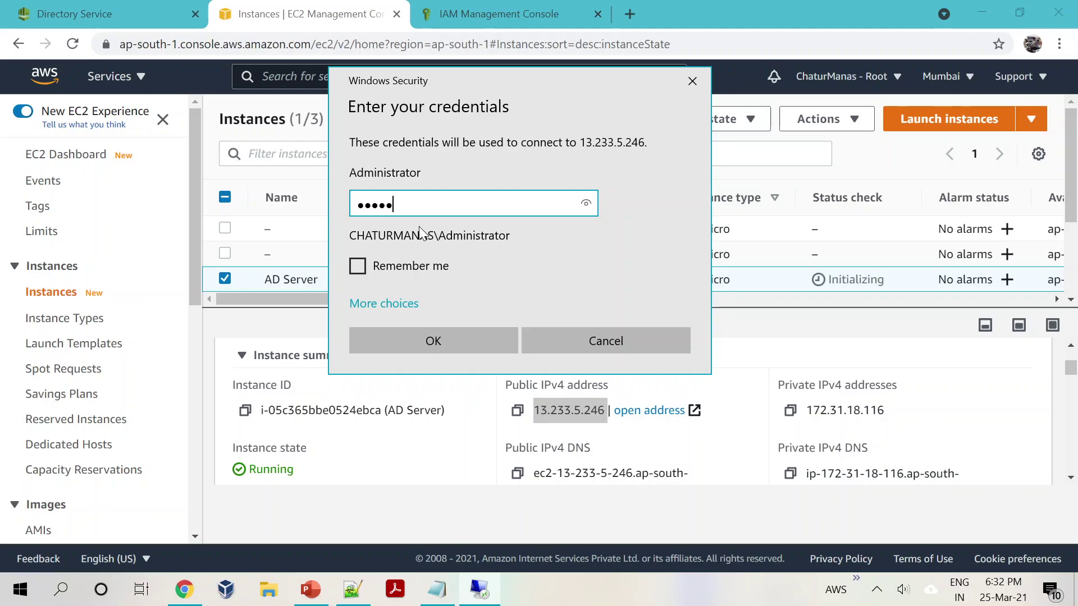
text(•••)
click(398, 342)
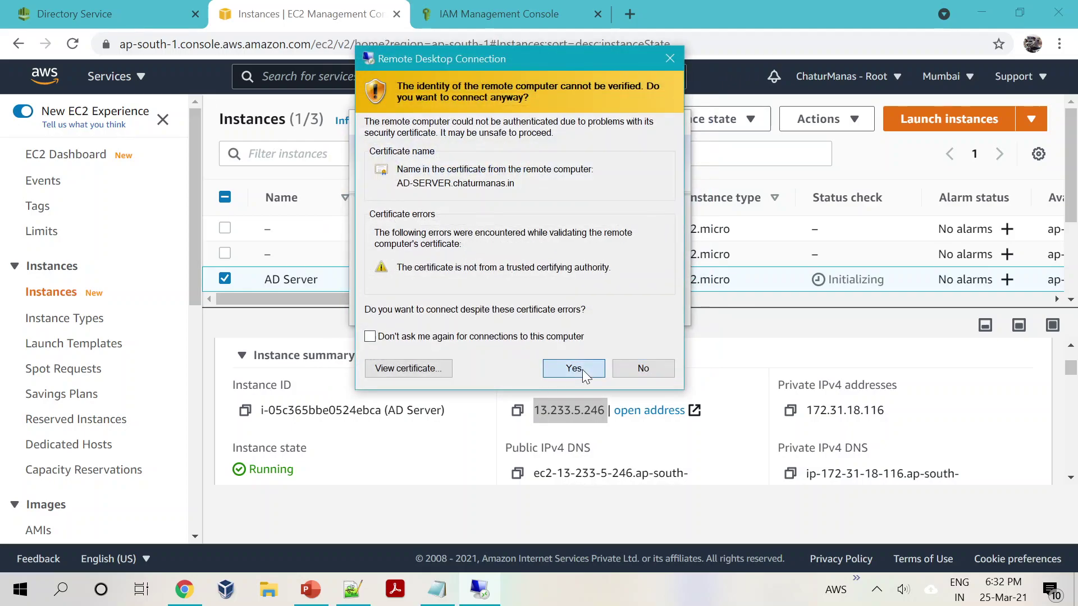
click(581, 369)
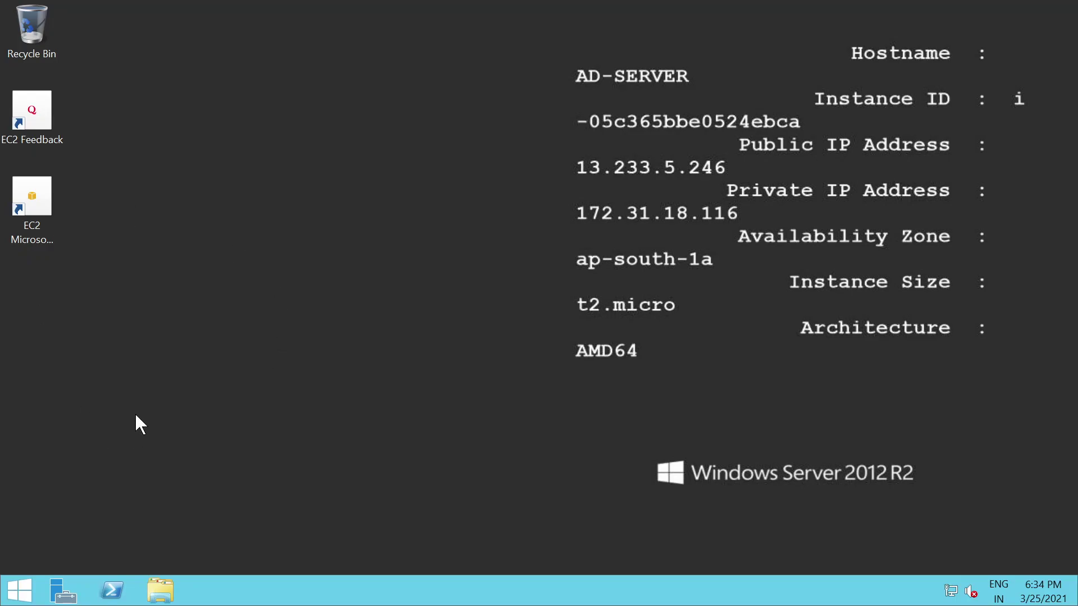
Step: Launch DNS Manager from Server Manager's Tools menu and open AD-SERVER's Reverse Lookup Zones
click(63, 596)
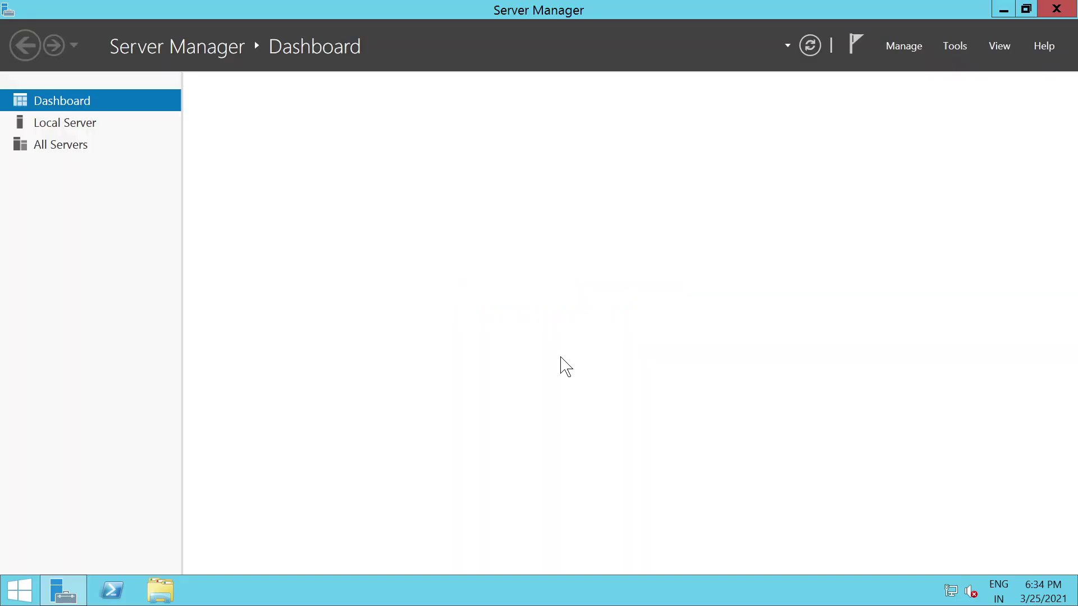
click(955, 47)
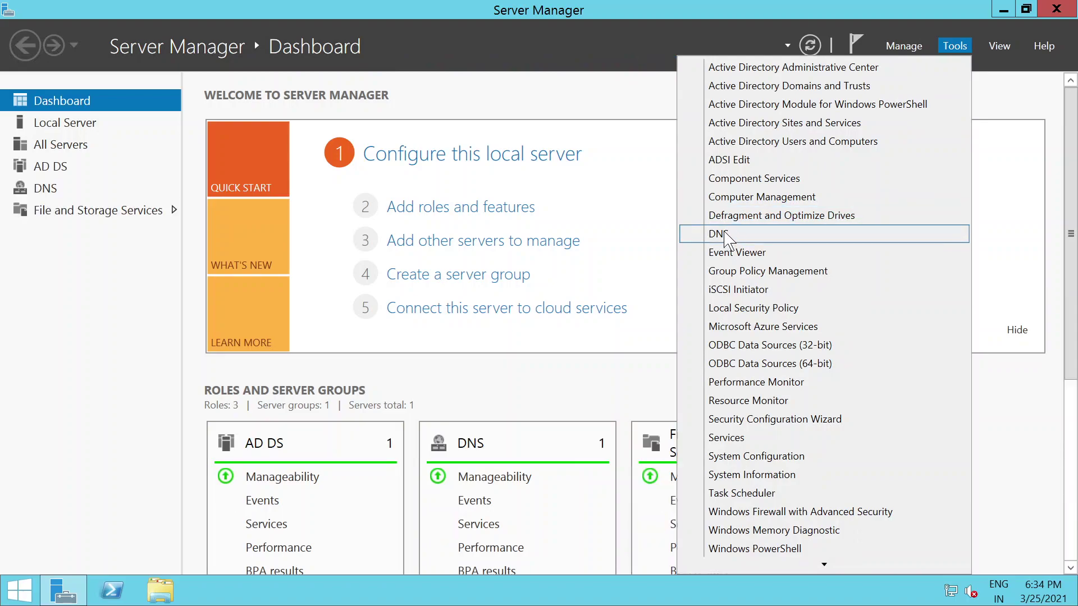
click(725, 232)
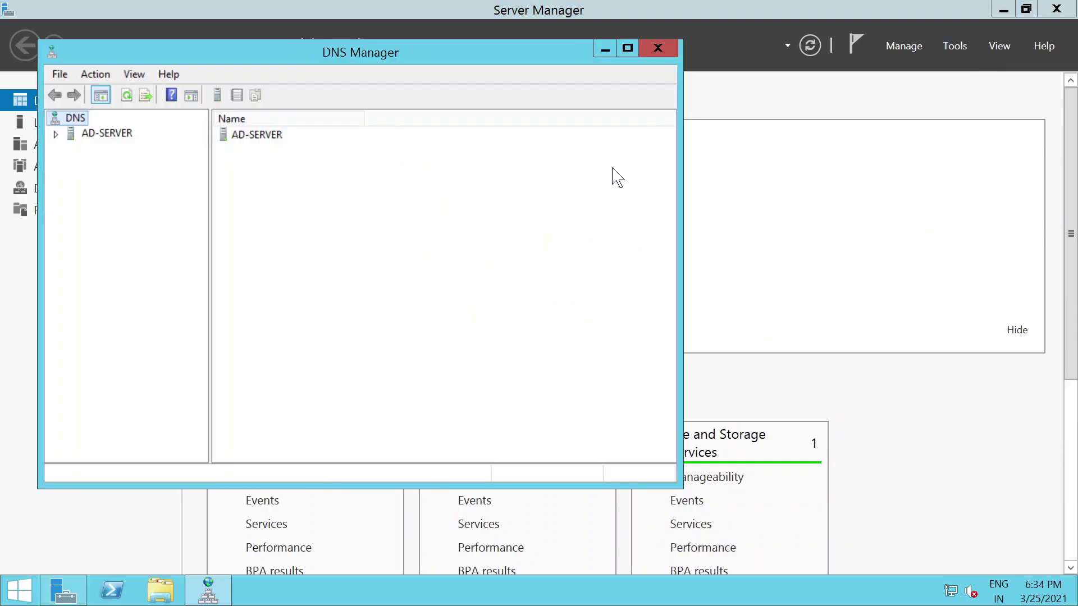
drag(308, 53, 371, 64)
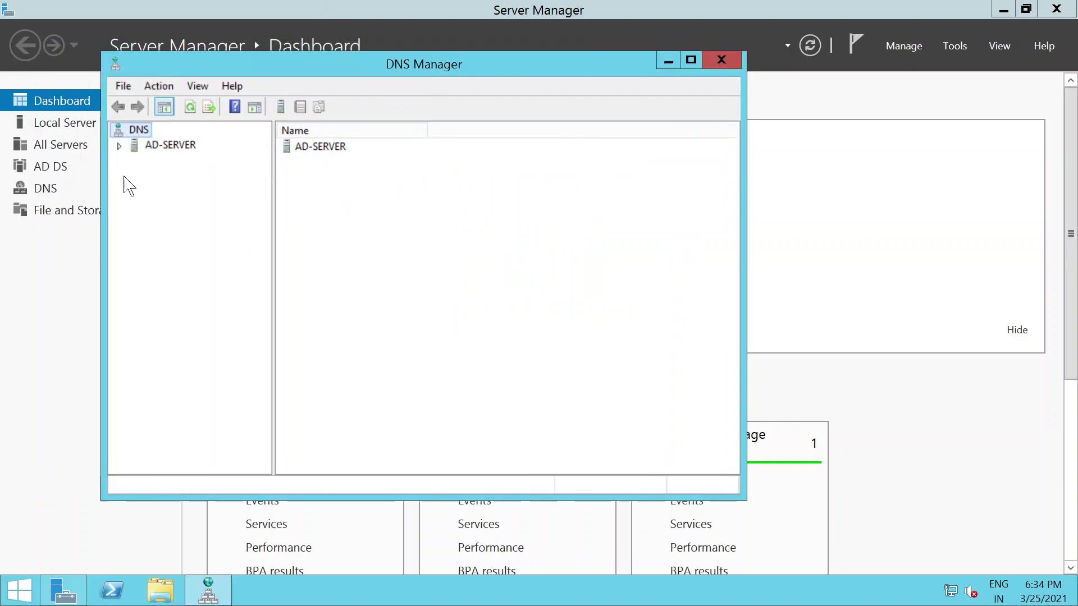
click(119, 146)
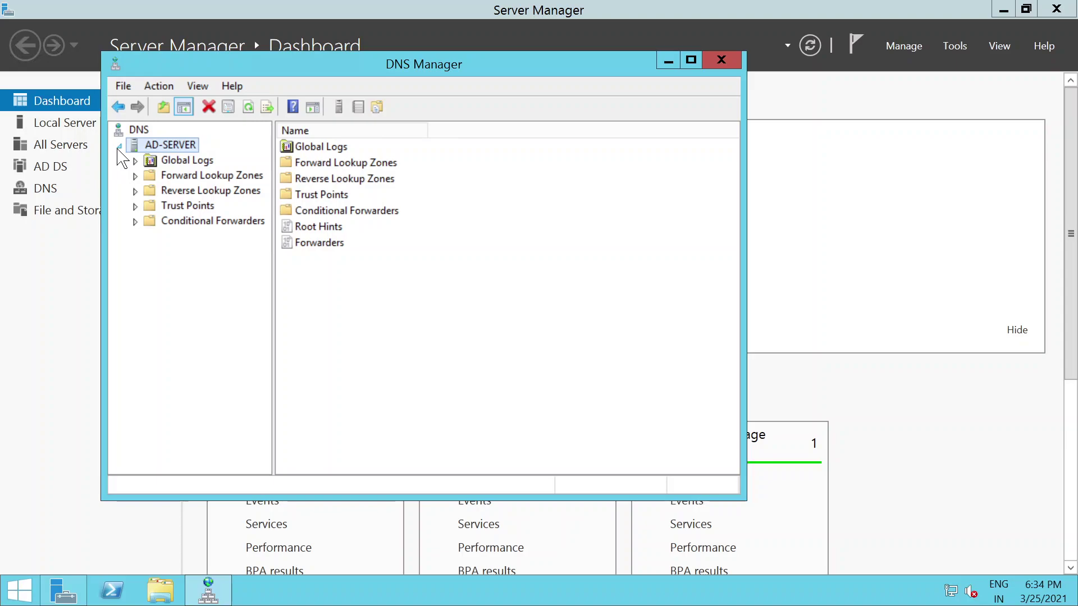
click(190, 193)
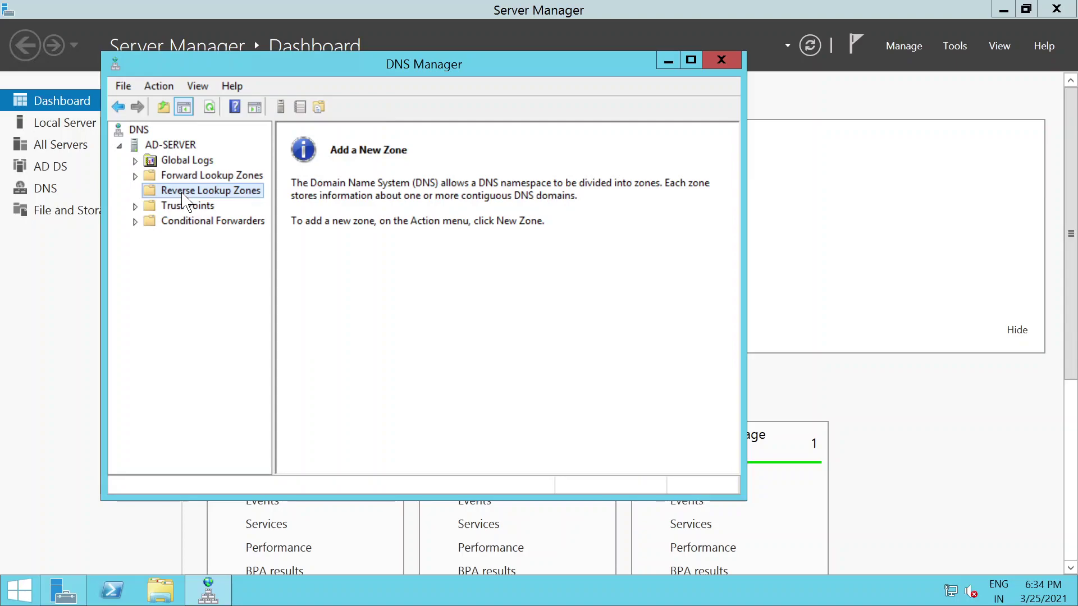
Step: Start a new AD-integrated primary IPv4 reverse lookup zone up to the Network ID page, then minimize the session
right_click(186, 200)
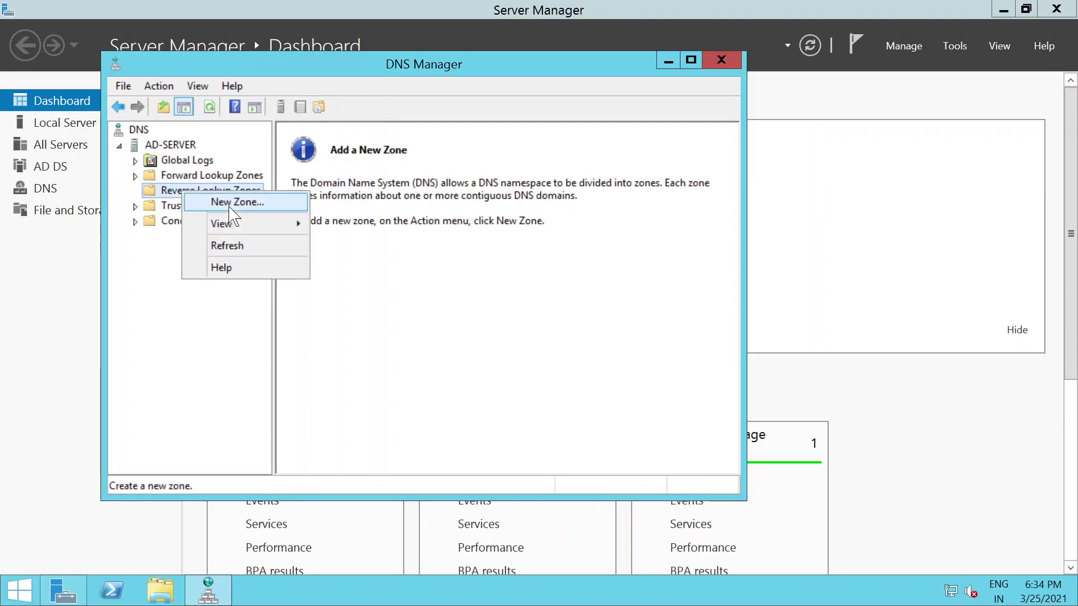
click(236, 202)
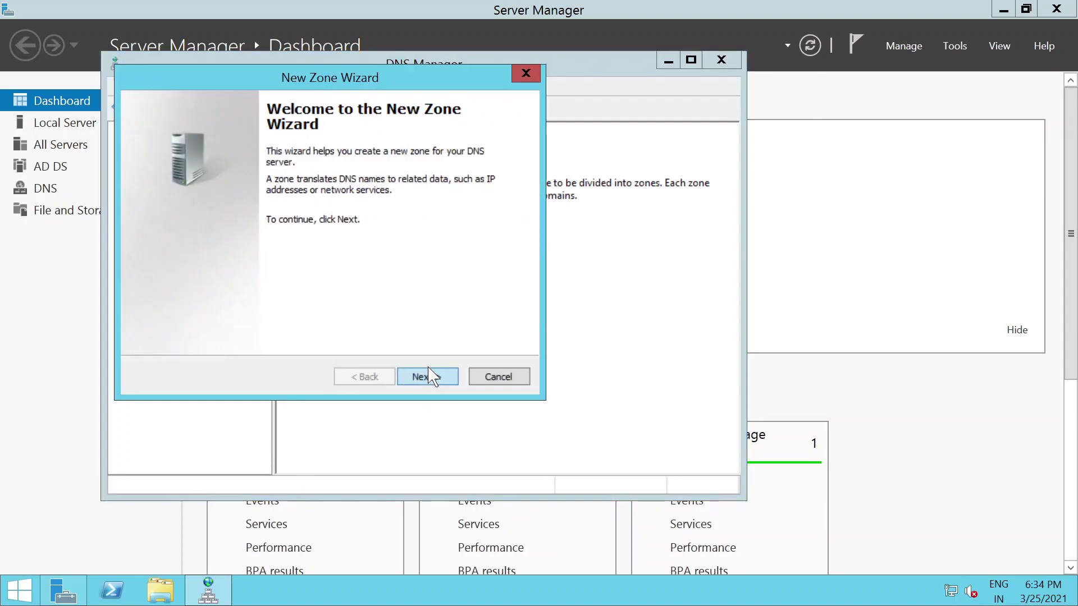
click(428, 377)
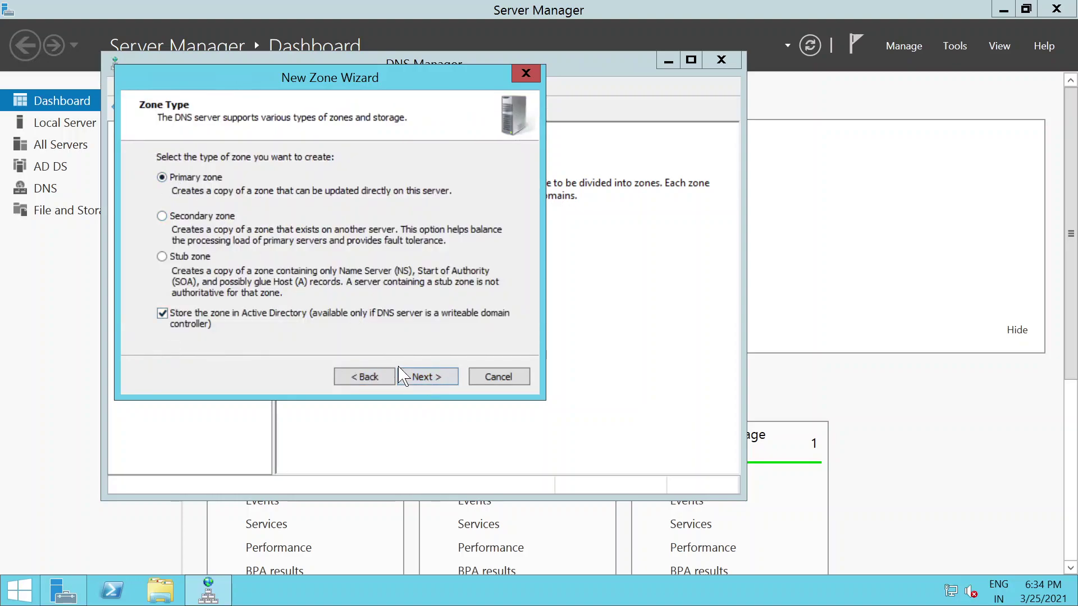
click(413, 378)
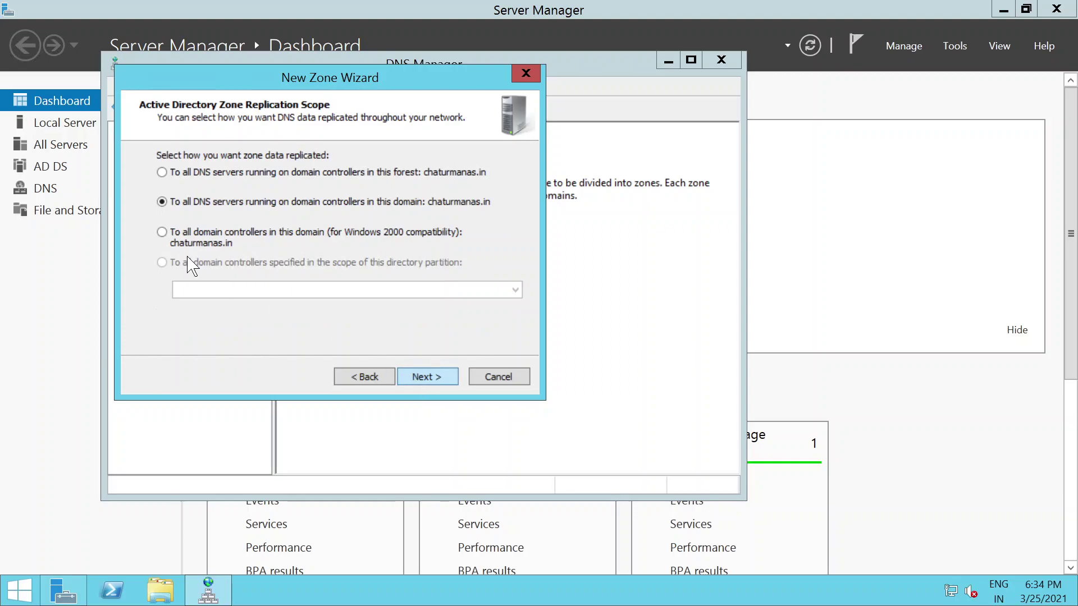
click(428, 378)
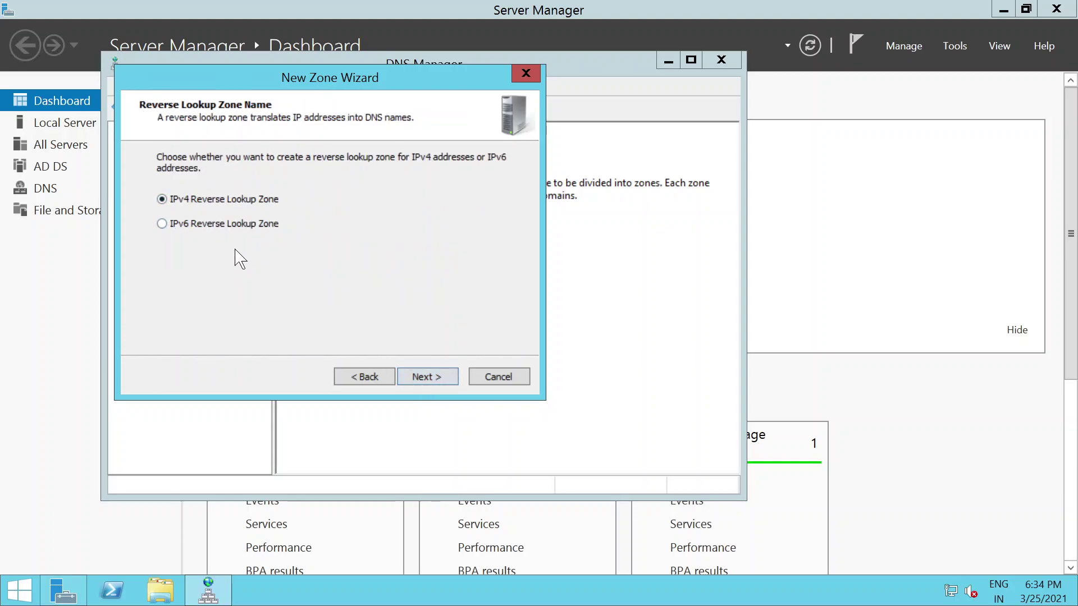
click(437, 377)
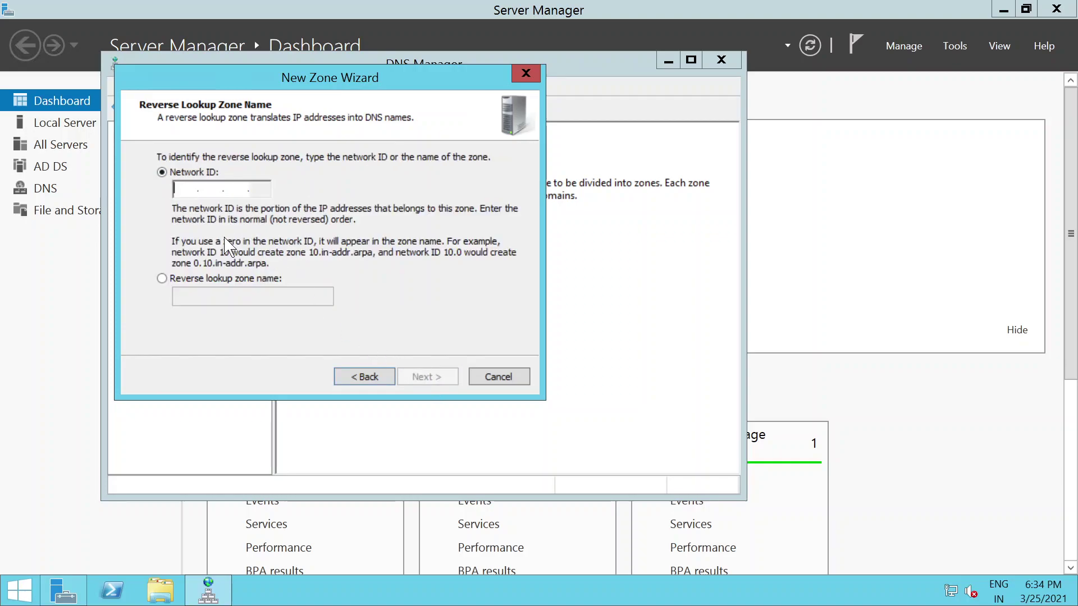
click(763, 15)
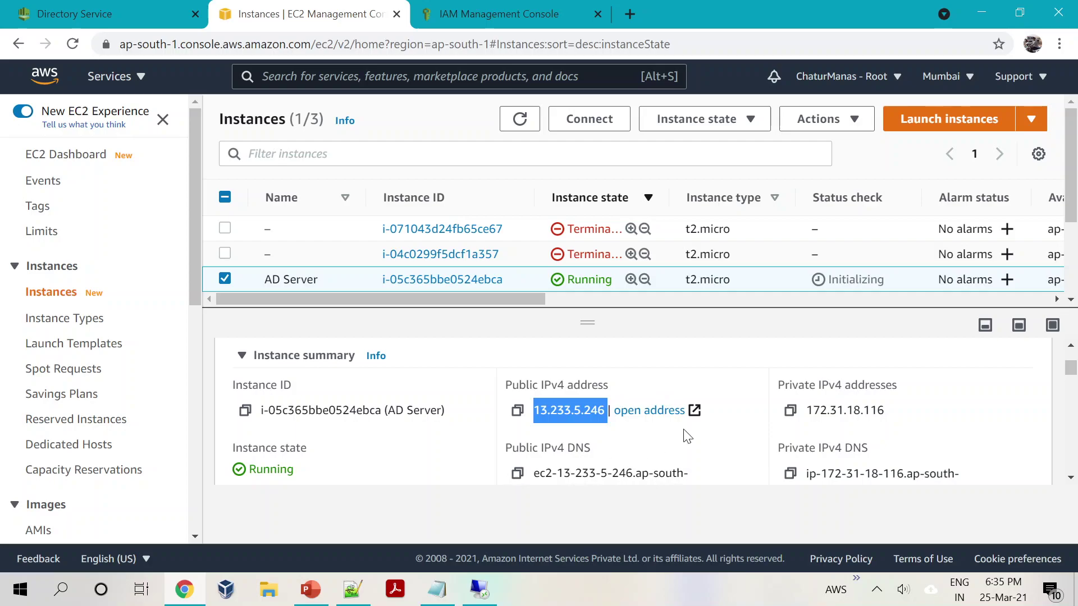
Step: Enter network ID 172.31.18, taken from the server's private IPv4 address 172.31.18.116
click(669, 451)
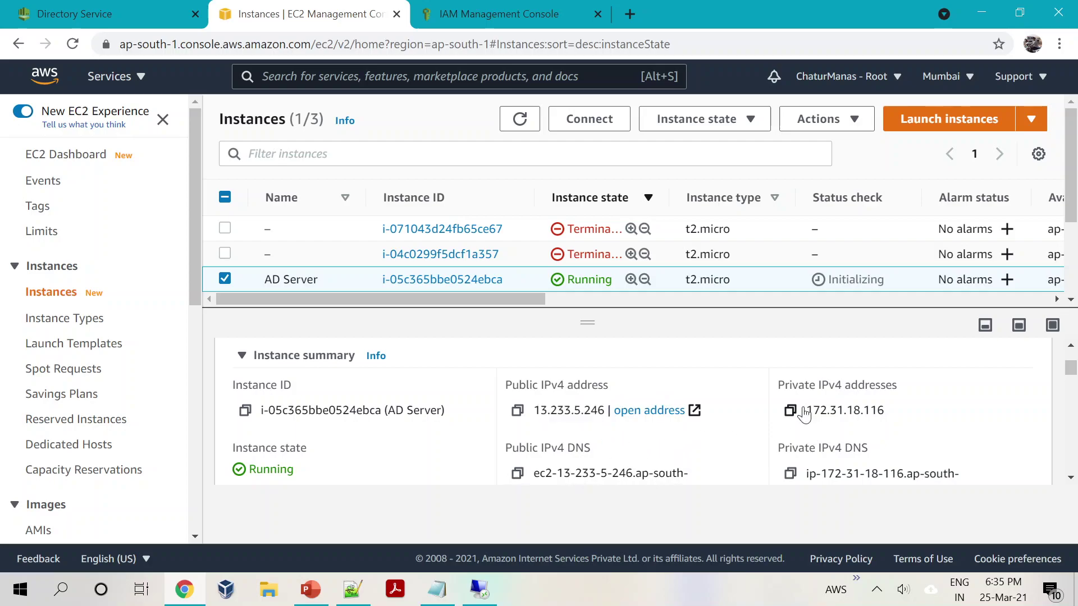
drag(806, 411, 860, 410)
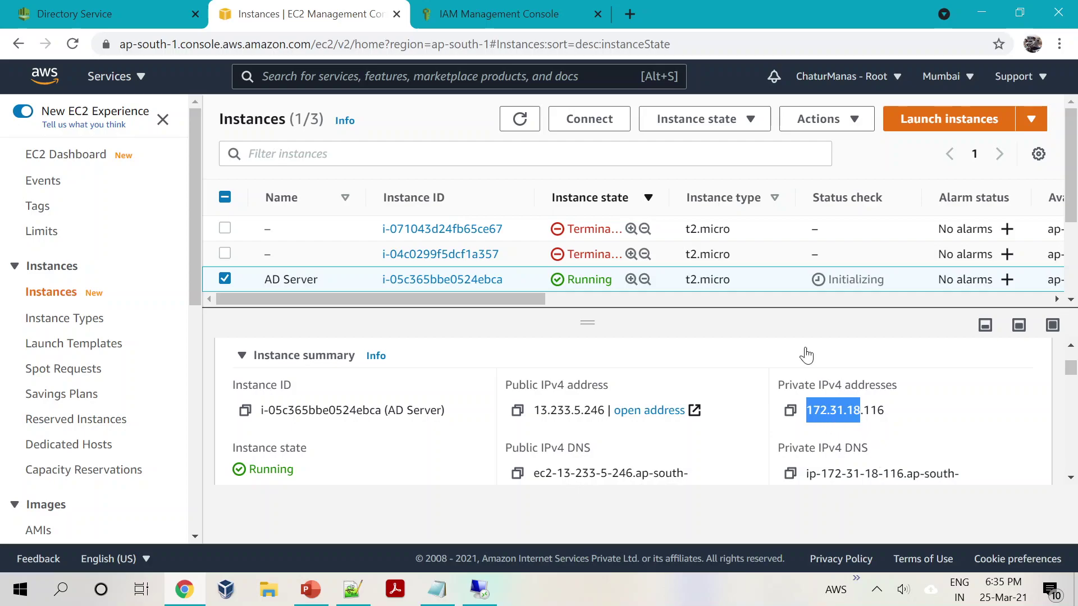
click(483, 594)
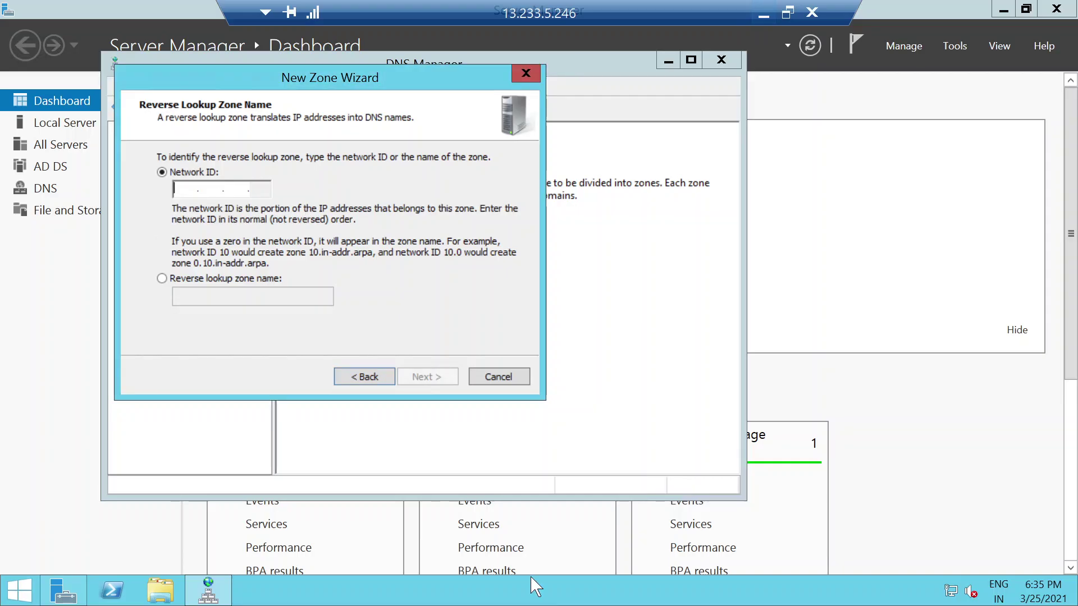
text(16)
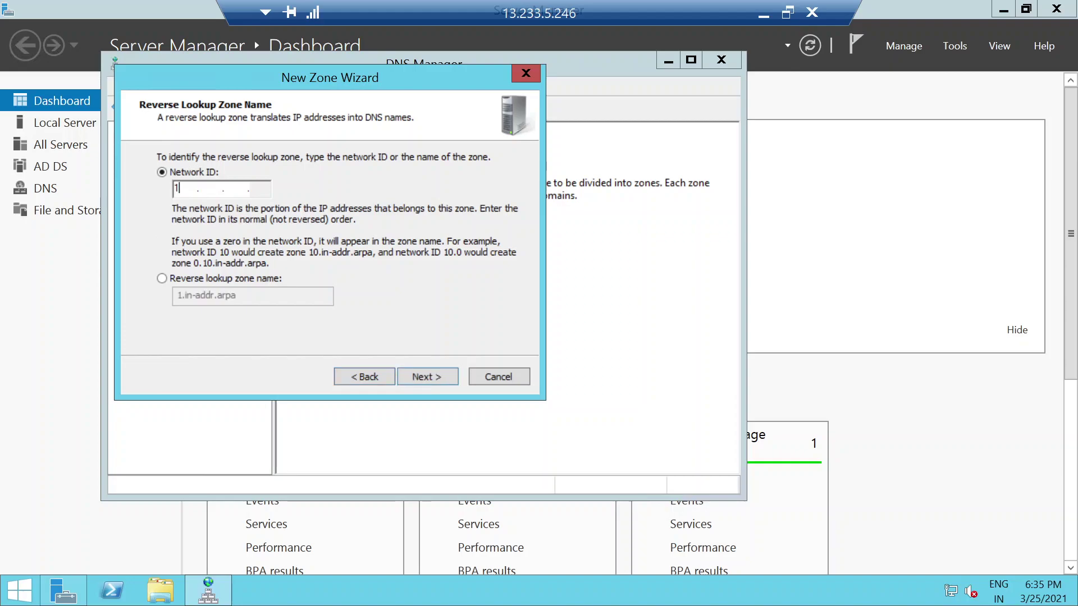
key(BackSpace)
text(72 .)
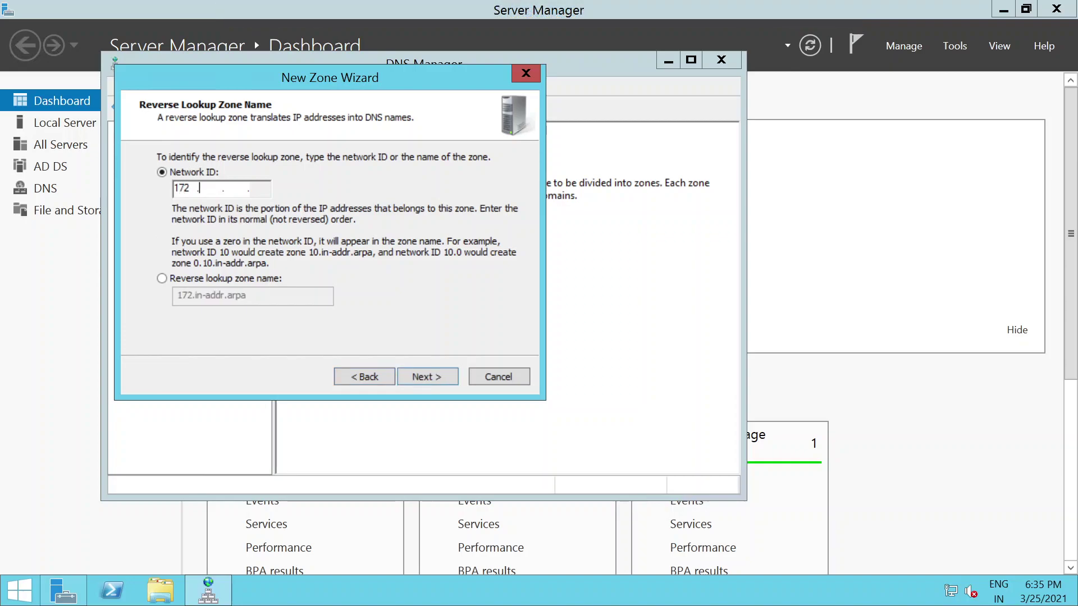
text(13 .18)
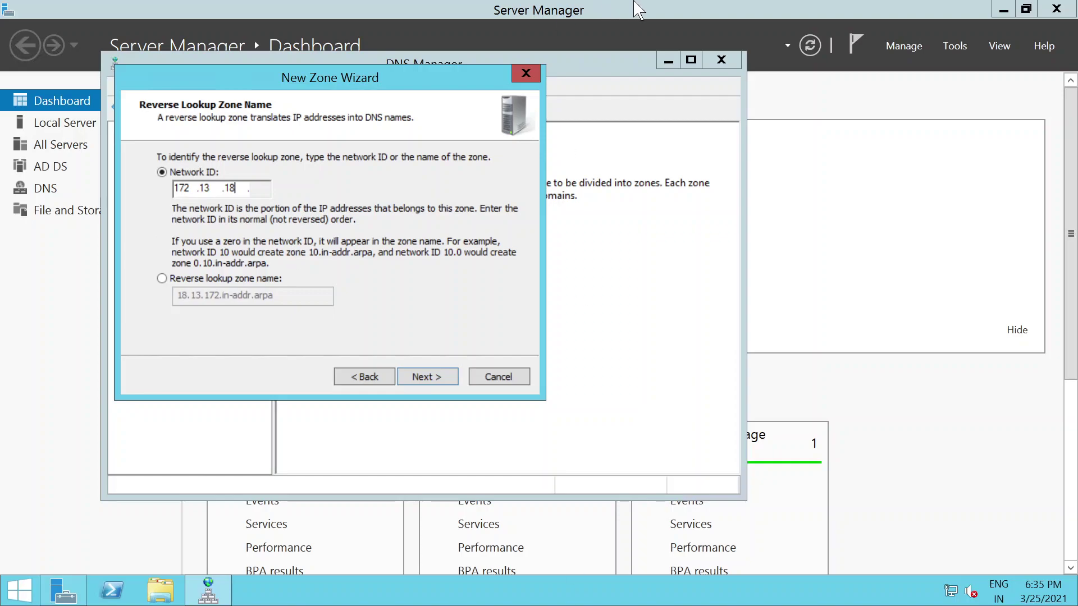
click(761, 9)
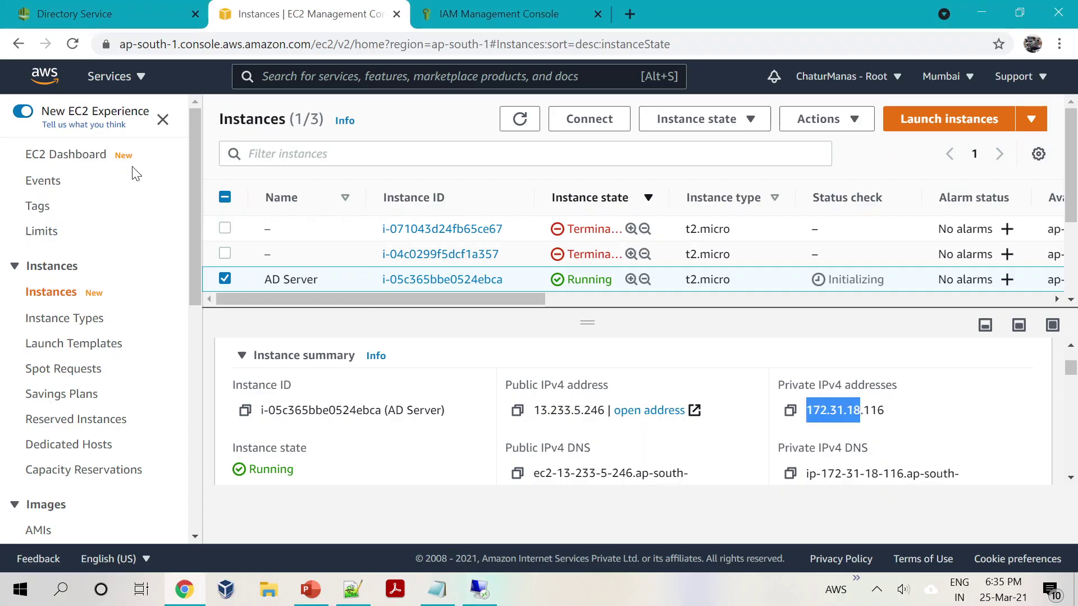
click(478, 600)
text(18 .)
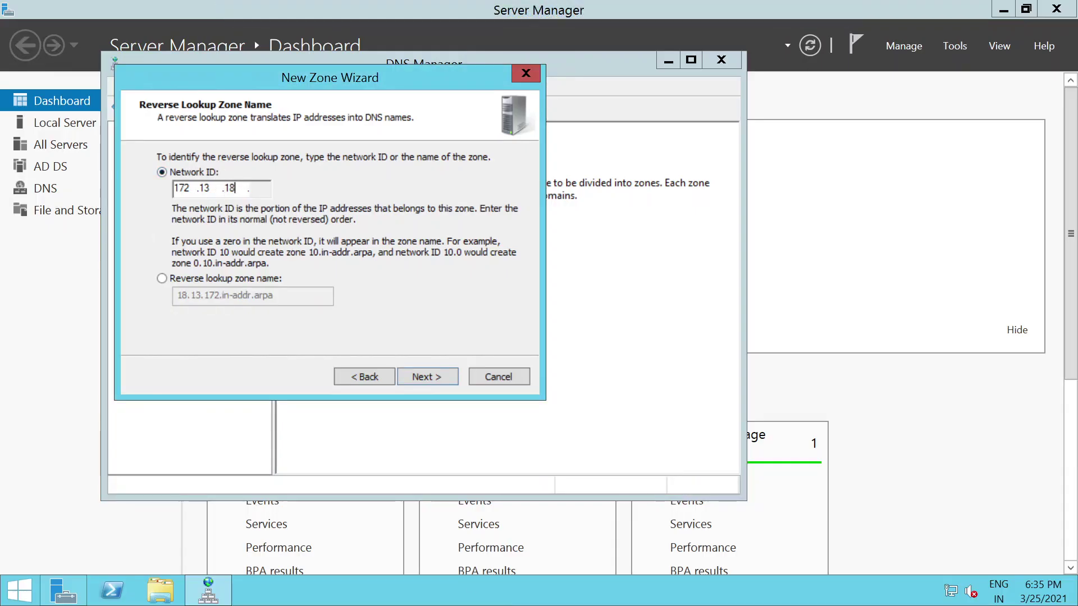
key(BackSpace)
key(BackSpace)
text(31)
Step: Keep secure-only dynamic updates and finish creating zone 18.31.172.in-addr.arpa
click(416, 383)
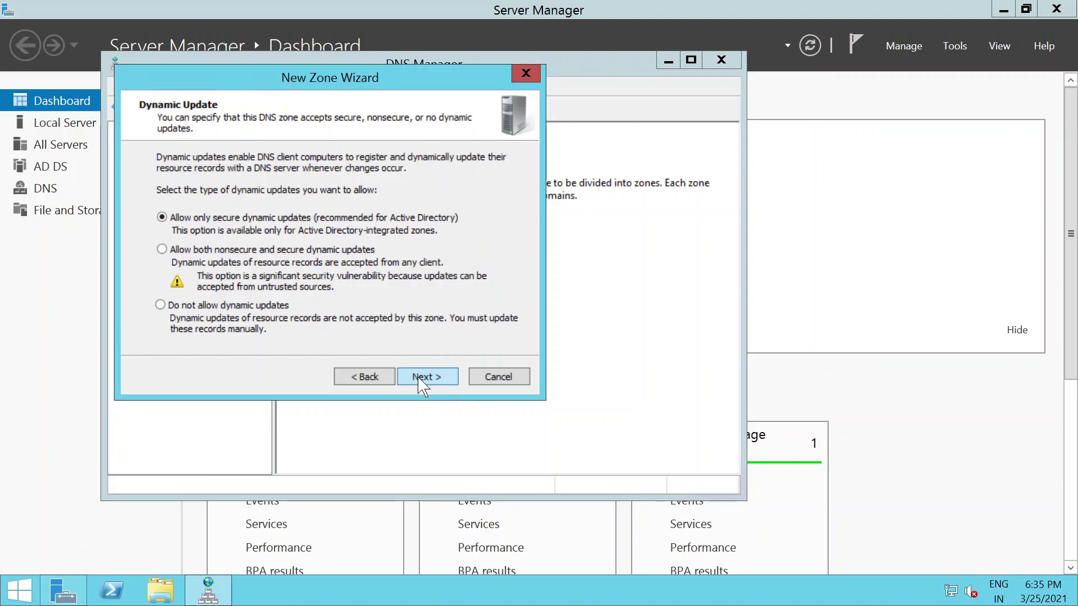
click(422, 386)
click(422, 386)
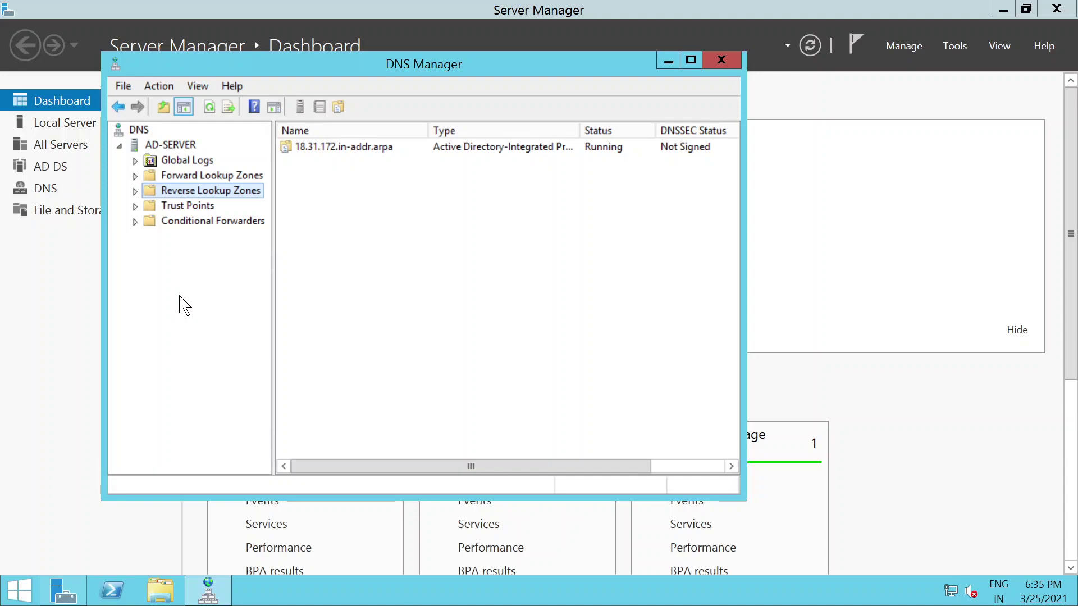
Step: Expand Forward Lookup Zones to chaturmanas.in and open the ad-server host record's properties
click(190, 176)
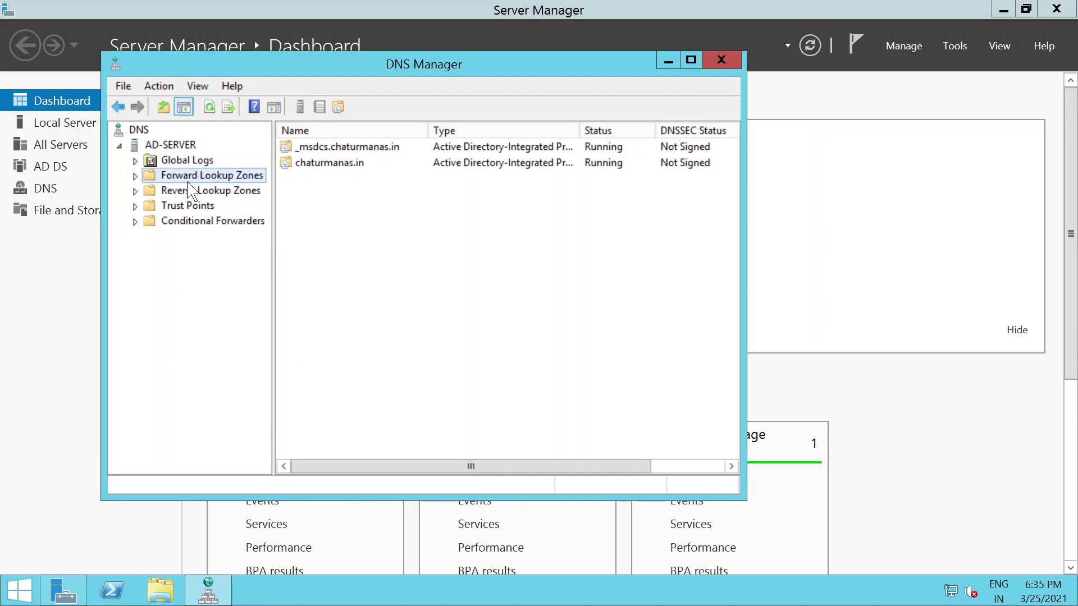
click(134, 175)
click(151, 206)
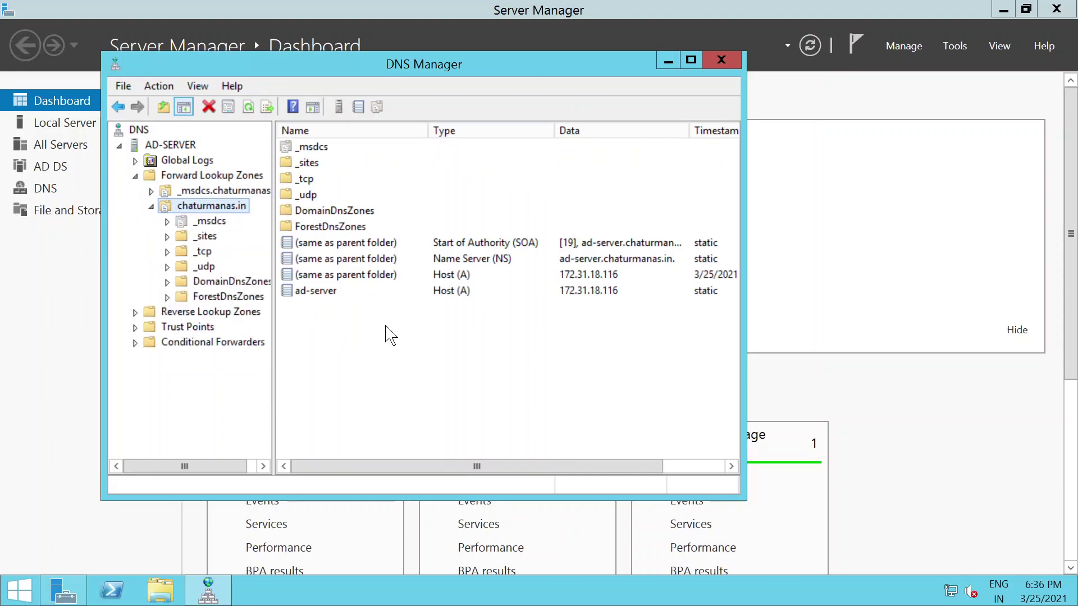
click(318, 293)
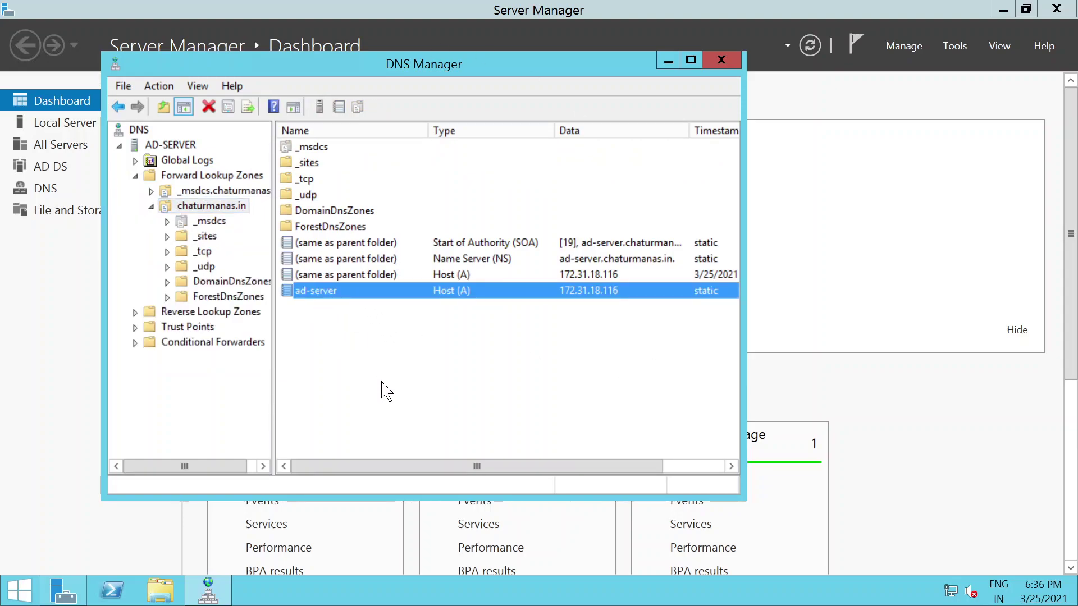
double_click(307, 296)
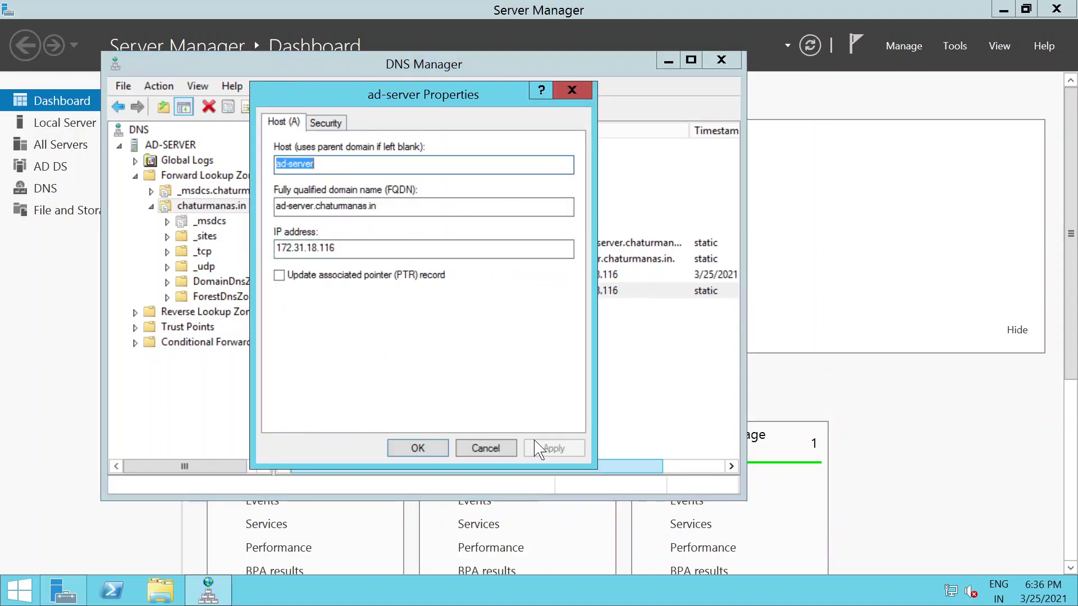
click(490, 449)
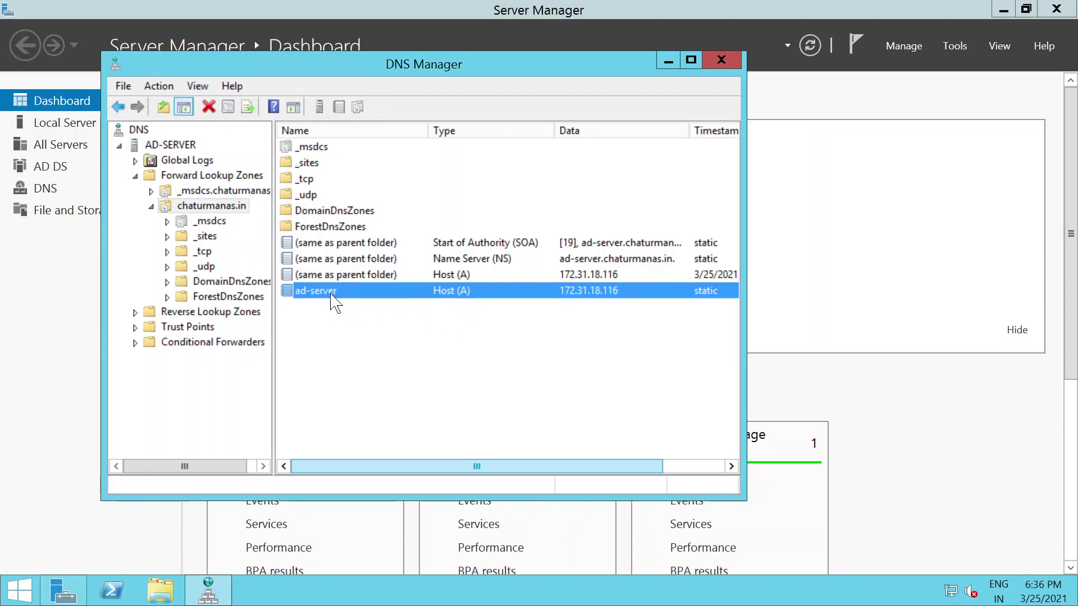
Step: Enable 'Update associated pointer (PTR) record' on ad-server, verify it, and close DNS Manager
double_click(313, 291)
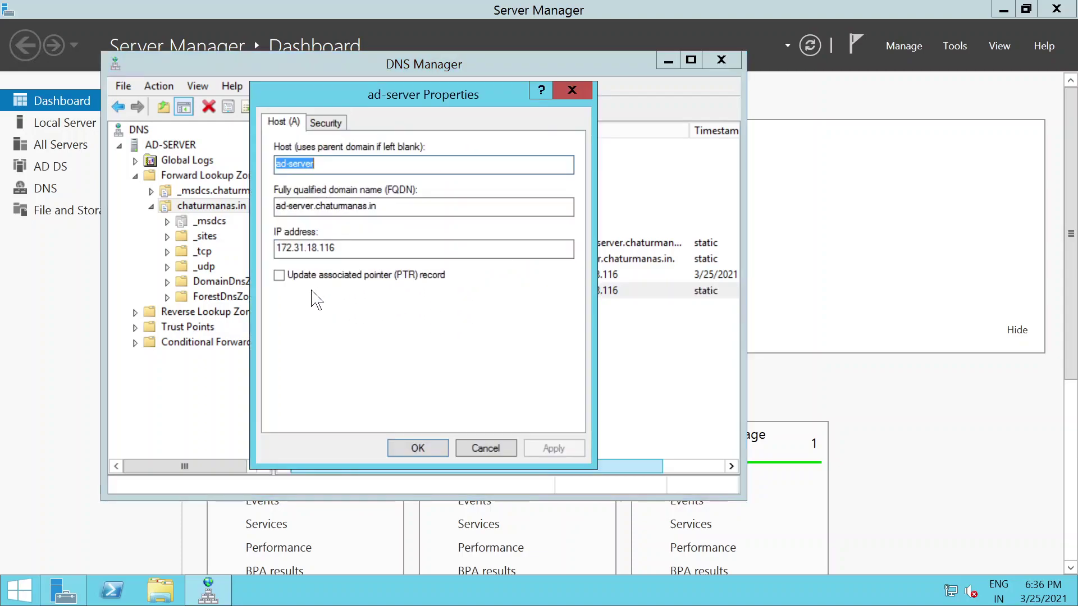
click(279, 275)
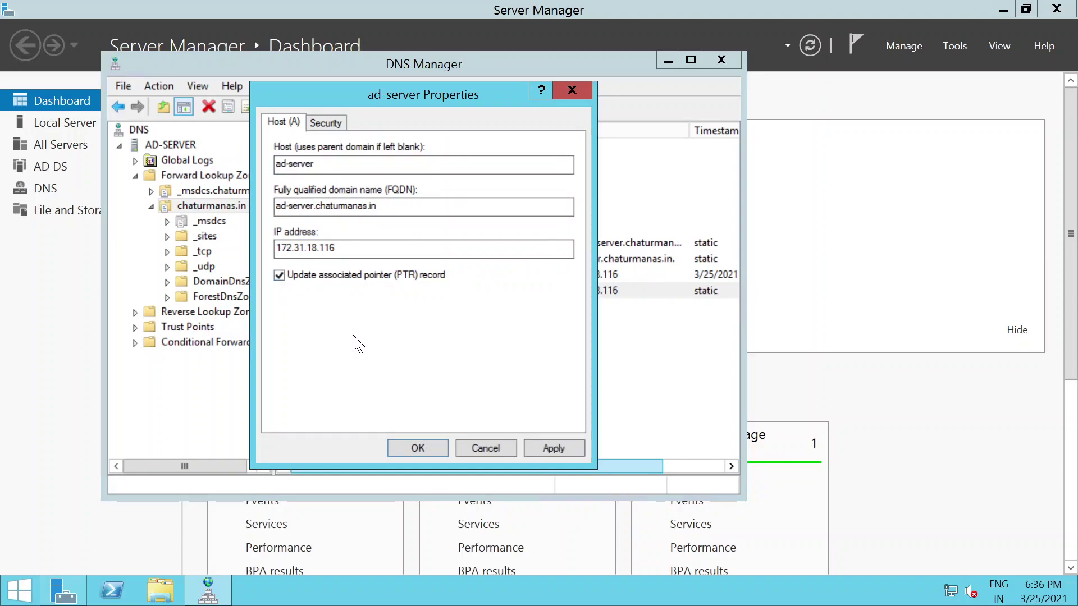
click(554, 447)
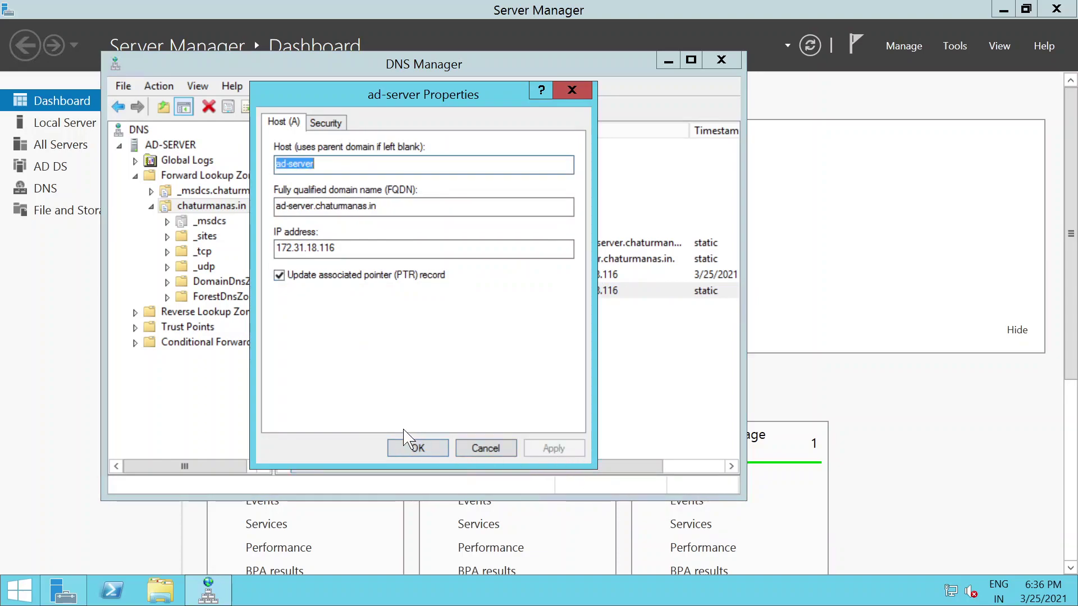
click(406, 447)
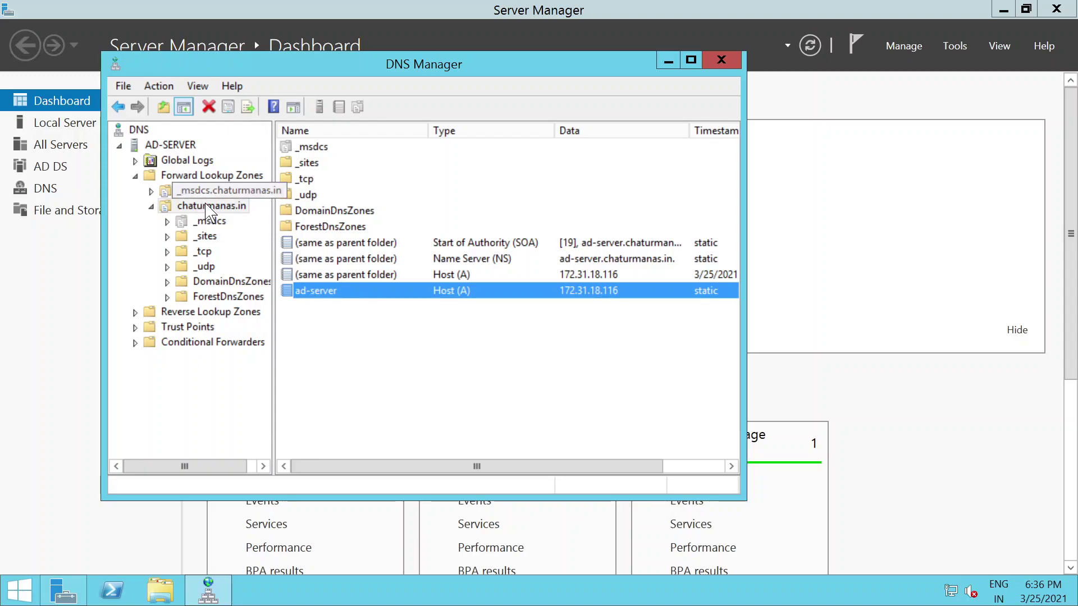
double_click(321, 296)
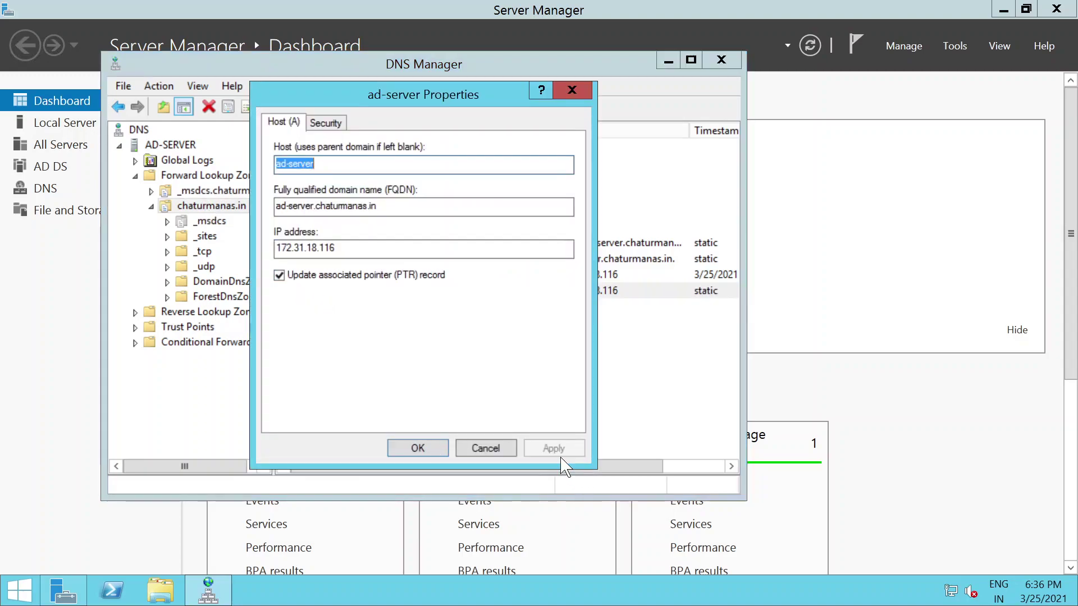
click(418, 448)
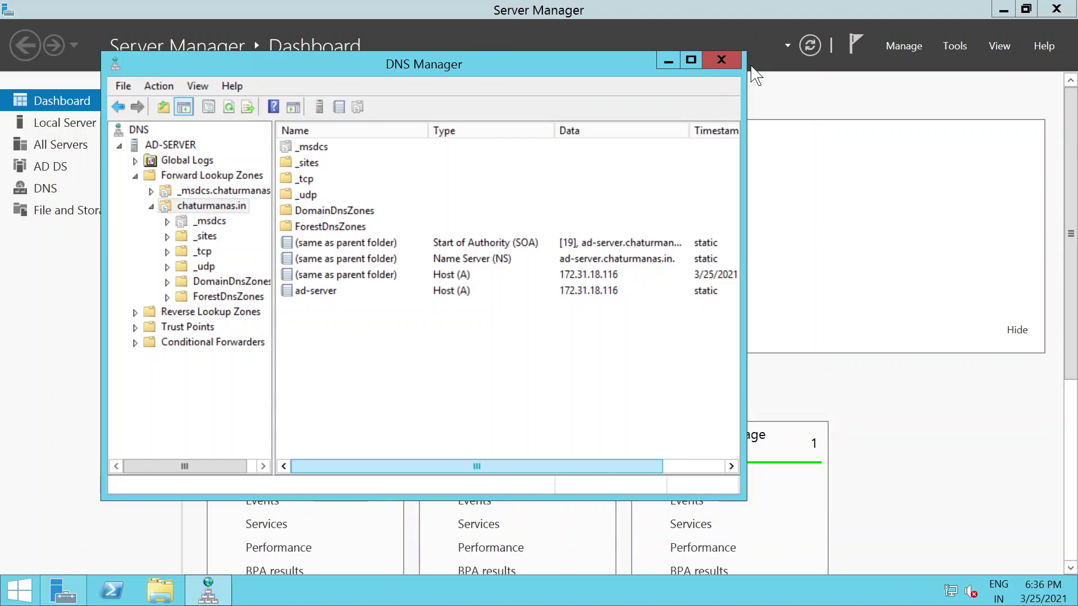
click(722, 60)
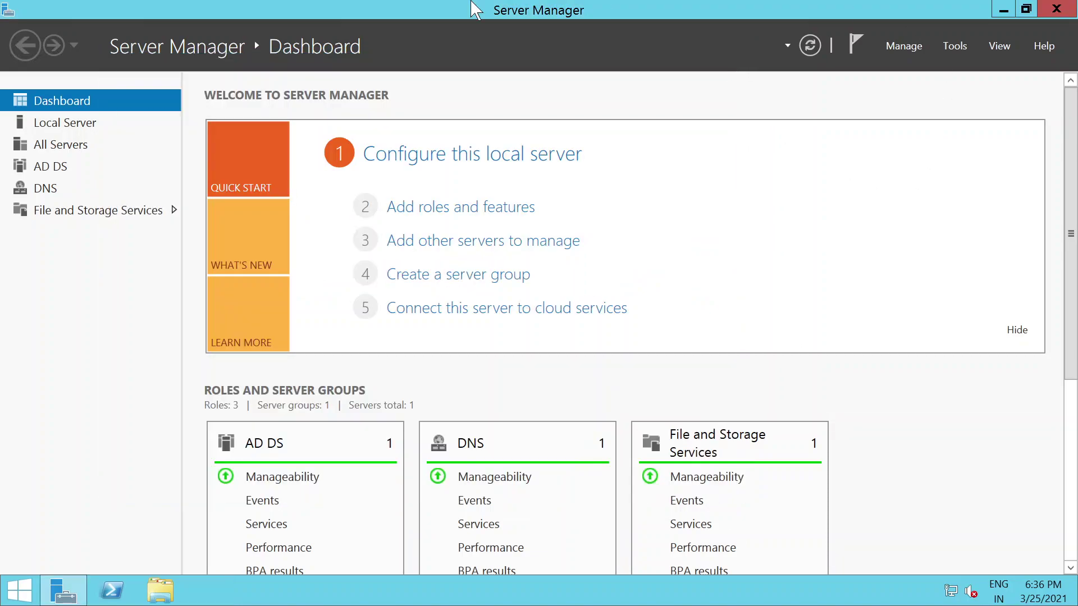
Step: Close Server Manager and open Control Panel from the Start screen
click(1056, 9)
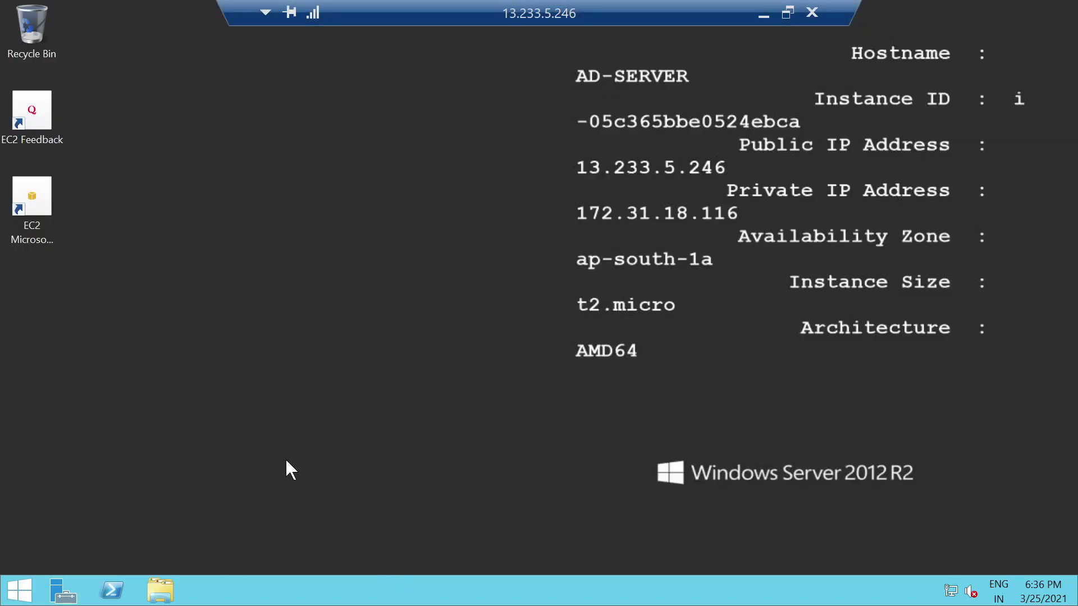
click(27, 597)
click(128, 418)
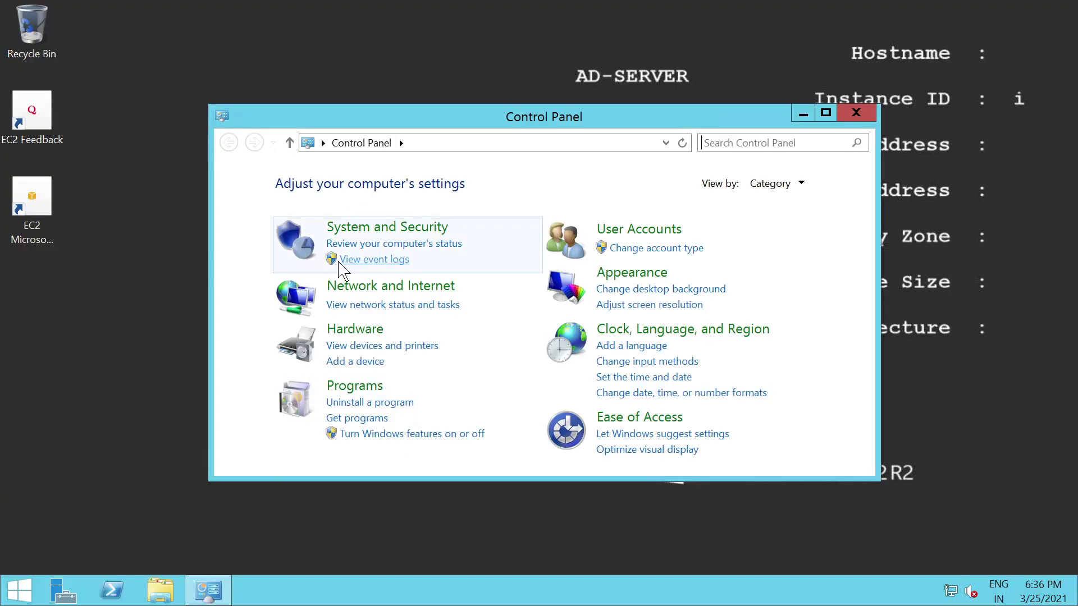
drag(500, 113, 489, 124)
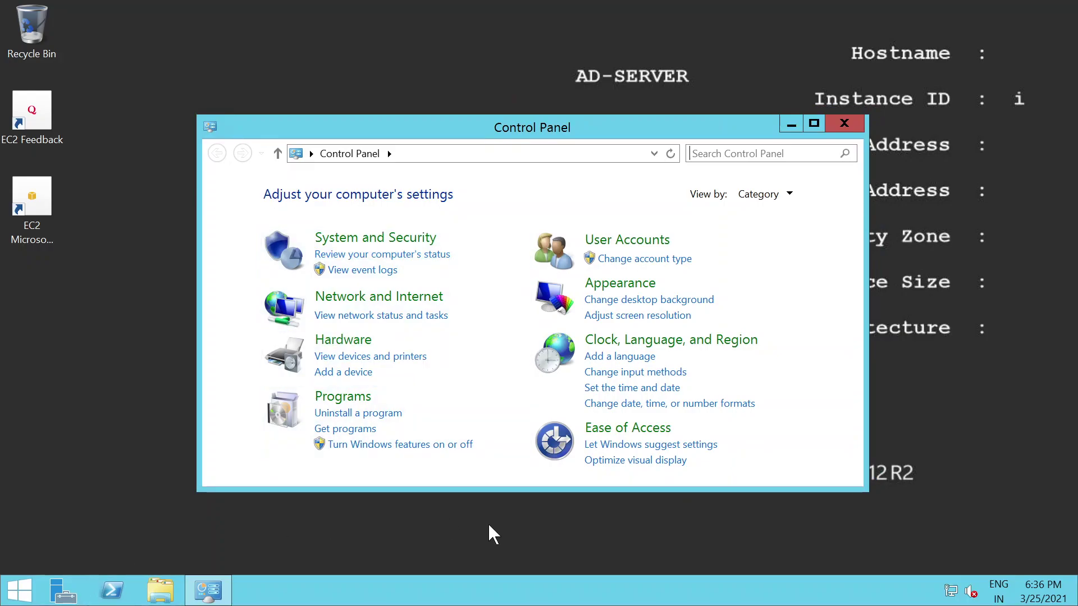
Step: Run ipconfig in a command prompt to view the server's IP configuration
key(super+r)
text(cmd)
key(Return)
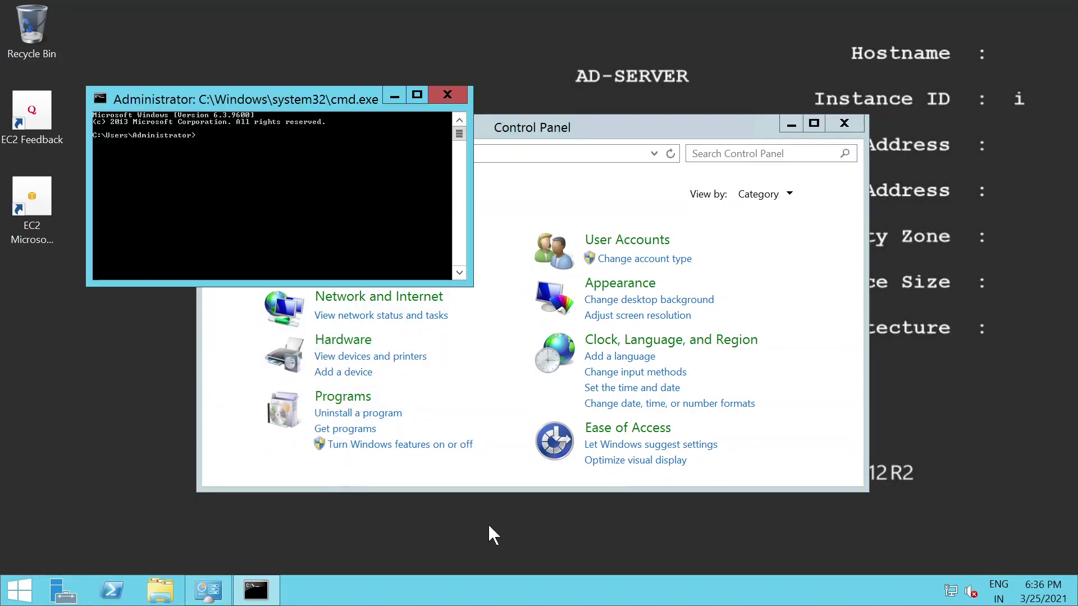
text(ipc)
key(BackSpace)
key(Return)
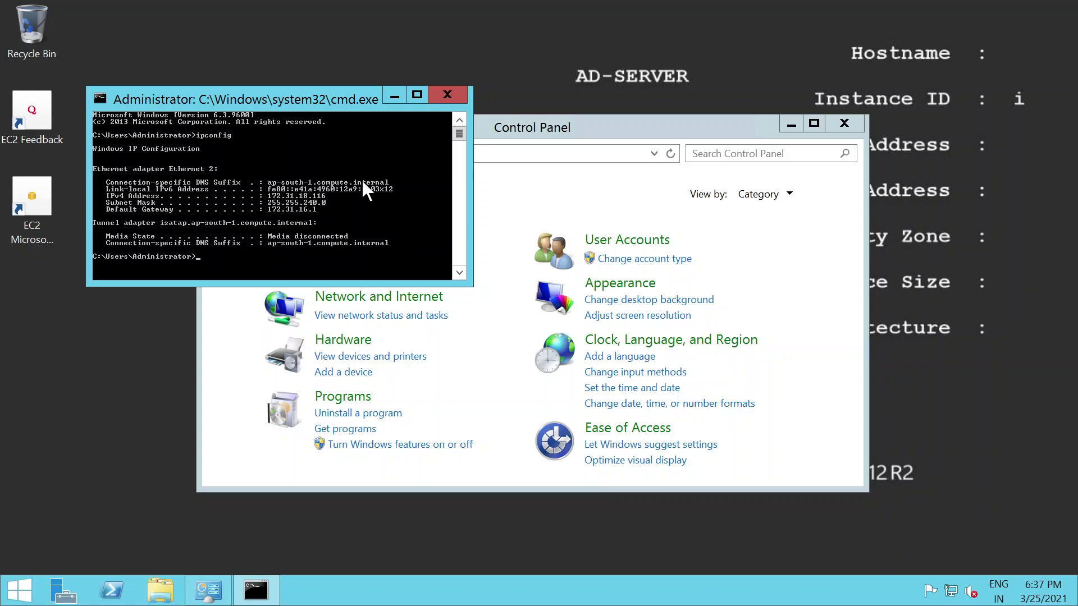
Step: Go through Network and Sharing Center to the adapter settings listing Ethernet 2
click(395, 96)
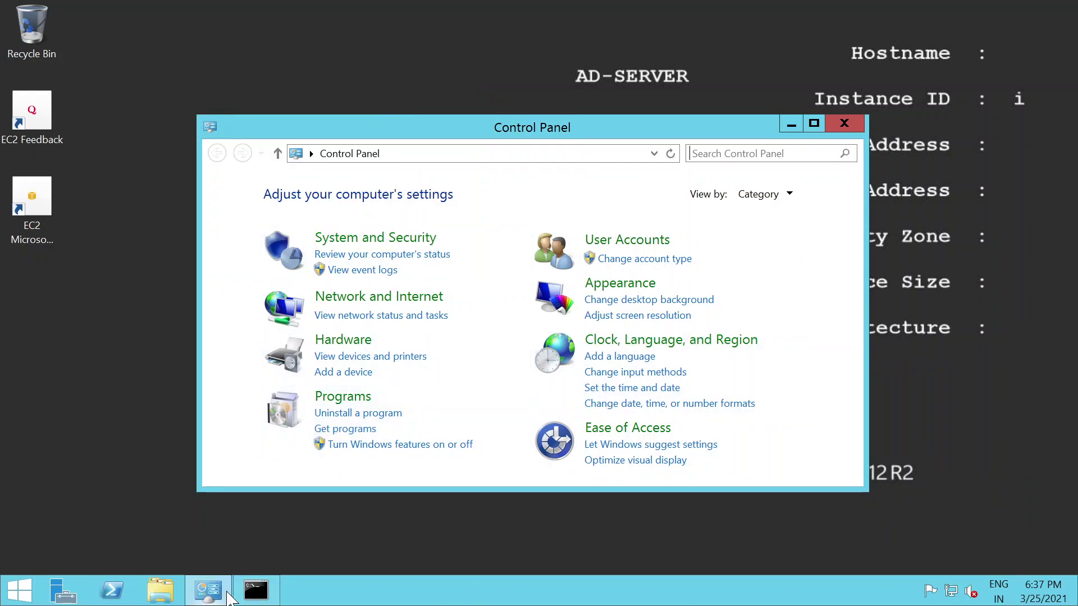
click(361, 321)
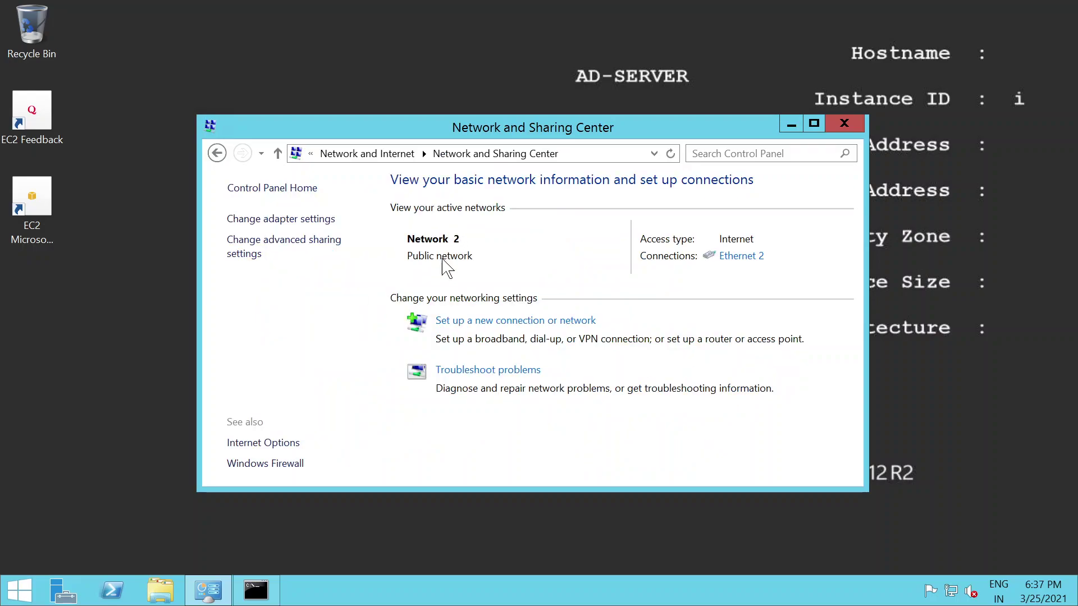
click(277, 224)
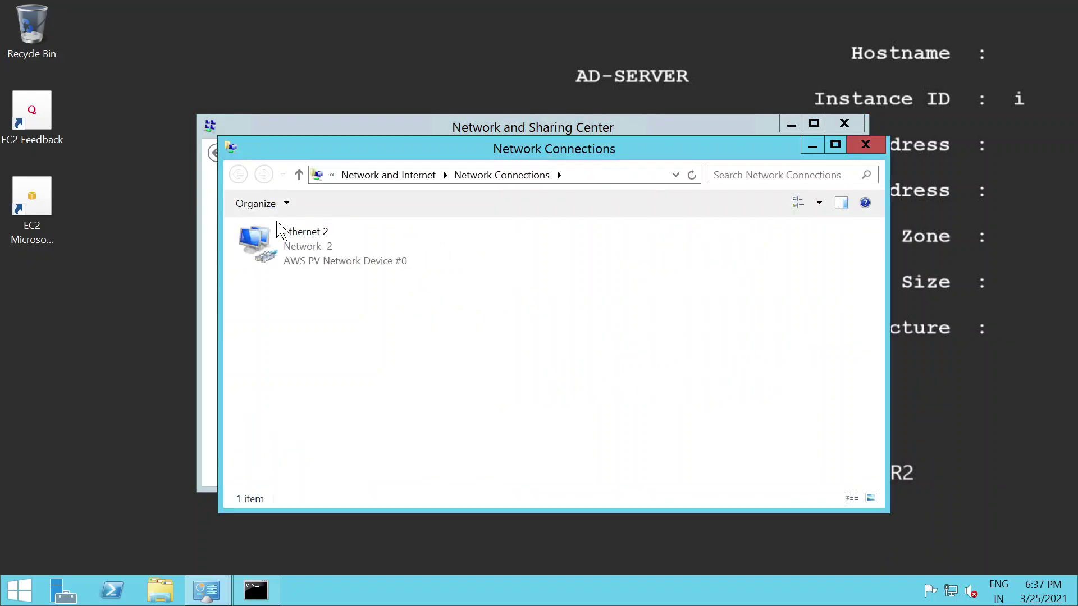
Step: Uncheck IPv6 in Ethernet 2's properties and open its IPv4 settings
double_click(293, 262)
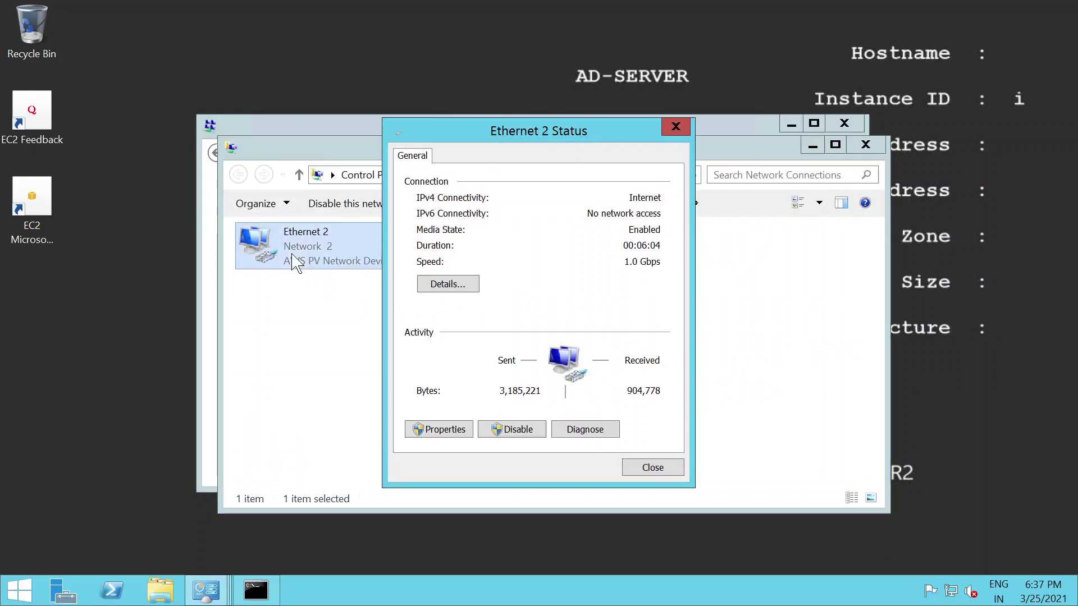
click(438, 433)
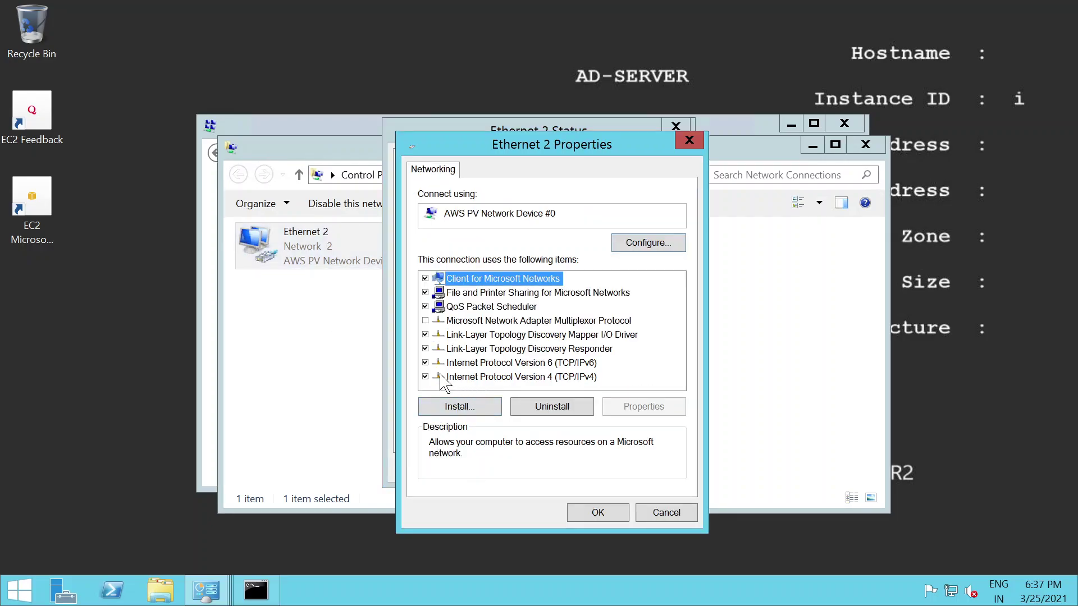
click(425, 363)
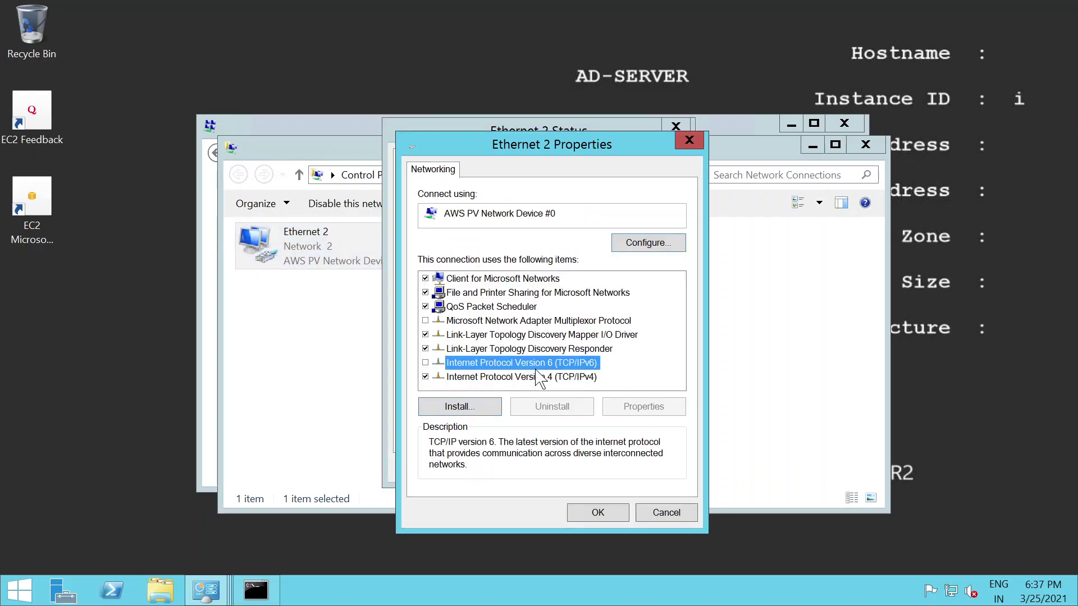
click(500, 378)
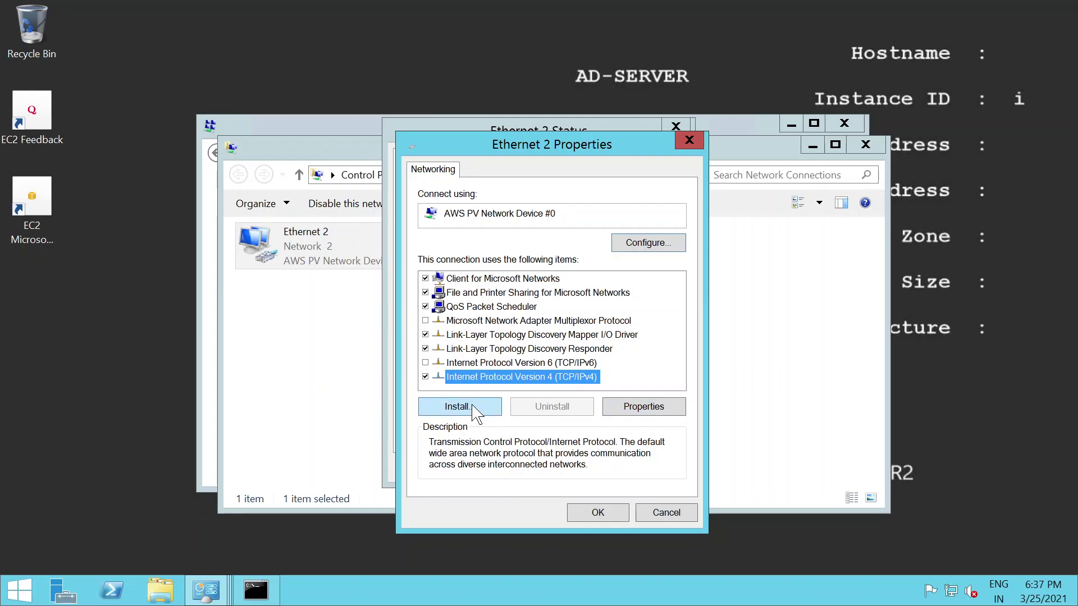
click(651, 413)
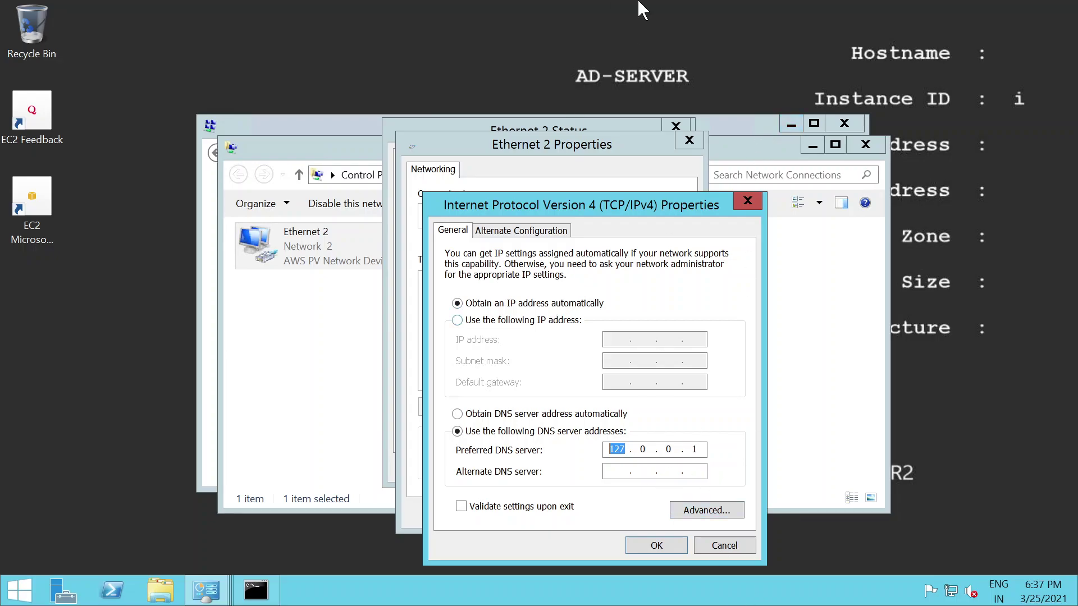
Step: Enter 172.31.18.116 as Ethernet 2's preferred DNS server, checking the private IP in the EC2 console
mouse_move(694, 2)
click(760, 15)
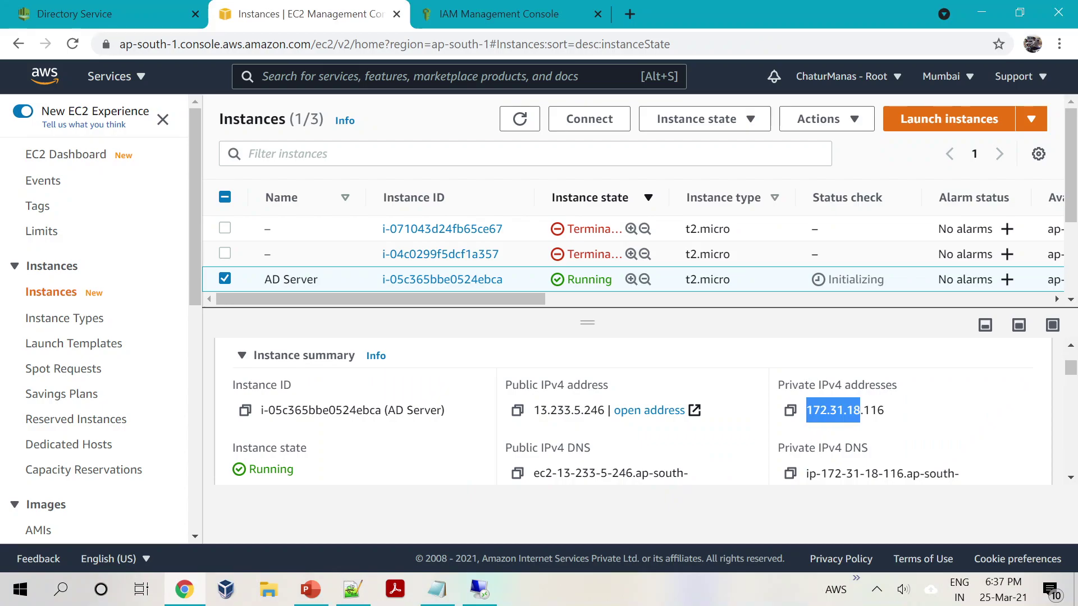
click(480, 589)
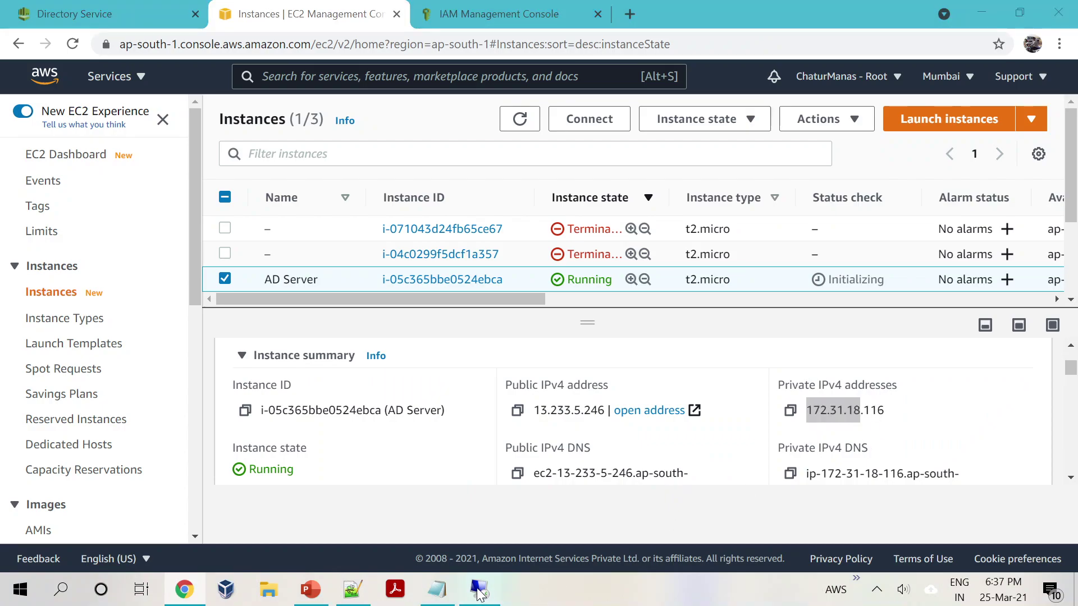
text(172.31.18.116)
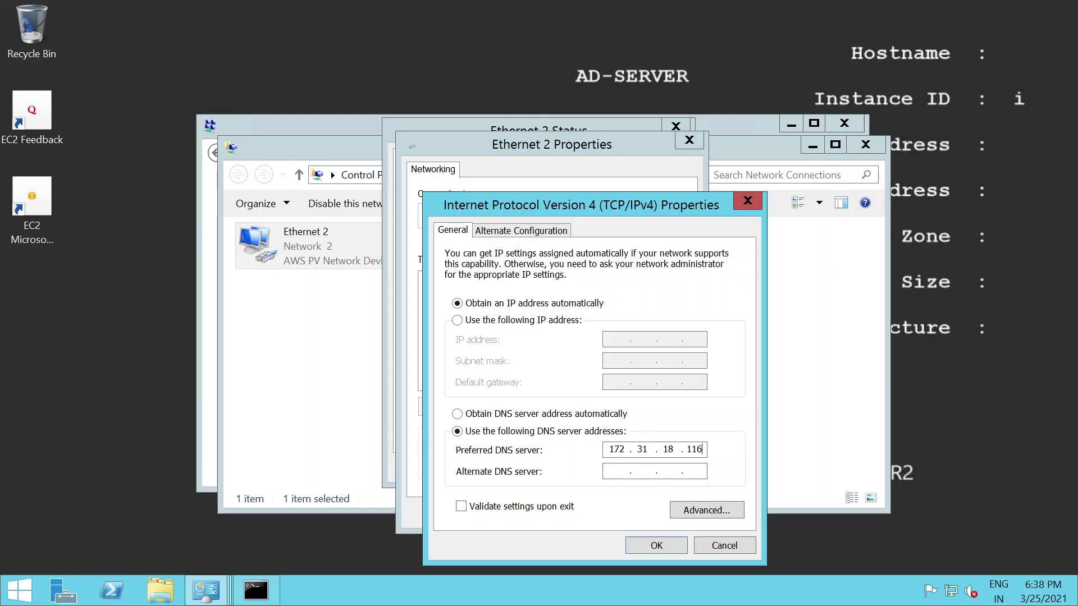
click(765, 11)
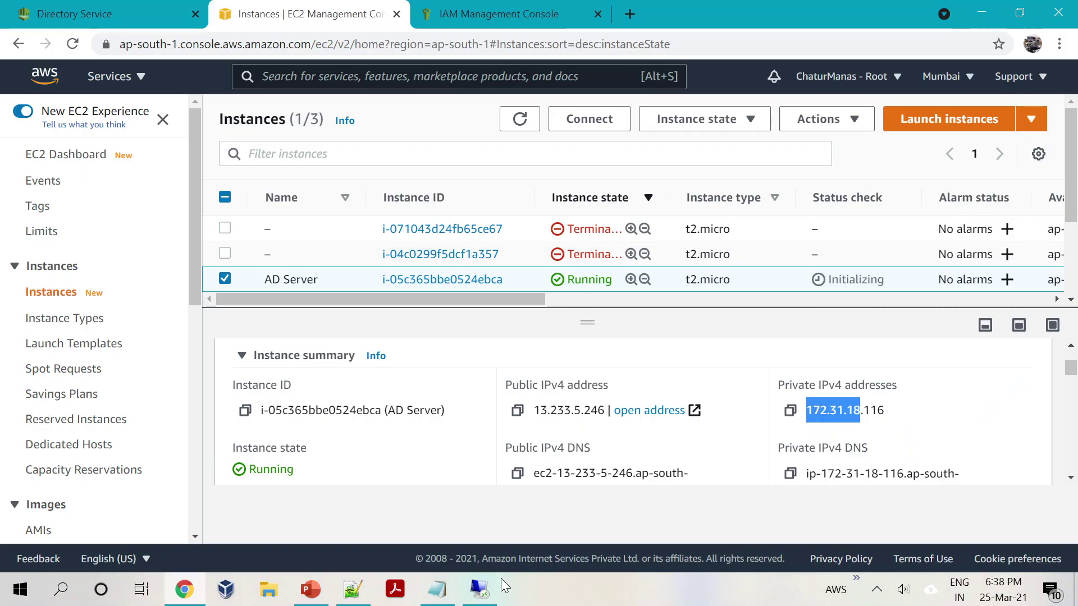
click(478, 589)
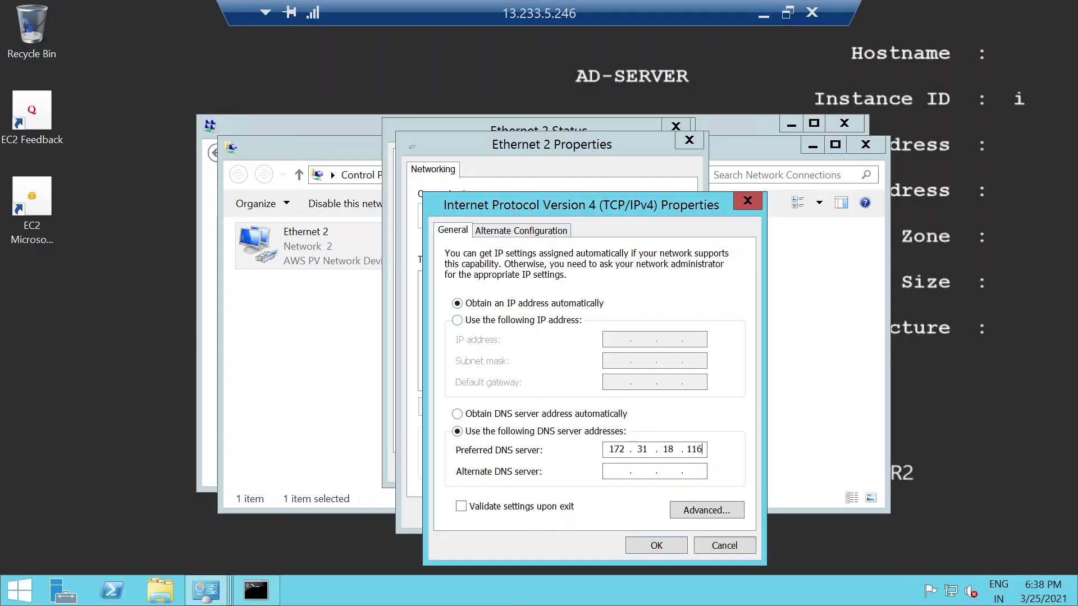
Step: Confirm the DNS change and close the adapter, Network Connections and Network and Sharing Center windows
click(656, 545)
click(604, 515)
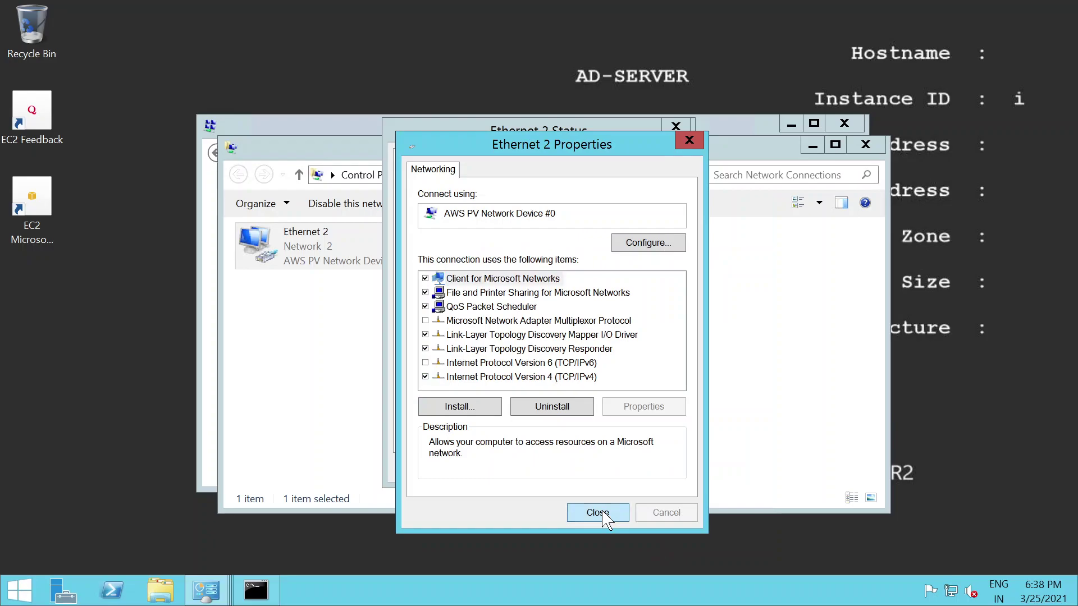
click(652, 474)
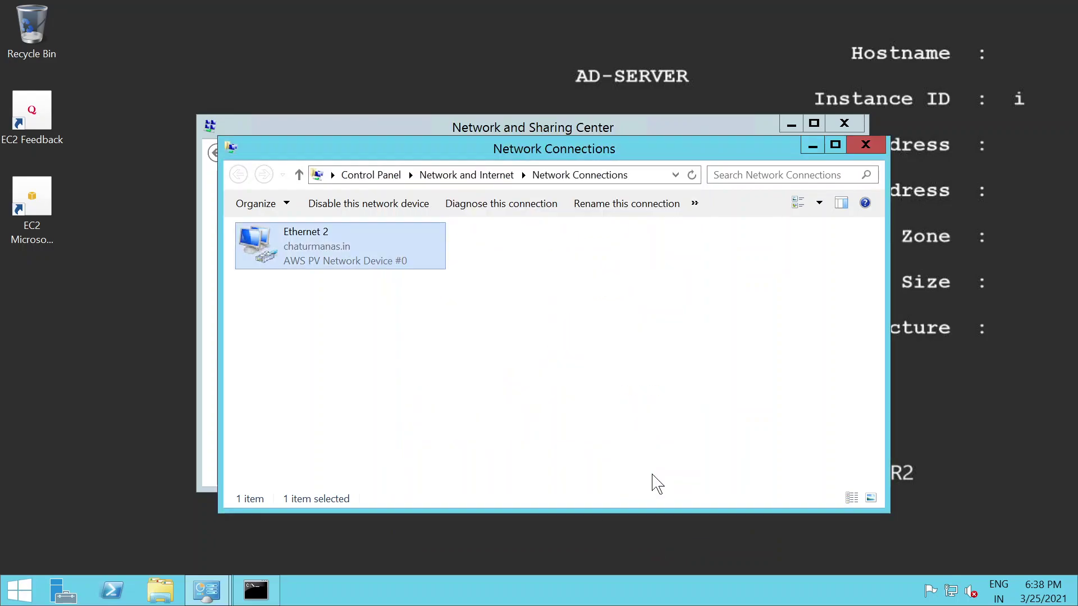
click(865, 144)
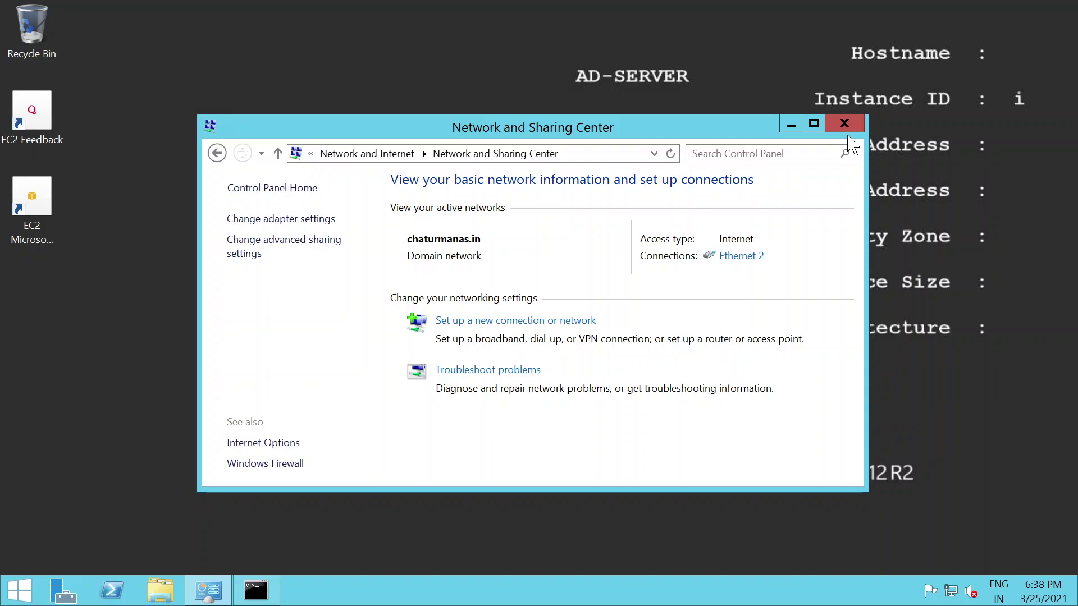
click(847, 126)
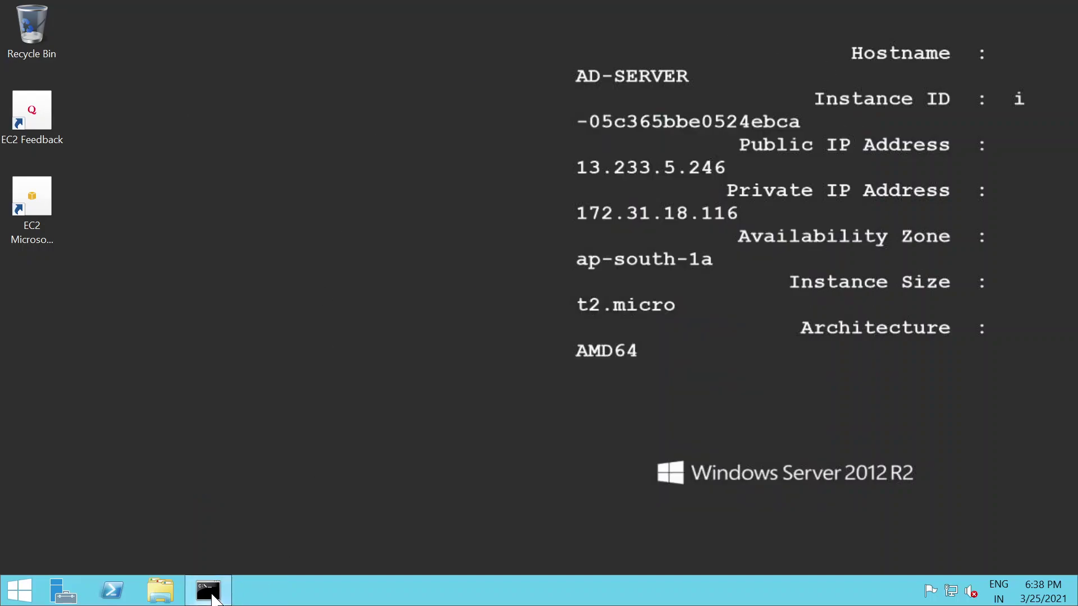
Step: Run nslookup to confirm ad-server.chaturmanas.in (172.31.18.116) as default DNS, then close the prompt
click(213, 598)
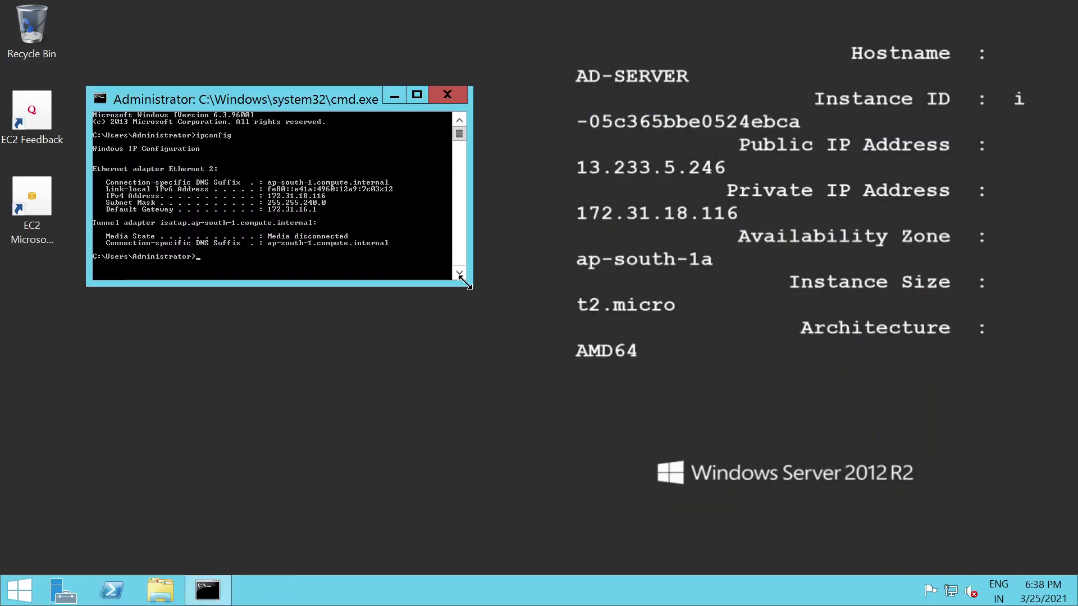
drag(465, 284, 472, 441)
drag(334, 104, 529, 141)
text(nsloo)
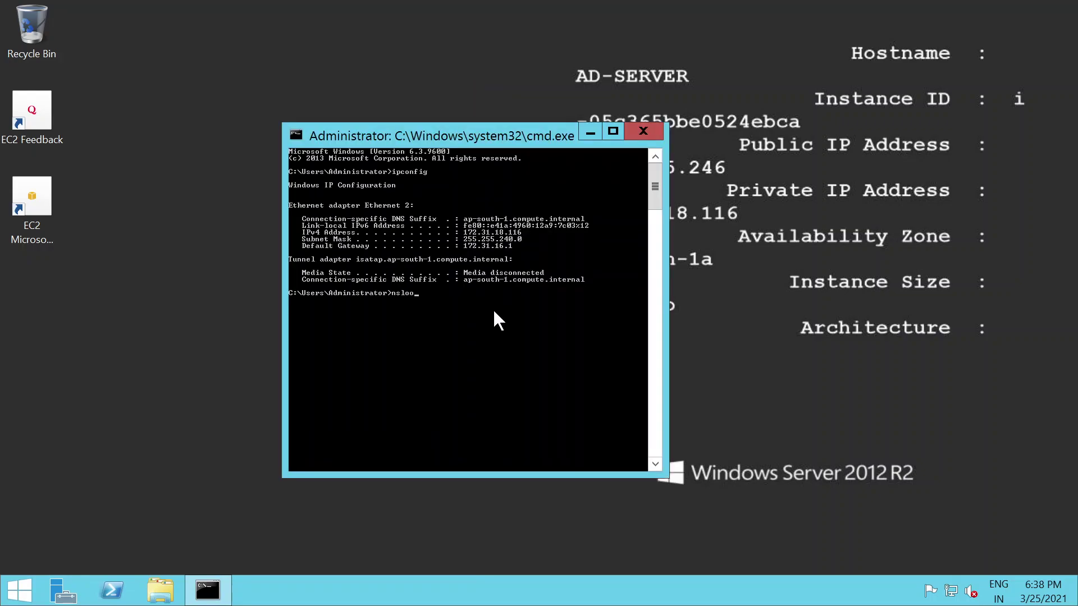
text(kup)
key(Return)
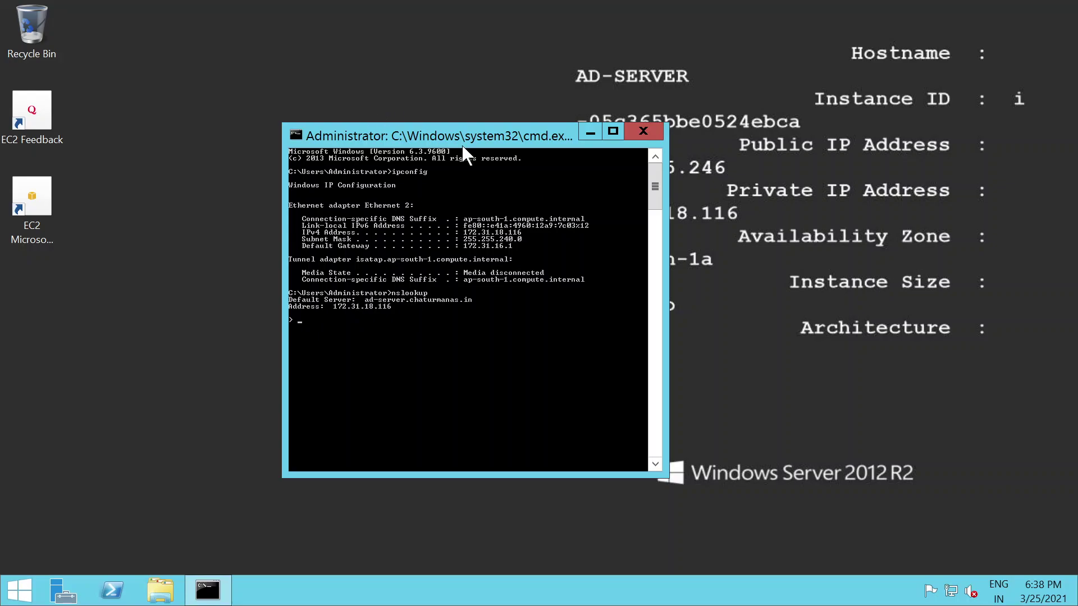
drag(481, 138, 441, 137)
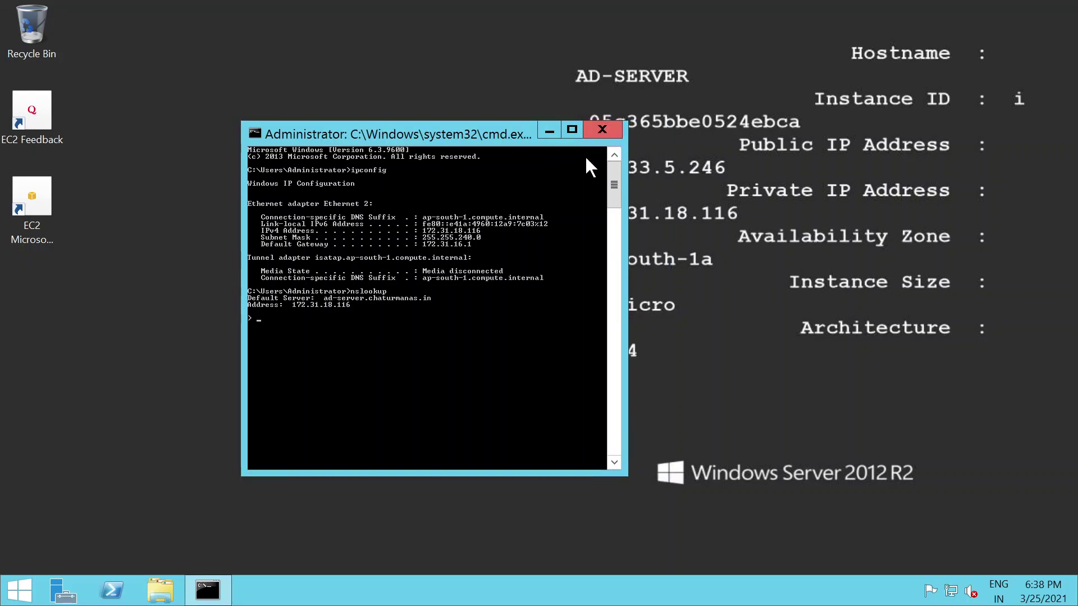
click(602, 125)
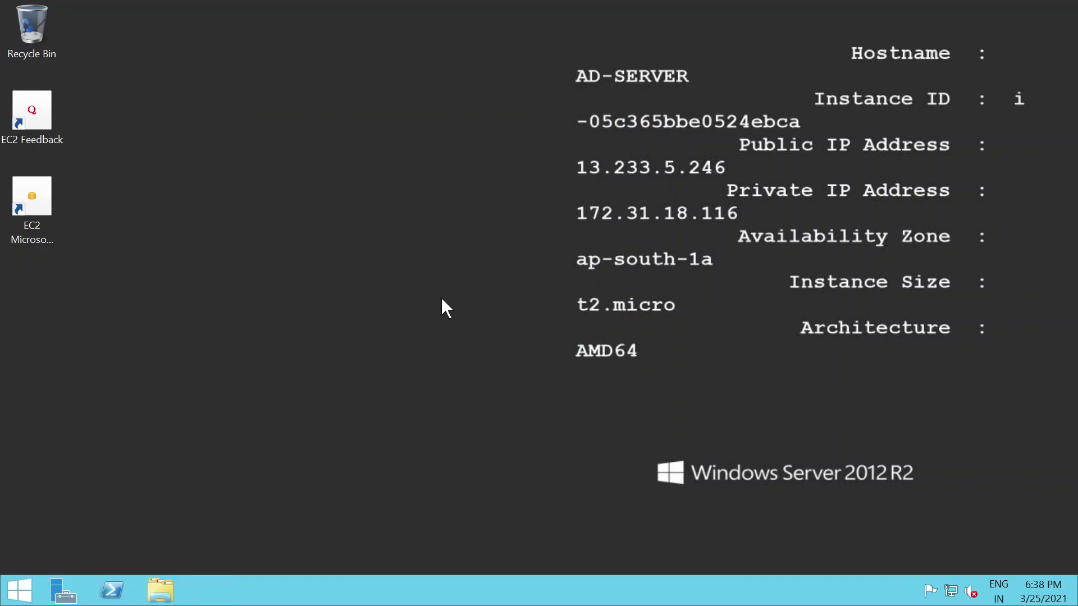
click(765, 18)
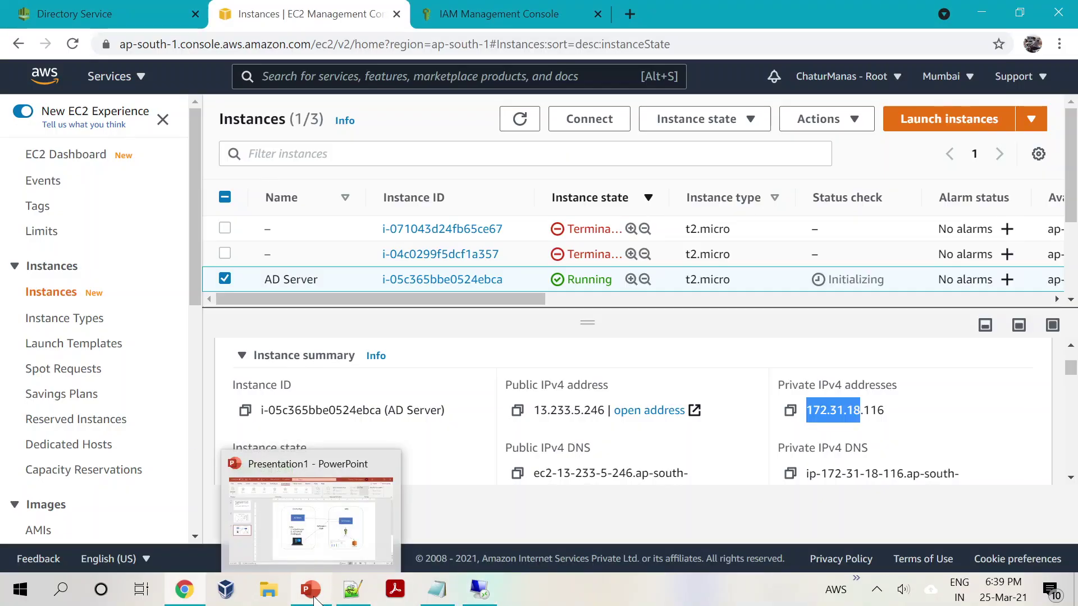
click(316, 599)
click(416, 340)
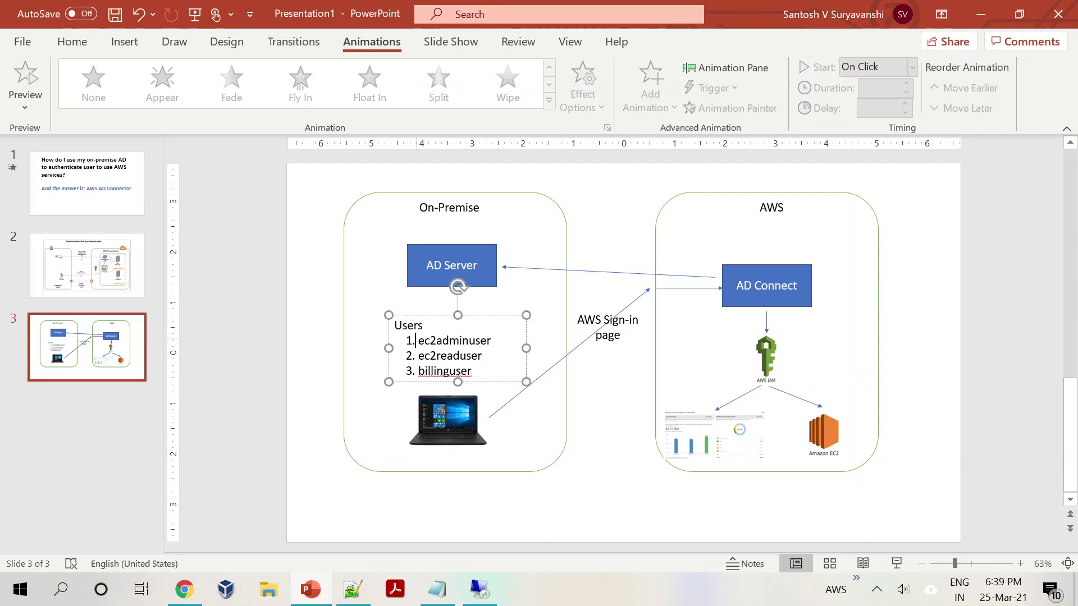
drag(416, 340, 468, 372)
click(449, 371)
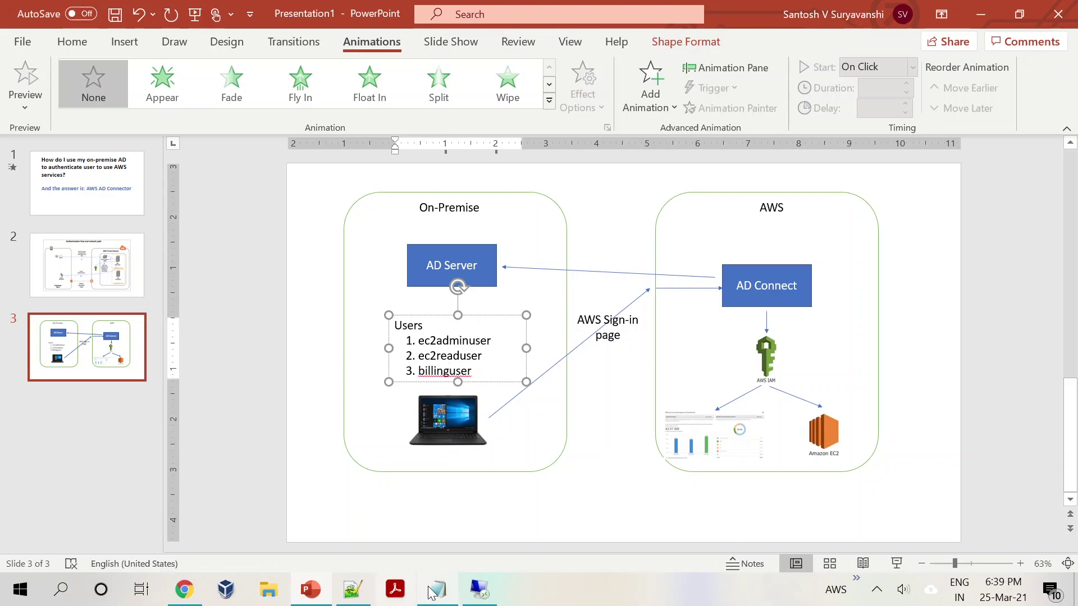
click(306, 493)
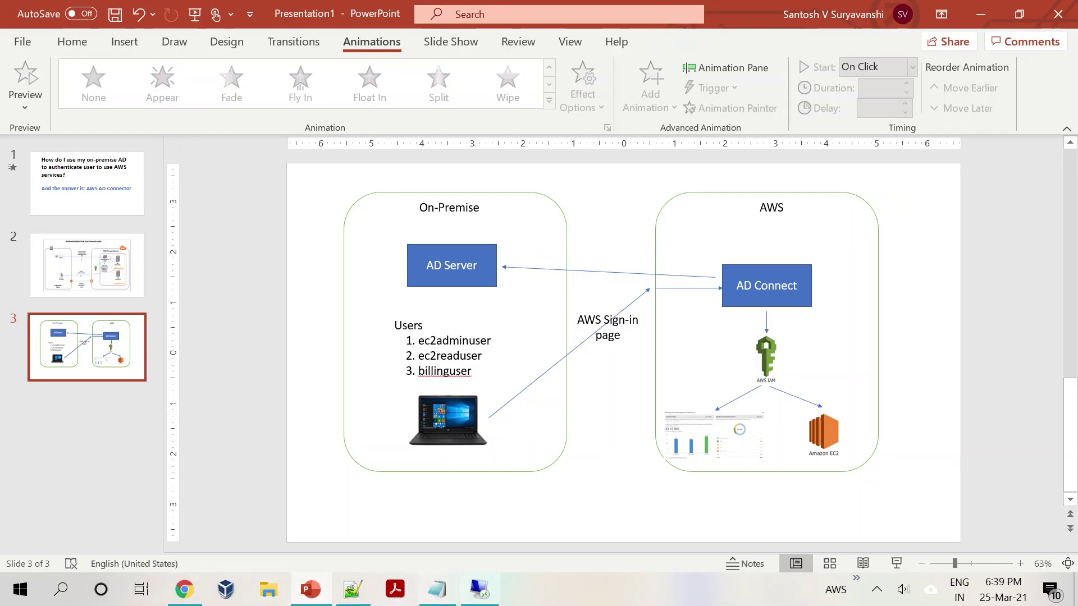
click(480, 589)
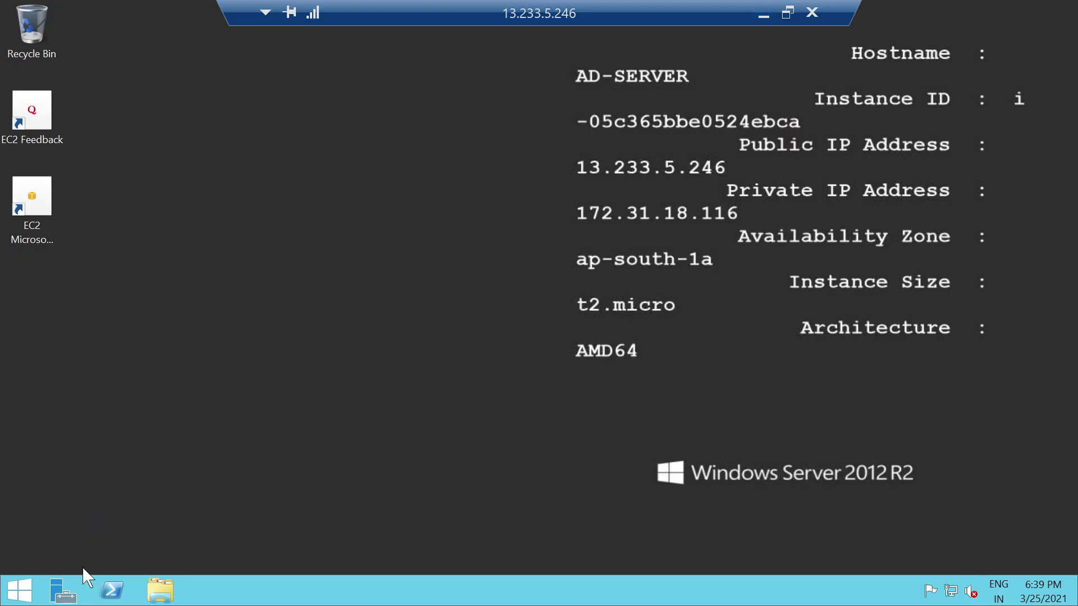
Step: Open Server Manager and browse the AD DS, DNS and All Servers pages
click(67, 593)
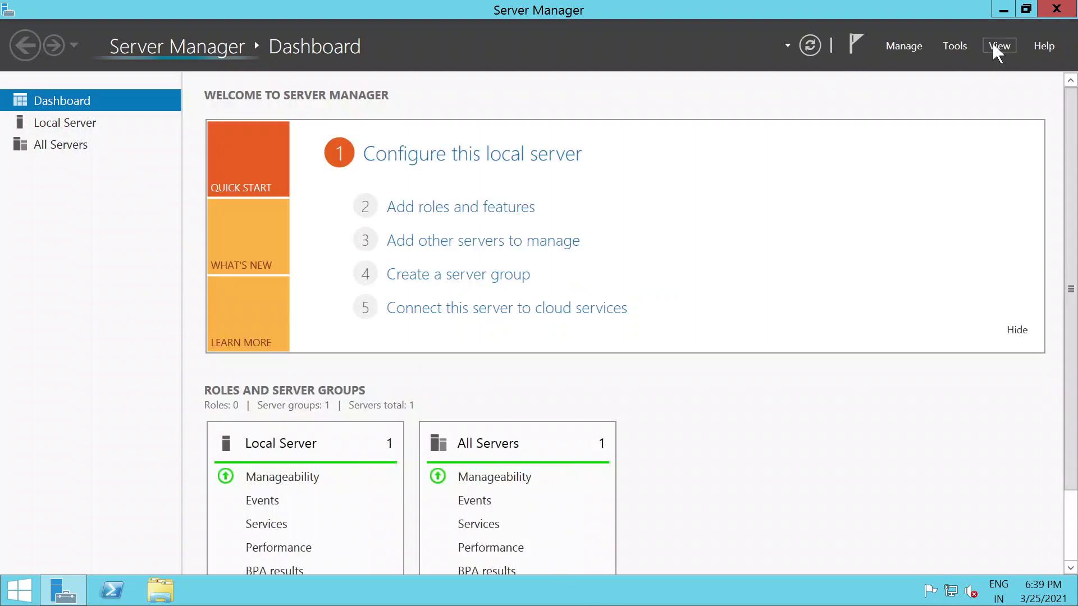
click(961, 51)
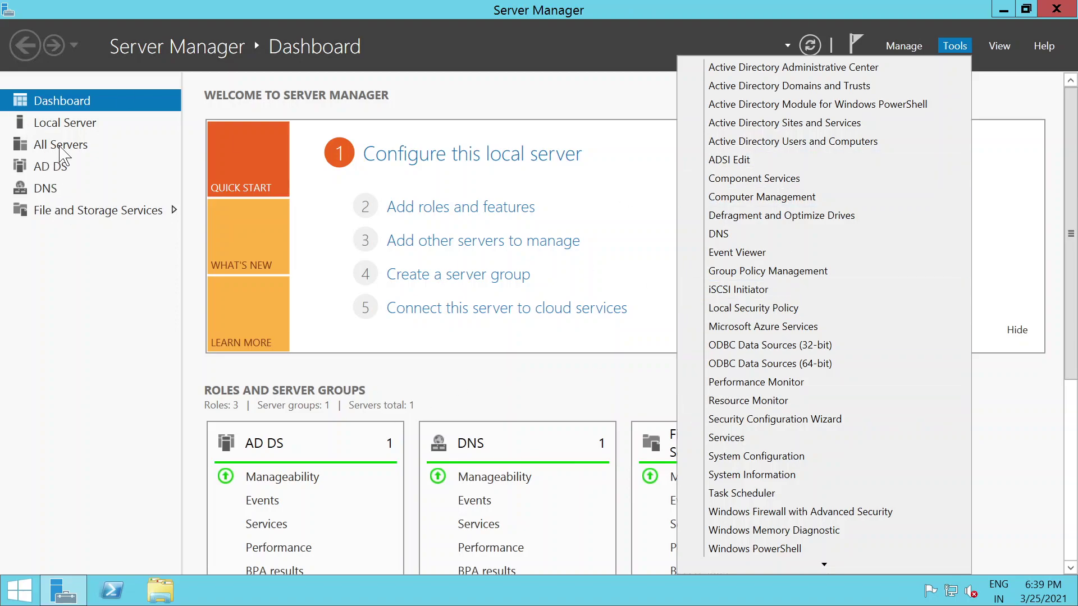
click(50, 169)
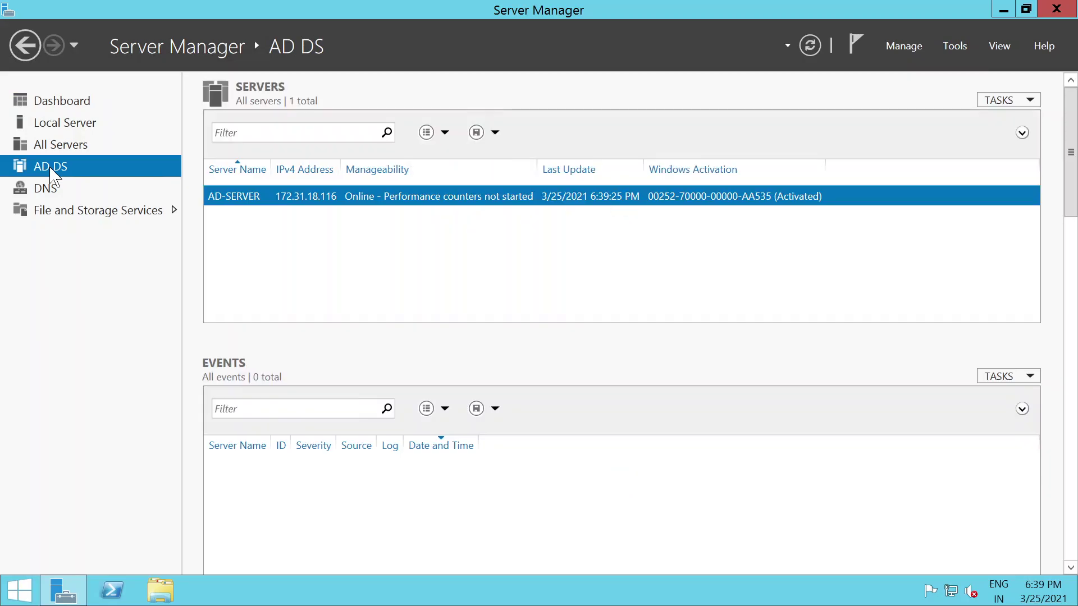
click(41, 196)
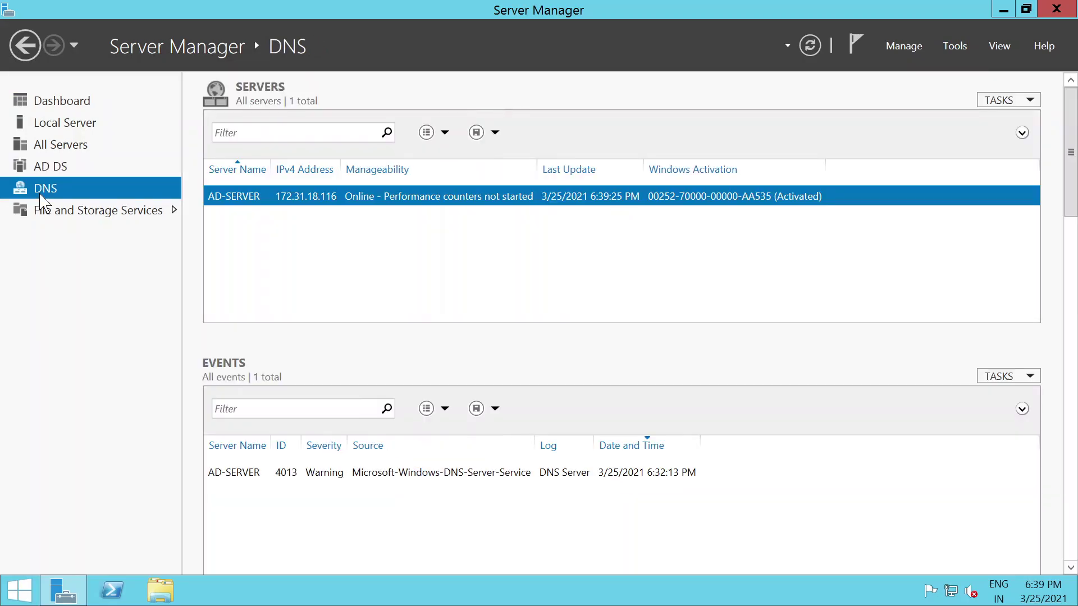
click(68, 146)
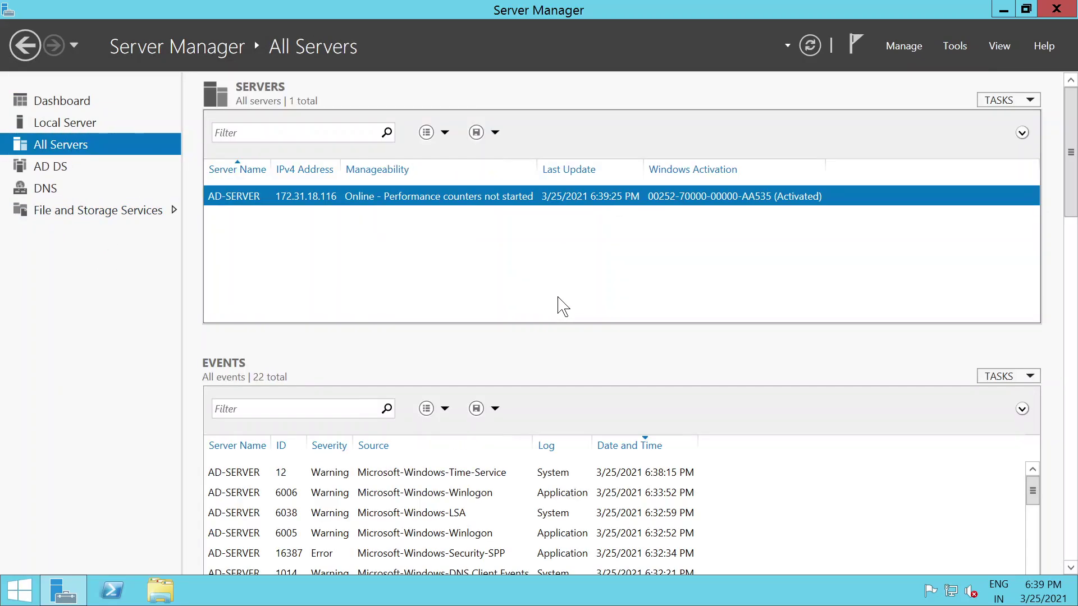
Step: Glance at the local slide, then return to Server Manager with its Tools menu open
click(955, 47)
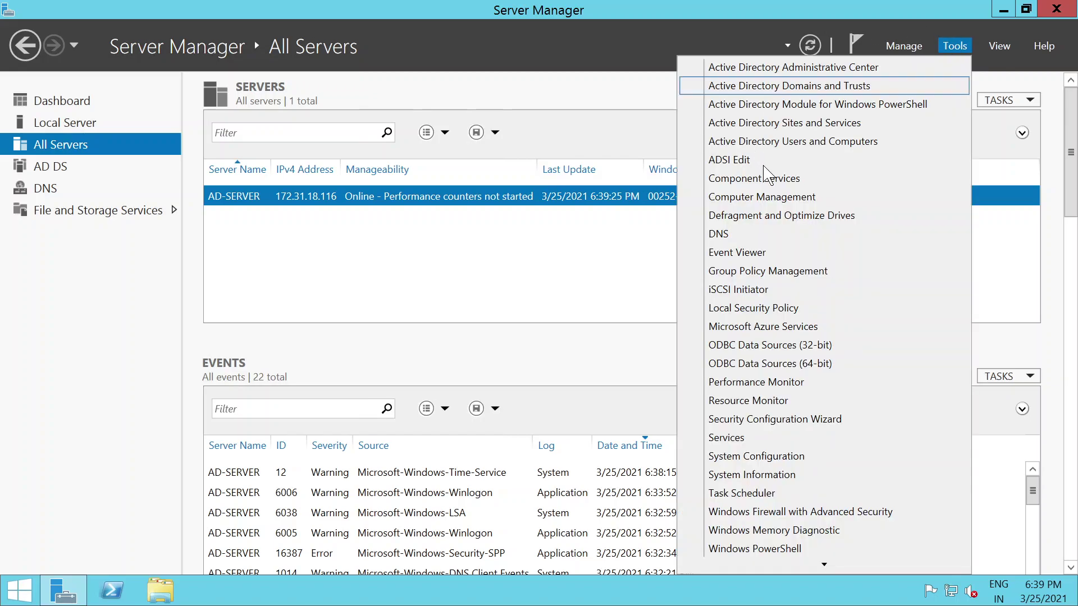
click(584, 31)
click(763, 15)
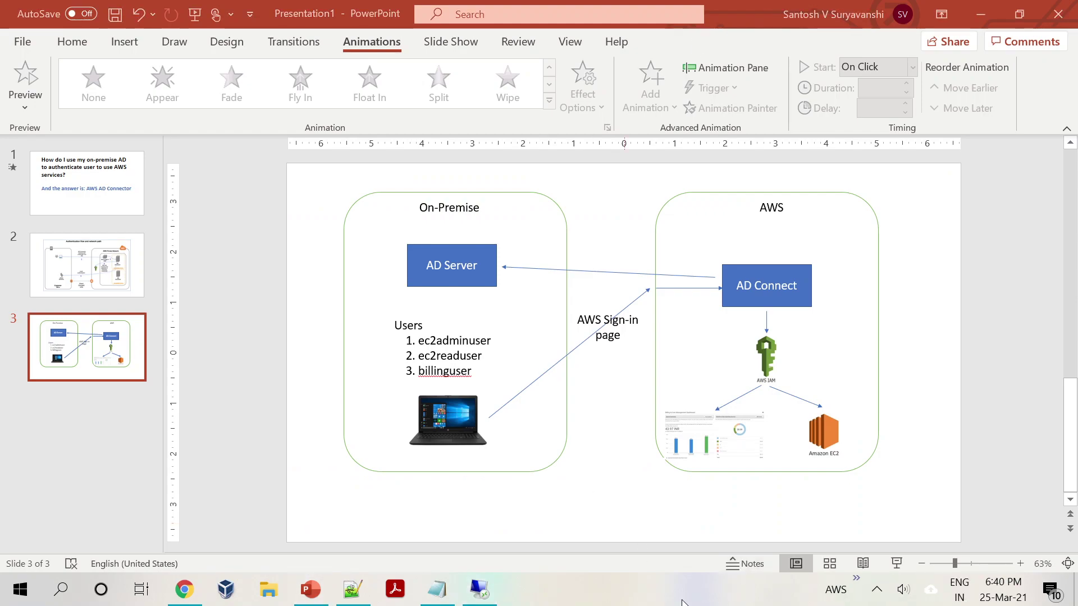
click(876, 589)
click(876, 589)
click(474, 595)
click(954, 46)
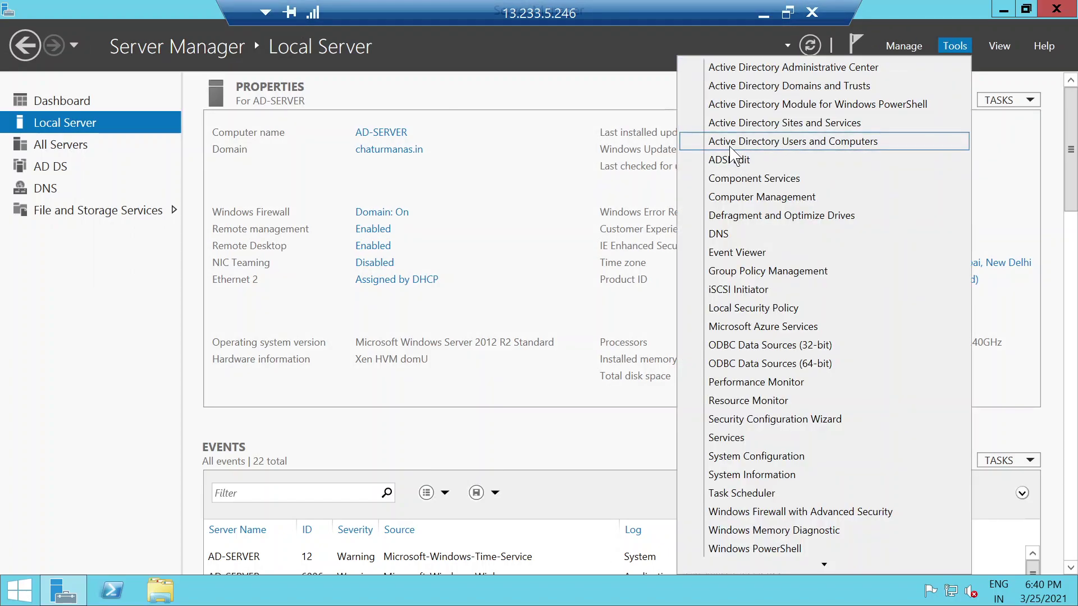
Step: Open Active Directory Users and Computers and list the chaturmanas.in Users container
click(801, 142)
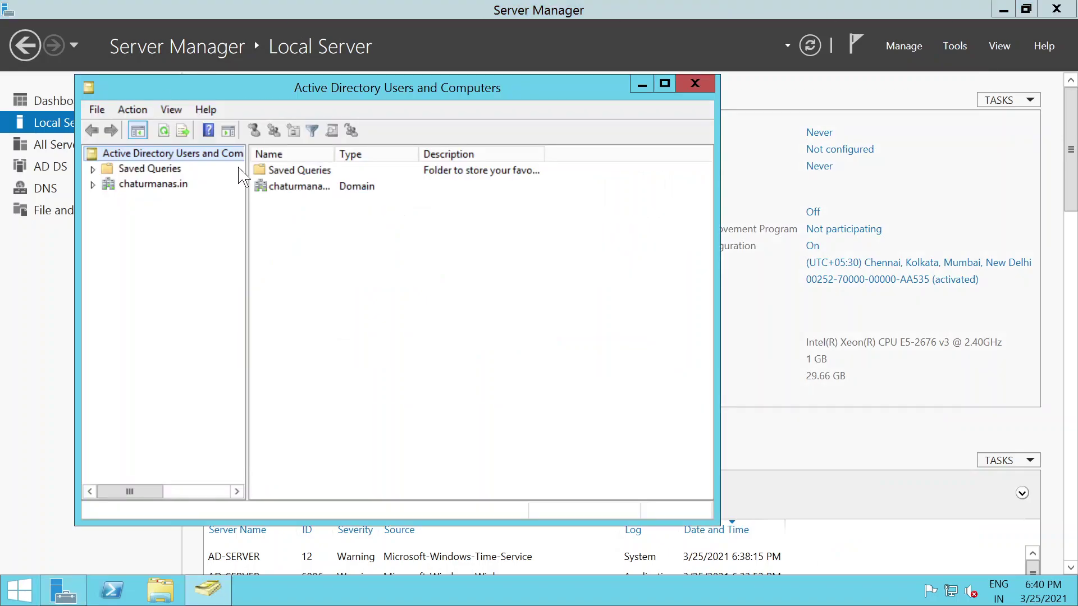
drag(329, 90, 440, 142)
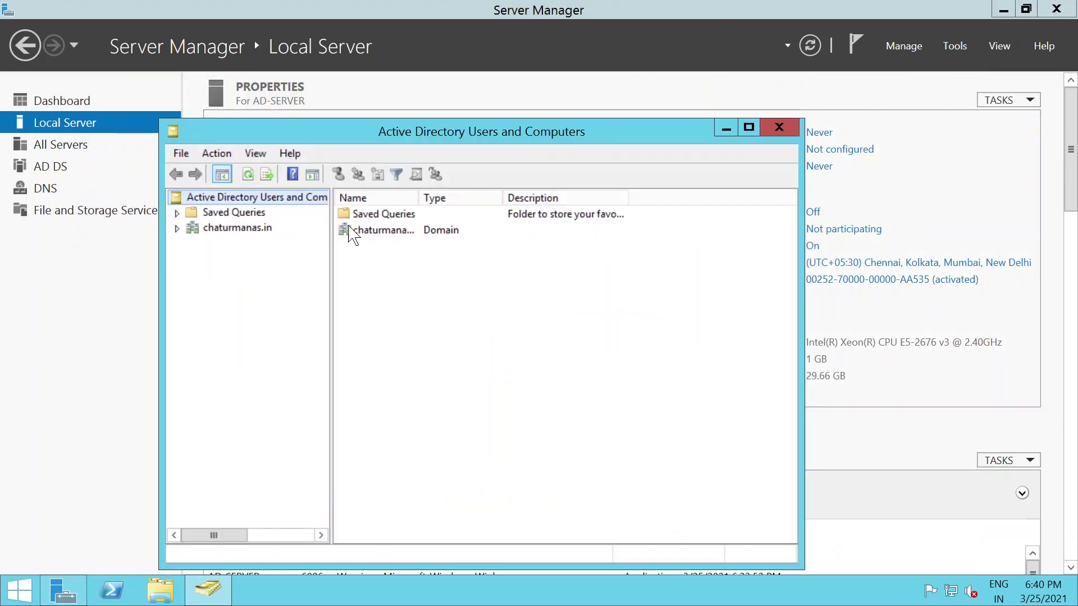
click(177, 228)
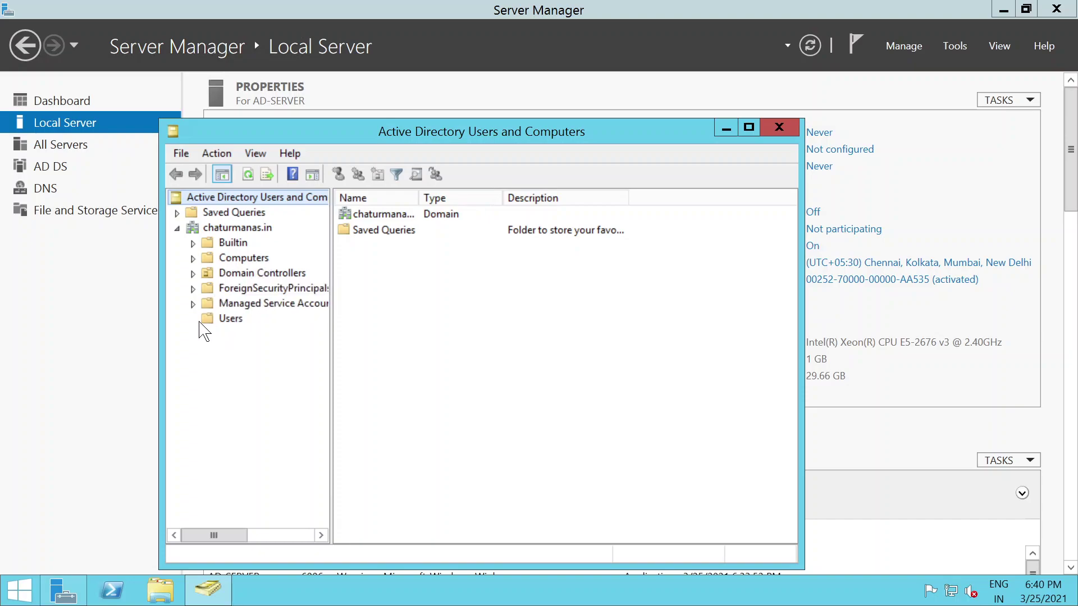
click(231, 318)
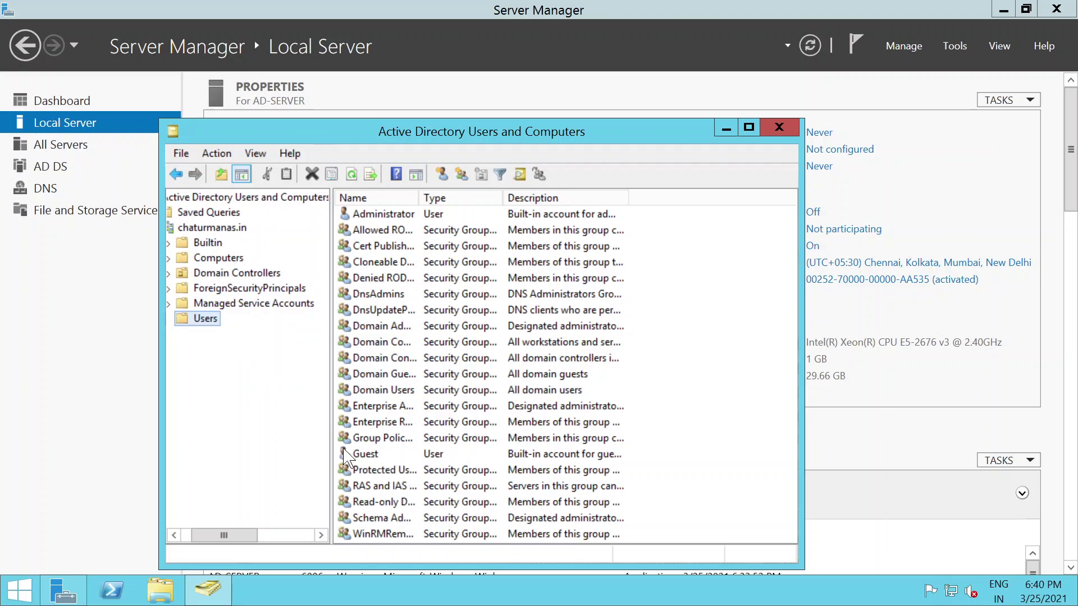
Step: Start creating a new user in the Users container through New > User
right_click(210, 318)
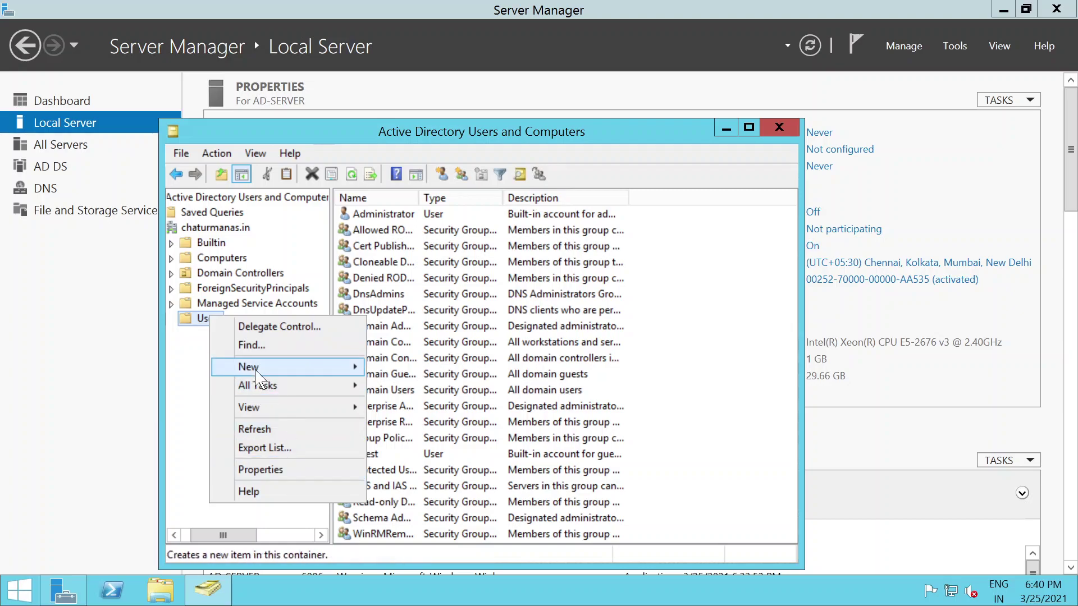
mouse_move(253, 368)
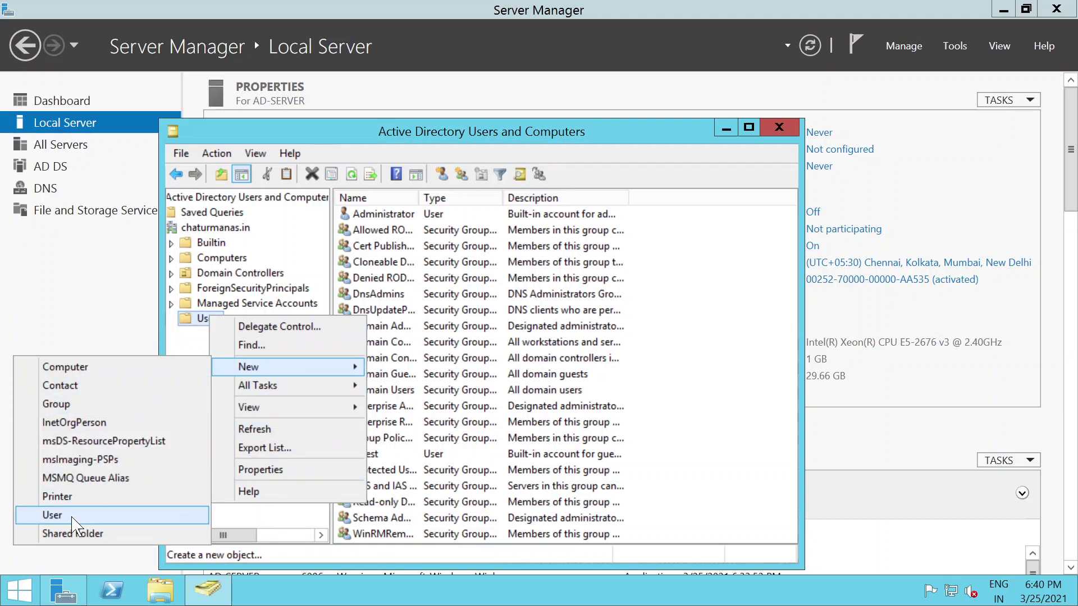
click(72, 516)
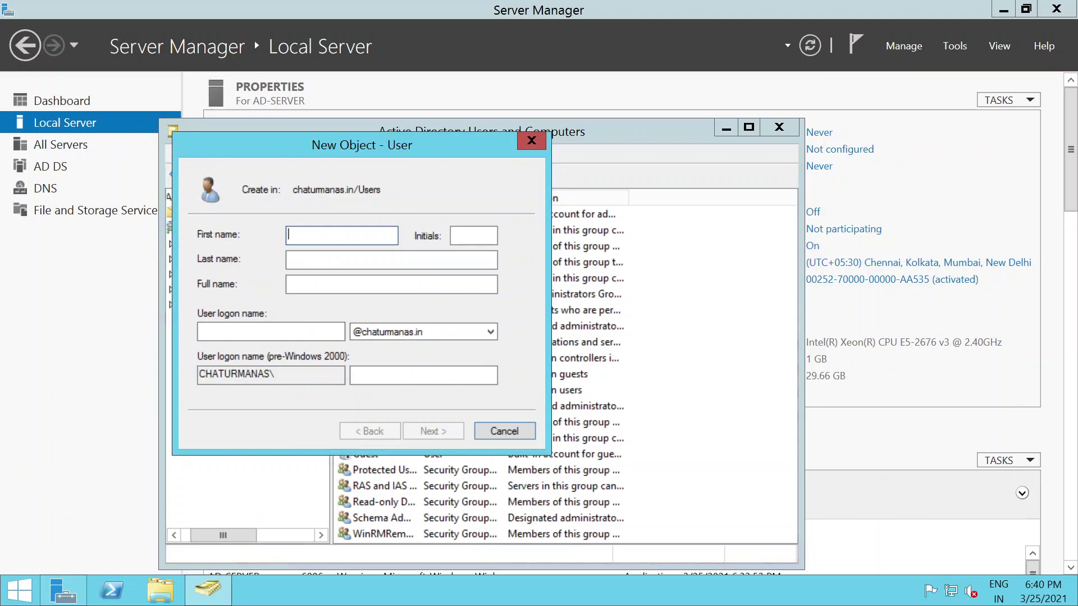
Step: Create EC2-Admin (logon ec2admin) with a password that never expires and no forced change
text(Ec2-Admin)
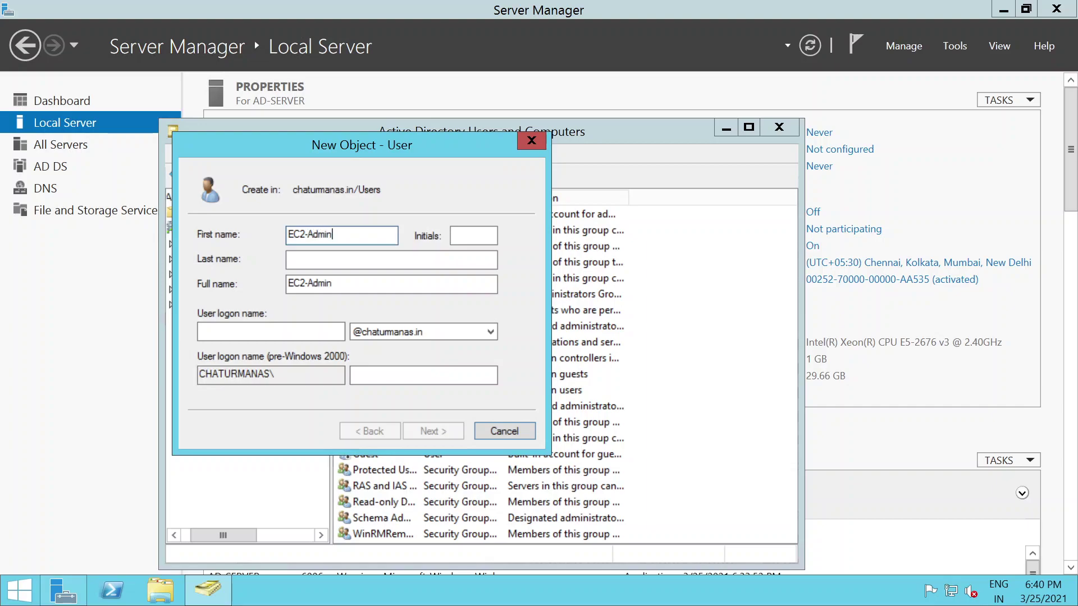
key(Tab)
key(Tab)
key(Tab)
key(Tab)
text(ec)
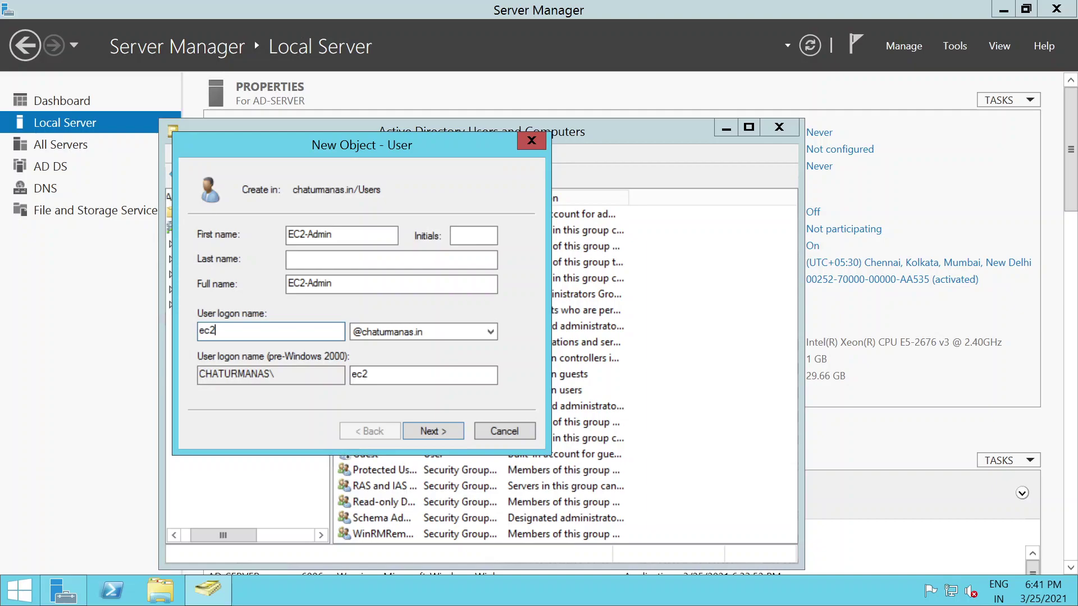
text(2admin)
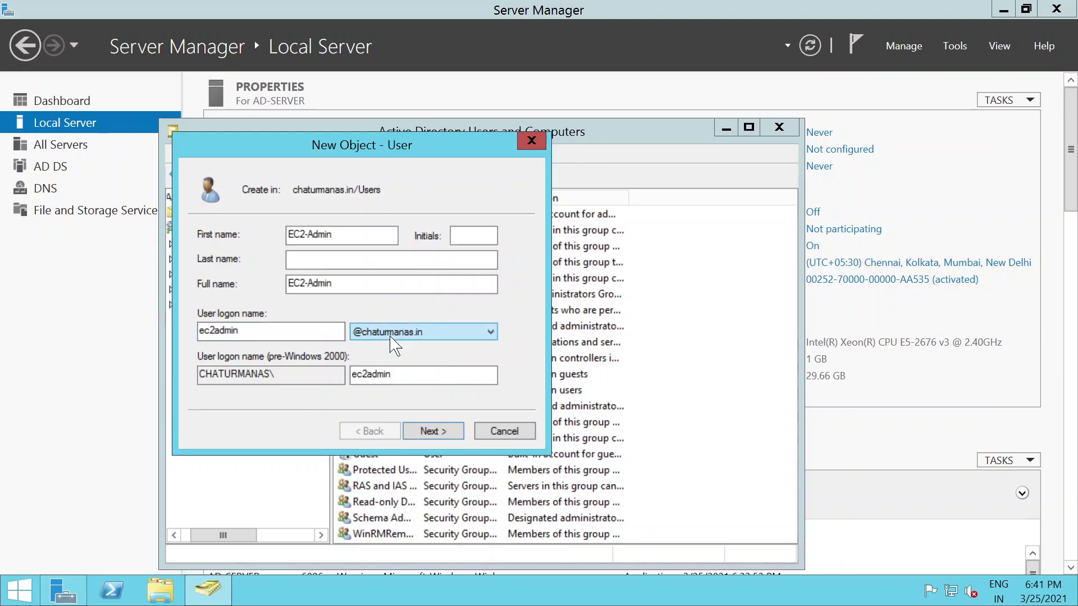
click(433, 439)
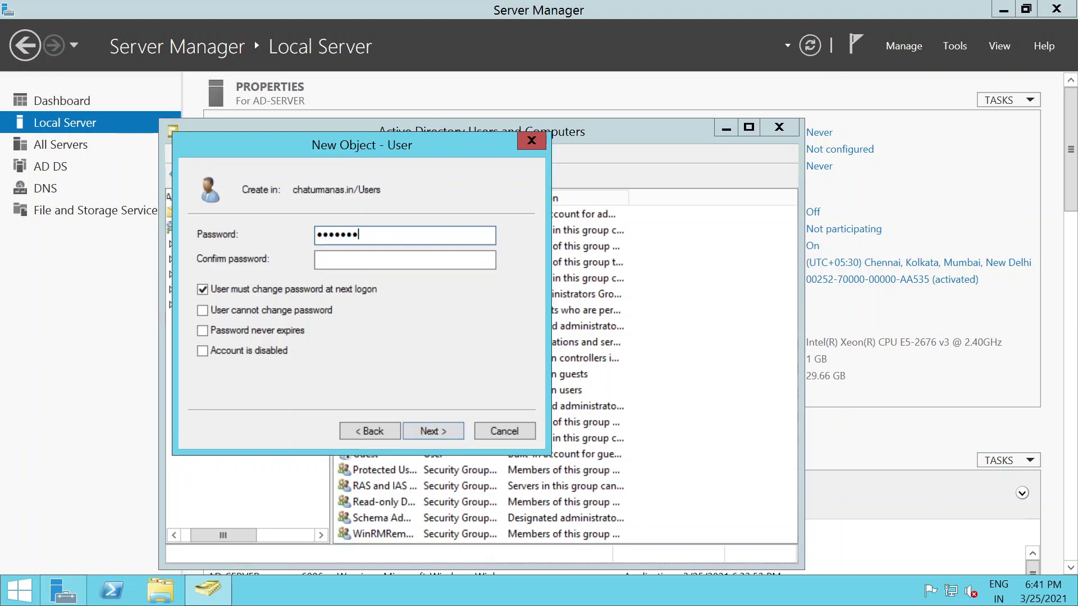
key(Tab)
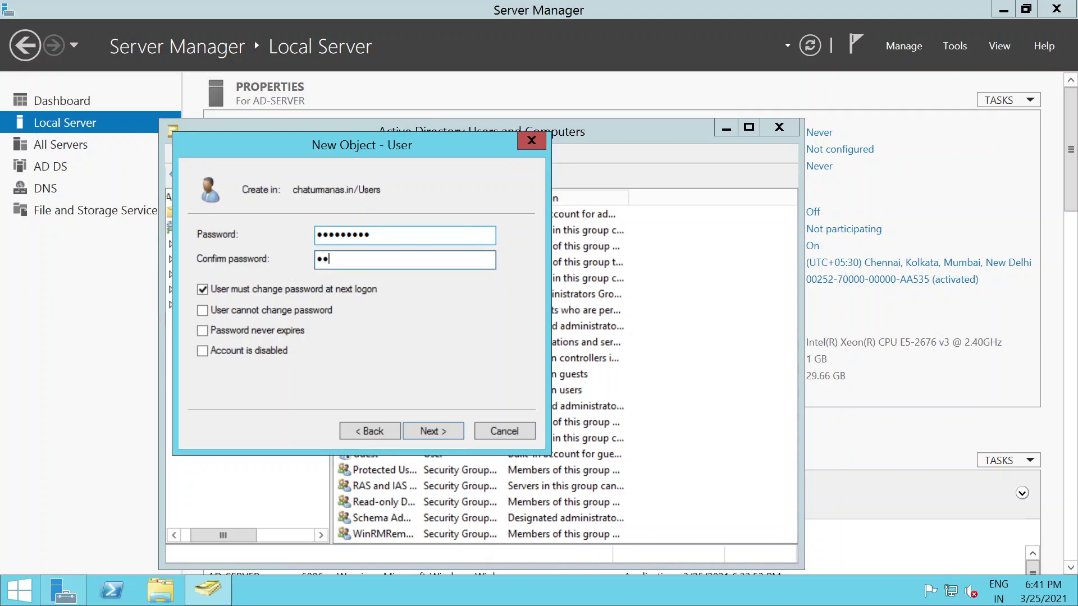
text(*********)
click(202, 289)
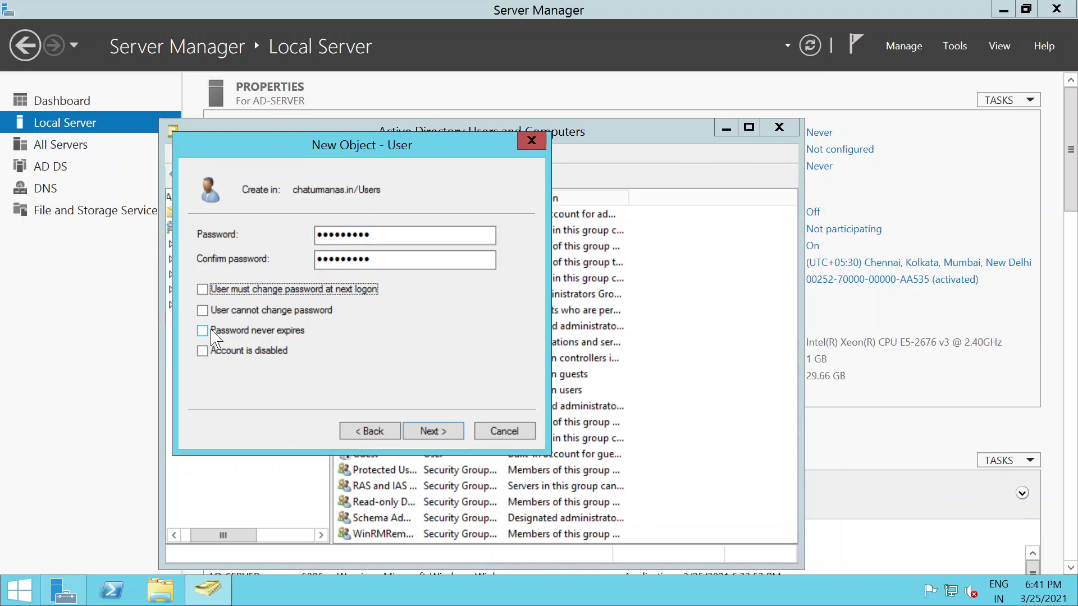
click(203, 330)
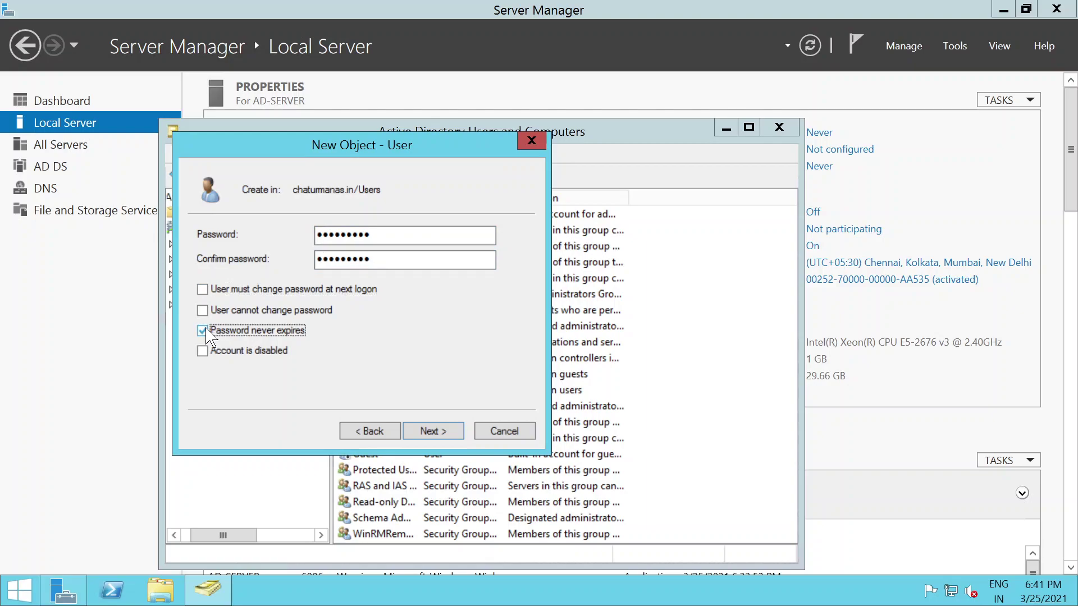
click(433, 431)
click(432, 431)
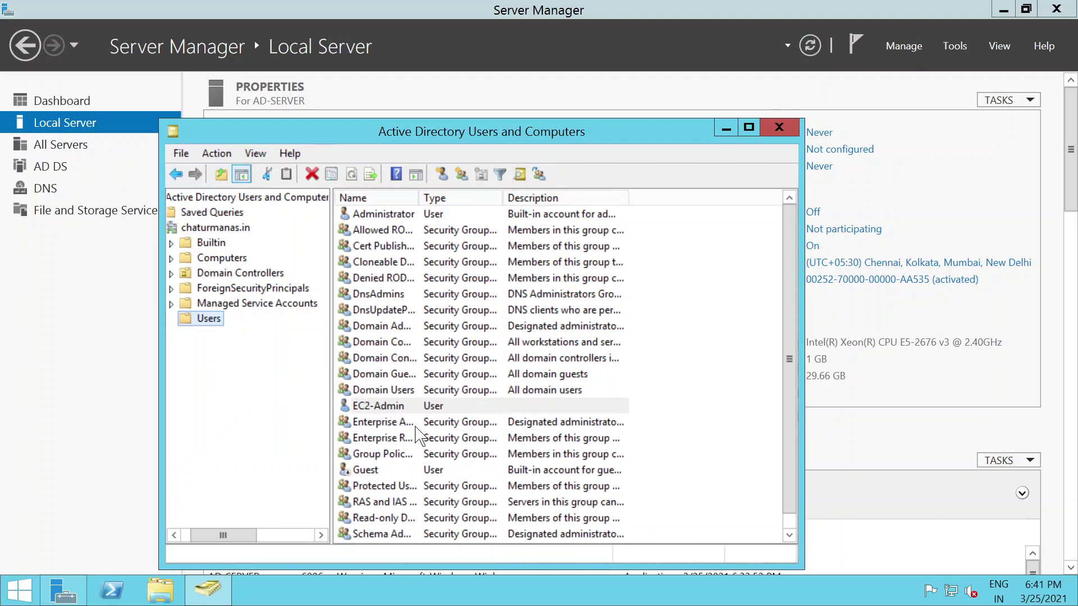
Step: Start a new user in Users named EC2-Reader with logon name ec2reader
right_click(209, 324)
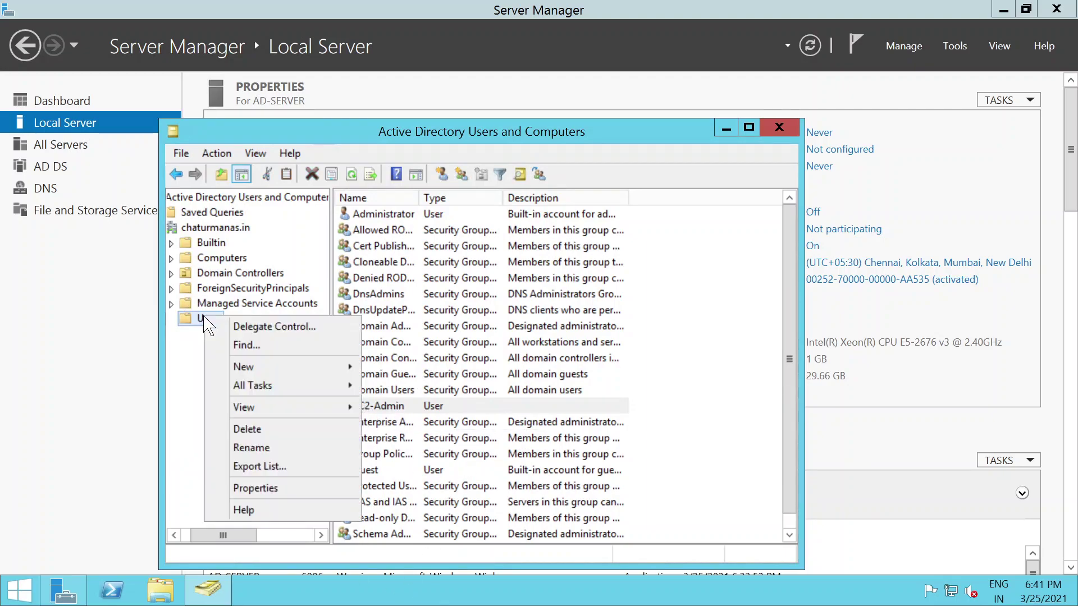
mouse_move(243, 367)
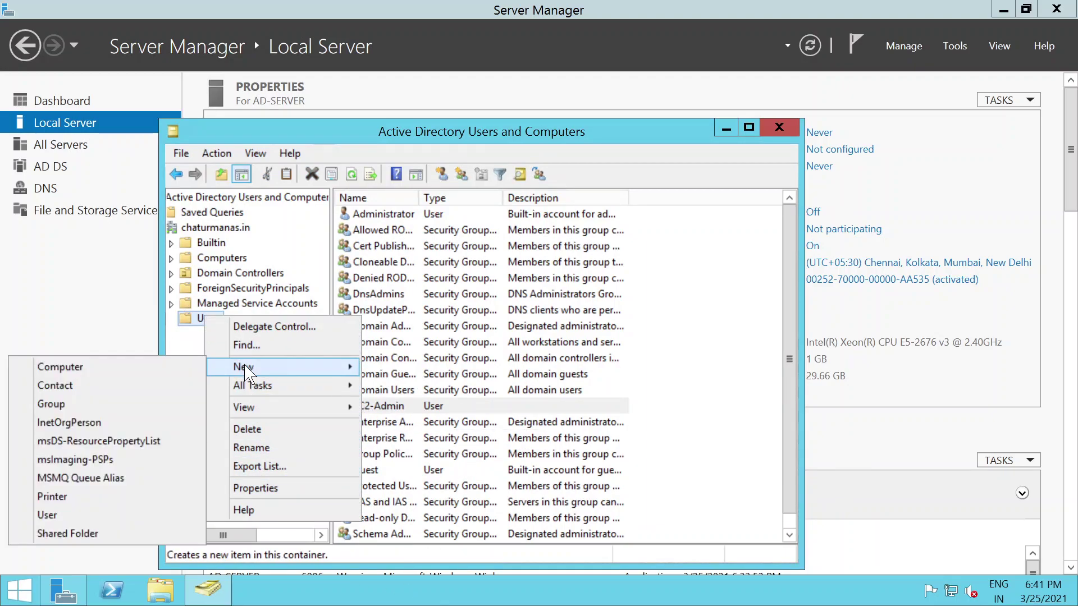
click(47, 515)
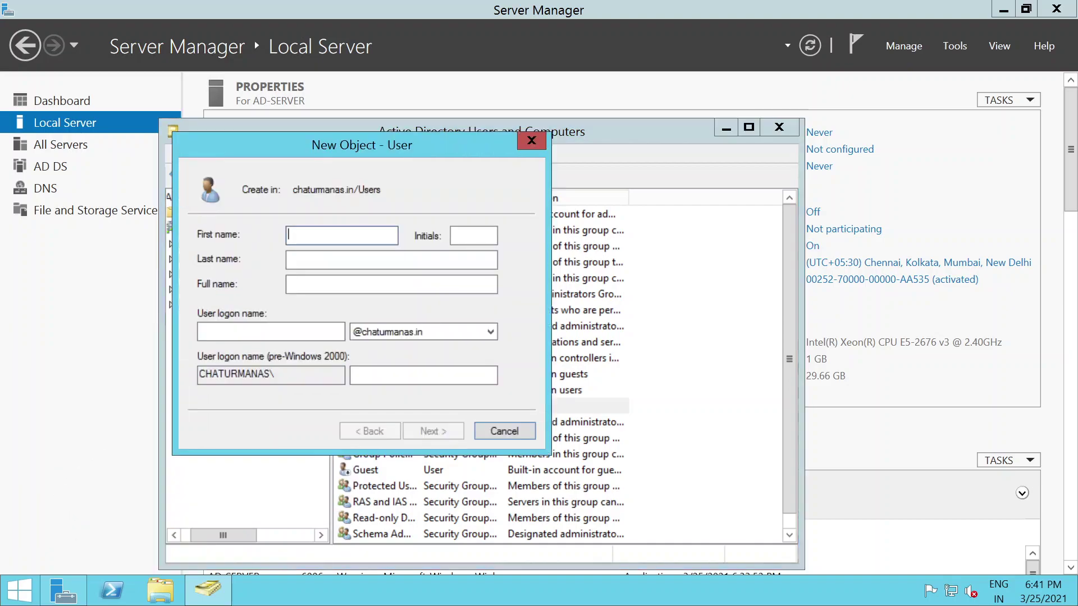
text(EC)
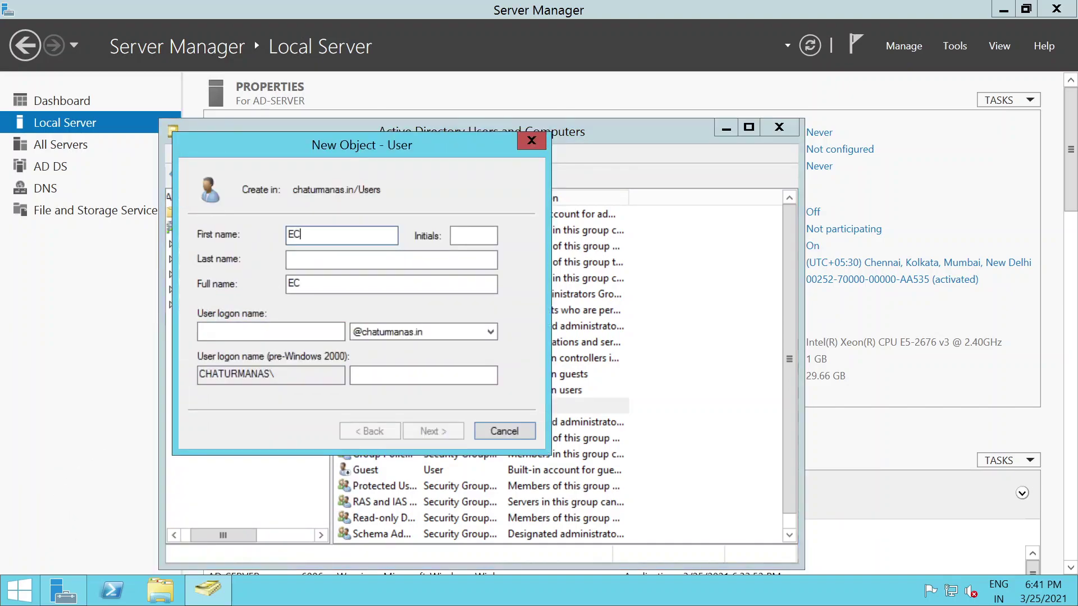
text(2-Reader)
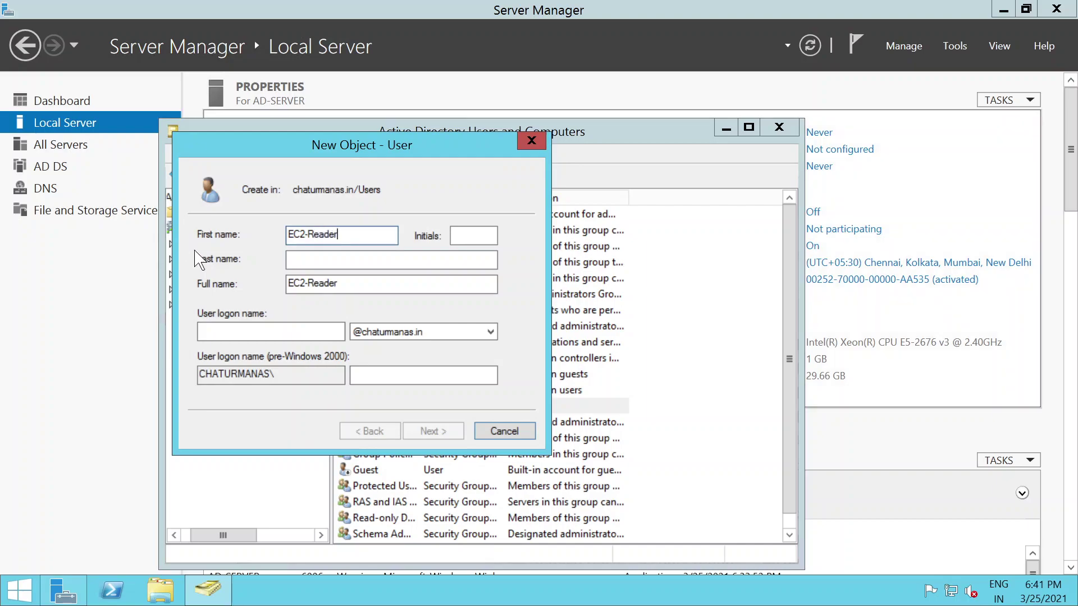
click(220, 332)
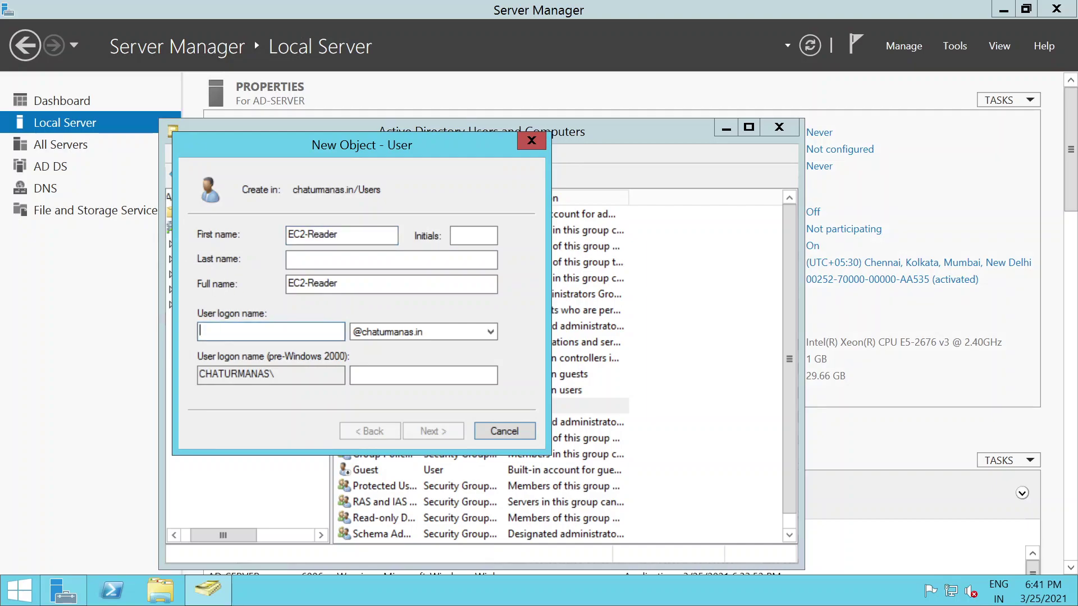
text(ec2reader)
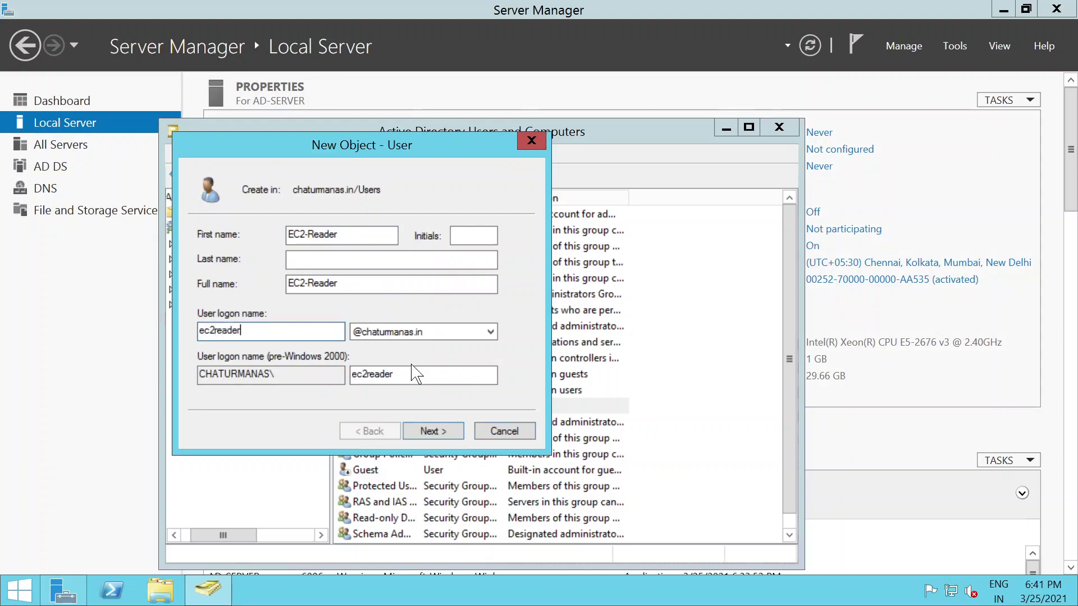
Step: Give EC2-Reader a password that never expires, without forced change, and finish the wizard
click(431, 431)
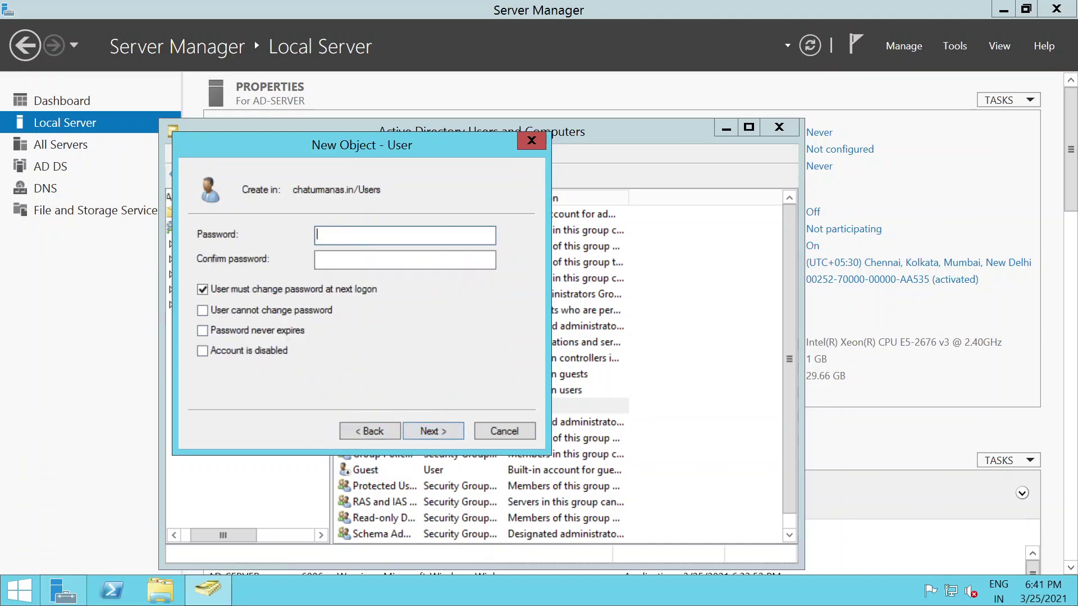
text(•••••••••)
key(Tab)
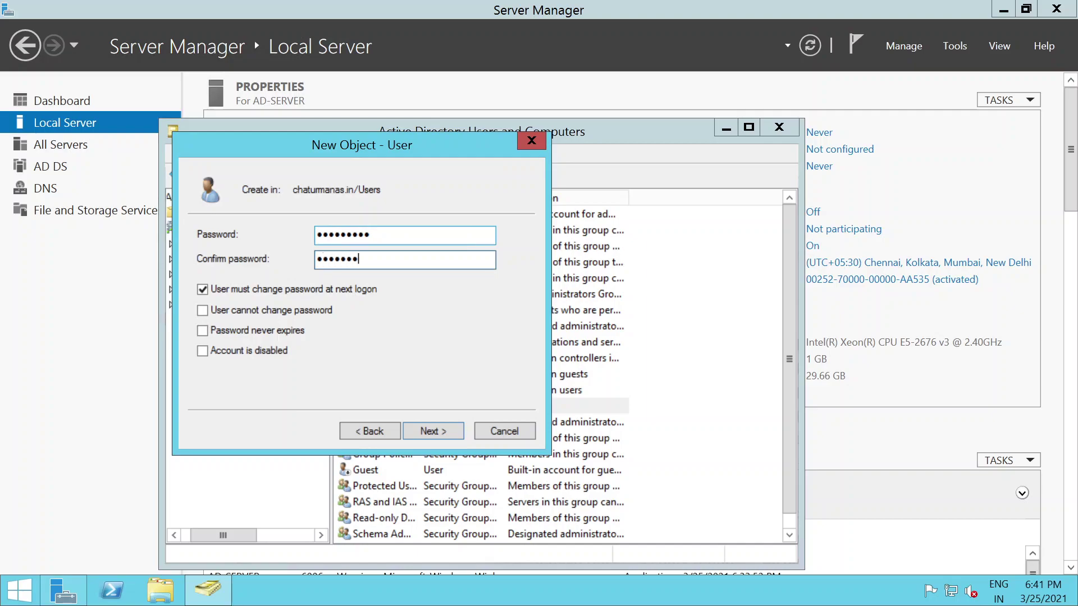
click(225, 290)
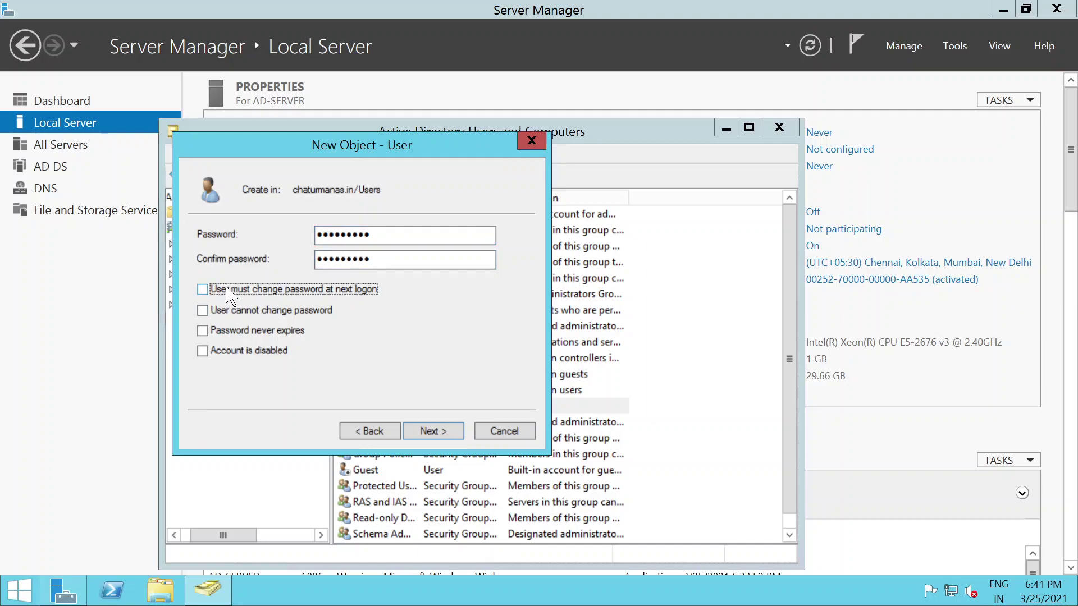
click(213, 335)
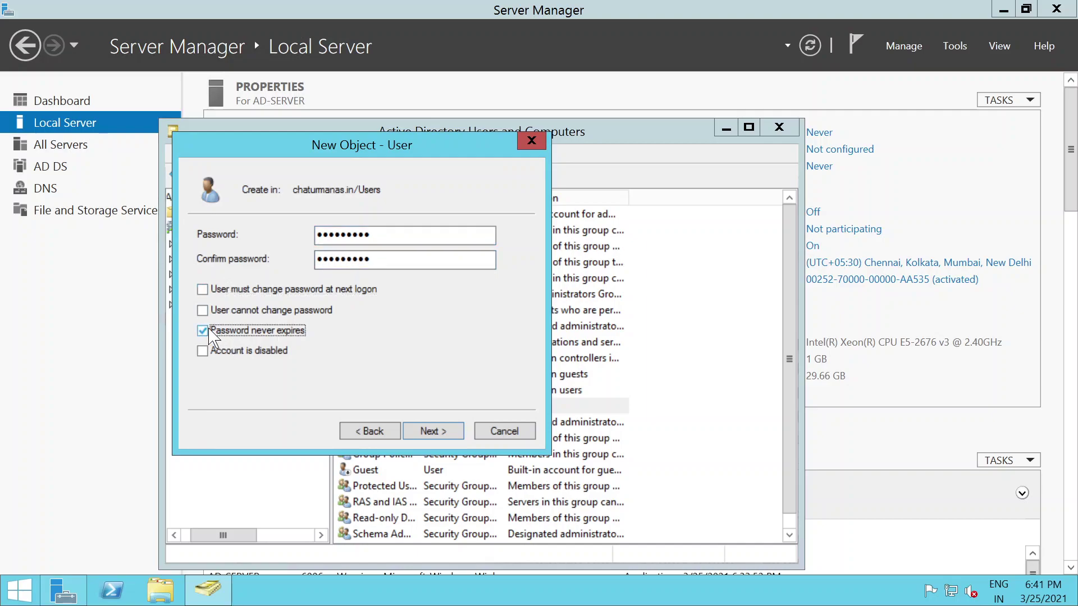
click(432, 431)
click(432, 431)
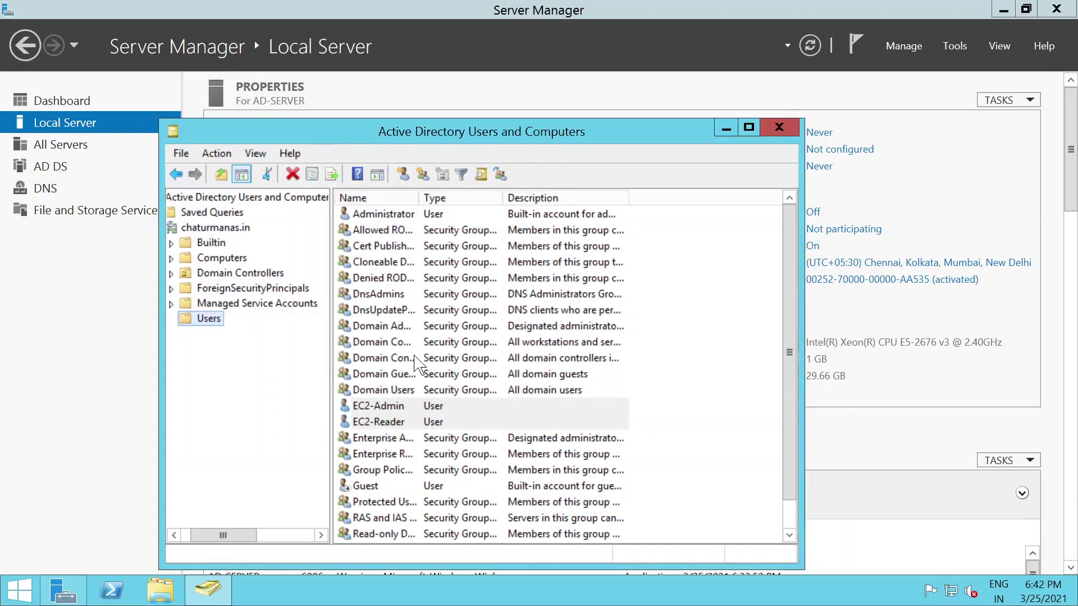
Step: Start a third new user named AWS-Billing with logon name awsbilling
right_click(208, 318)
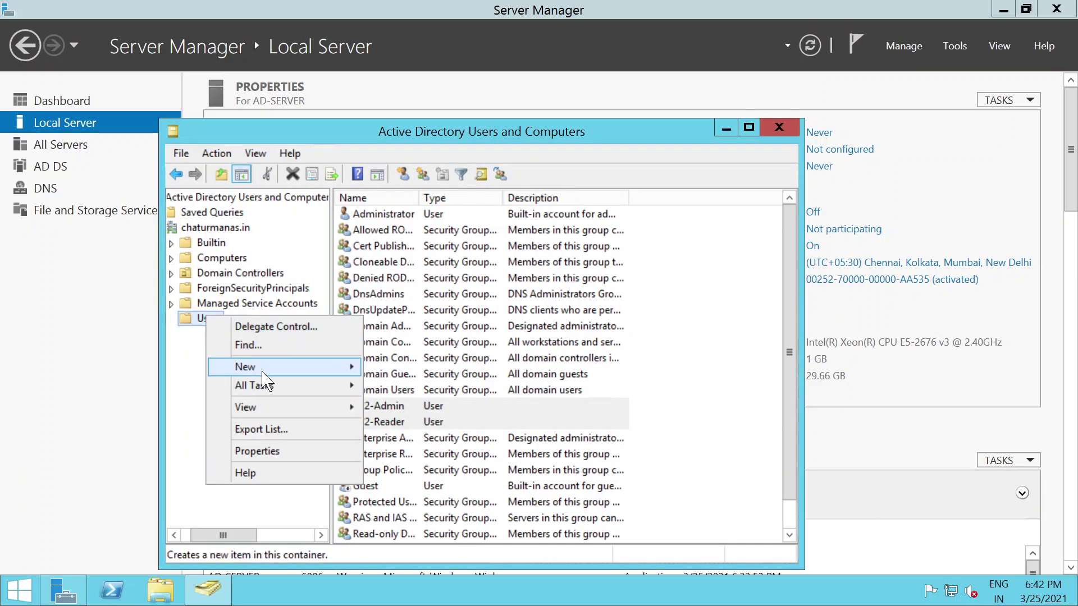
mouse_move(261, 366)
click(101, 514)
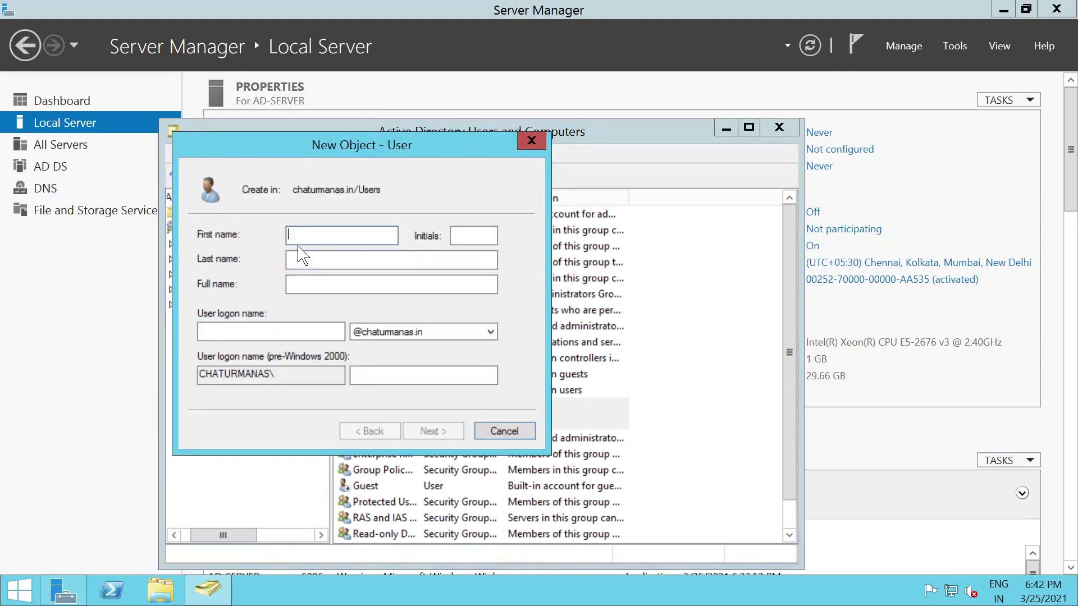
text(Billin)
text(AWS-)
key(Tab)
key(Tab)
key(Tab)
key(Tab)
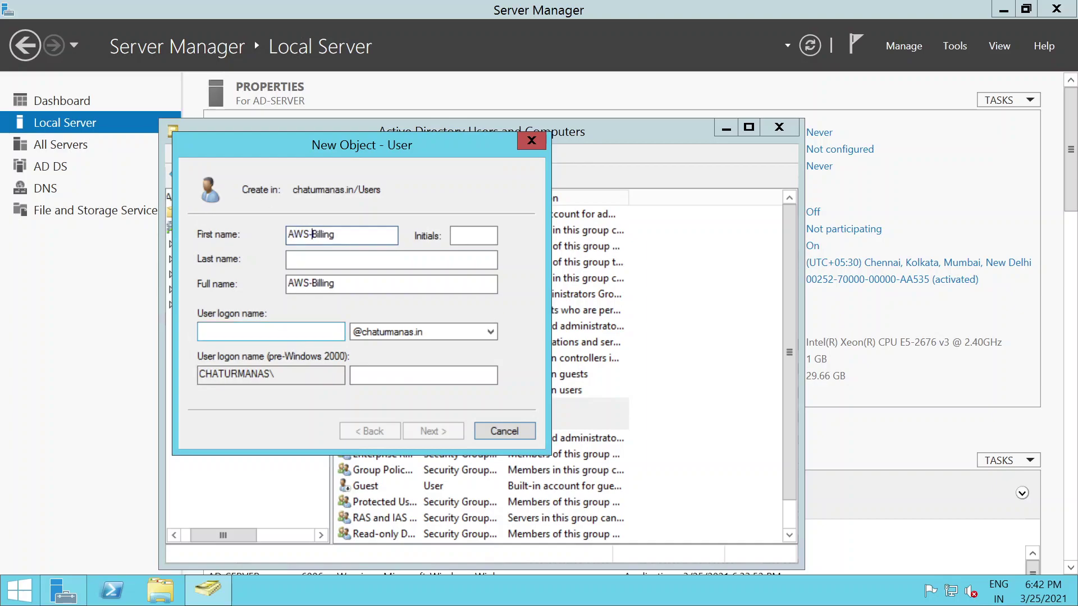
text(awsb)
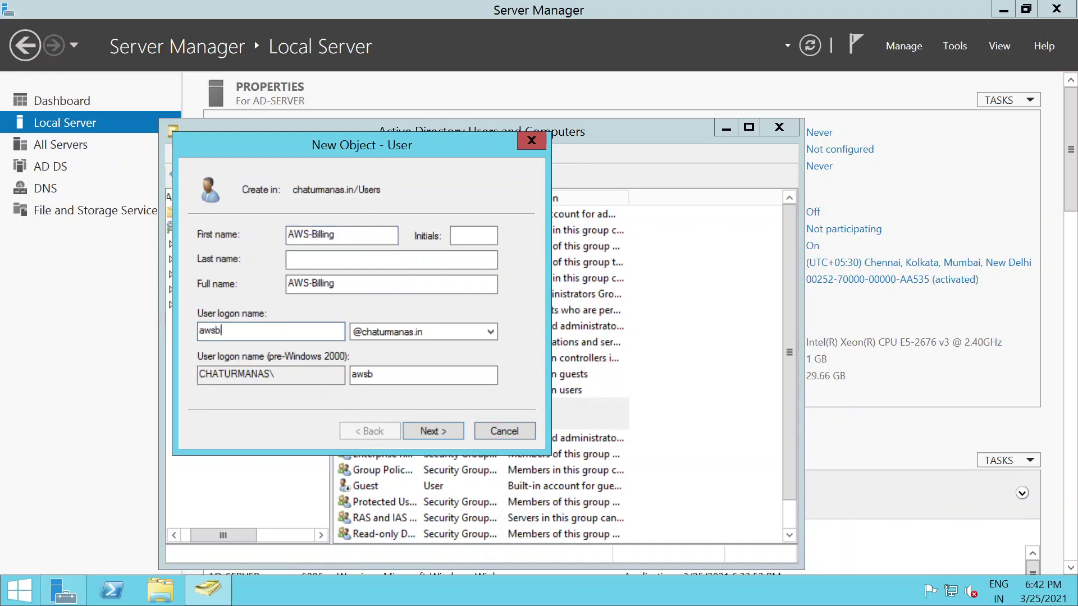
text(illing)
Step: Give AWS-Billing a never-expiring password, finish, and minimise the remote session to show the slide
click(433, 432)
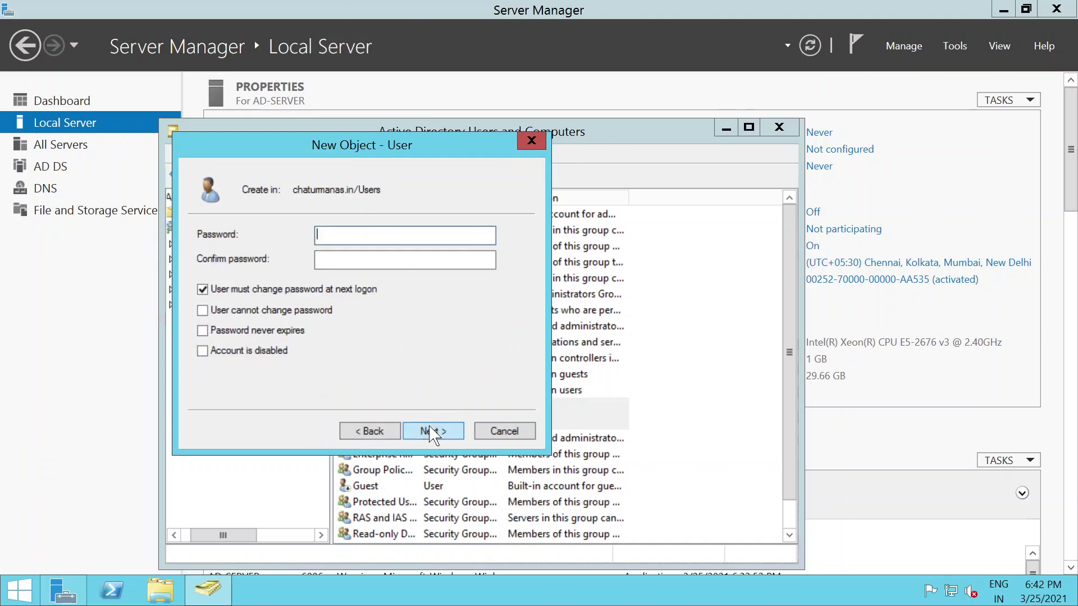
text(••)
key(Tab)
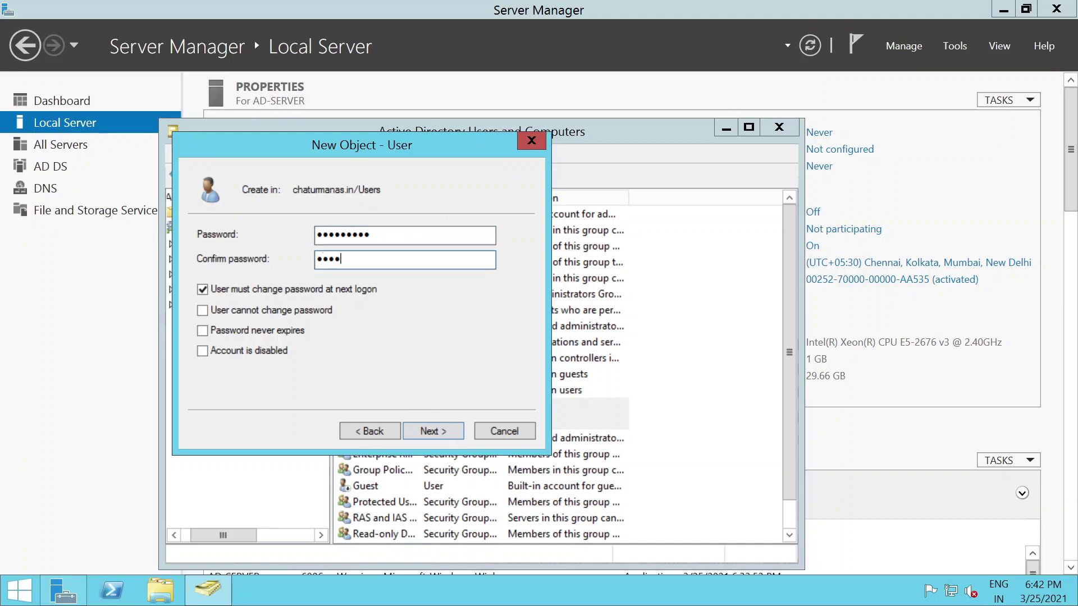
text(•)
click(202, 289)
click(202, 330)
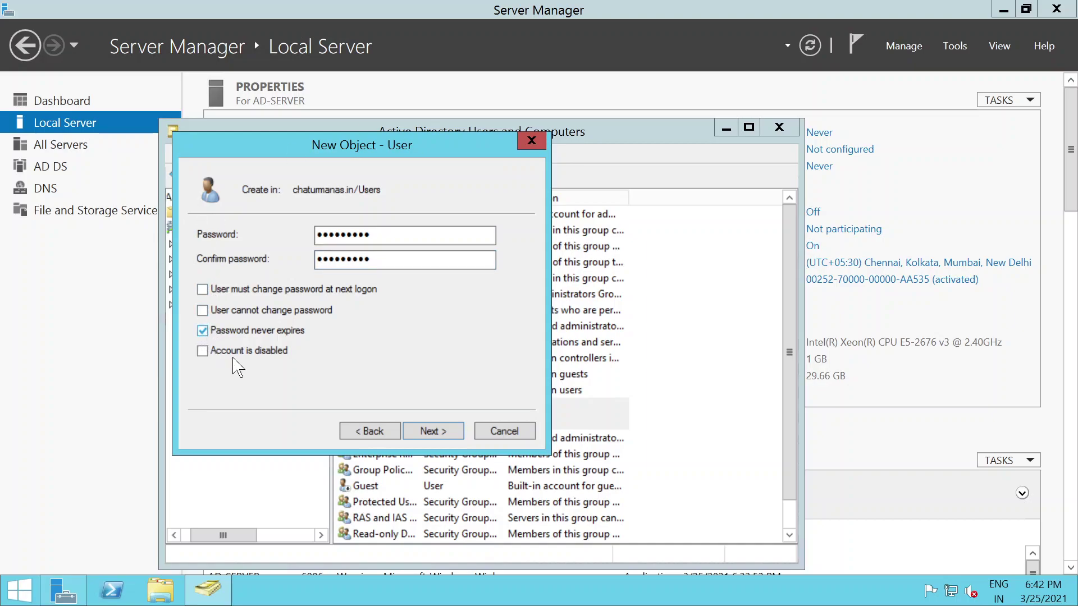
click(432, 431)
click(433, 431)
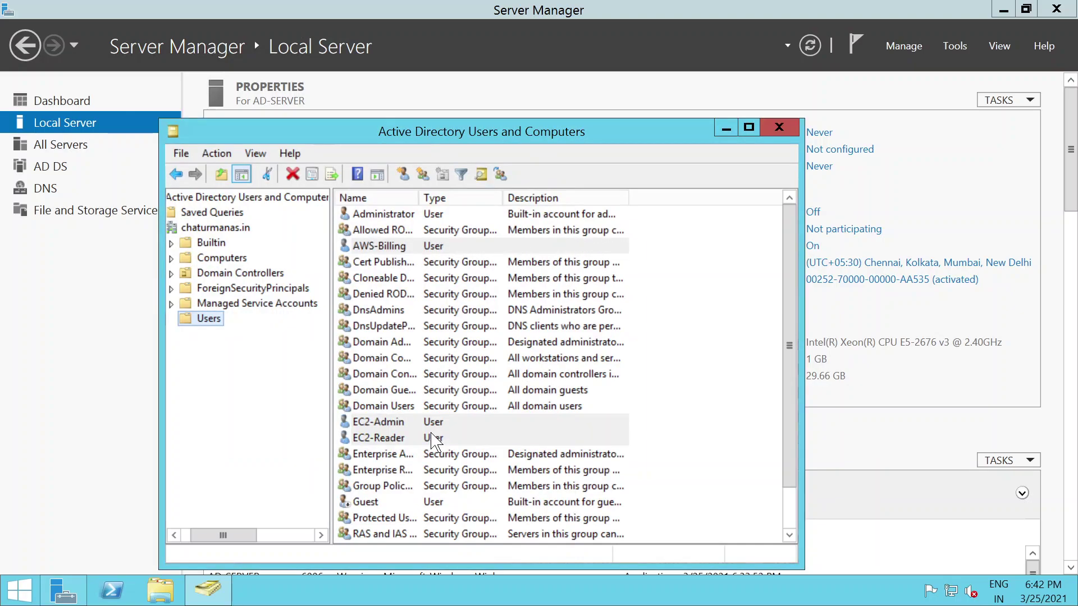
click(768, 11)
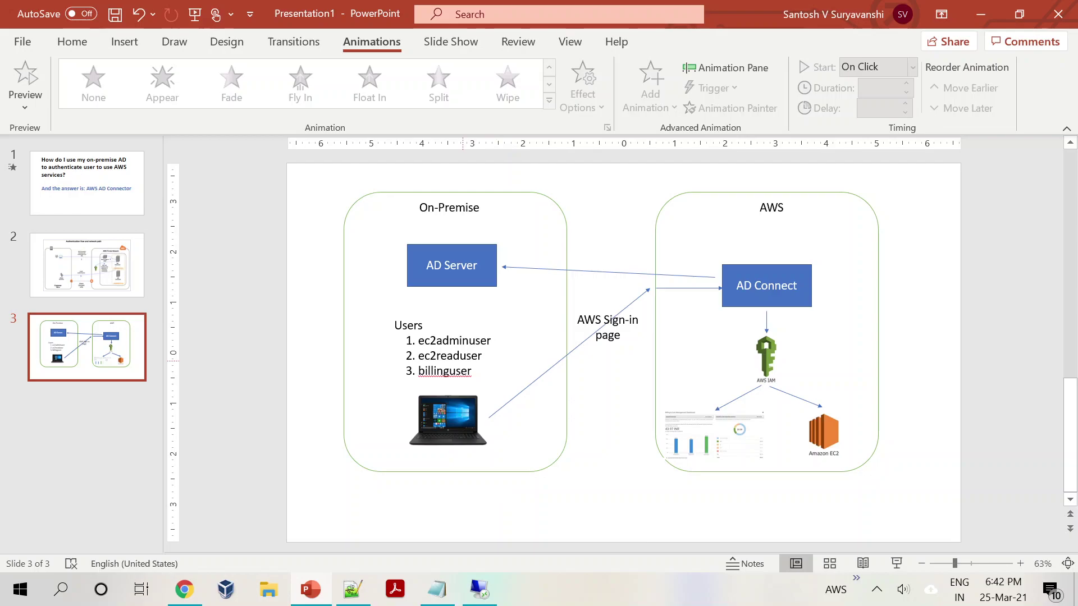
click(459, 355)
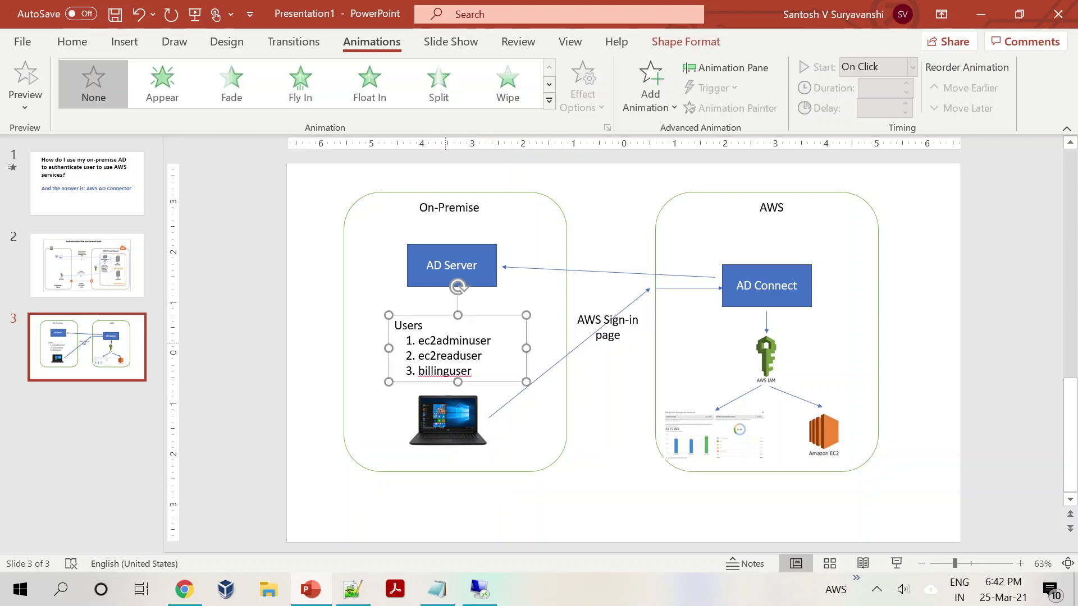
click(422, 271)
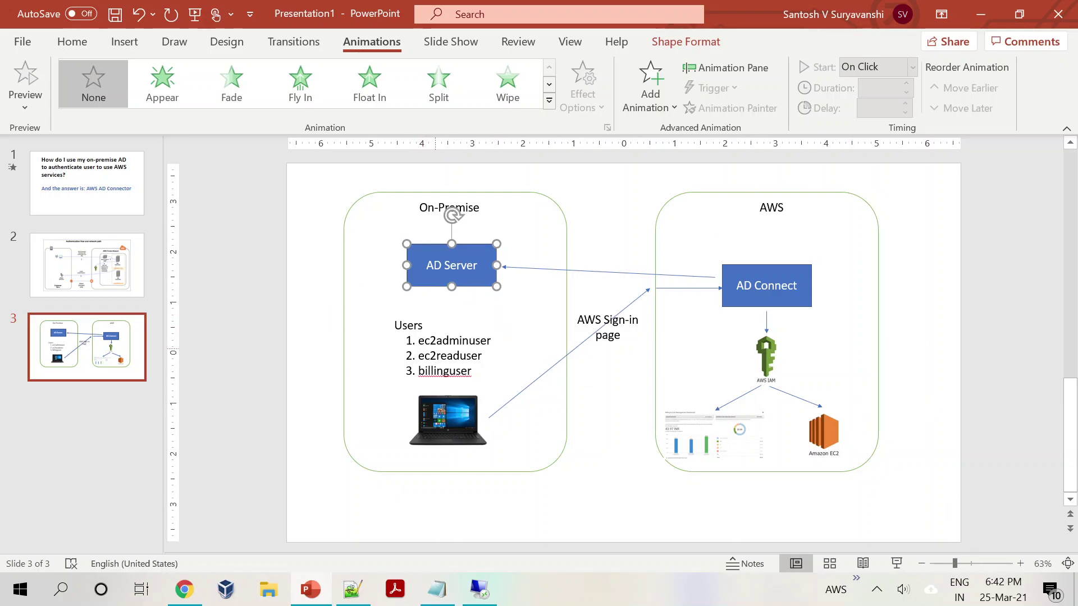
click(568, 522)
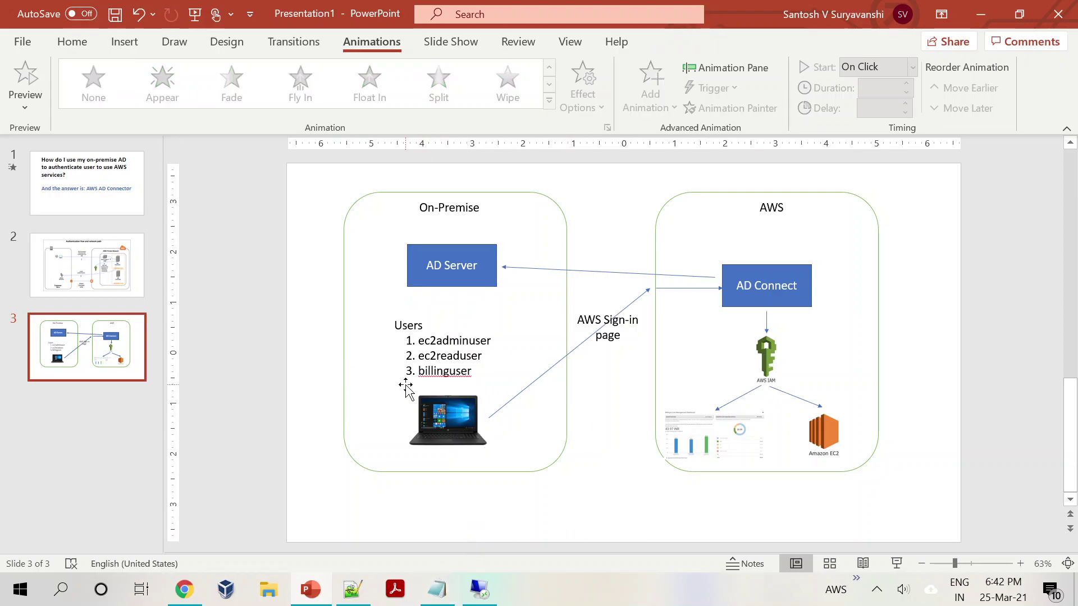
click(437, 280)
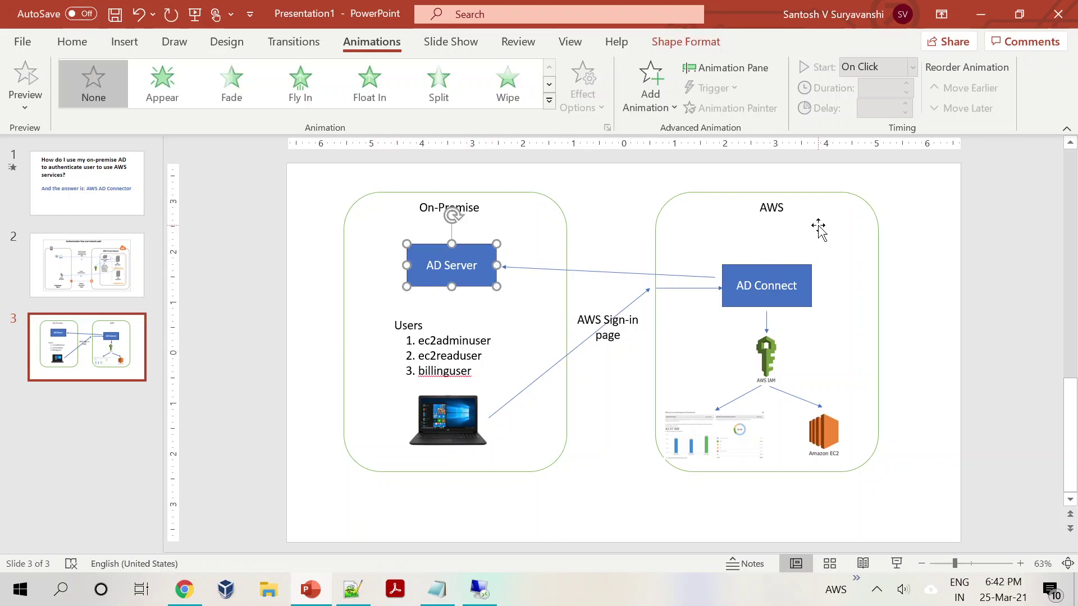
click(725, 301)
click(601, 505)
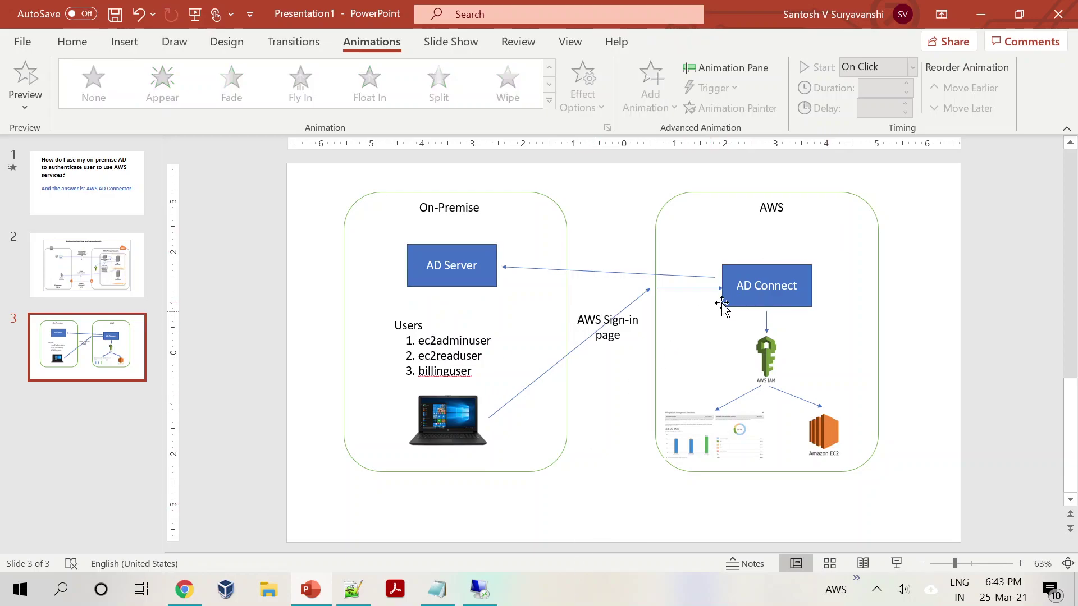
key(ctrl+z)
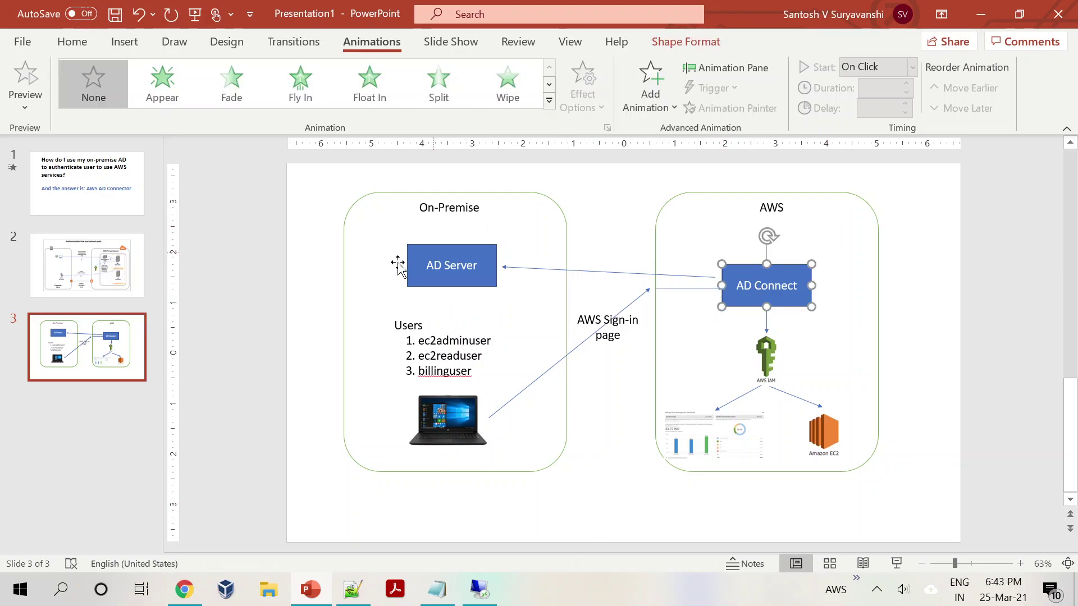
click(574, 508)
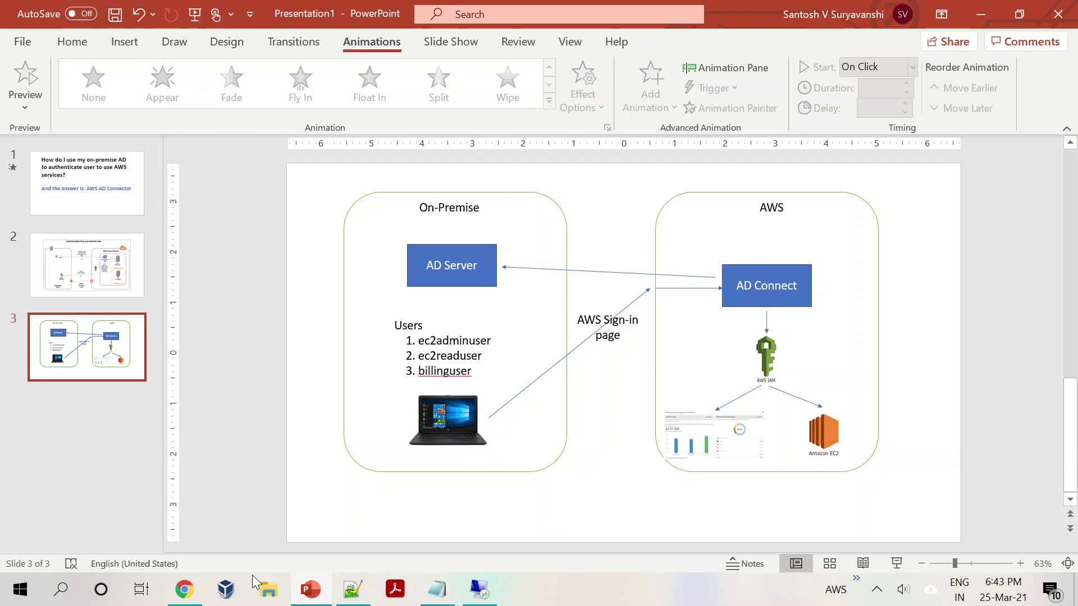
Step: In the AWS console, search 'direc' and open Directory Service
click(184, 589)
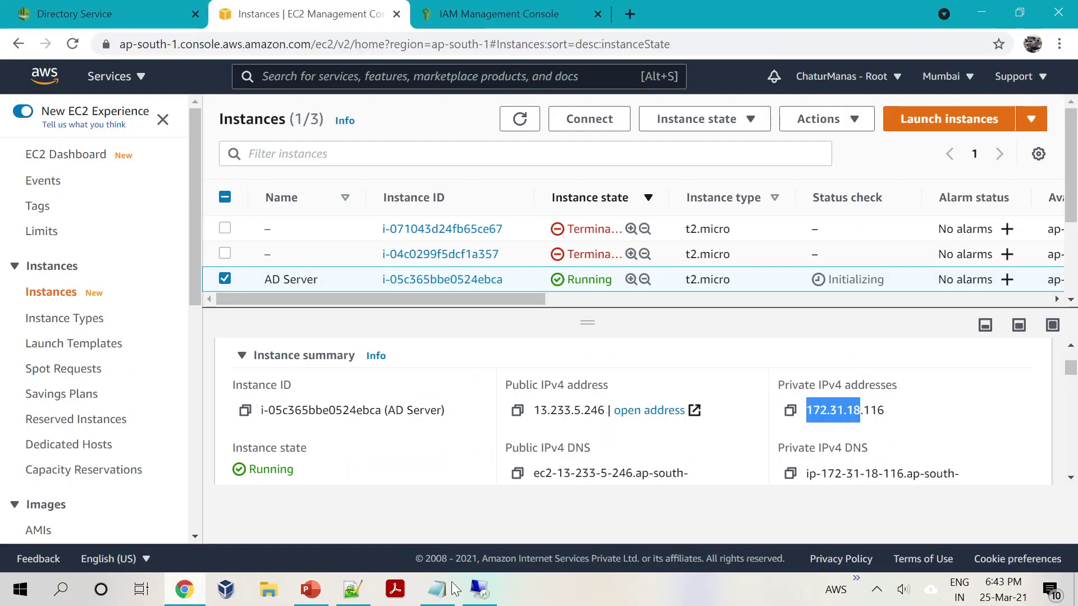
click(61, 14)
key(alt+s)
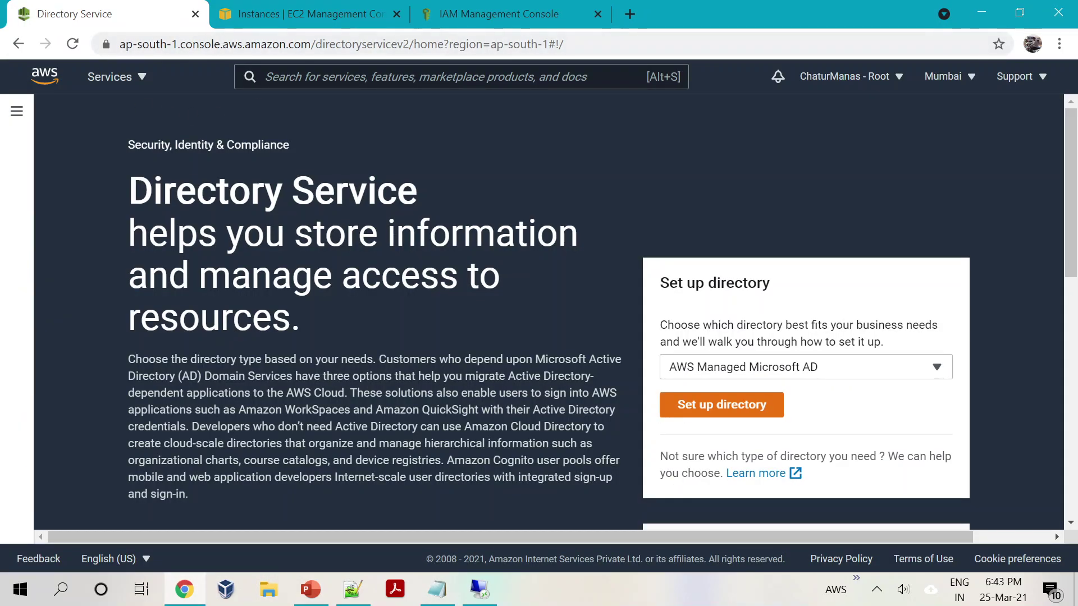
text(direc)
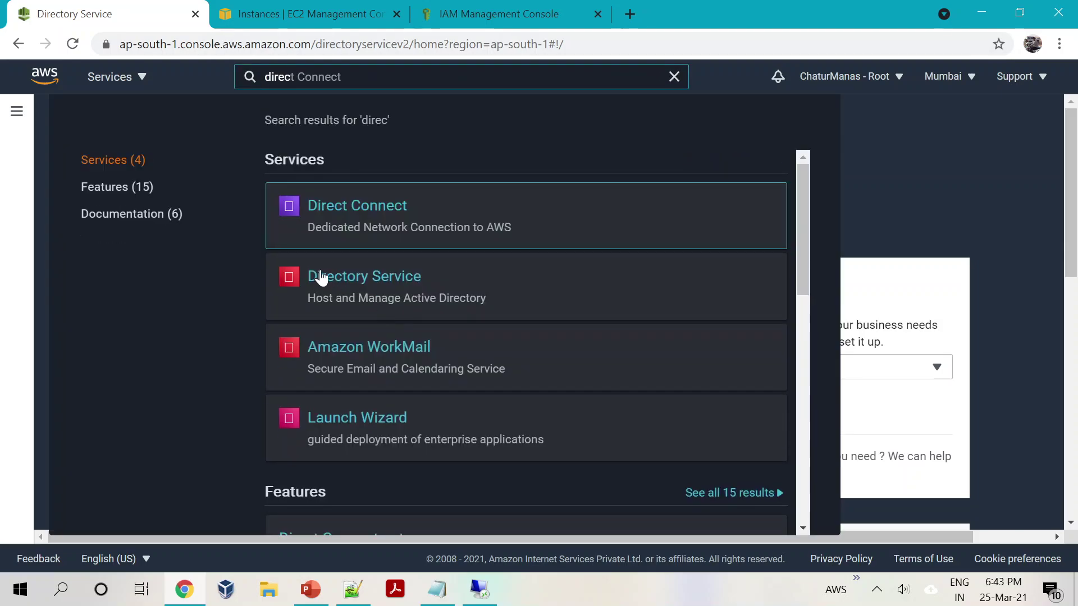
click(331, 280)
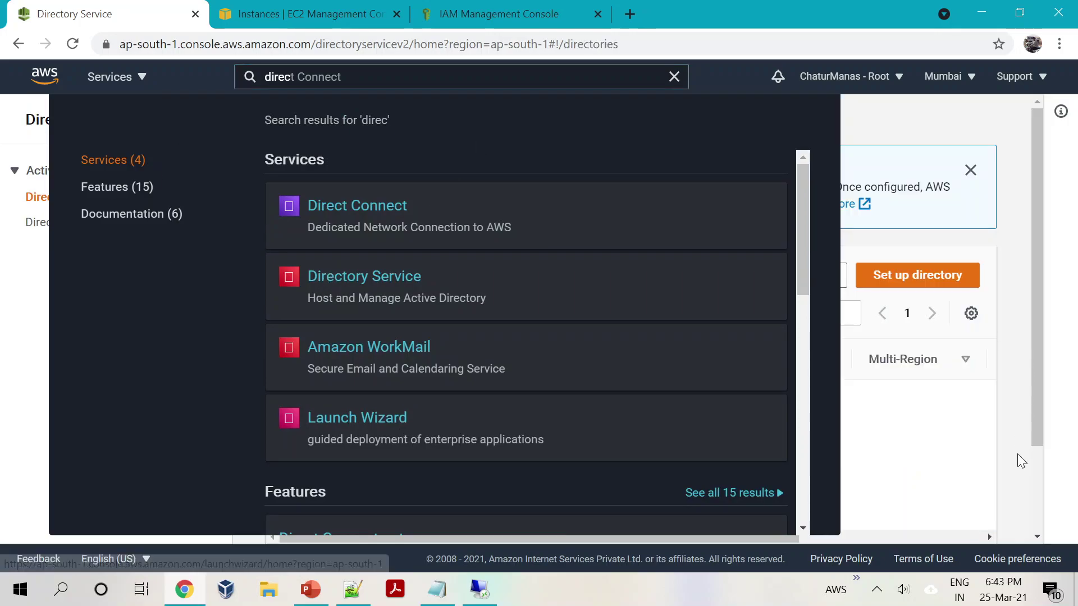
click(1025, 445)
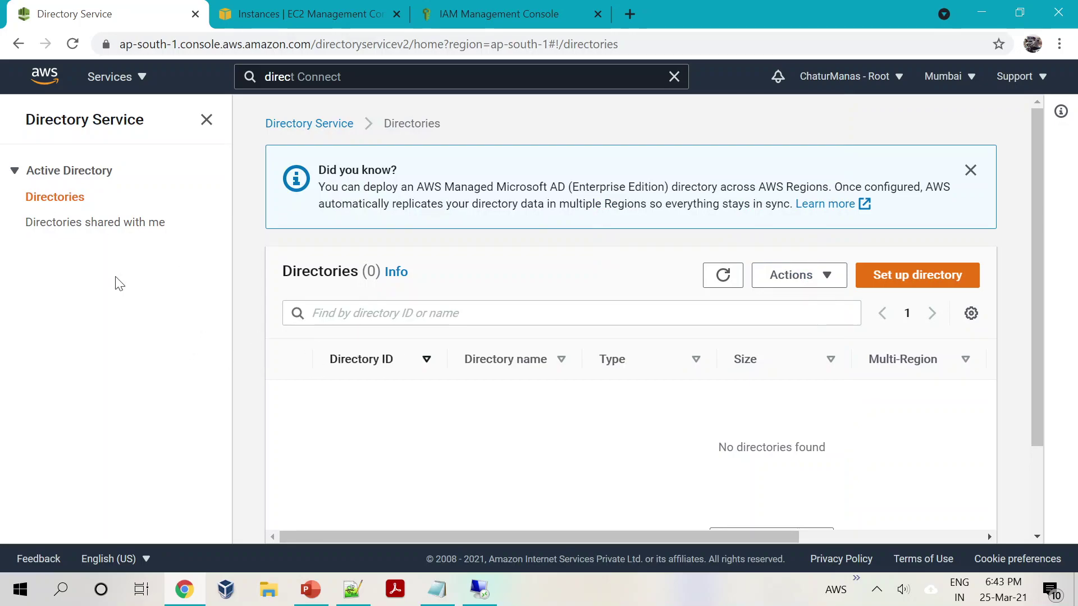
Step: Start directory setup, cancel it, and return to the Directory Service landing page
click(898, 281)
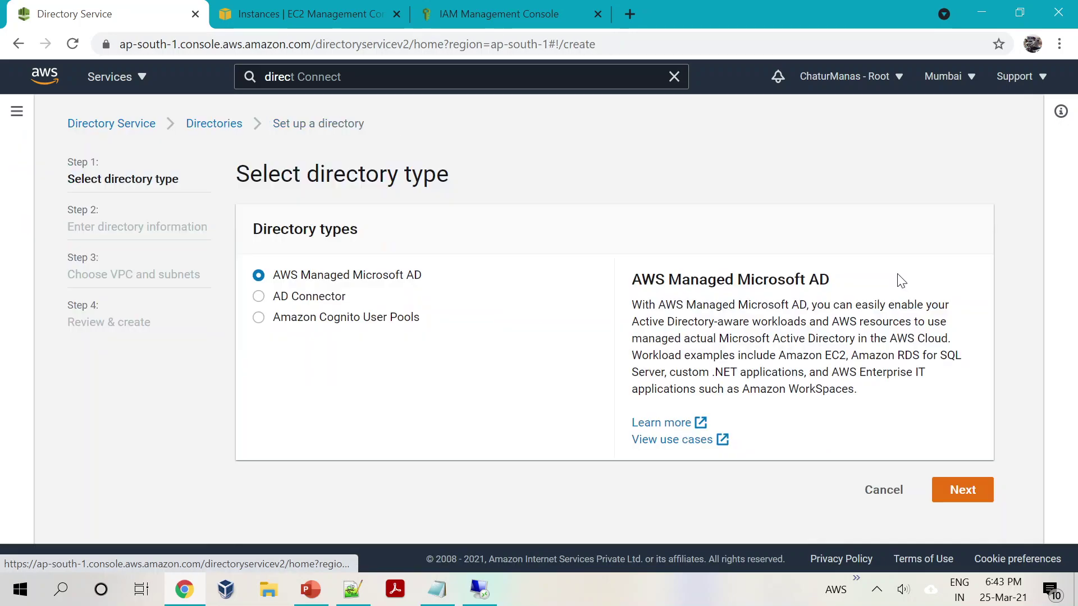
click(880, 490)
click(53, 180)
click(54, 185)
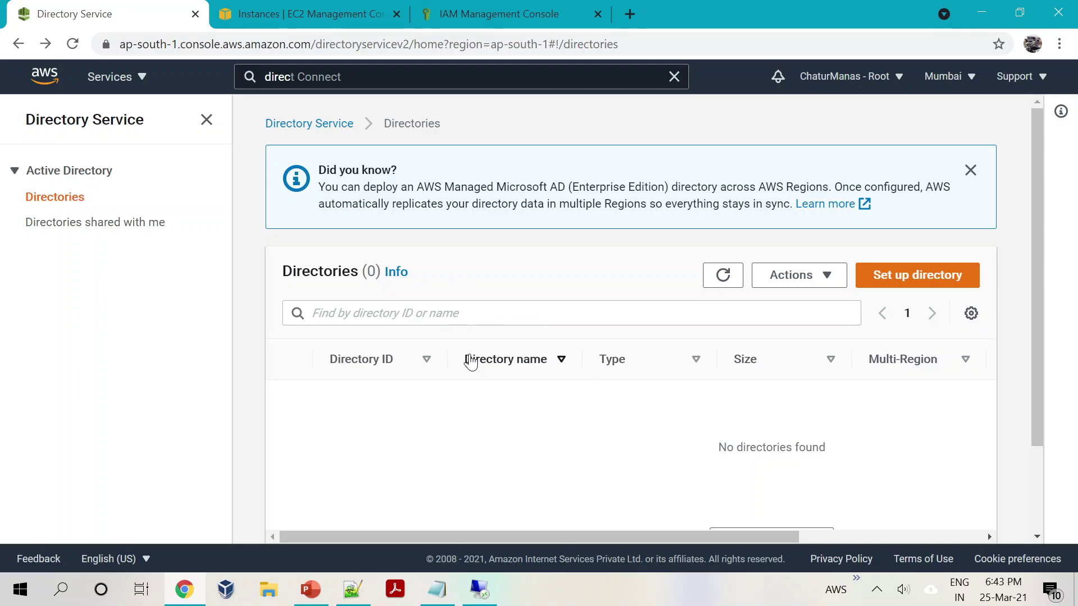
click(325, 123)
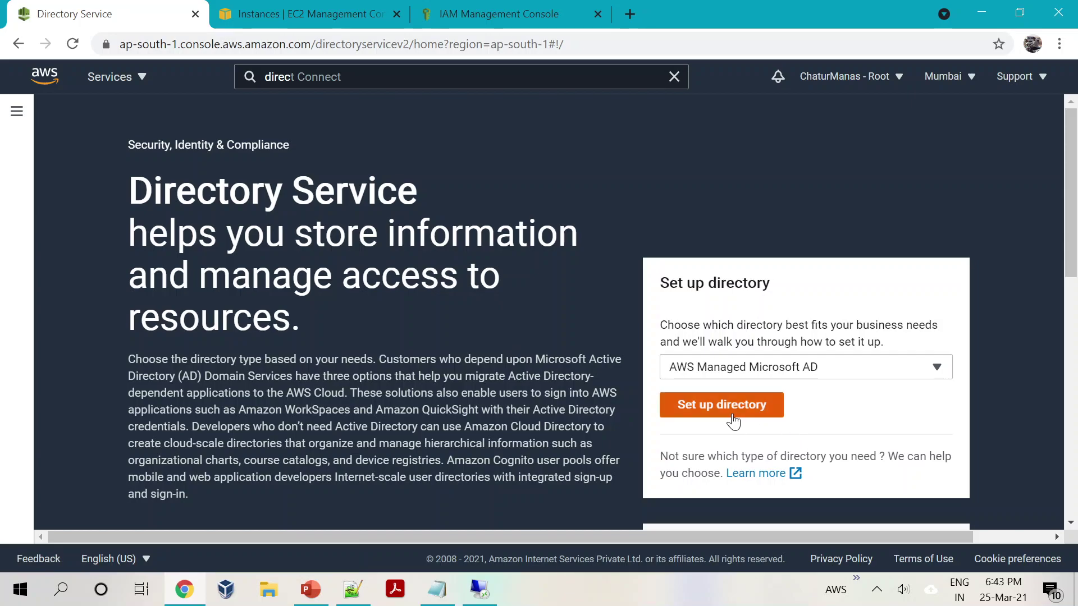
Step: Choose AD Connector in the directory type dropdown
click(790, 374)
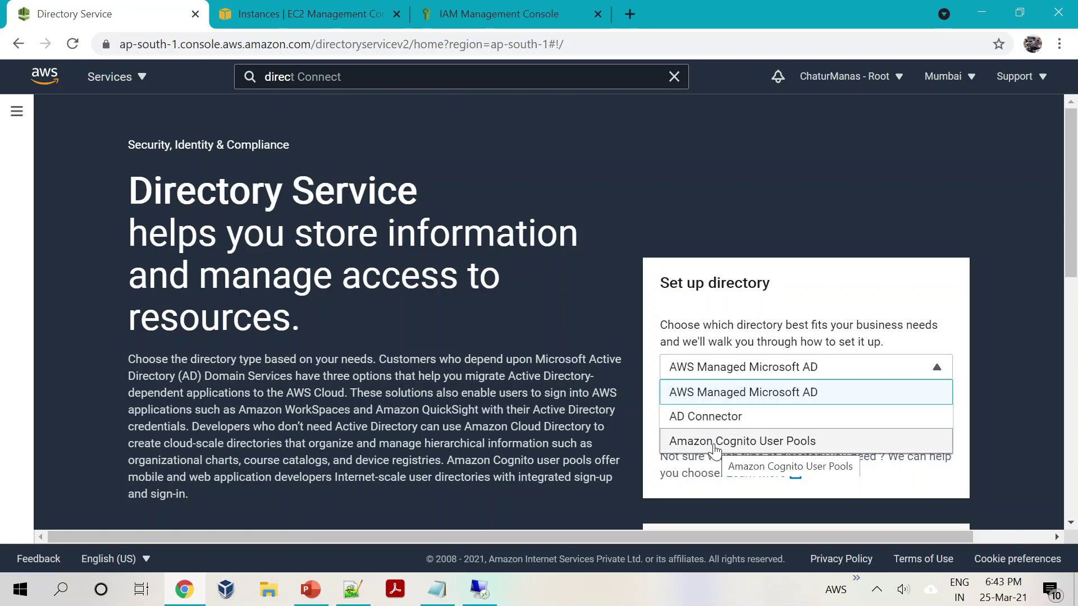
click(703, 395)
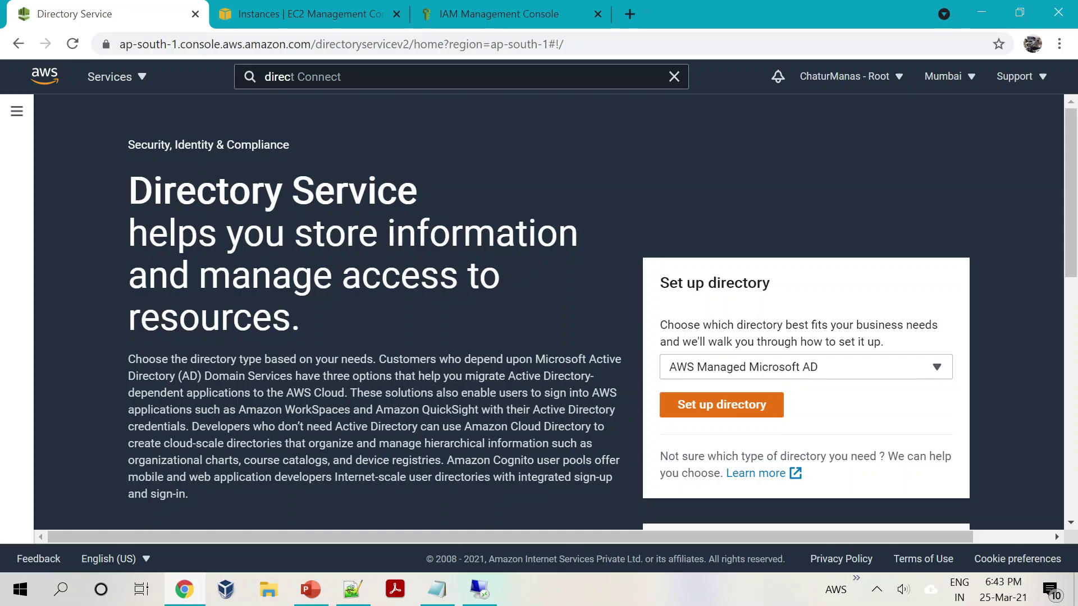
click(733, 373)
click(718, 418)
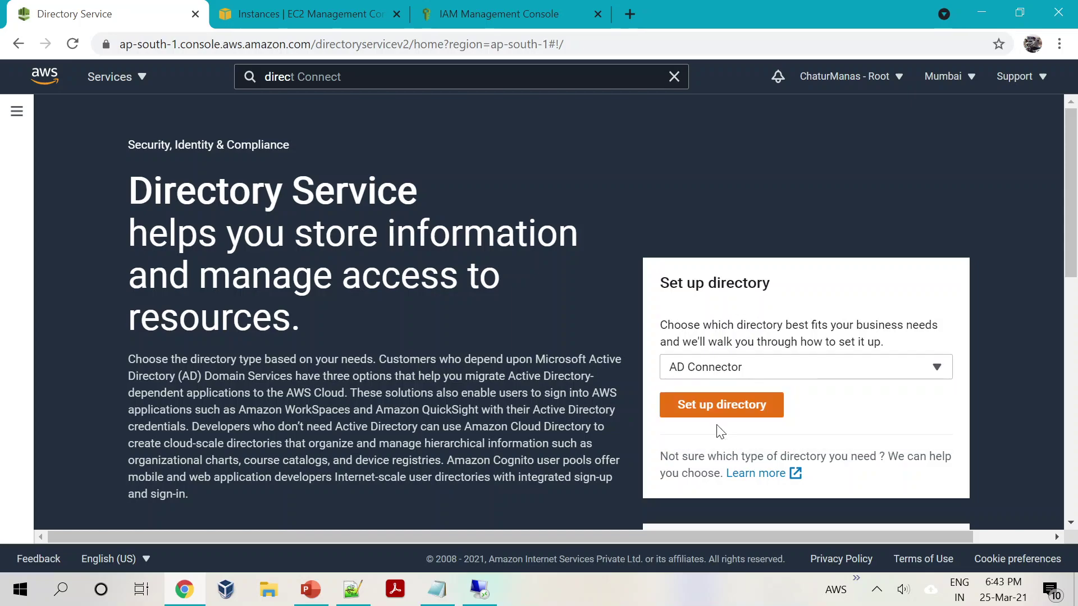
Step: Begin directory setup and select AWS Managed Microsoft AD as the directory type
click(720, 410)
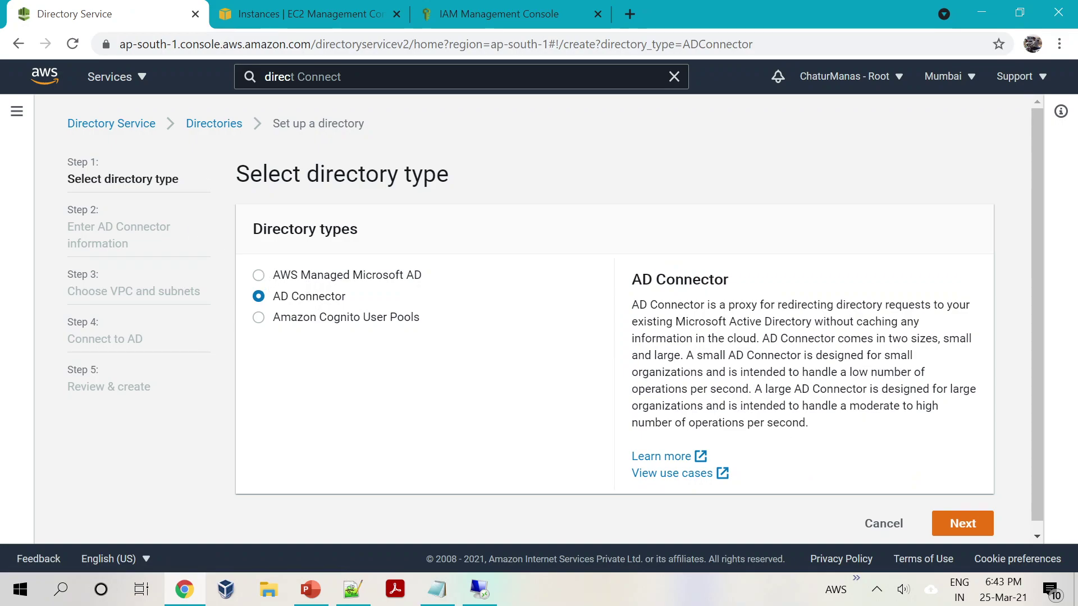
click(258, 276)
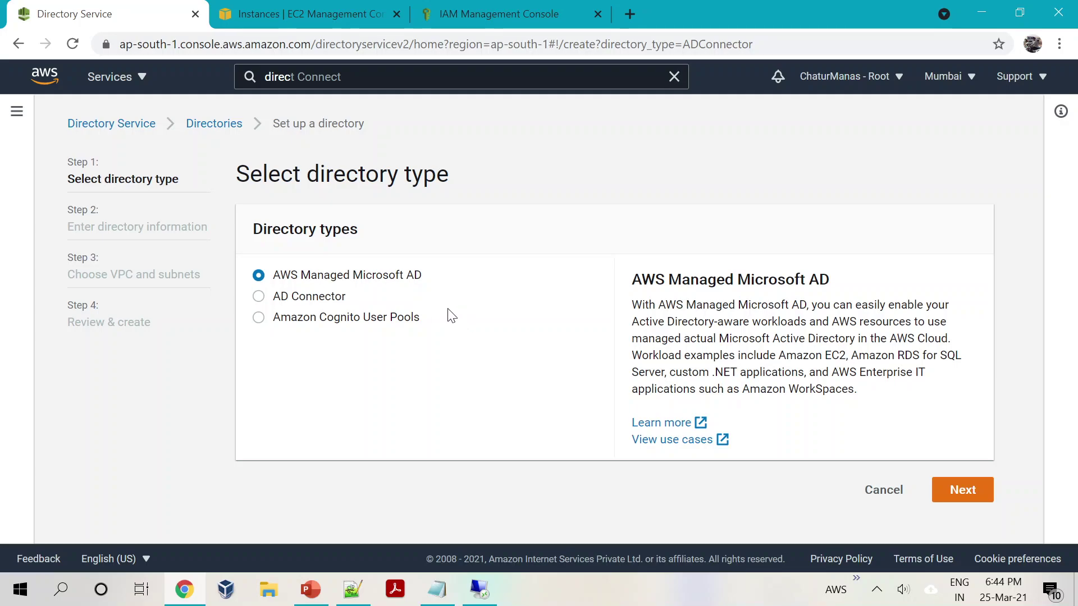
drag(631, 304, 906, 321)
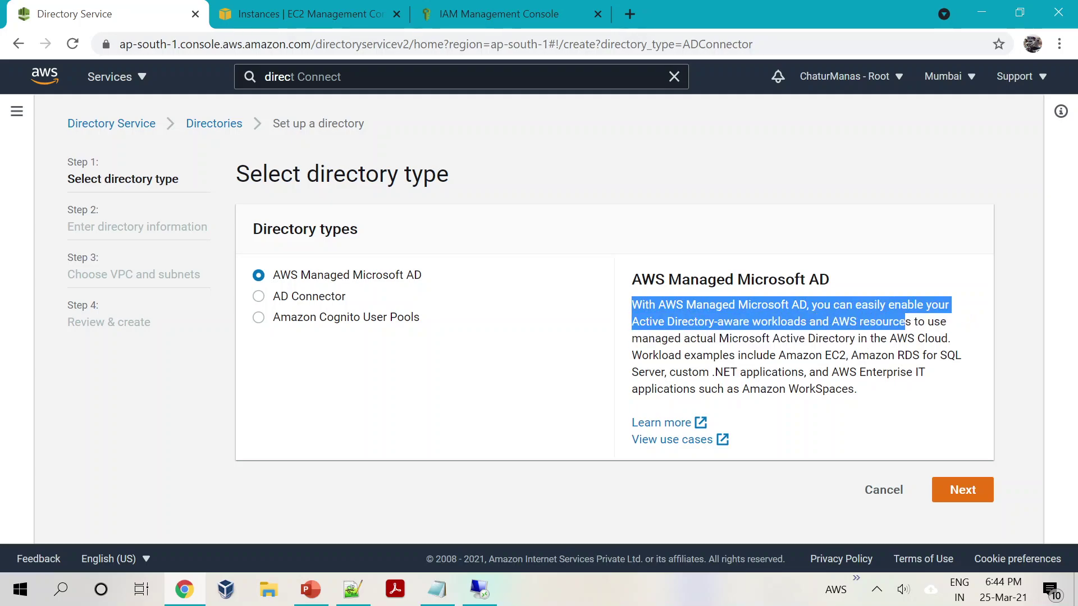
click(905, 322)
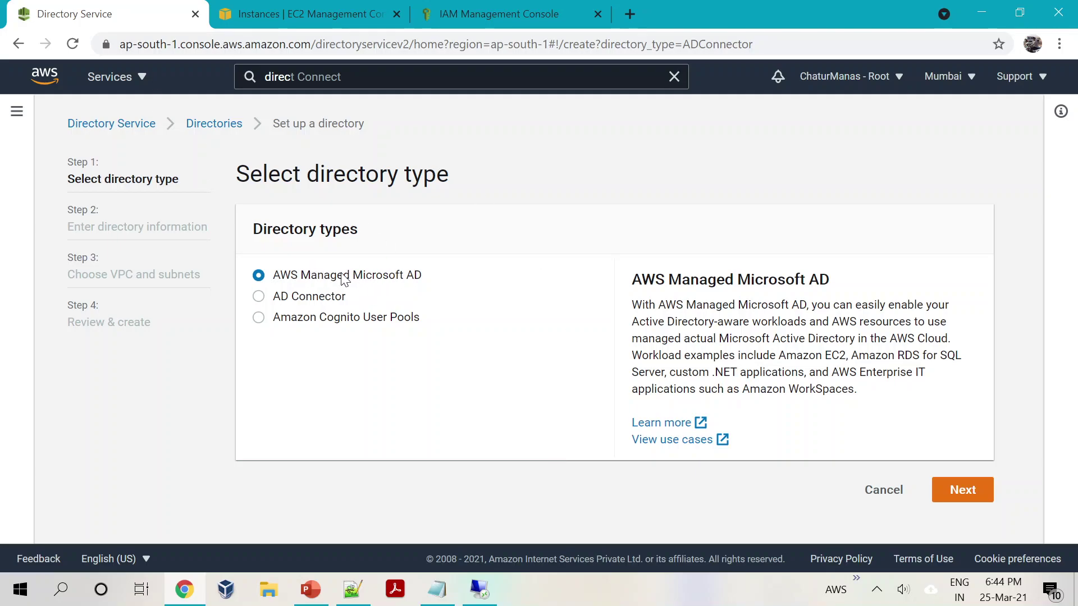
Step: Choose AD Connector as the directory type, after briefly viewing Cognito User Pools, and proceed
click(260, 299)
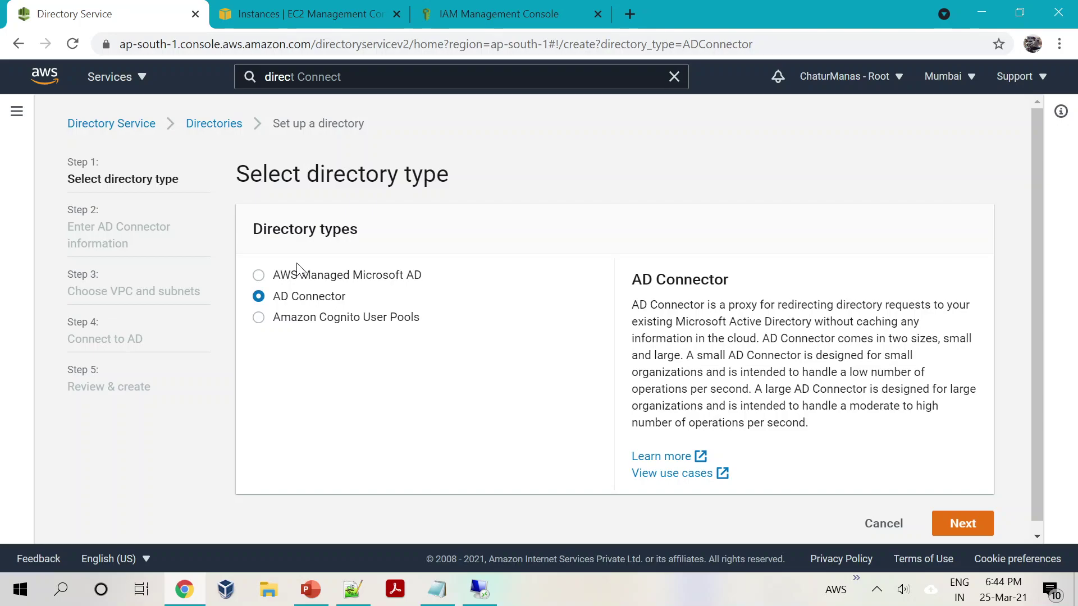
click(259, 318)
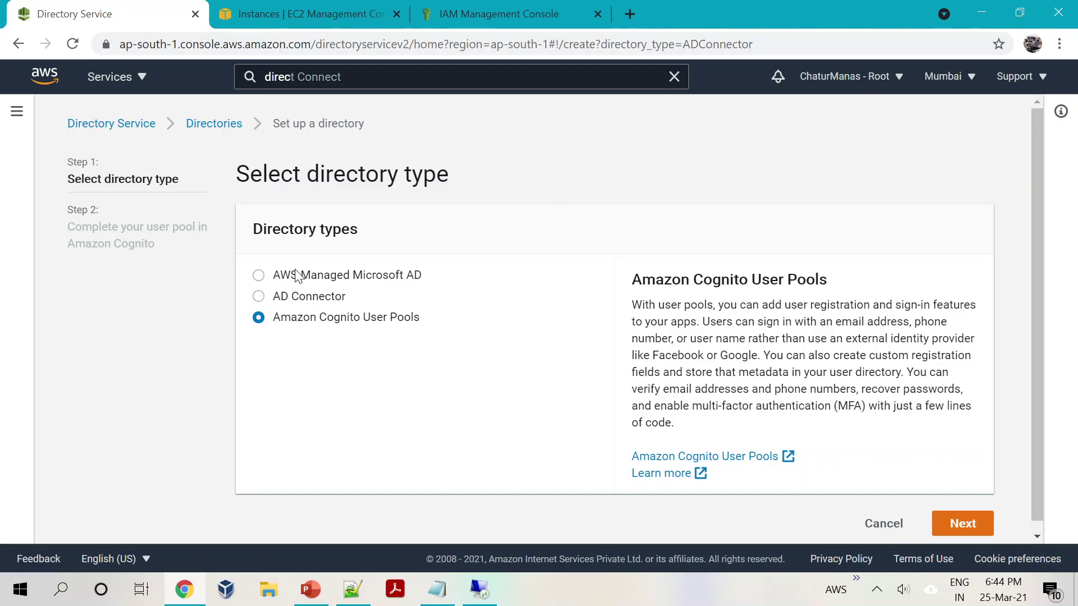
click(267, 298)
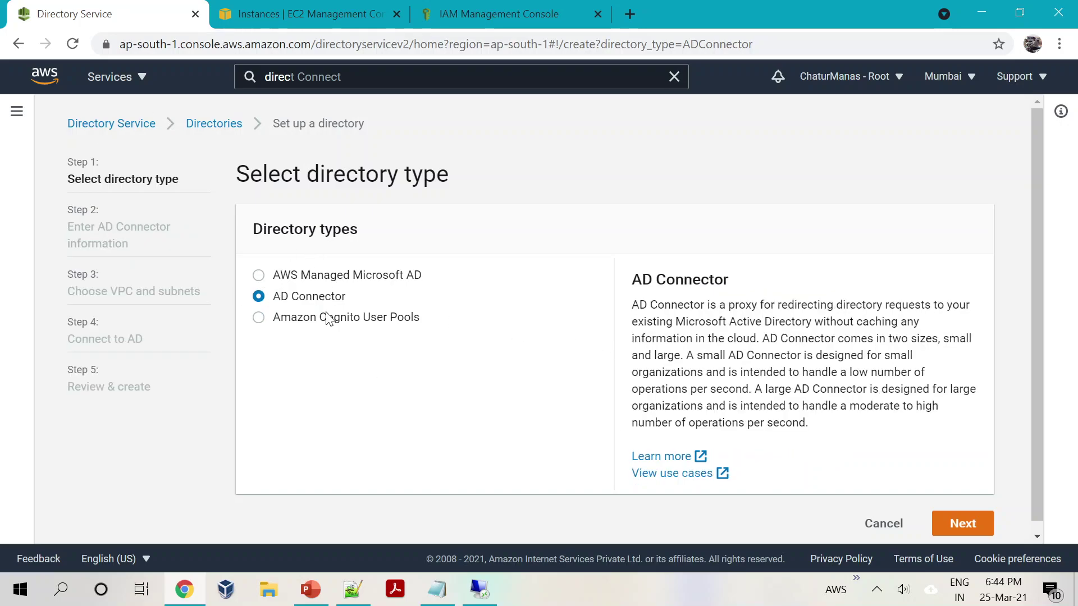
click(964, 523)
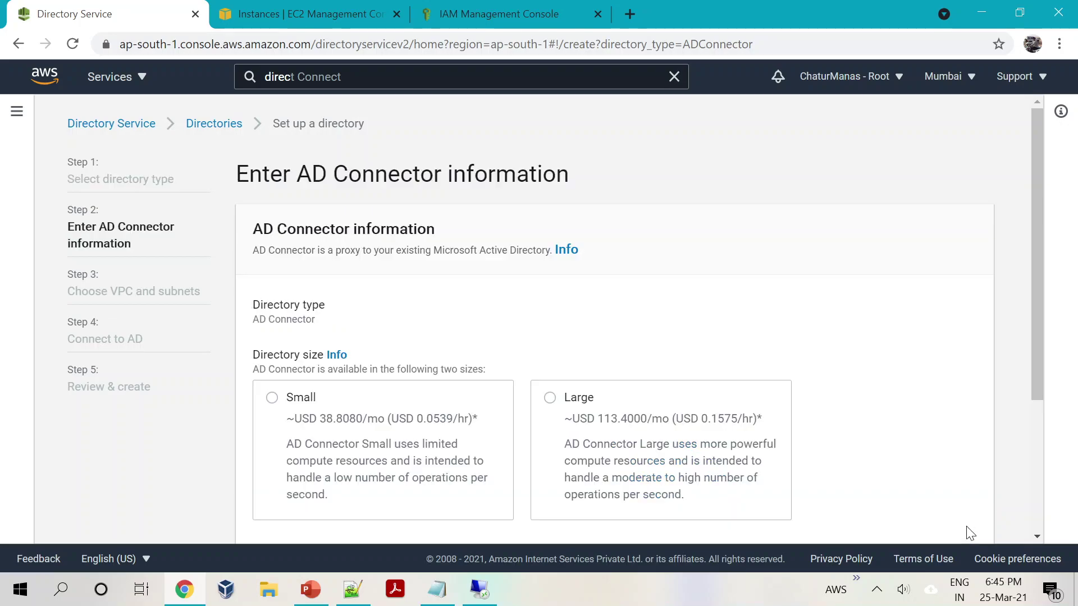
Step: Pick the Small directory size (~USD 38.8080/mo) after comparing it with Large
scroll(343, 382, down, 1)
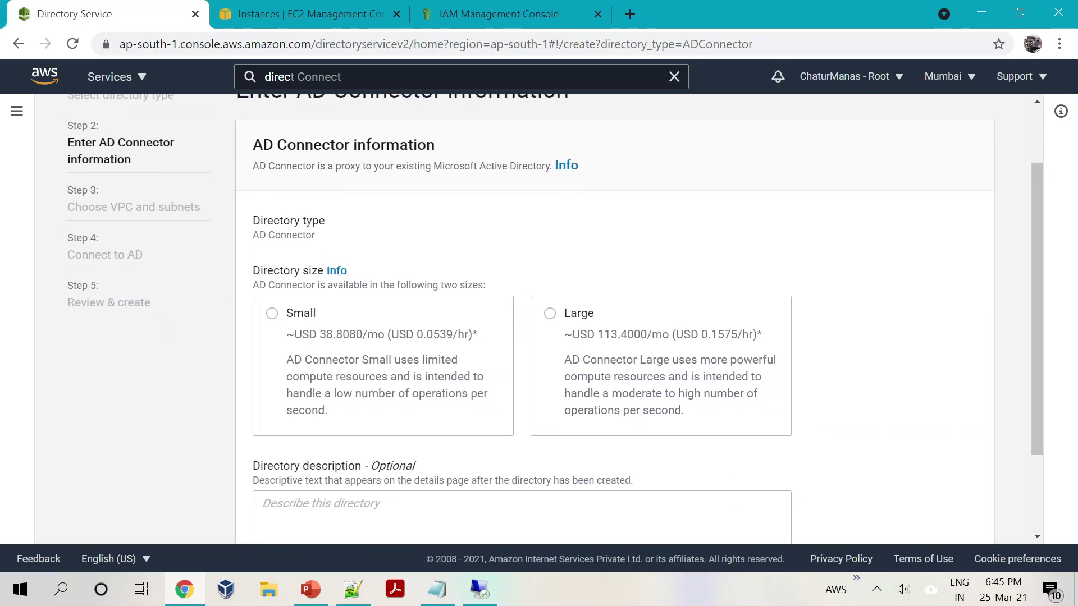
click(272, 314)
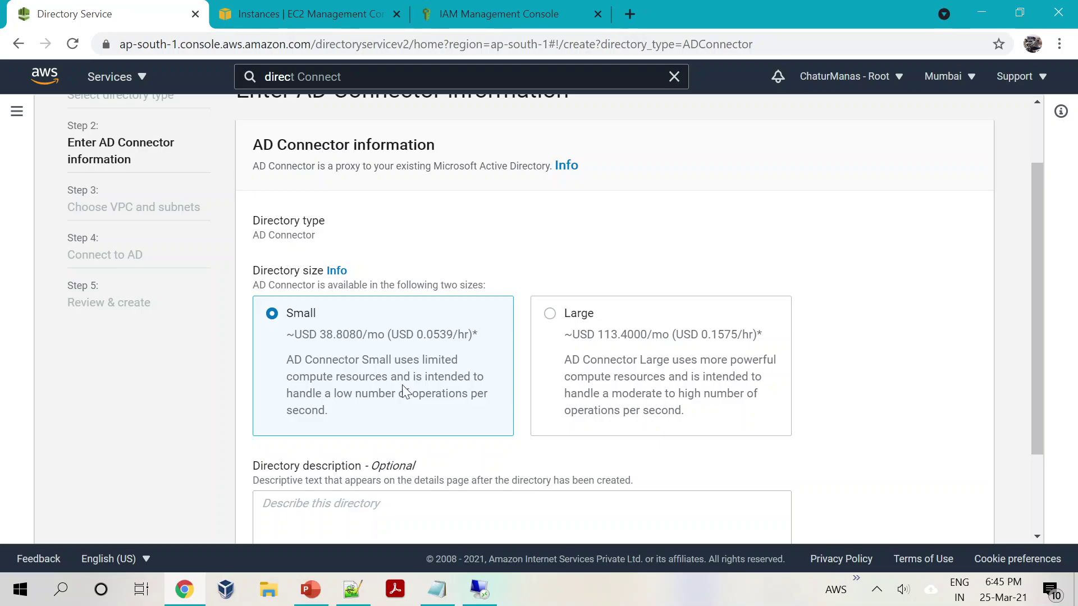
click(550, 313)
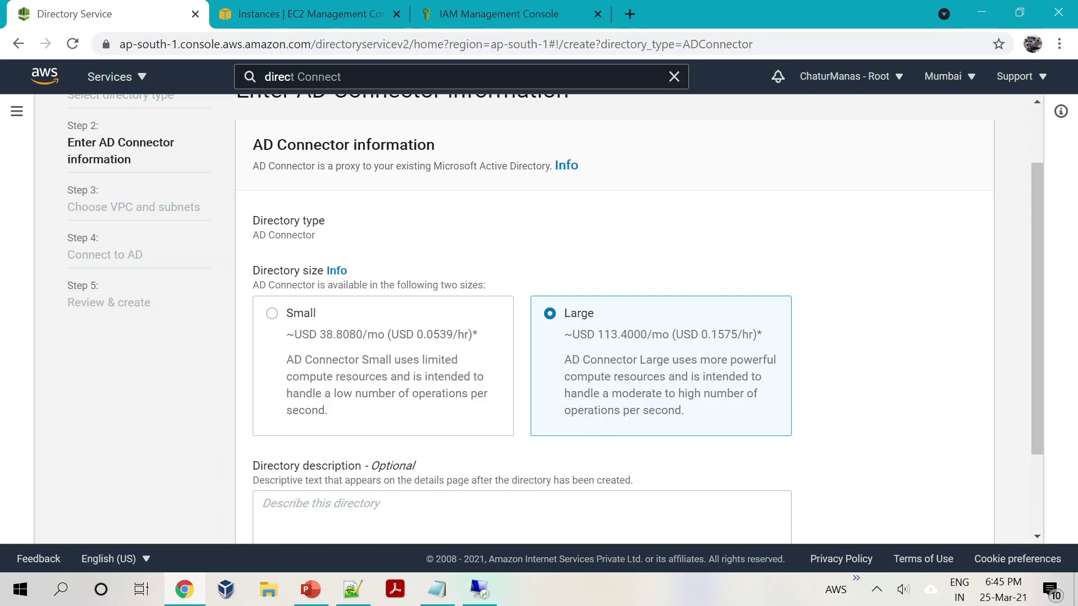
click(272, 313)
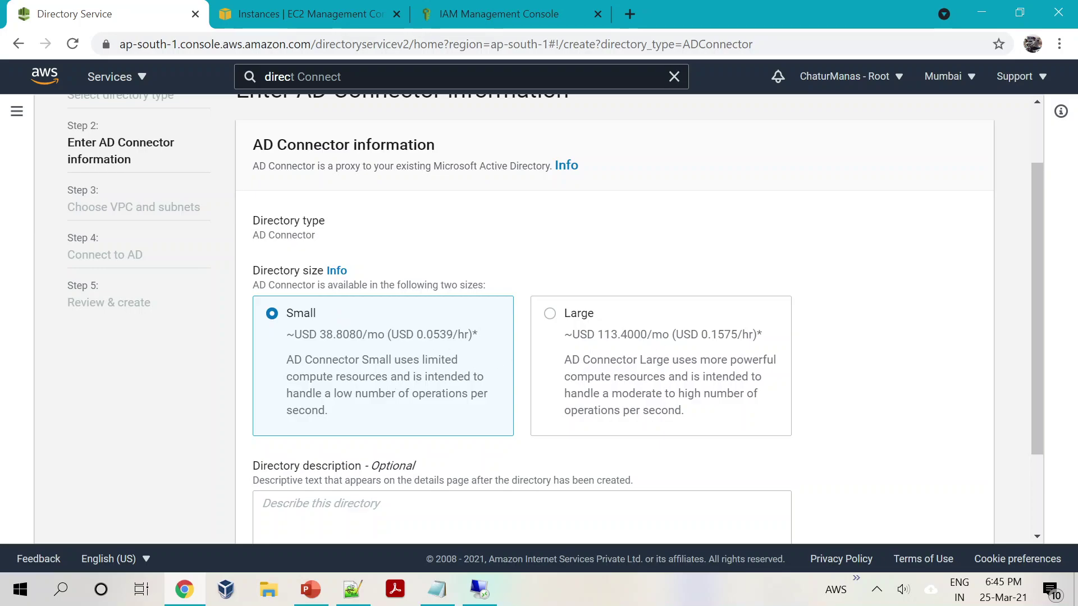
scroll(556, 314, down, 2)
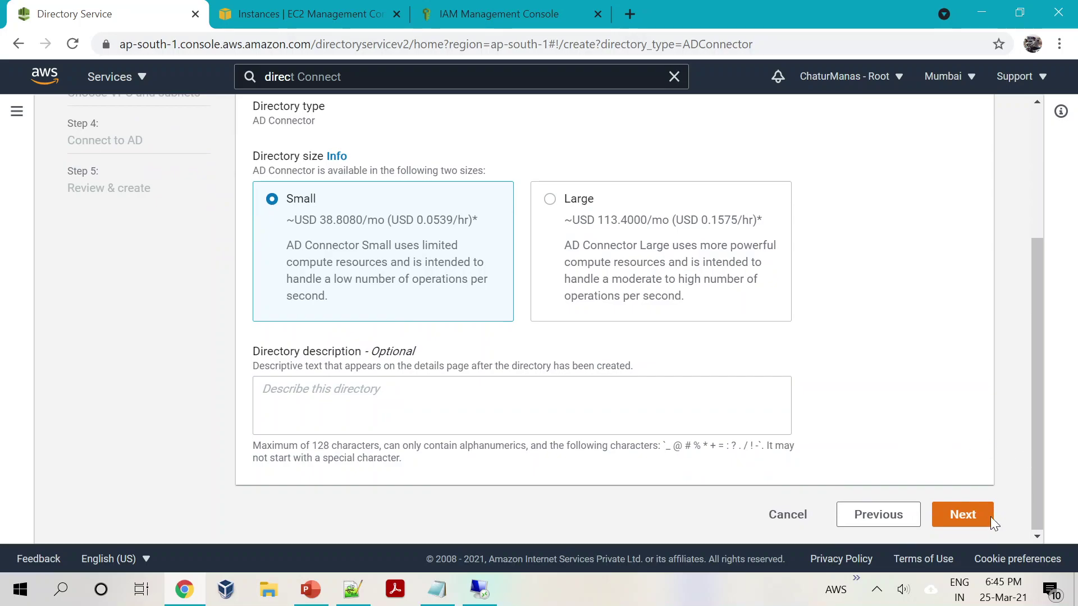
click(988, 516)
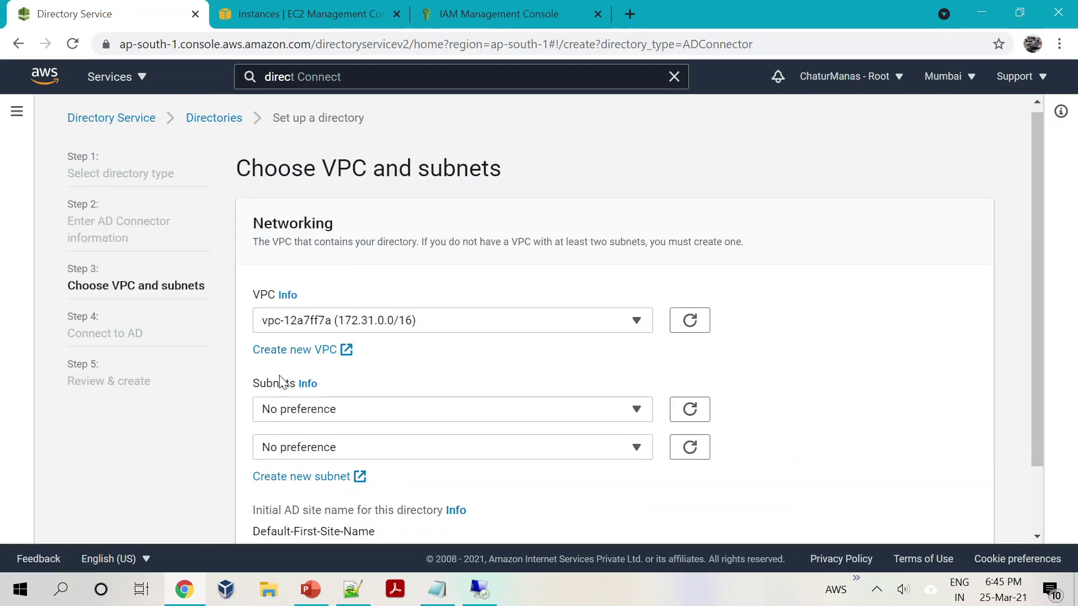
Step: Keep vpc-12a7ff7a and choose subnets subnet-64eb5d28 (ap-south-1b) and subnet-e8763780 (ap-south-1a)
scroll(282, 381, down, 2)
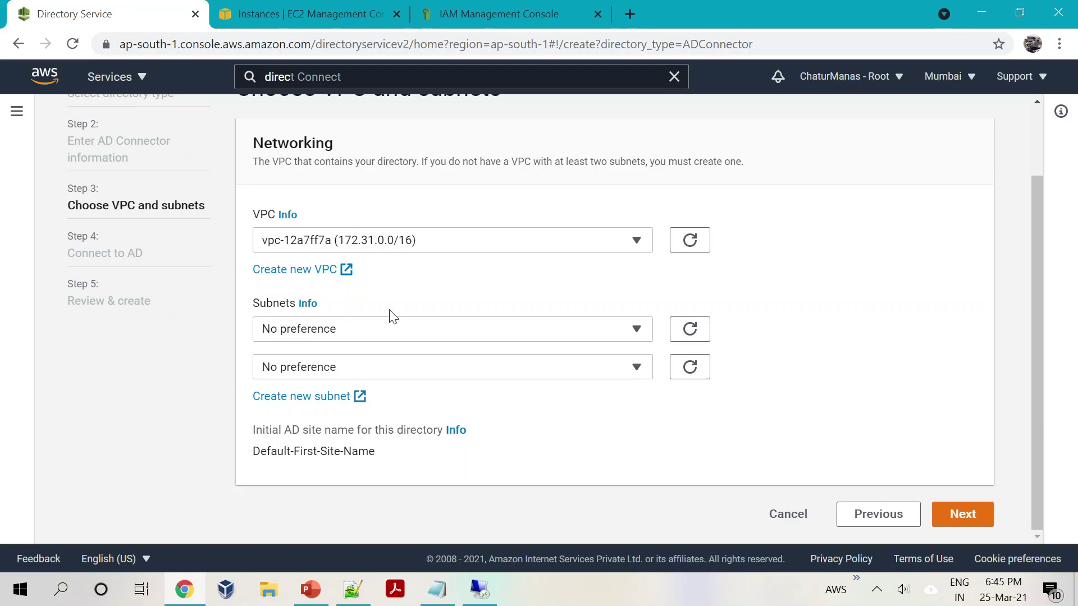
click(368, 248)
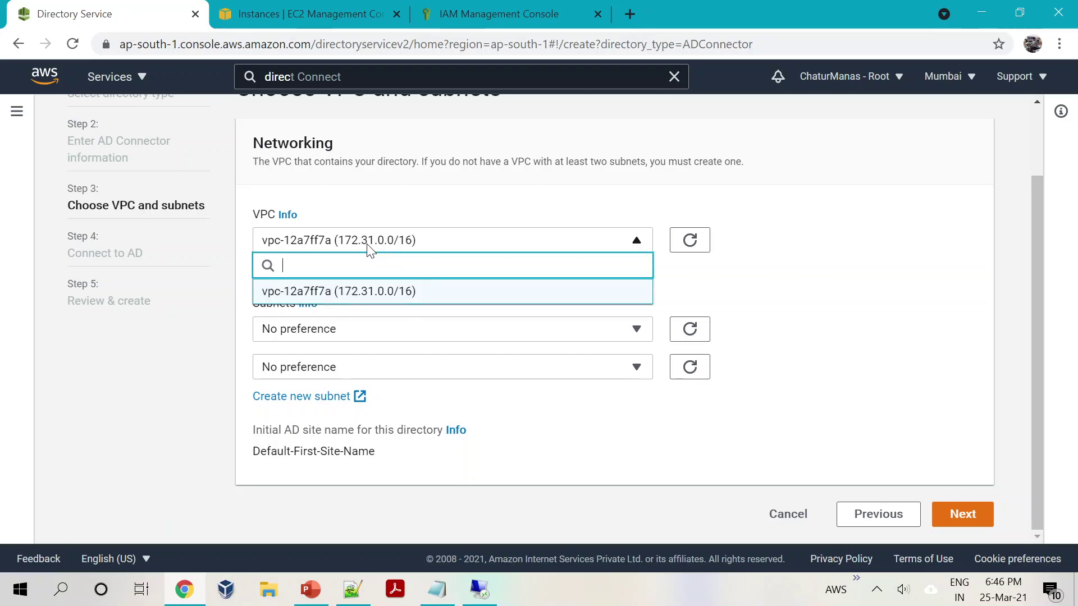
click(884, 336)
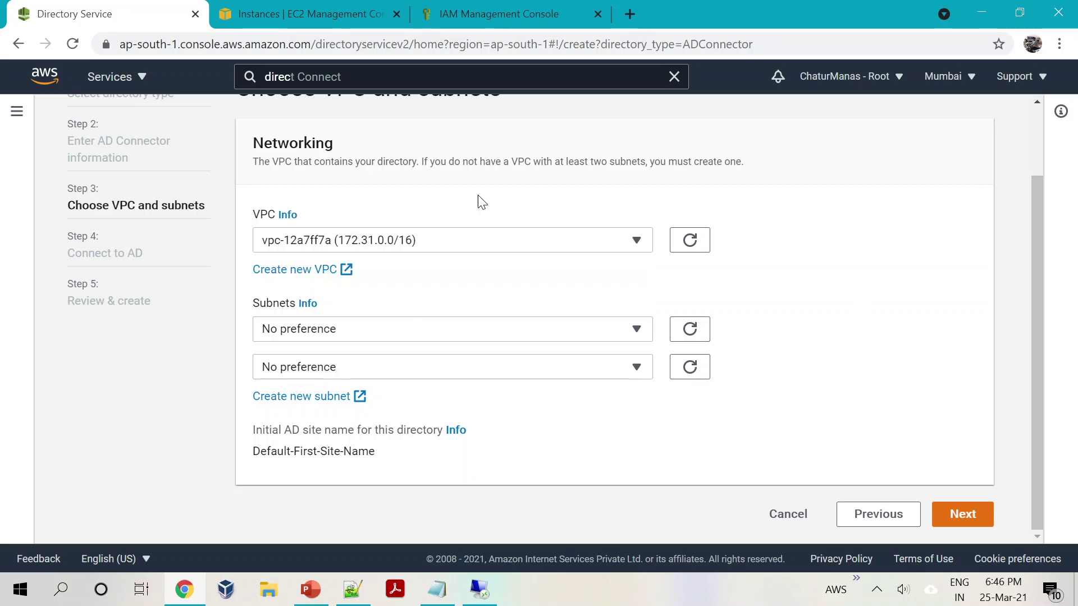
click(368, 335)
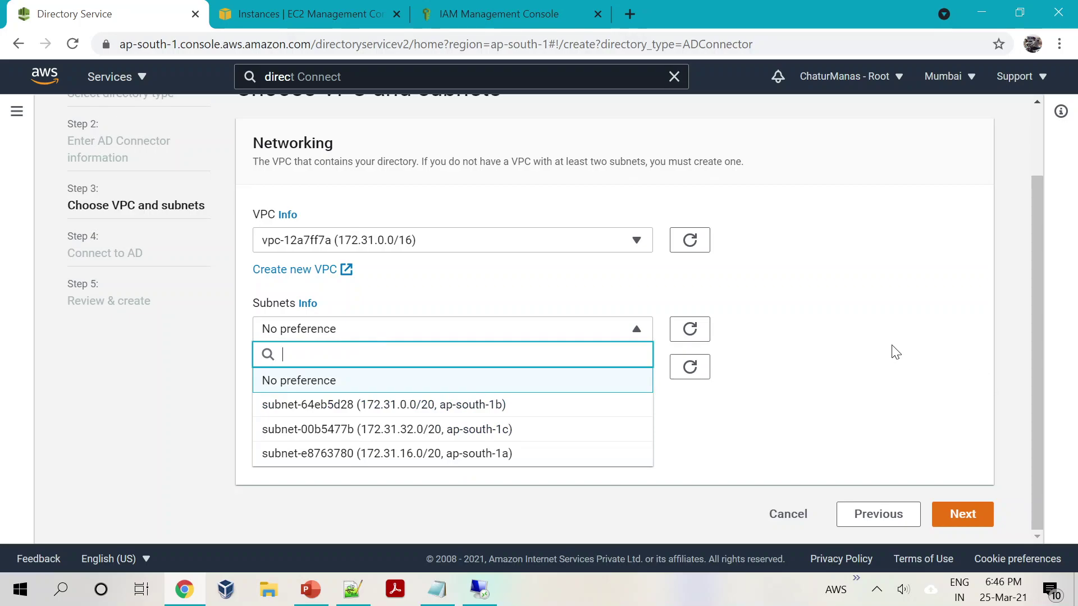
click(788, 314)
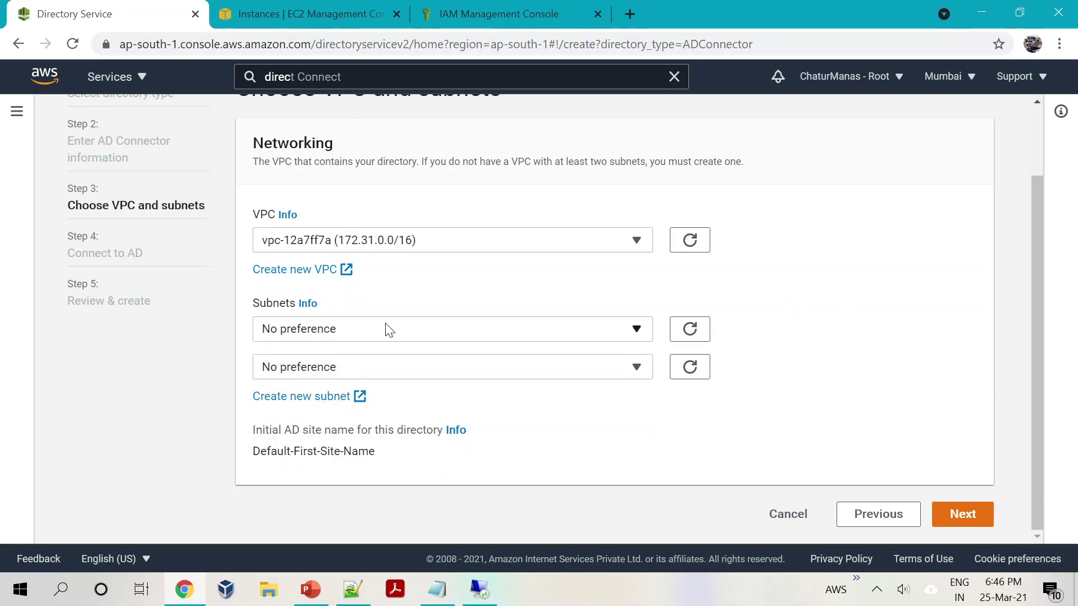
click(359, 339)
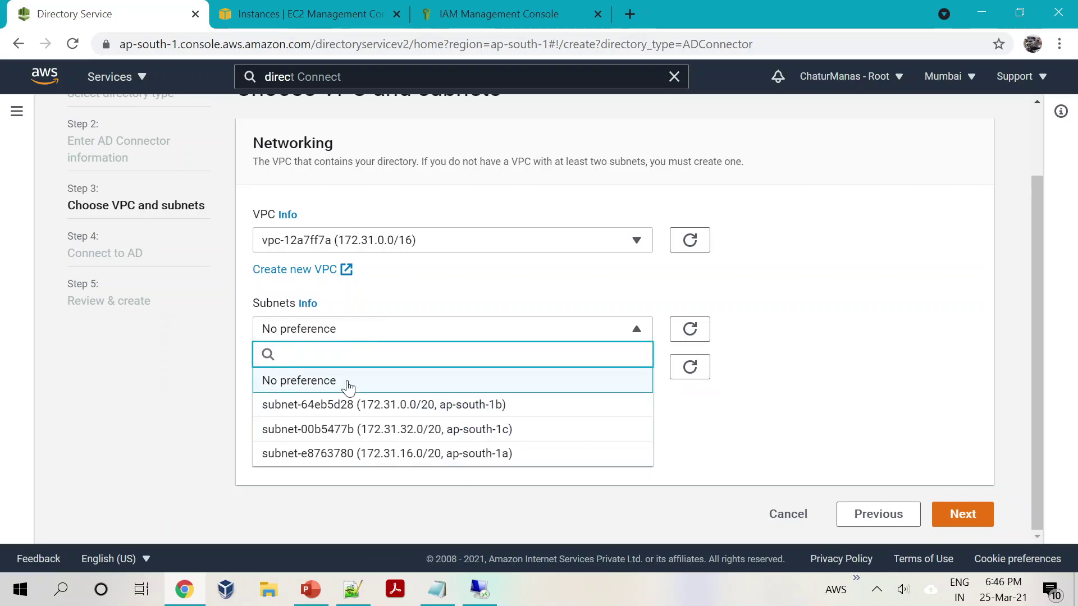
click(413, 298)
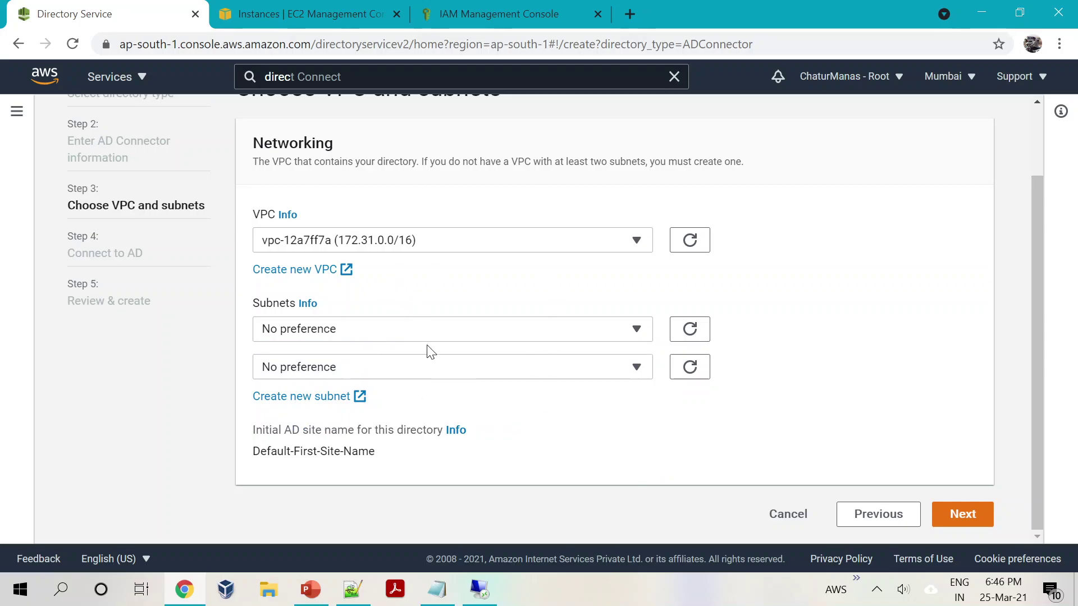
click(380, 335)
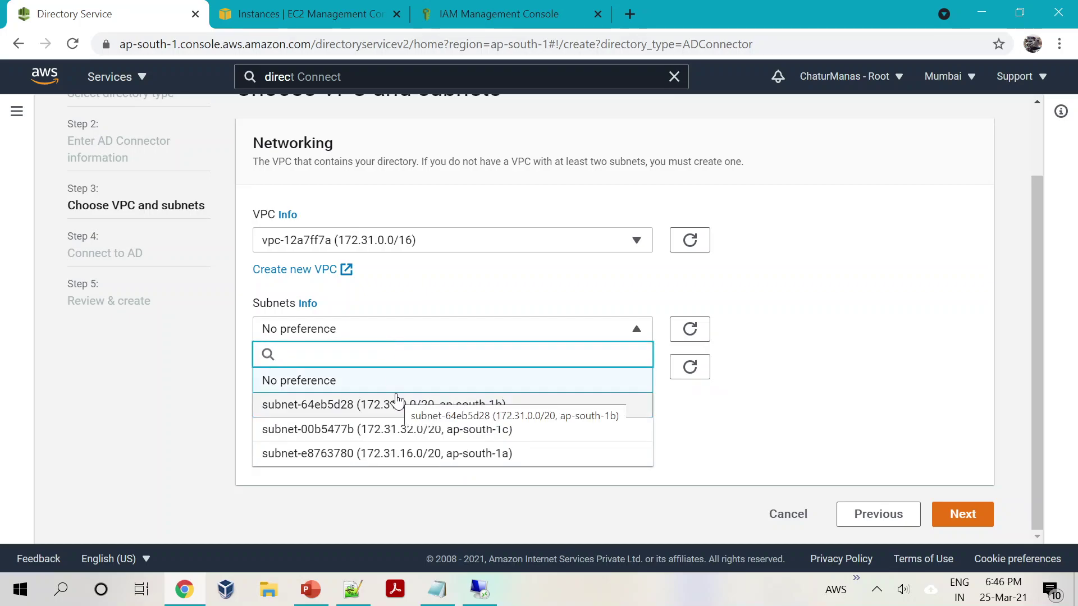
click(423, 411)
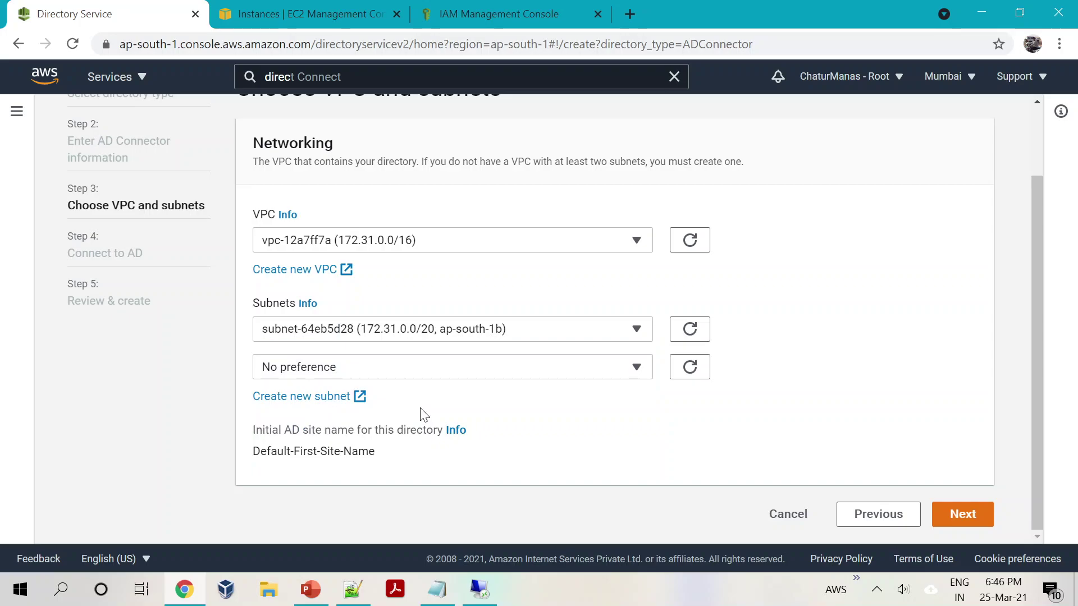
click(418, 367)
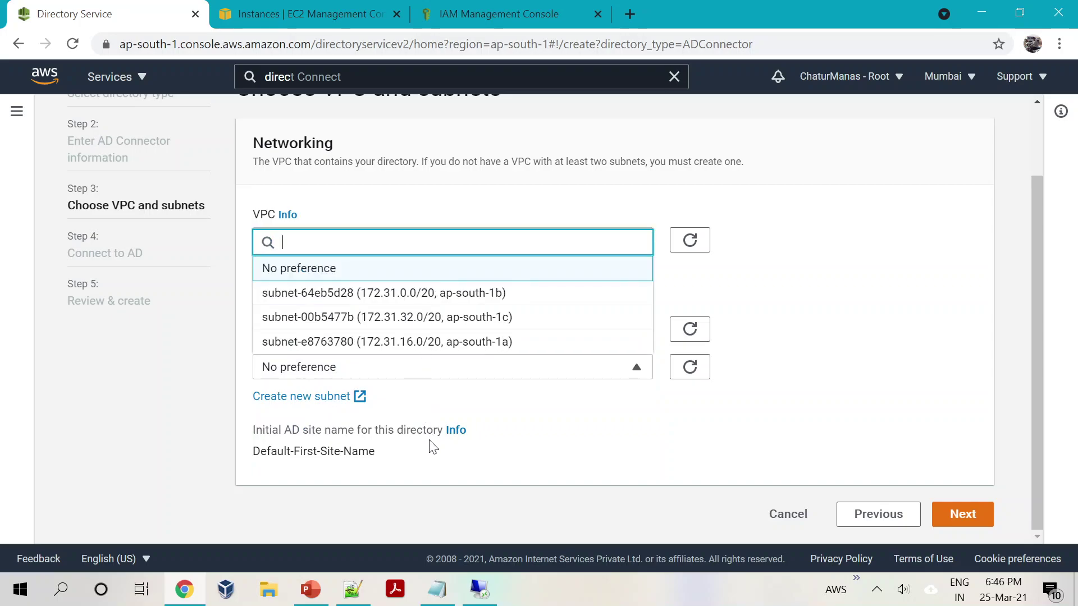
click(419, 342)
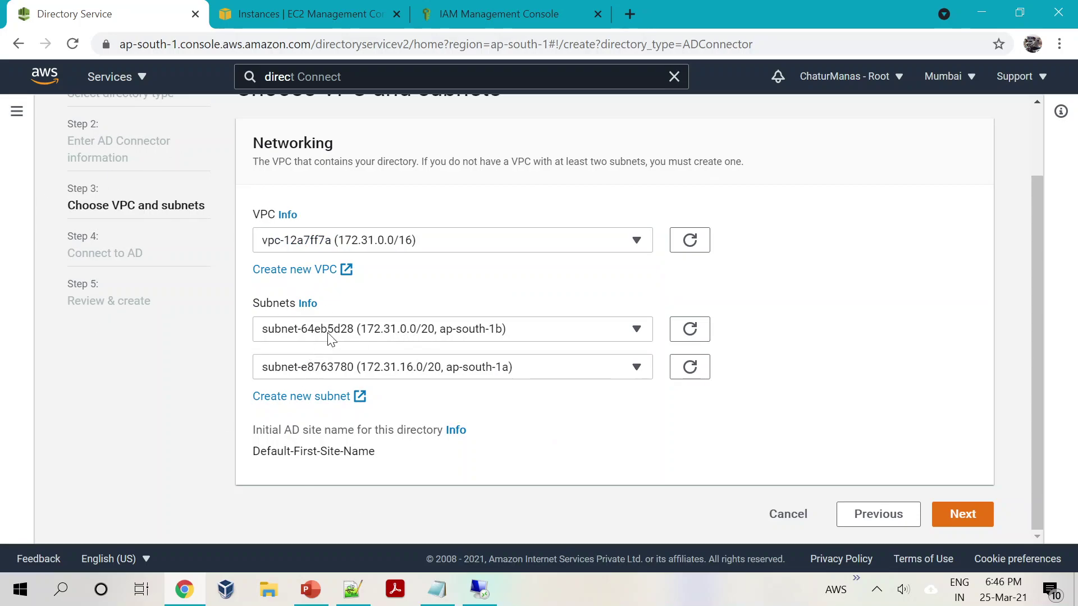
click(961, 514)
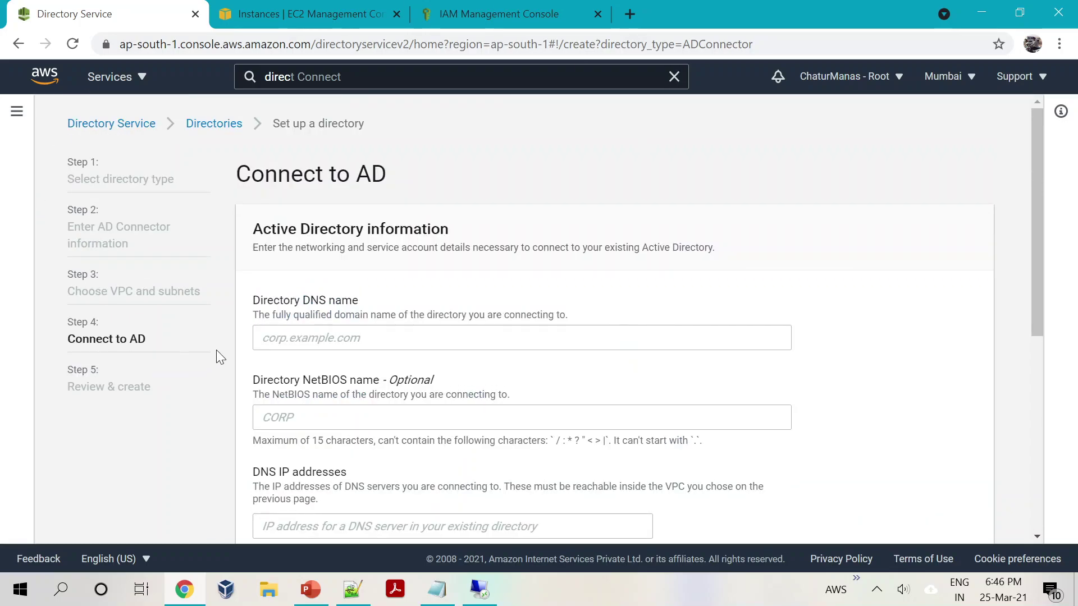
Step: Enter chaturmanas.in as the directory DNS name, then look up the AD Server instance in EC2
click(315, 337)
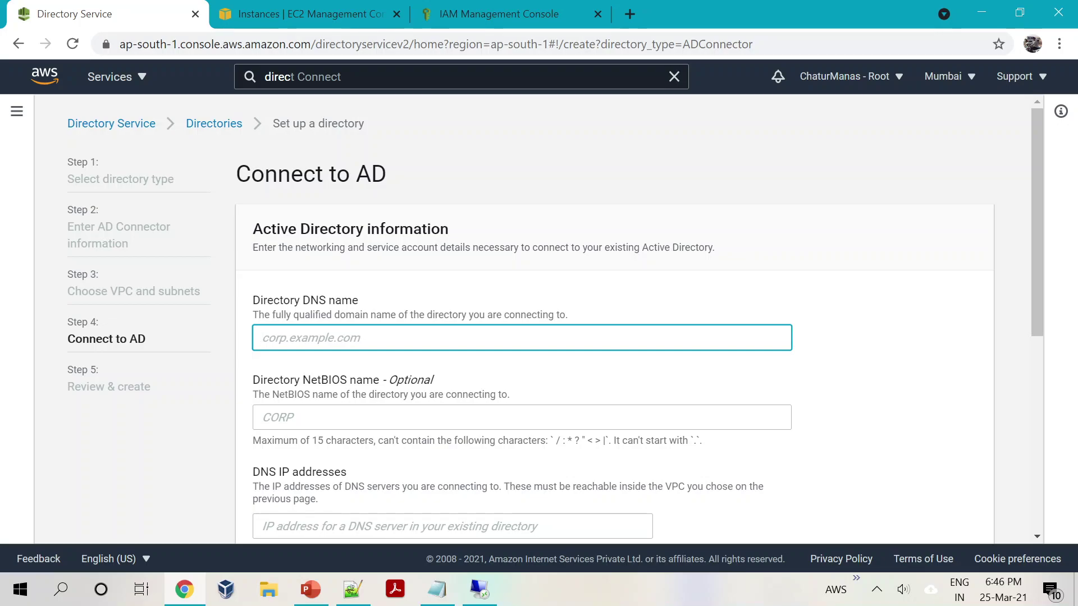
text(chaturmanas.in)
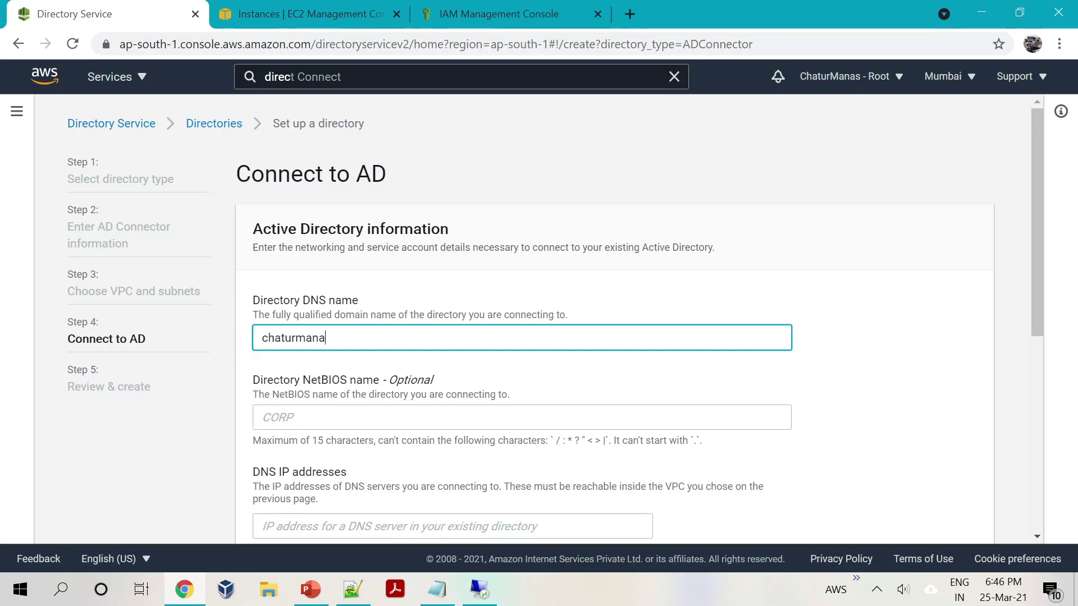
click(370, 308)
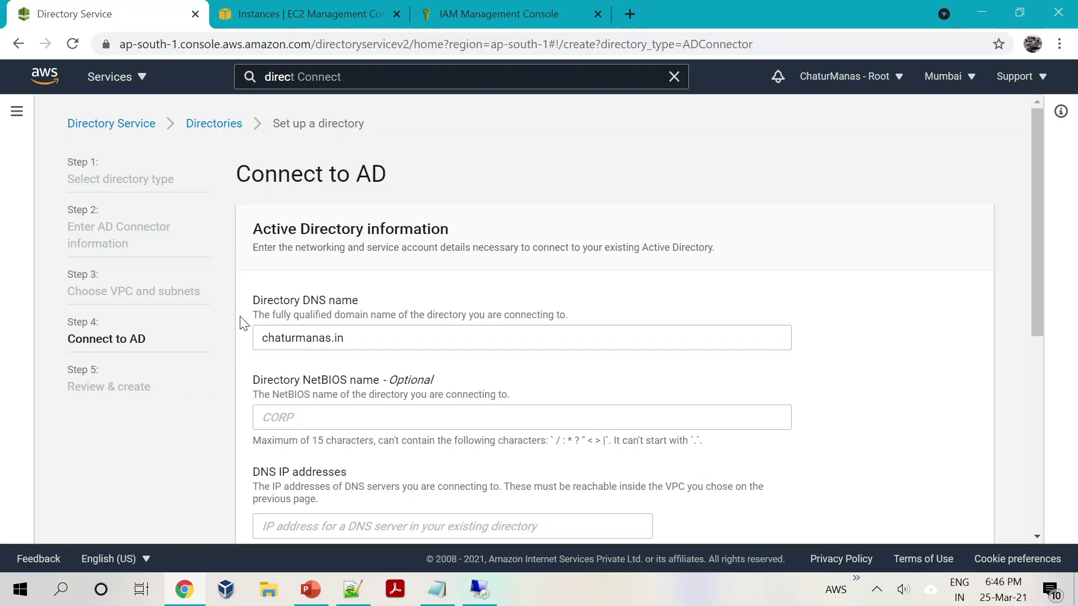
scroll(342, 422, down, 2)
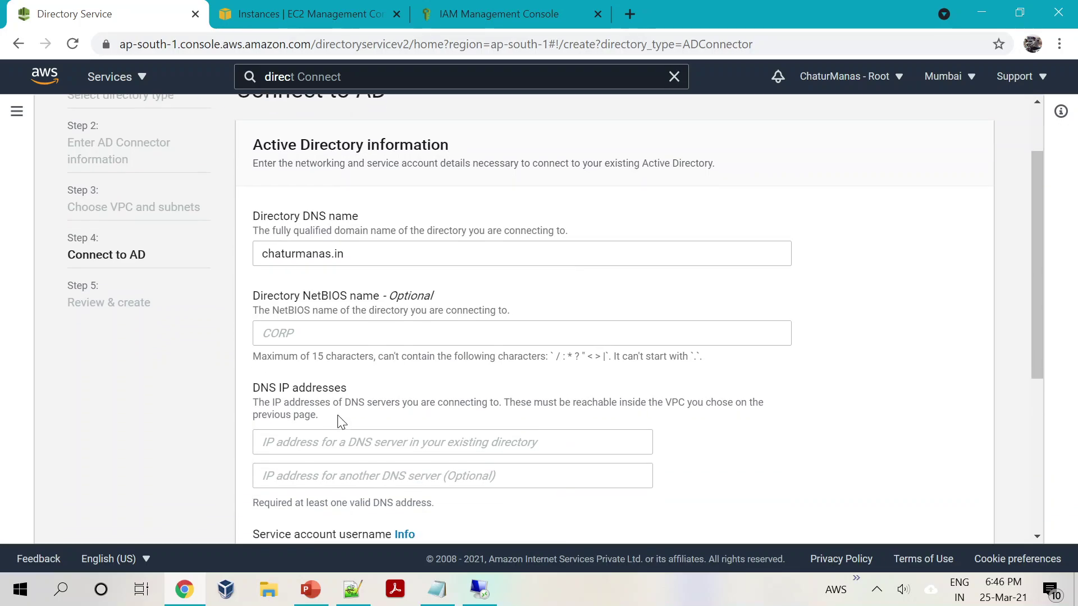
scroll(341, 422, down, 1)
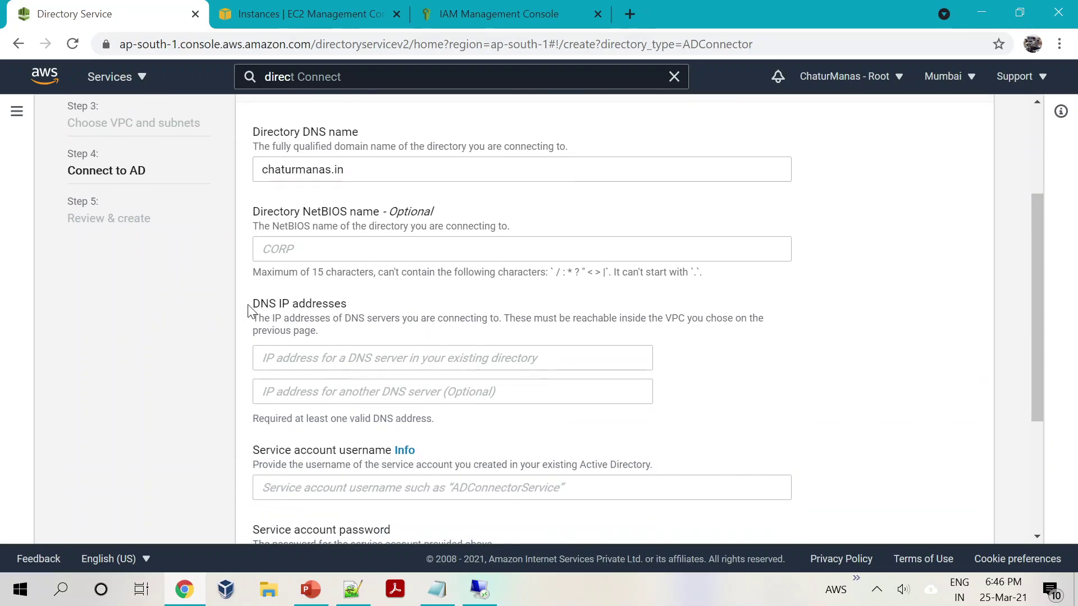
click(393, 358)
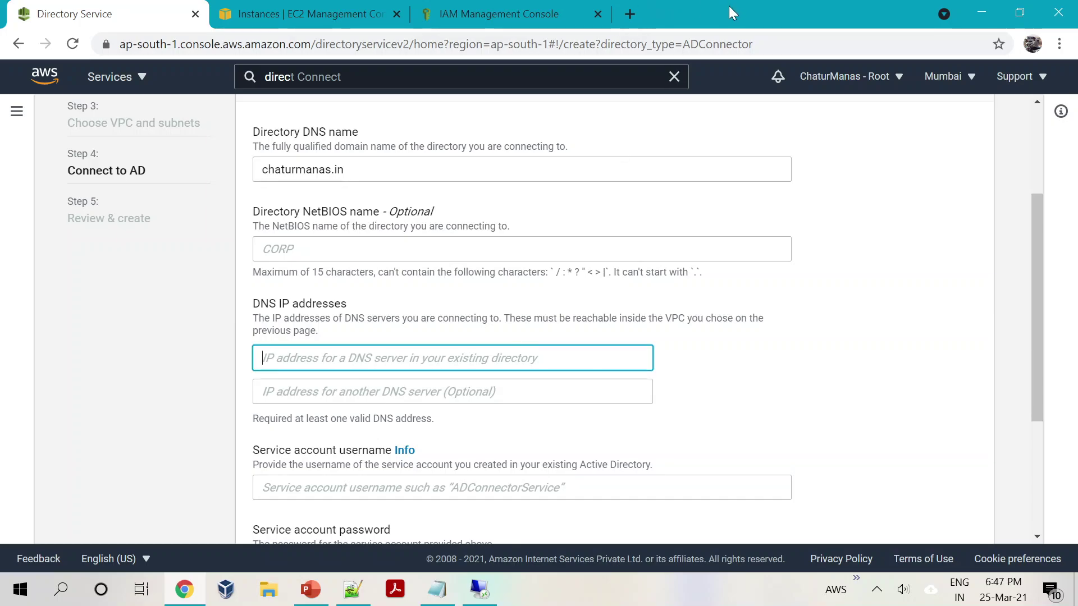
click(281, 14)
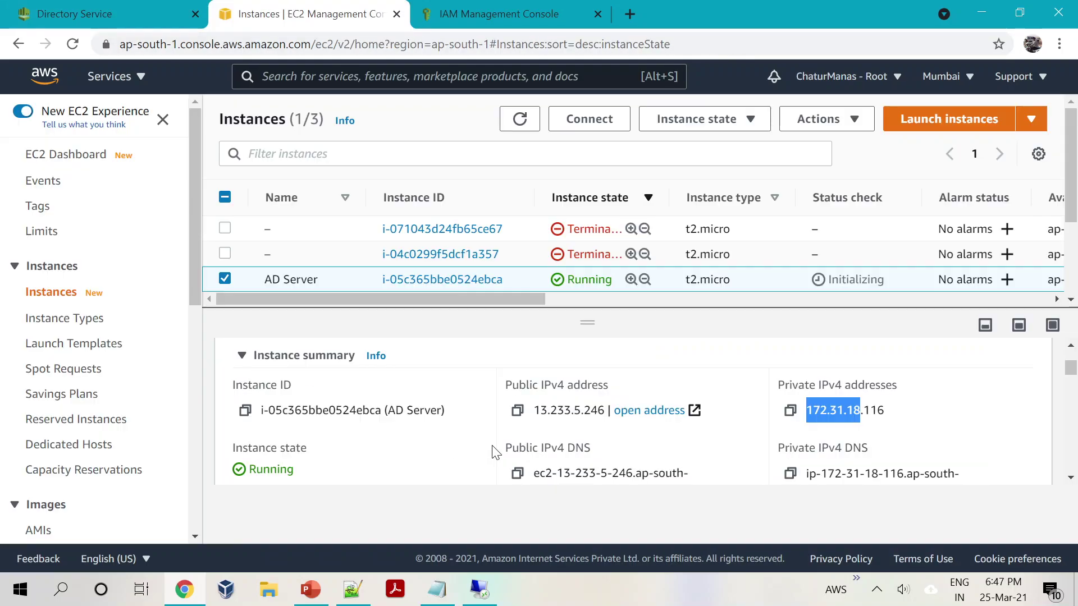
Step: Copy the AD Server's private IP 172.31.18.116 into the DNS IP addresses field
click(820, 409)
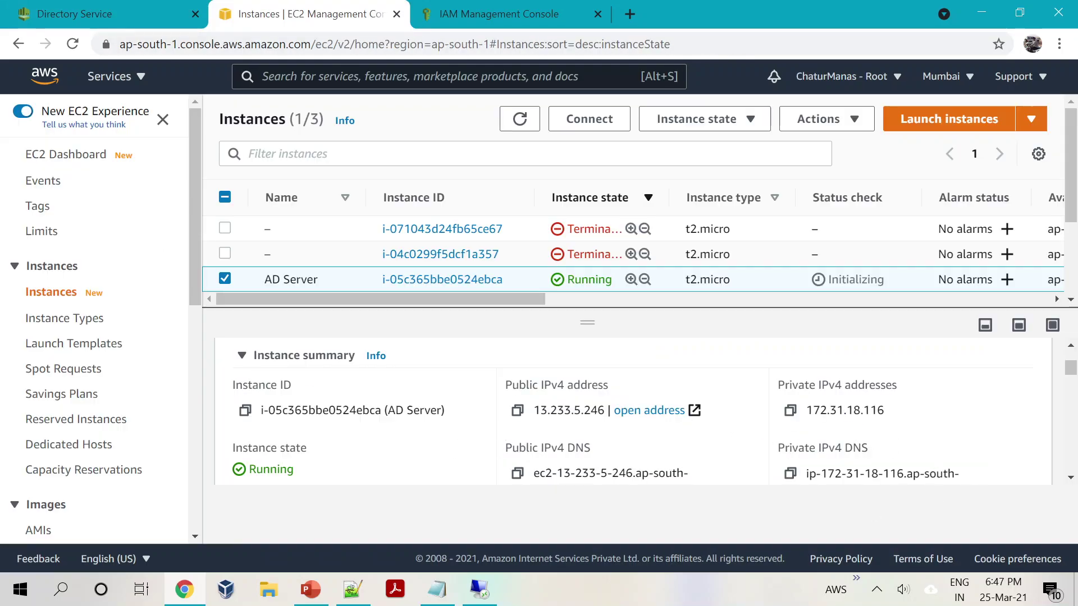
drag(807, 410, 901, 421)
key(ctrl+c)
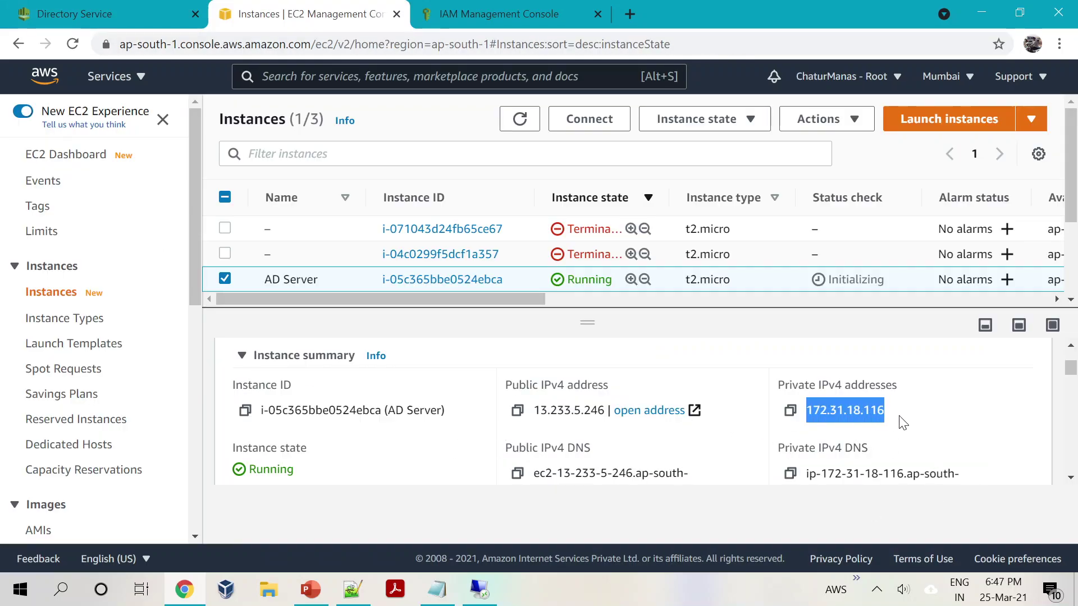
click(83, 15)
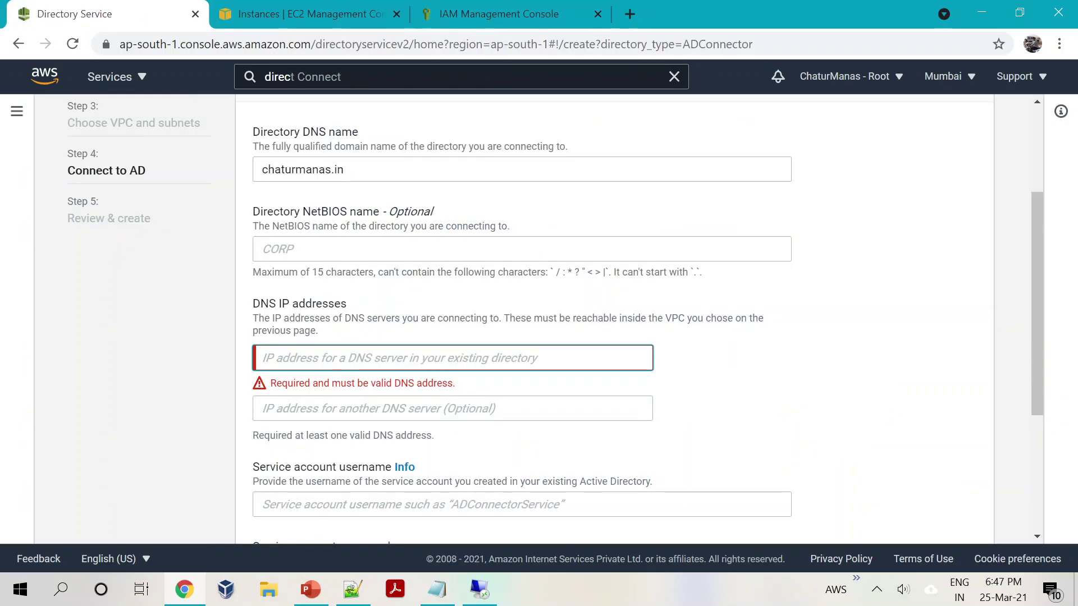
key(ctrl+v)
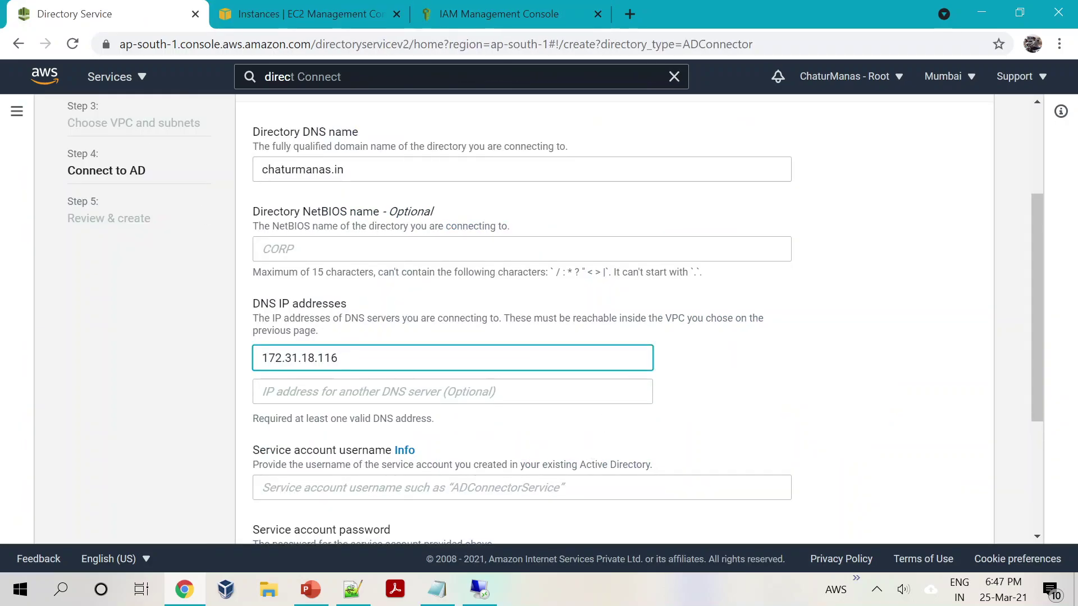
scroll(458, 424, down, 3)
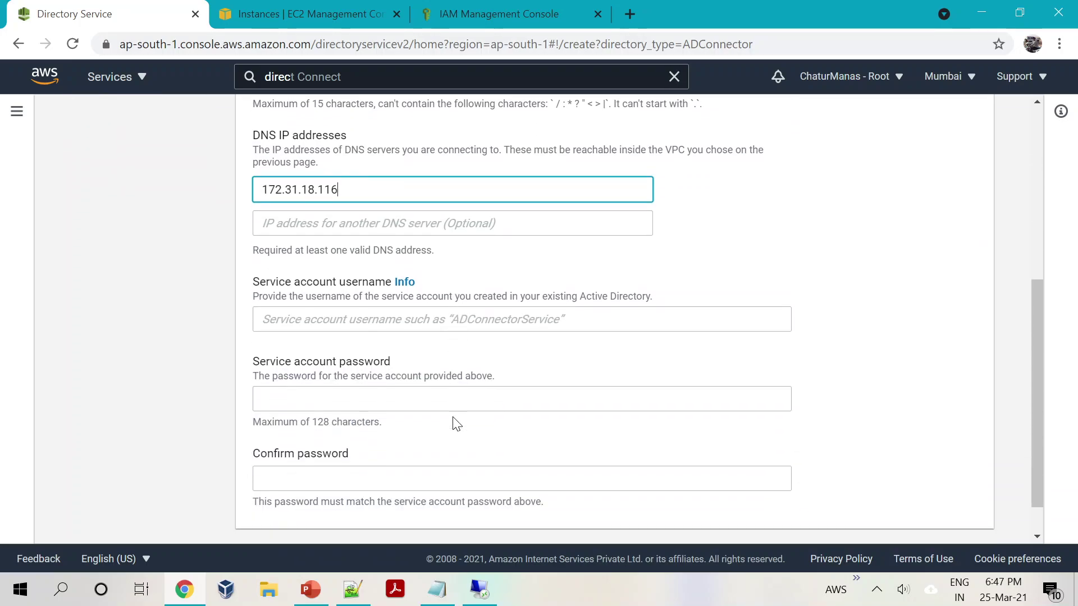
scroll(365, 252, down, 1)
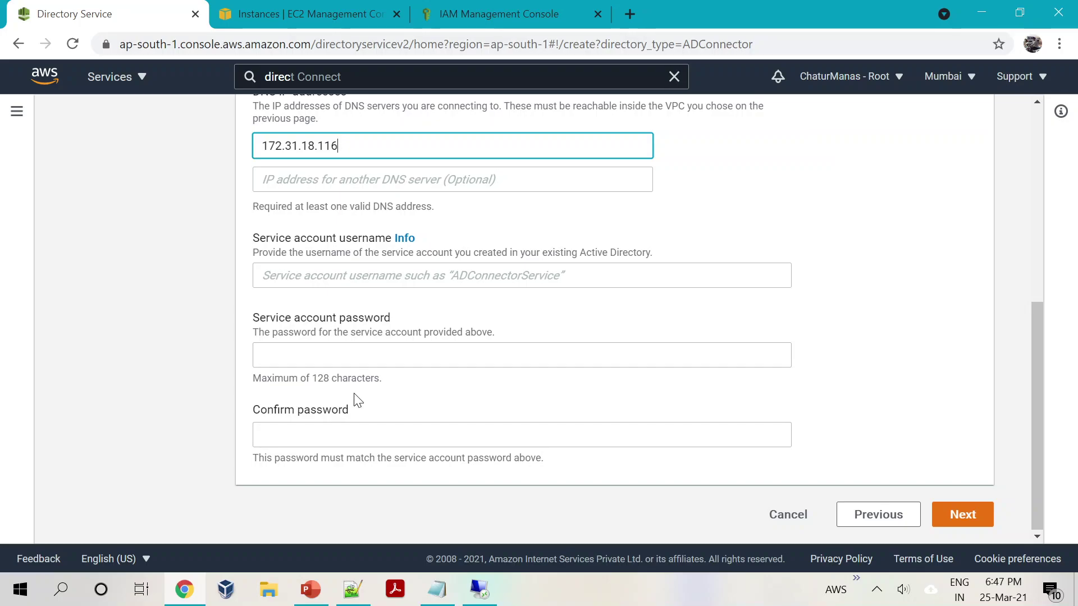
Step: Set the service account to Administrator with its password confirmed, and continue to review
click(359, 275)
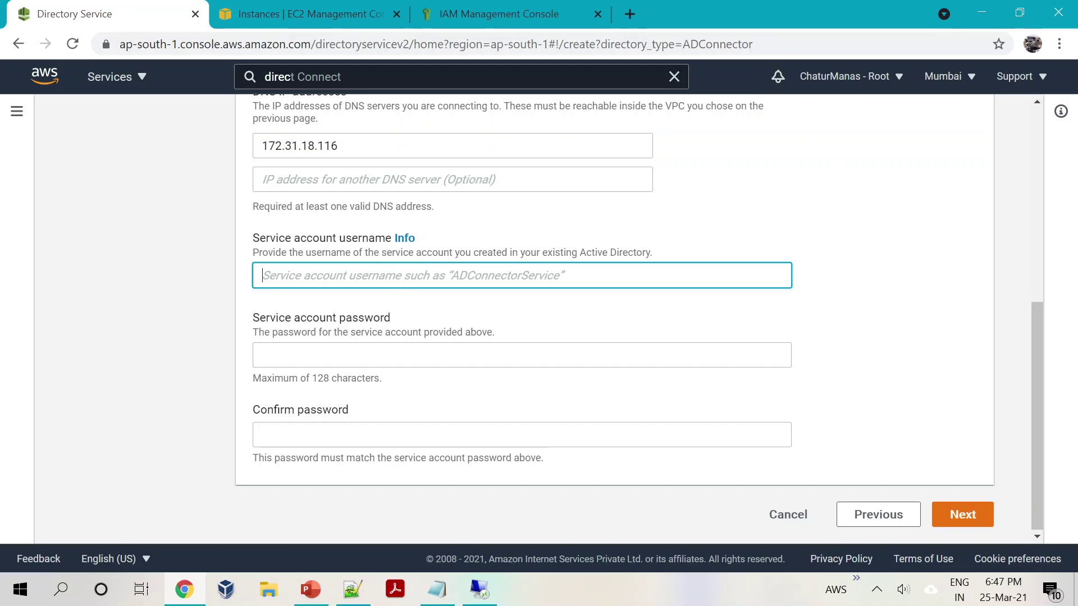
text(Admi)
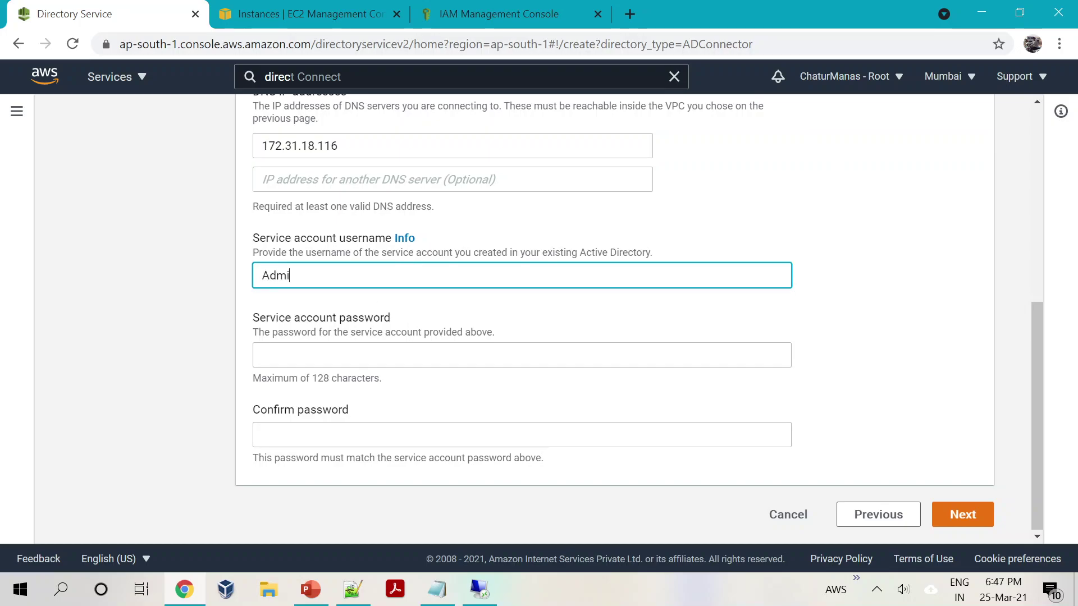
text(nistrator)
click(262, 354)
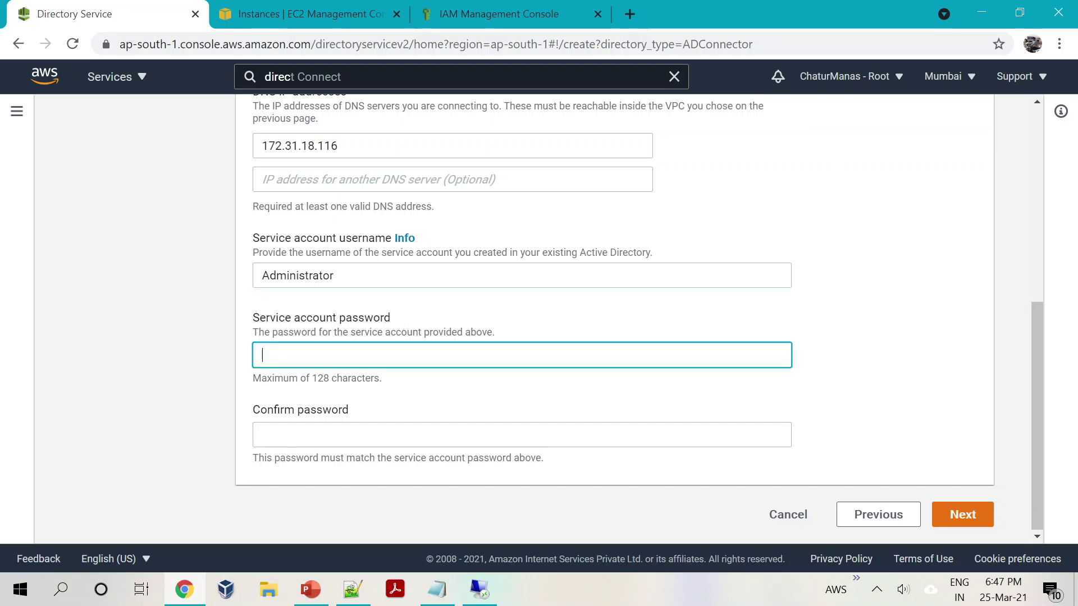
text(************)
key(Tab)
text(**********)
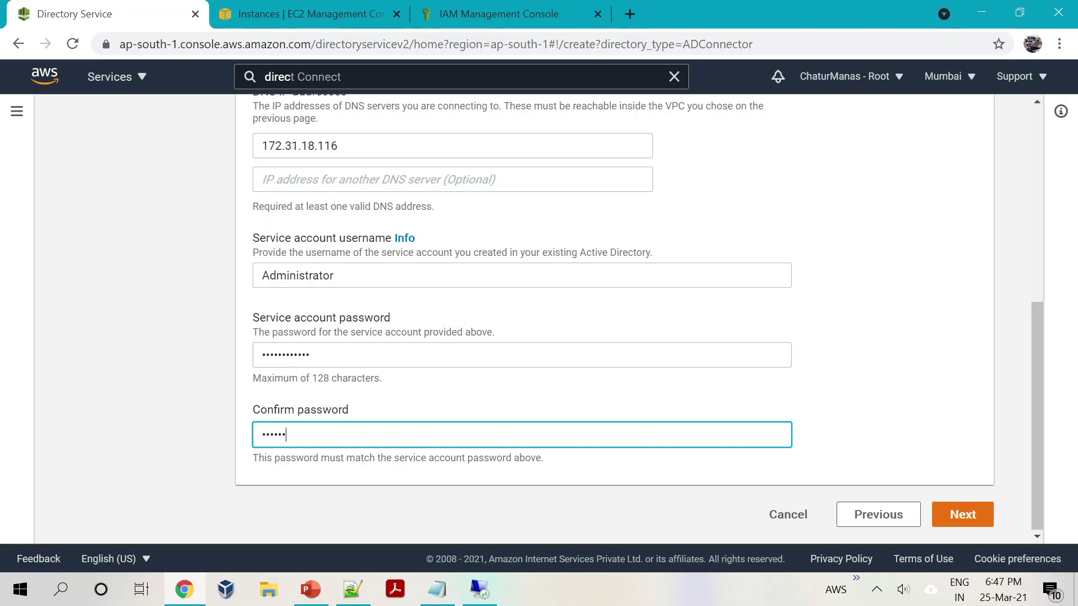
text(**)
click(959, 514)
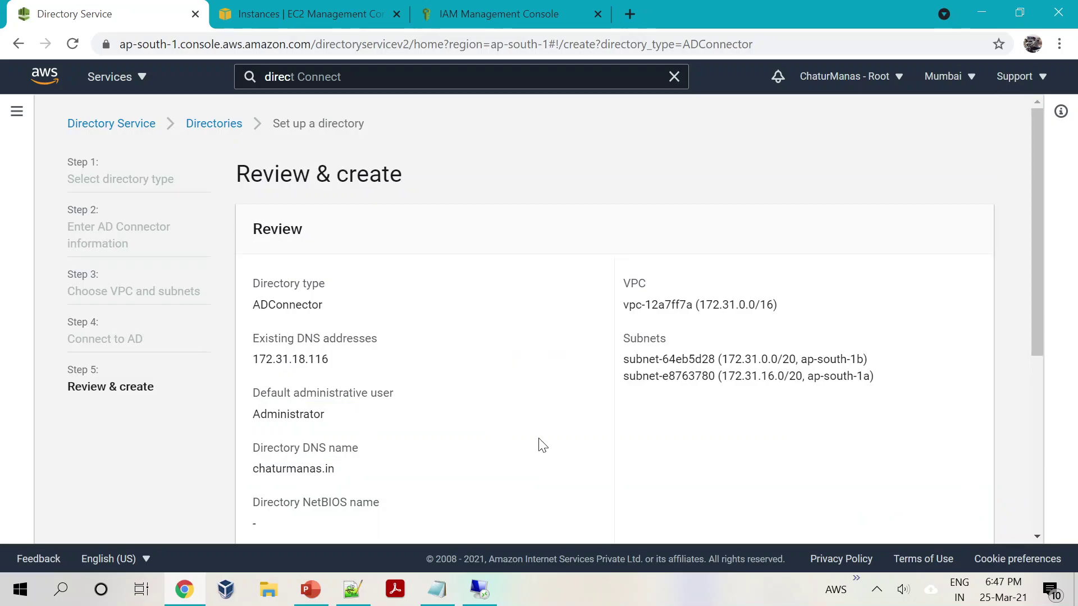
Step: Create the chaturmanas.in AD Connector and check its Active status in the Directories table
scroll(527, 461, down, 5)
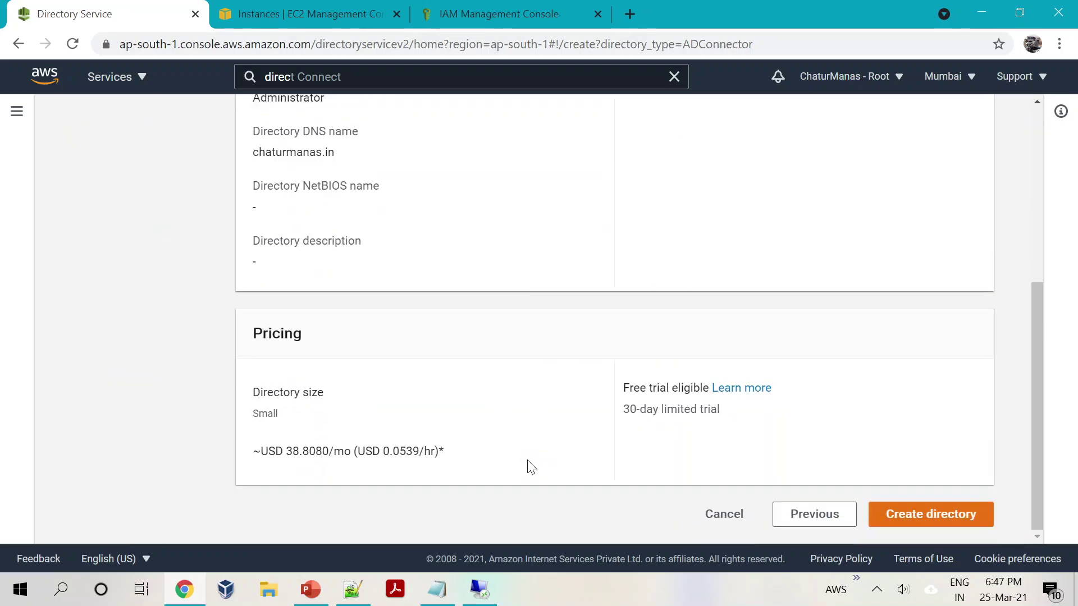
click(927, 514)
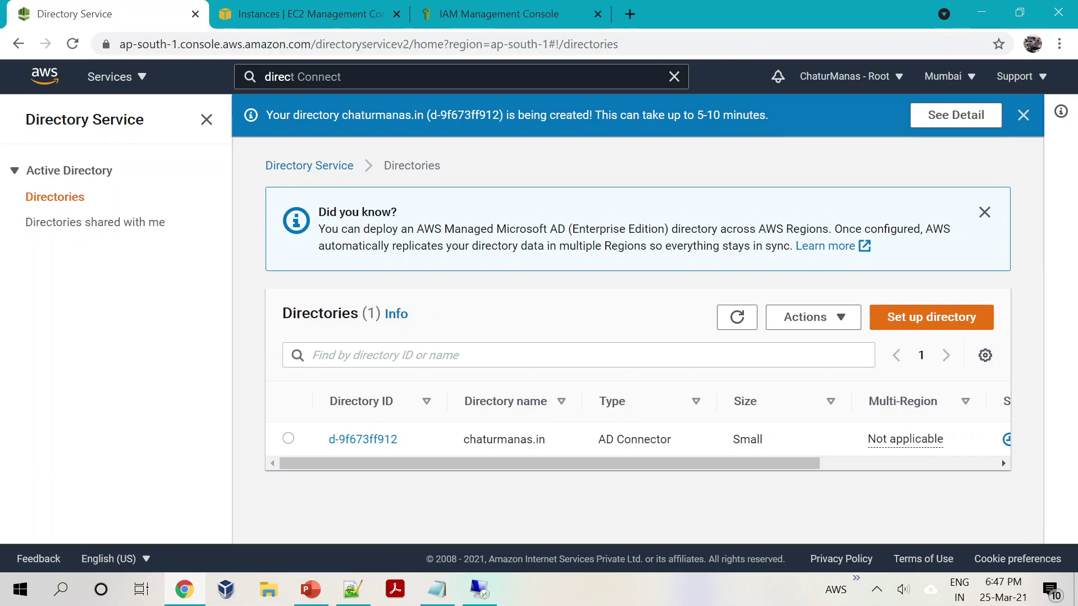
drag(475, 464, 542, 444)
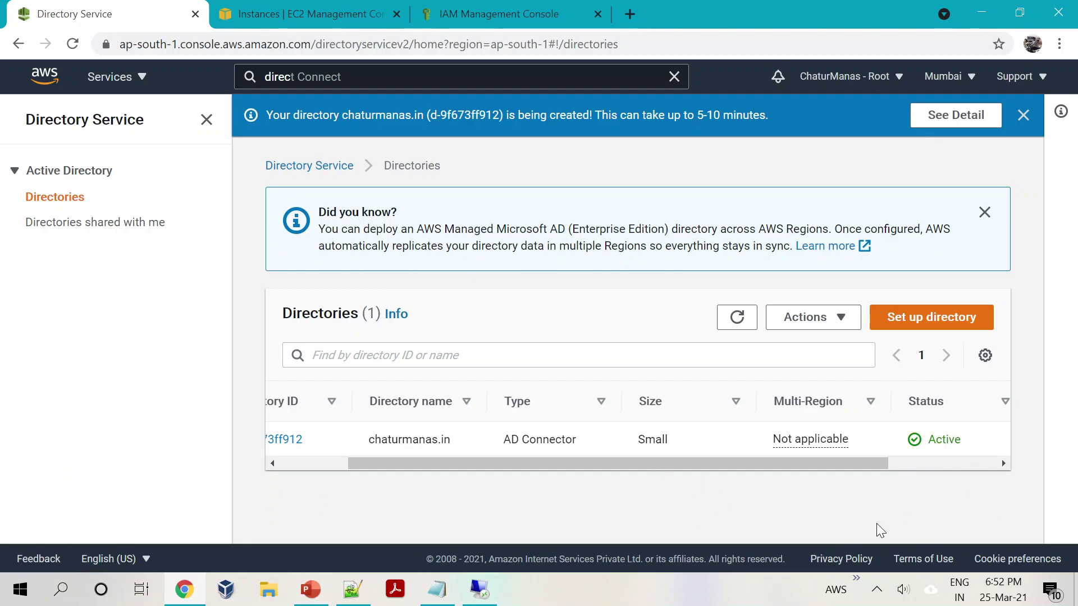
click(877, 589)
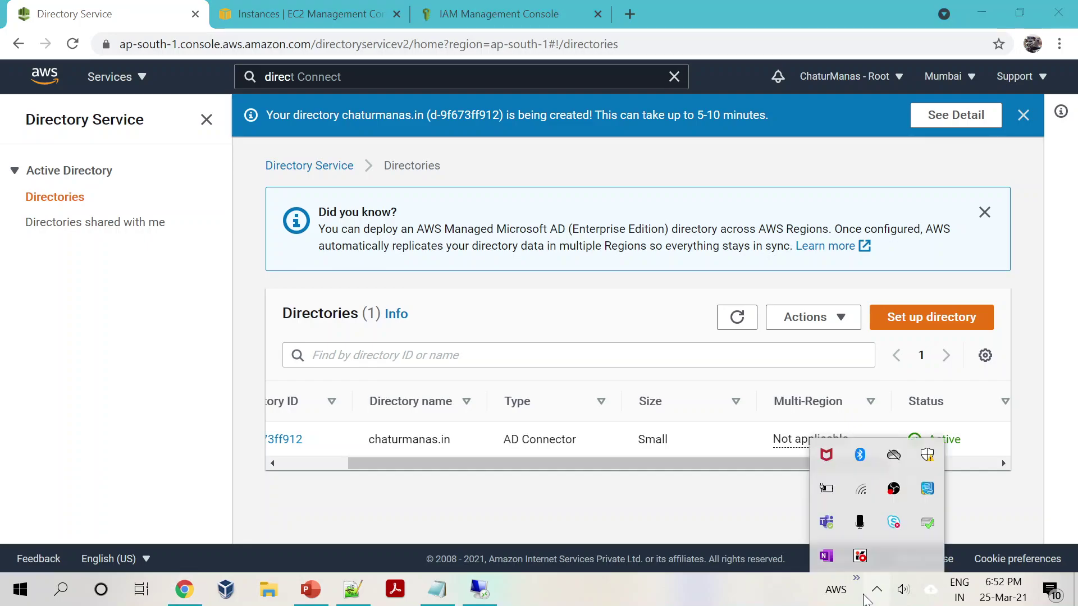
click(716, 587)
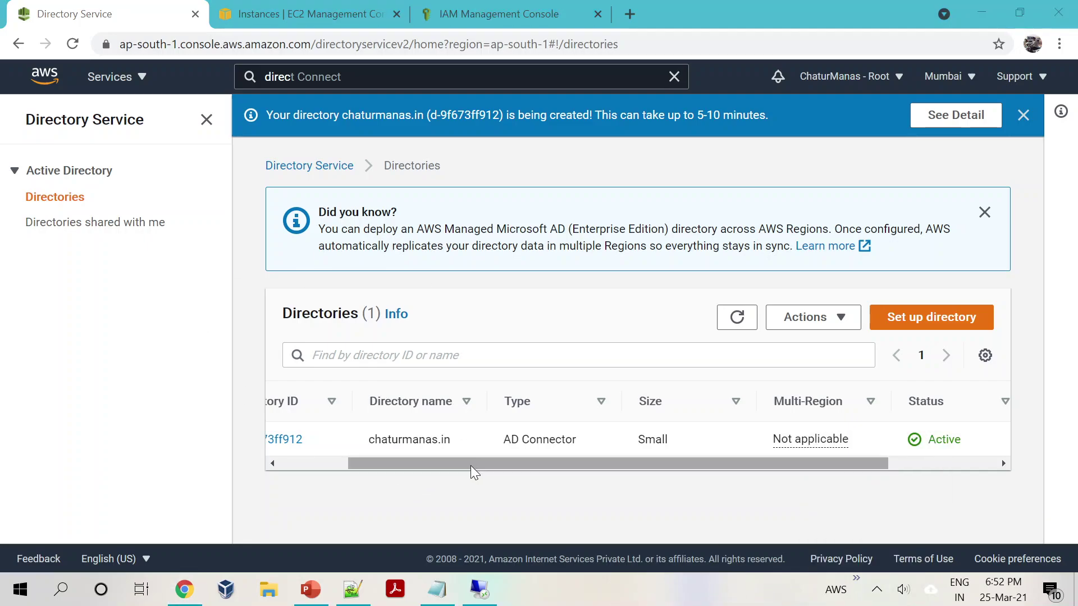
drag(471, 465, 357, 447)
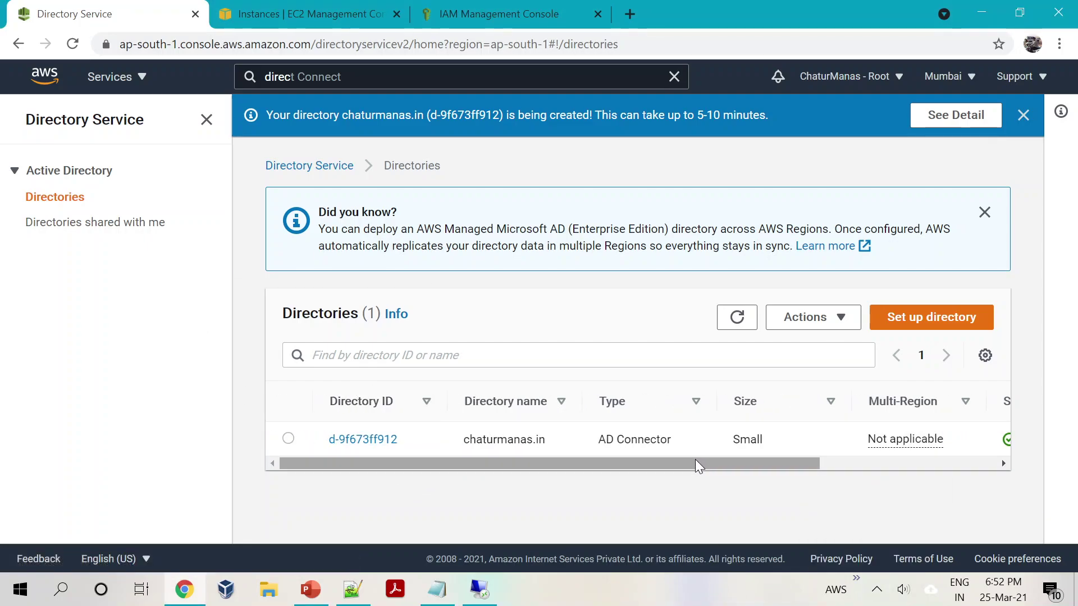
drag(797, 463, 354, 448)
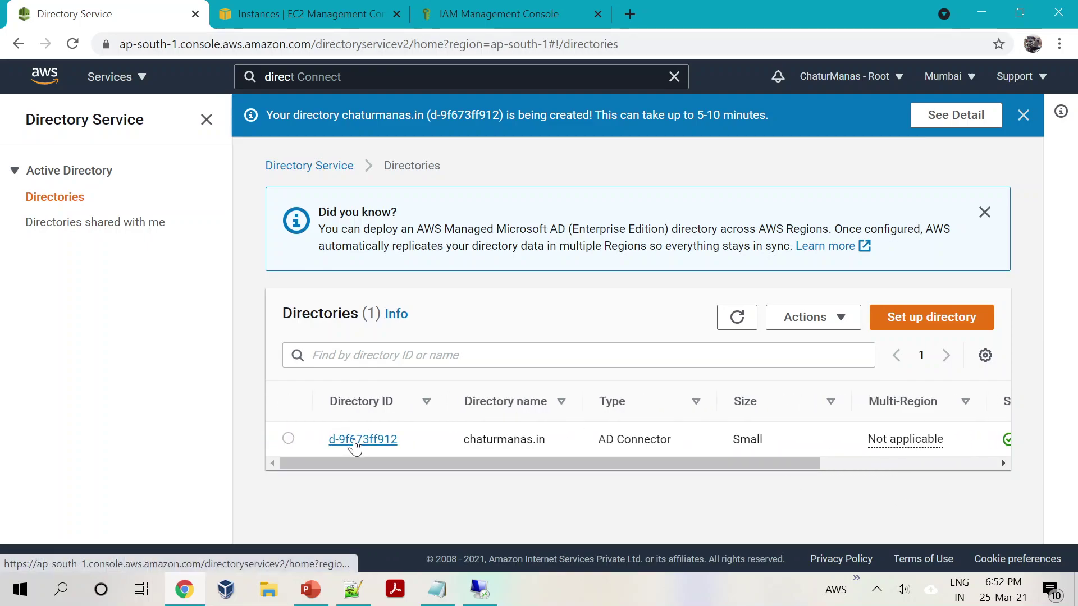
click(354, 441)
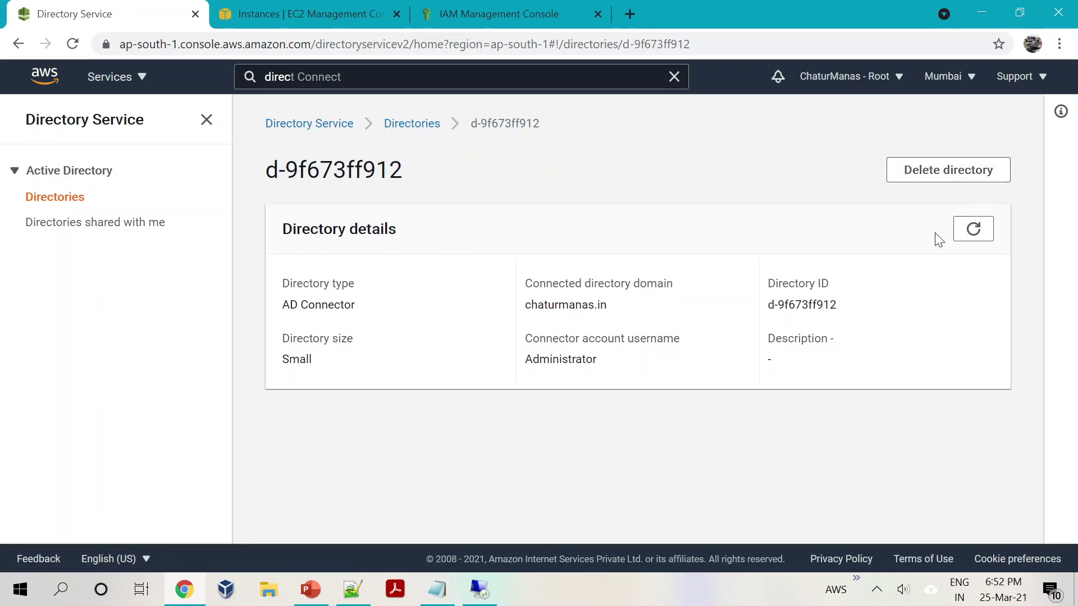
Step: Refresh d-9f673ff912's details and review connector IPs 172.31.29.47 and 172.31.1.193
click(976, 238)
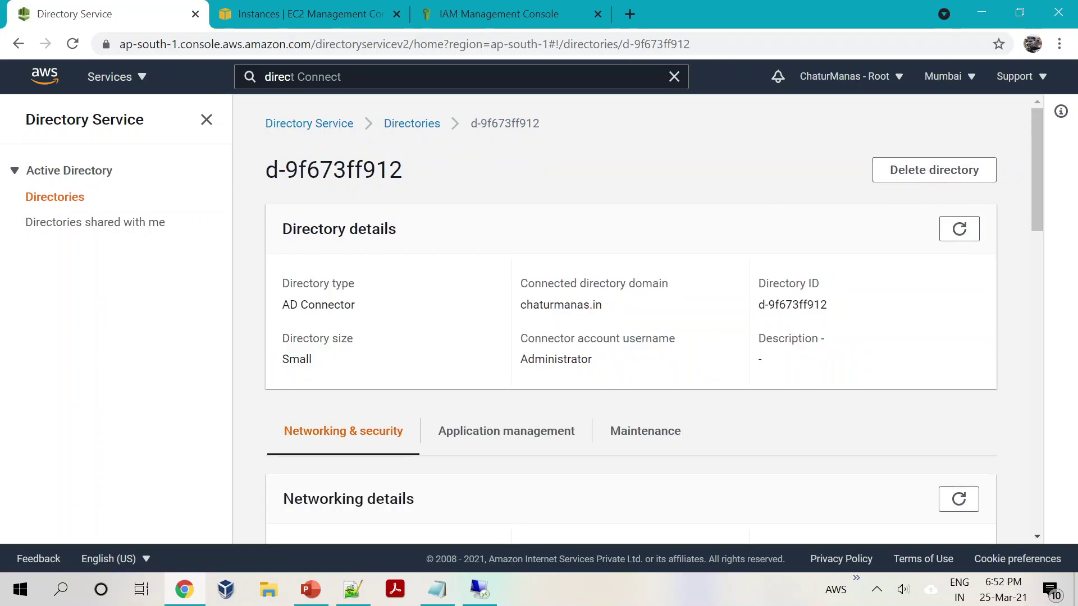
scroll(565, 353, down, 5)
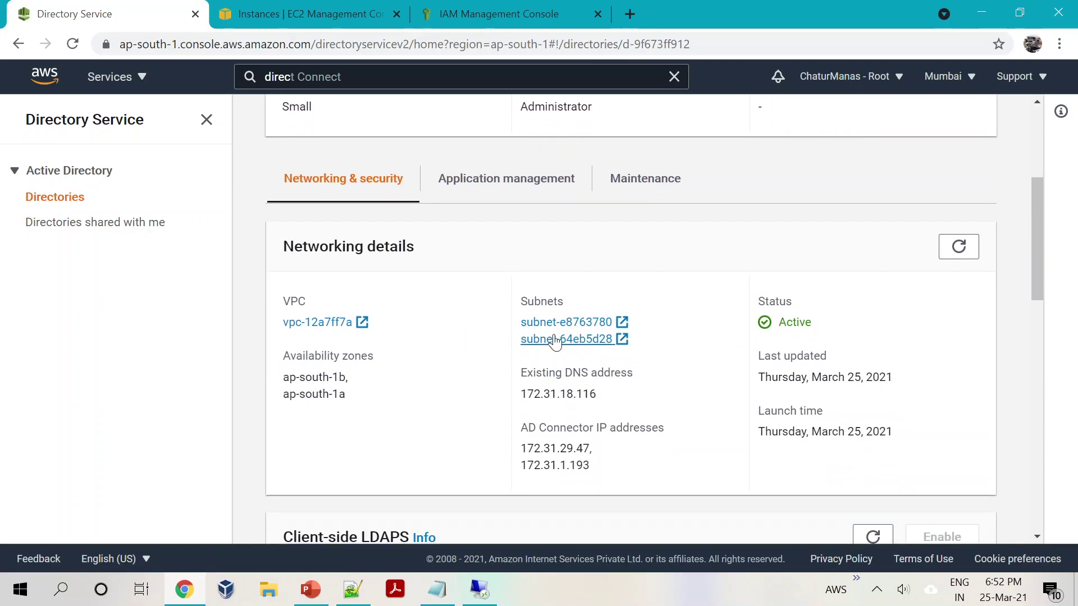
scroll(642, 391, down, 1)
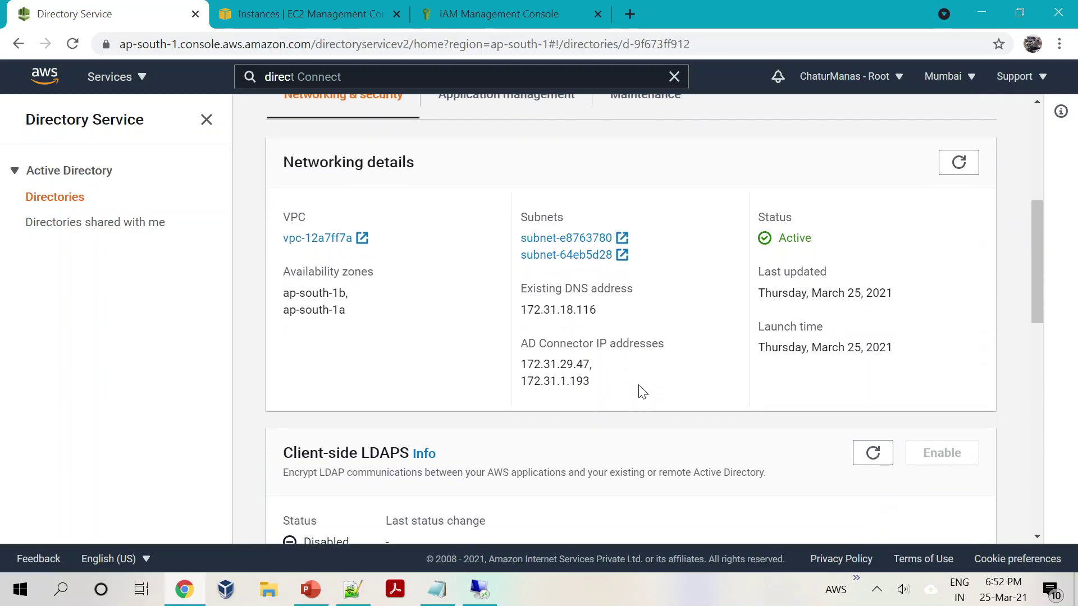
scroll(572, 345, down, 5)
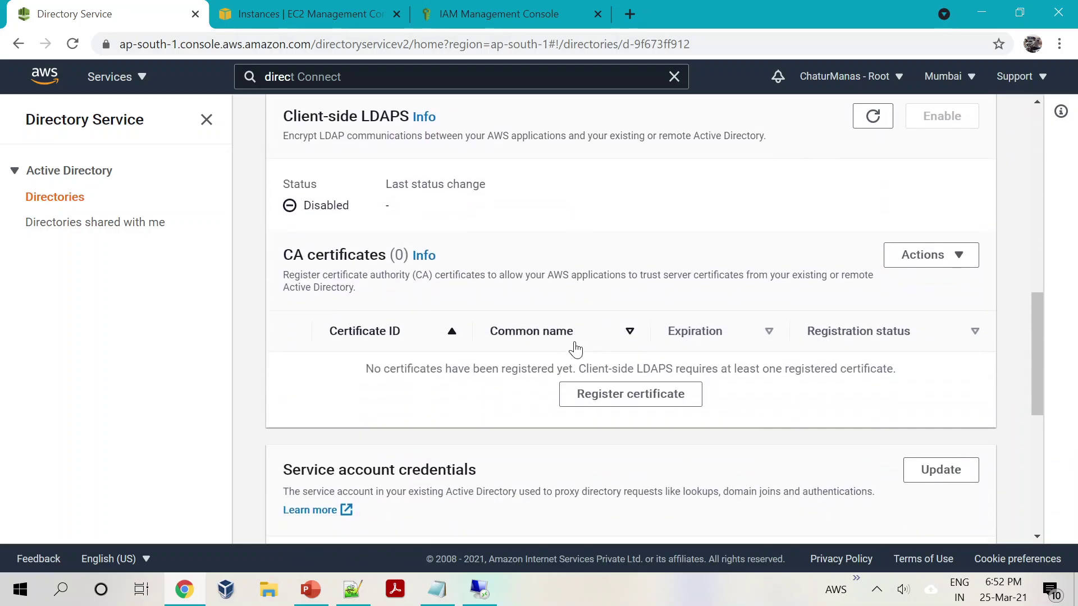
scroll(573, 352, down, 6)
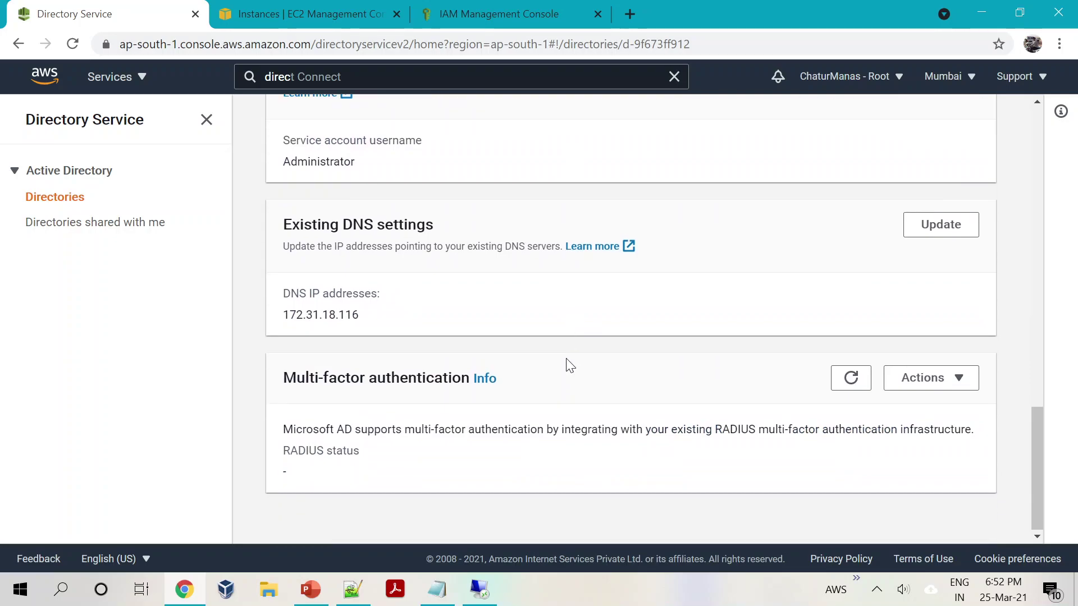
scroll(569, 365, up, 11)
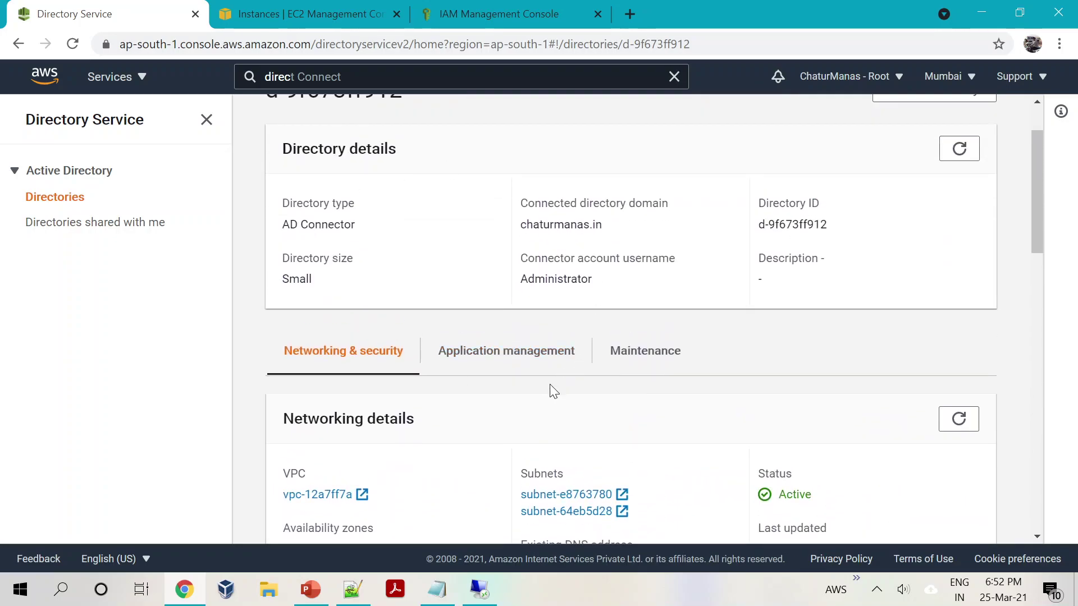
click(508, 362)
Step: Scroll the Application management tab to see every app, including Amazon WorkSpaces, listed as Disabled
scroll(523, 425, down, 4)
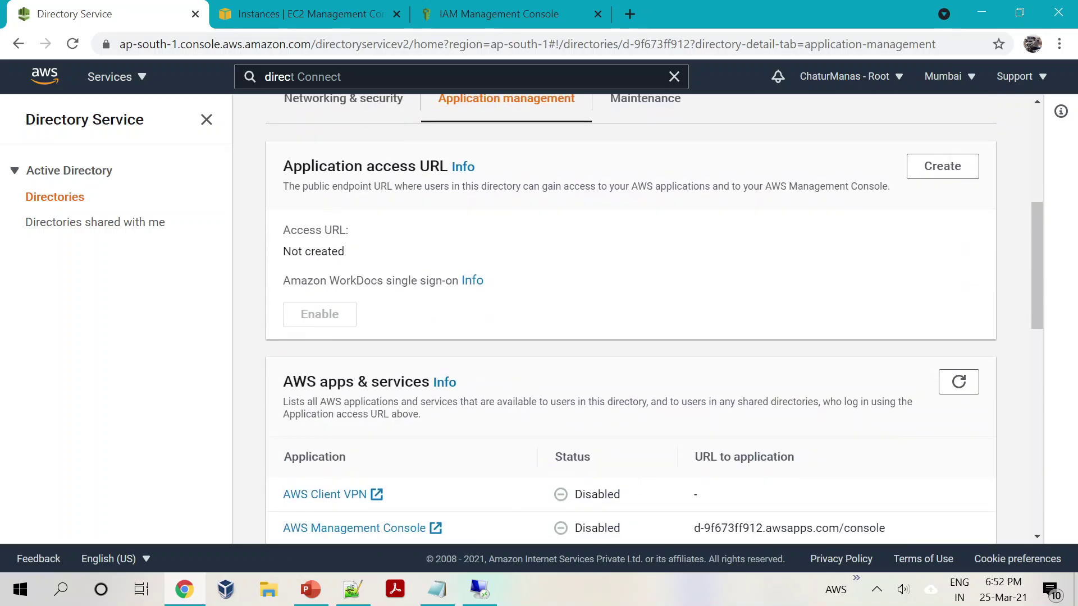
drag(283, 230, 397, 238)
click(623, 269)
scroll(462, 375, down, 3)
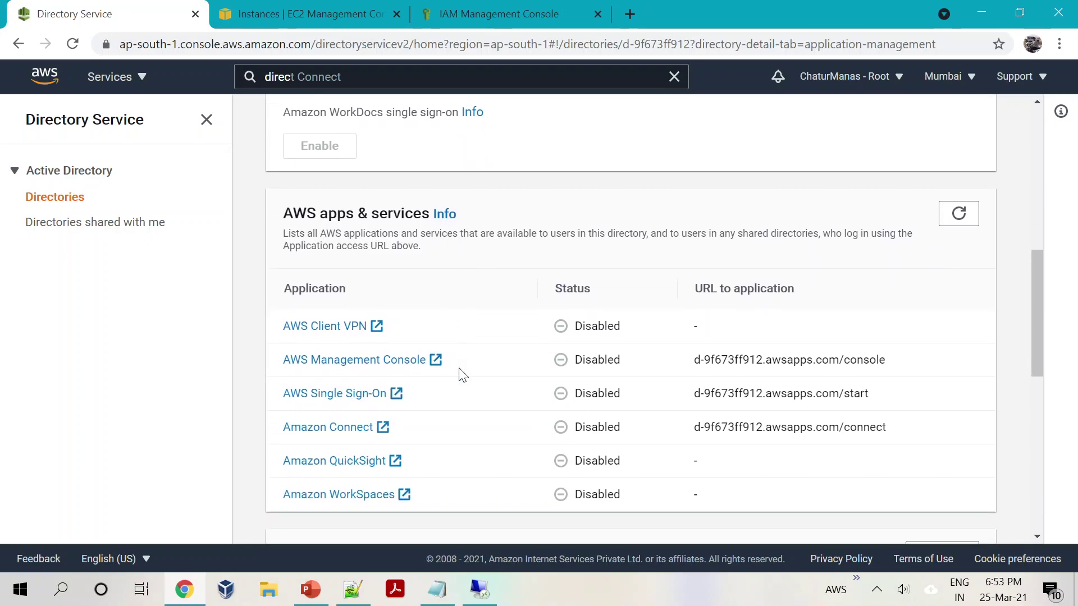
scroll(461, 375, down, 1)
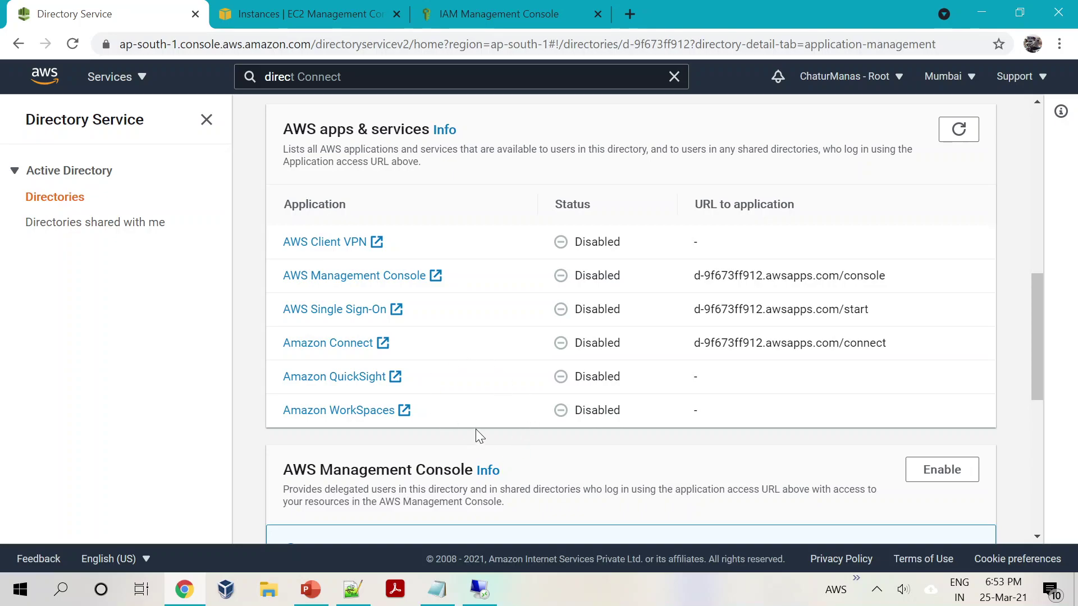
scroll(494, 453, down, 1)
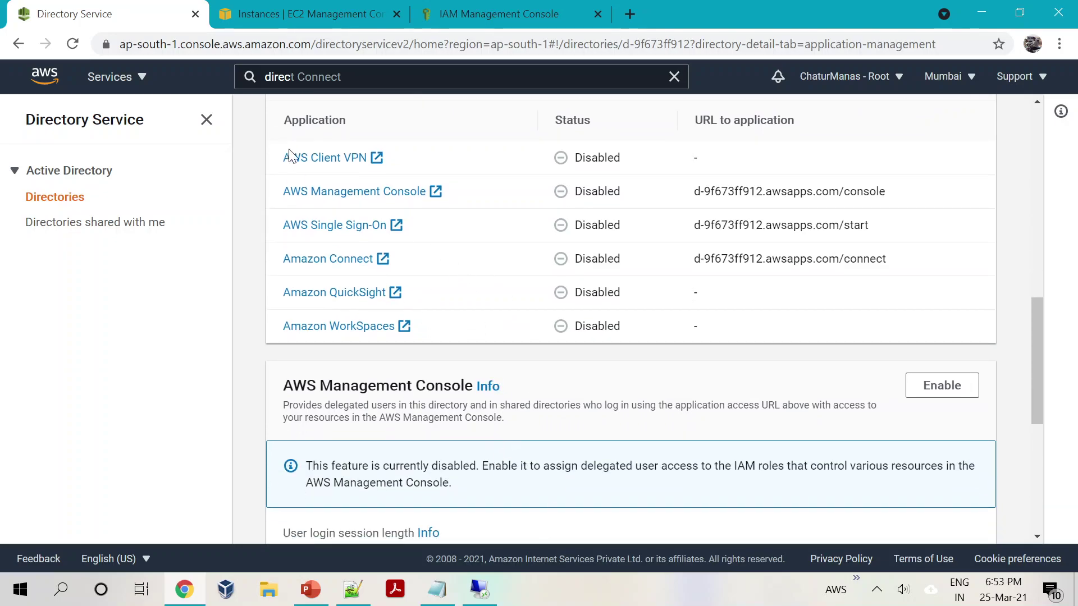
scroll(435, 191, down, 1)
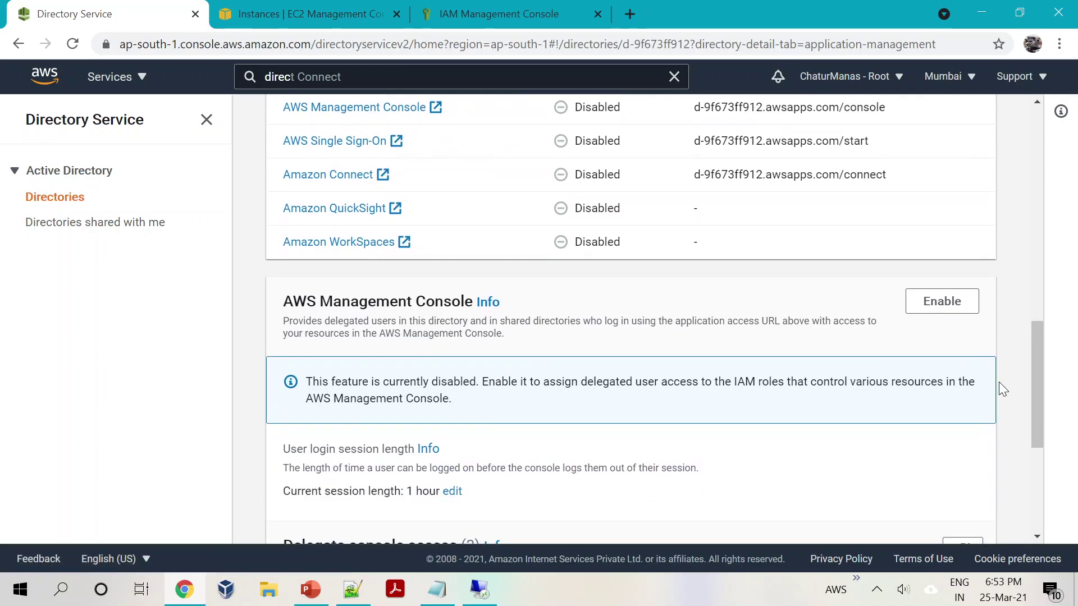
Step: Enable AWS Management Console access and refresh until it shows Enabled at d-9f673ff912.awsapps.com/console
click(928, 304)
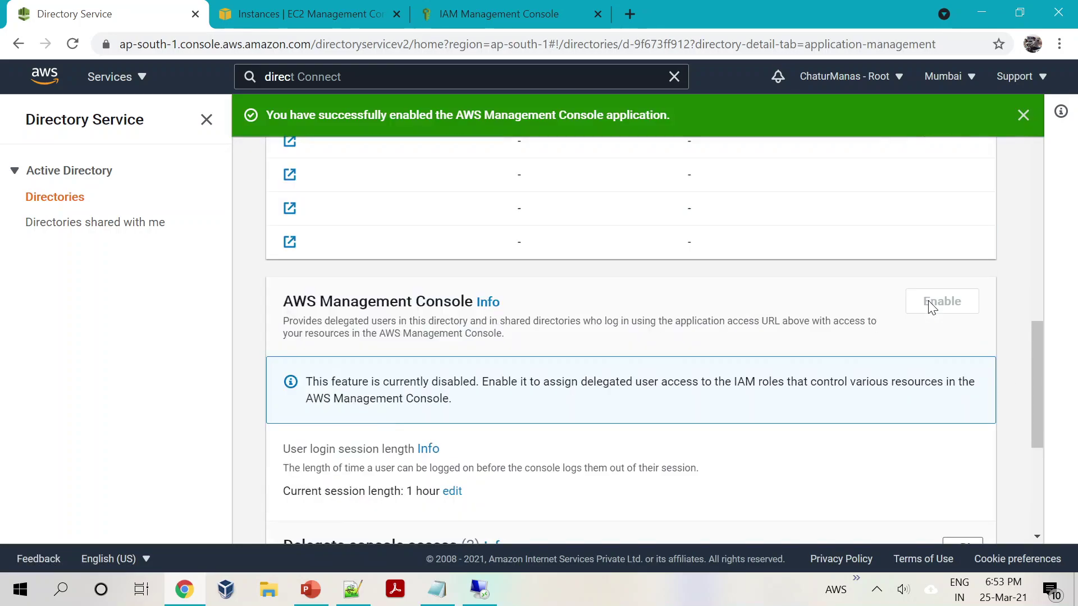
scroll(601, 336, down, 1)
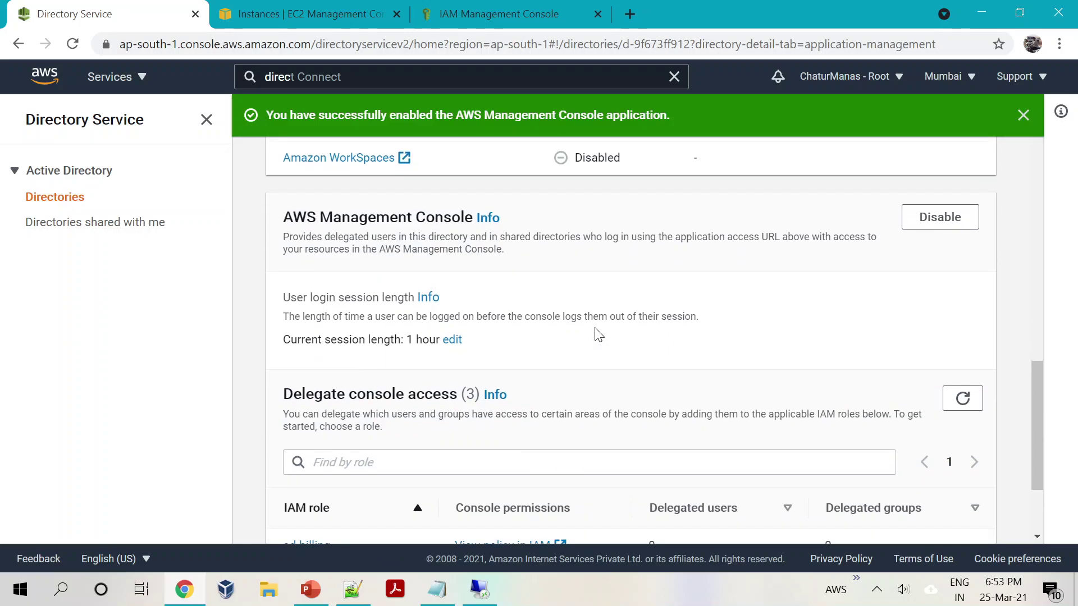
scroll(598, 334, up, 2)
scroll(598, 335, up, 1)
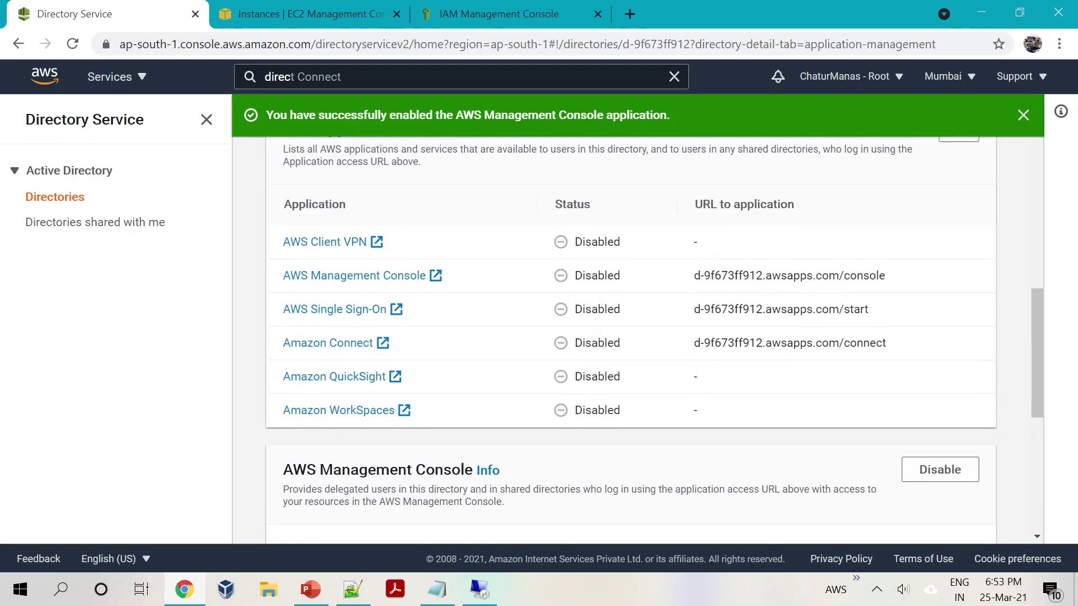
scroll(580, 291, up, 6)
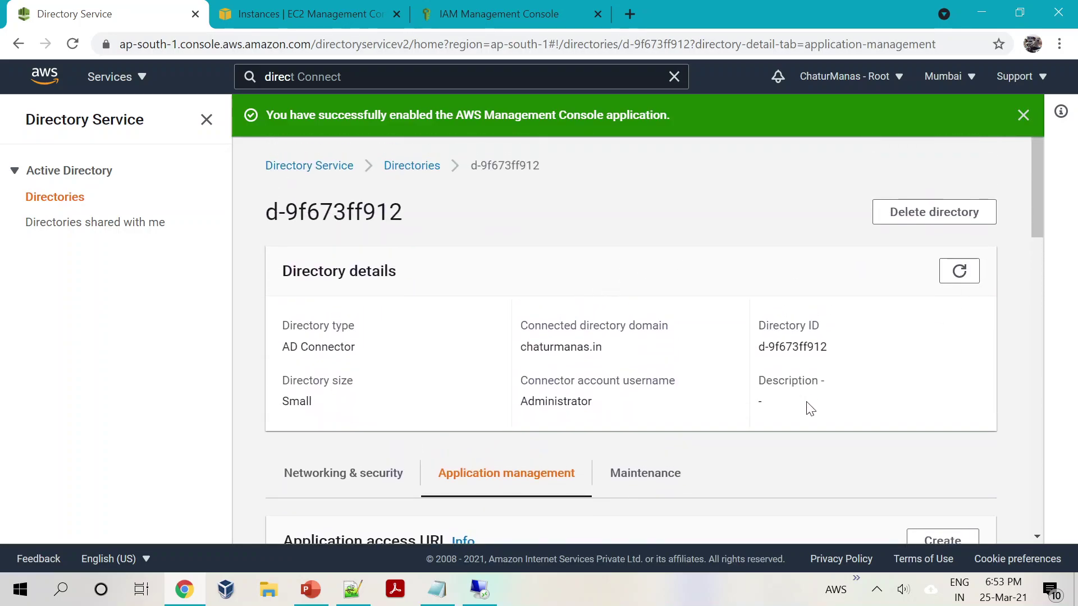
scroll(809, 408, down, 6)
click(955, 335)
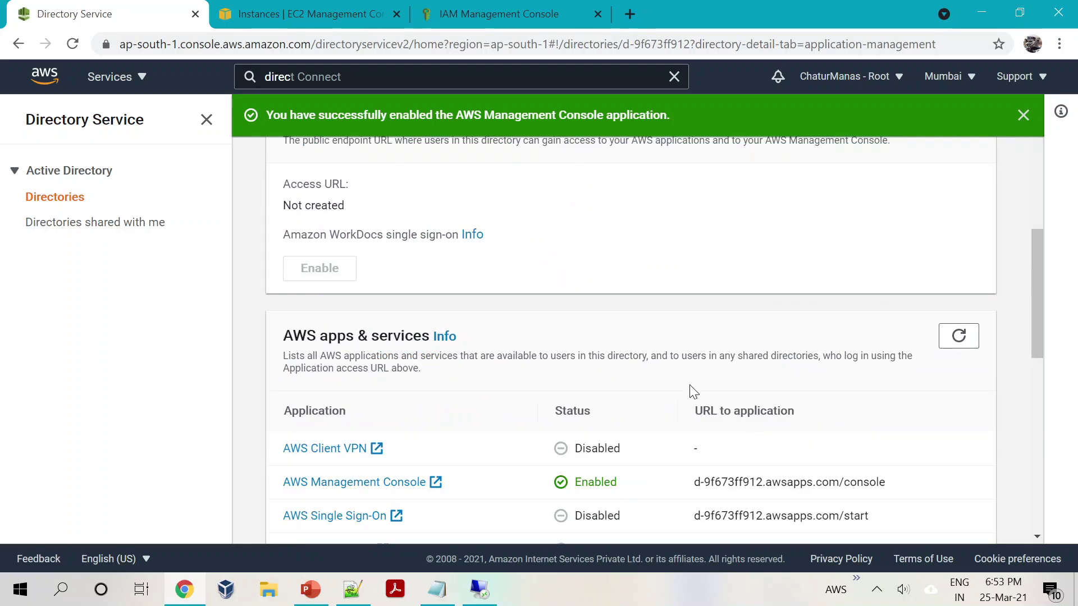
scroll(692, 391, down, 2)
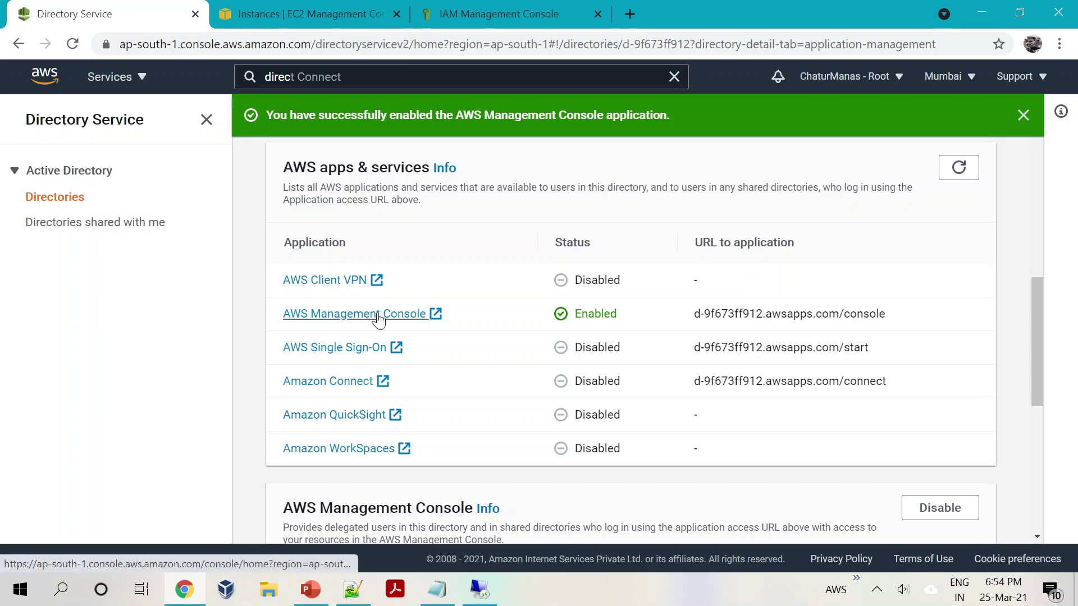
scroll(443, 387, up, 4)
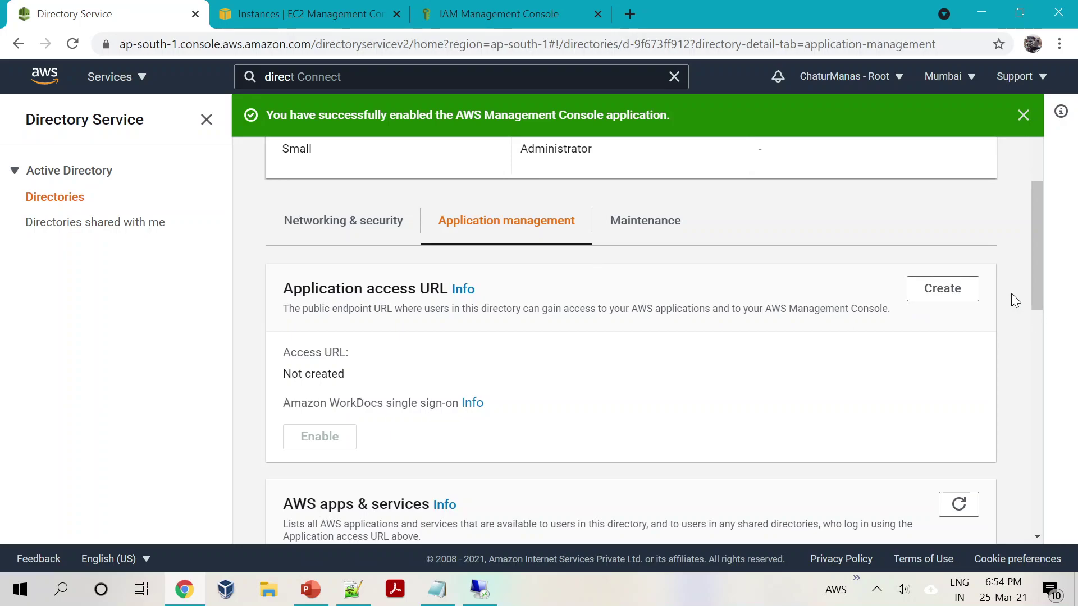
Step: Create the application access URL chaturmanas.awsapps.com and highlight the new URL
click(947, 290)
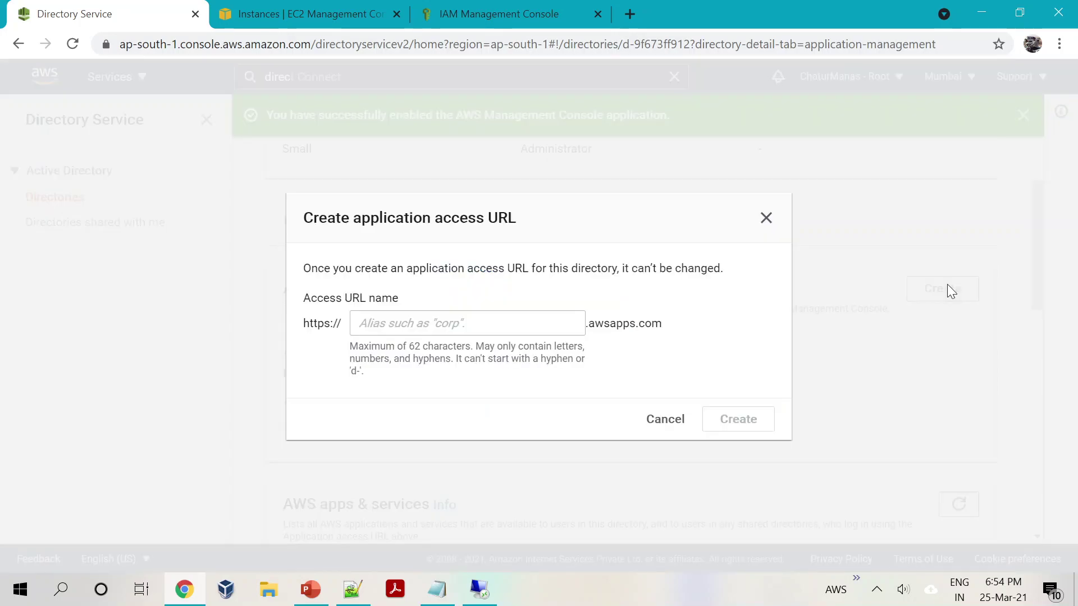
click(471, 319)
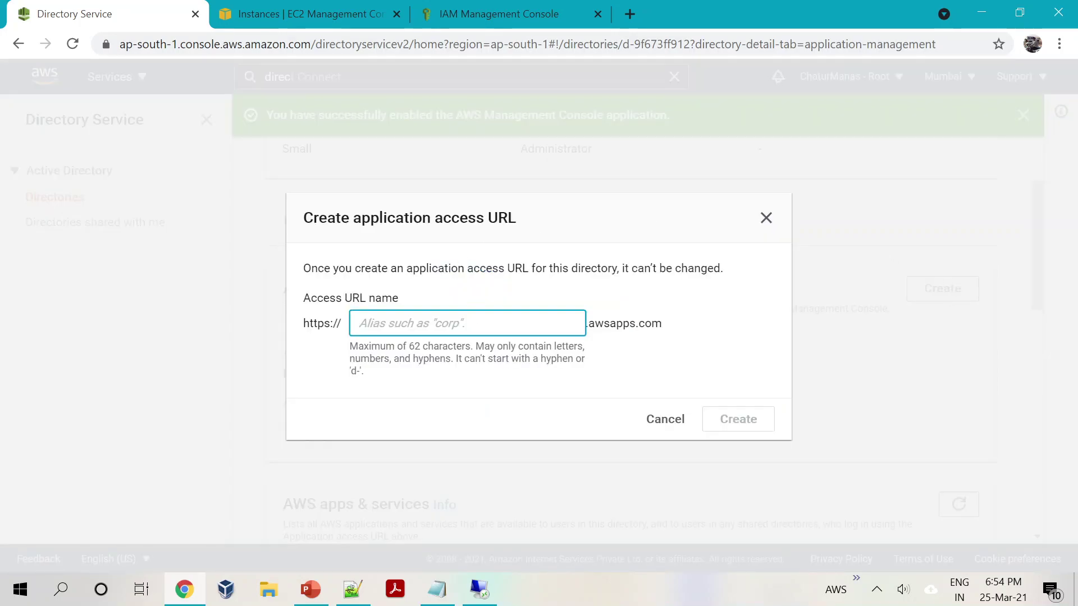
text(chat)
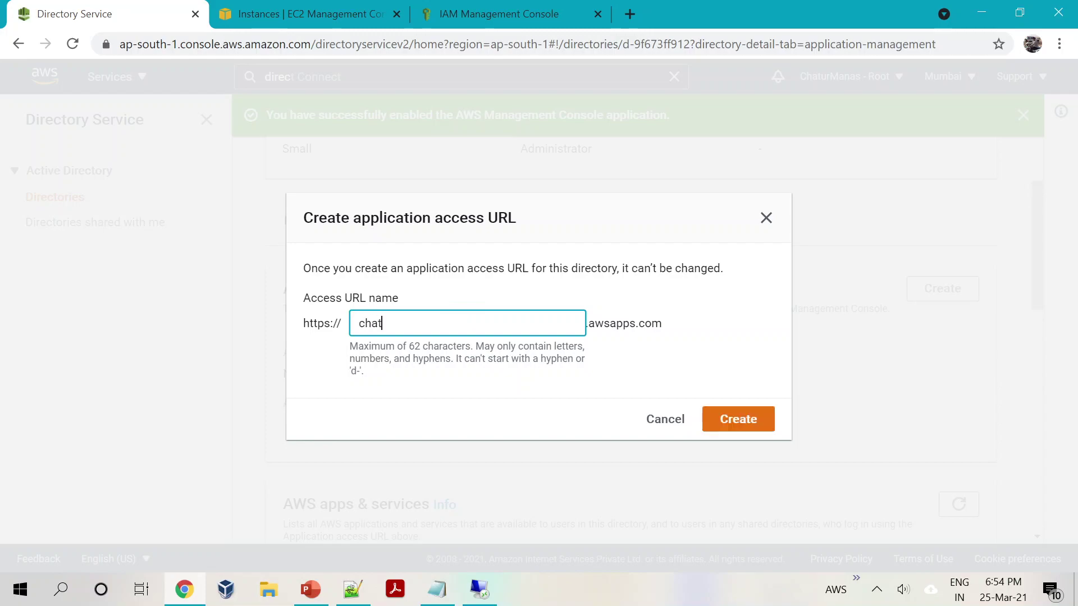
text(urmanas)
click(734, 424)
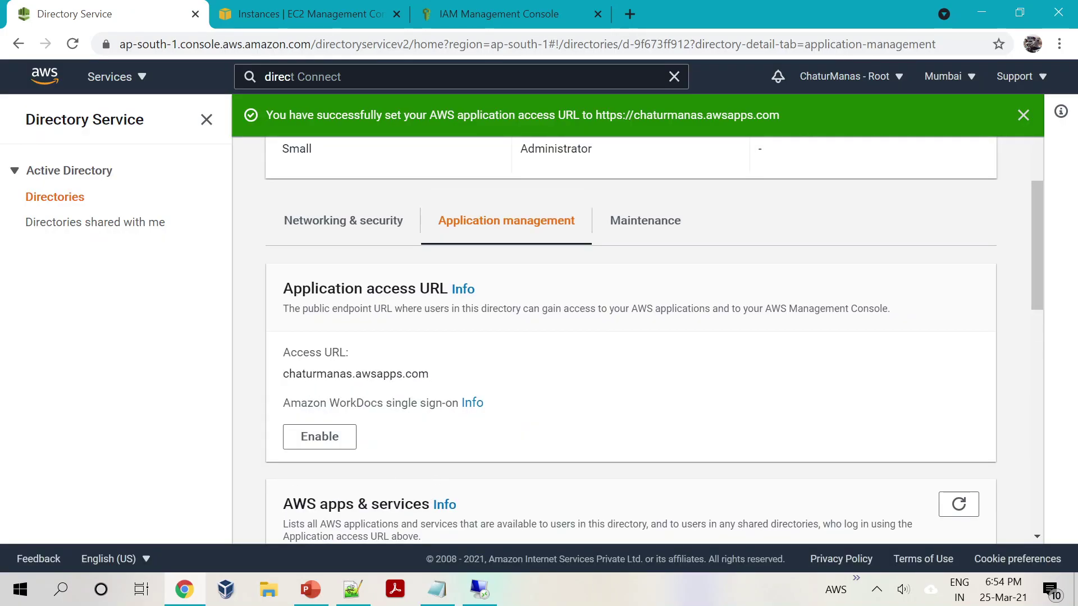
drag(283, 373, 456, 375)
click(613, 422)
drag(281, 374, 449, 384)
click(539, 406)
click(312, 594)
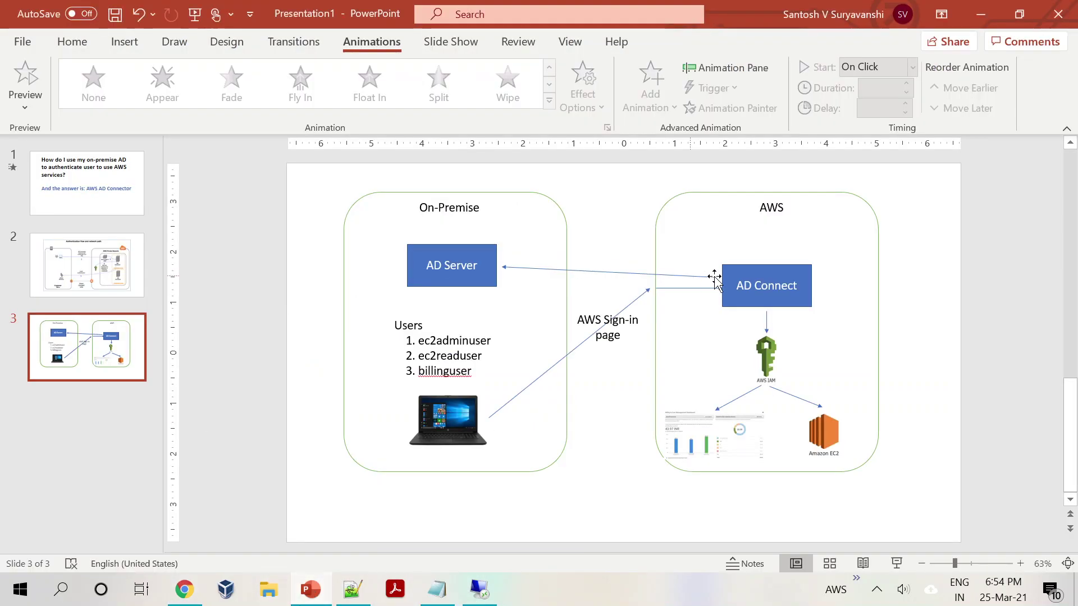
click(478, 266)
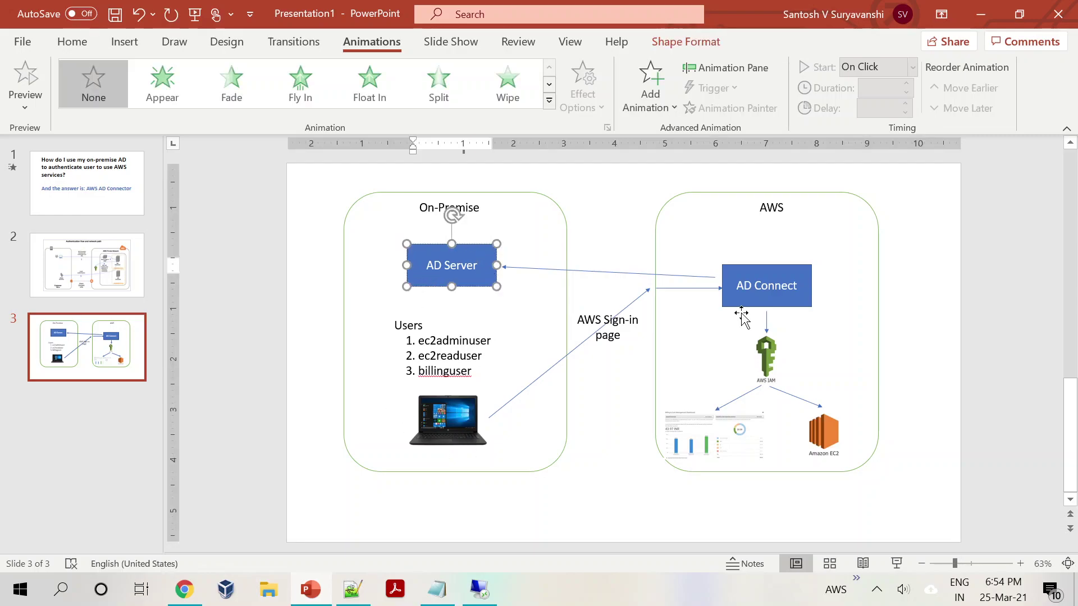
click(799, 300)
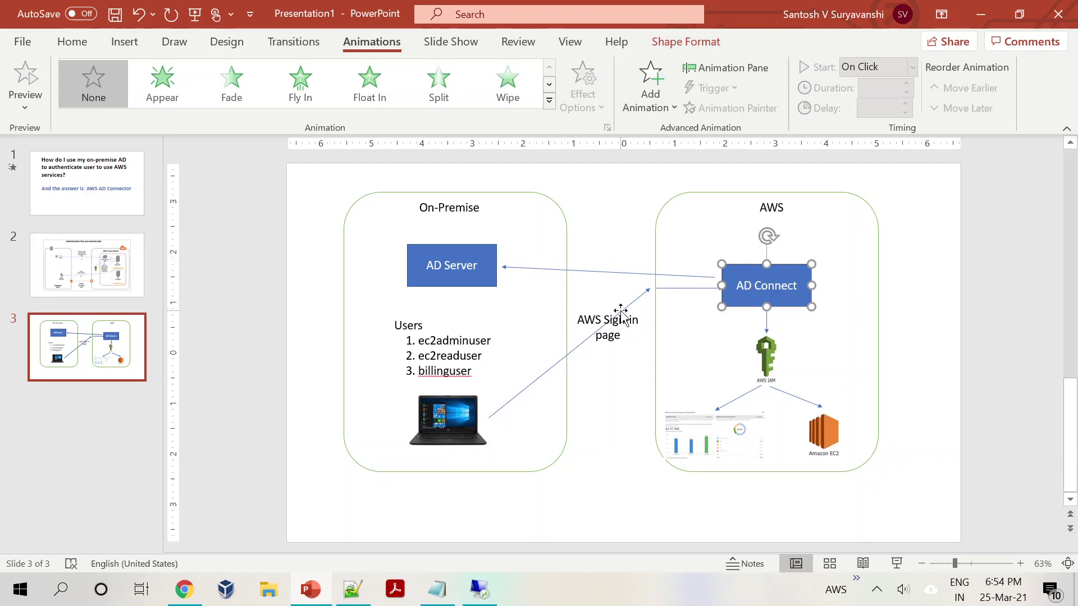
click(633, 320)
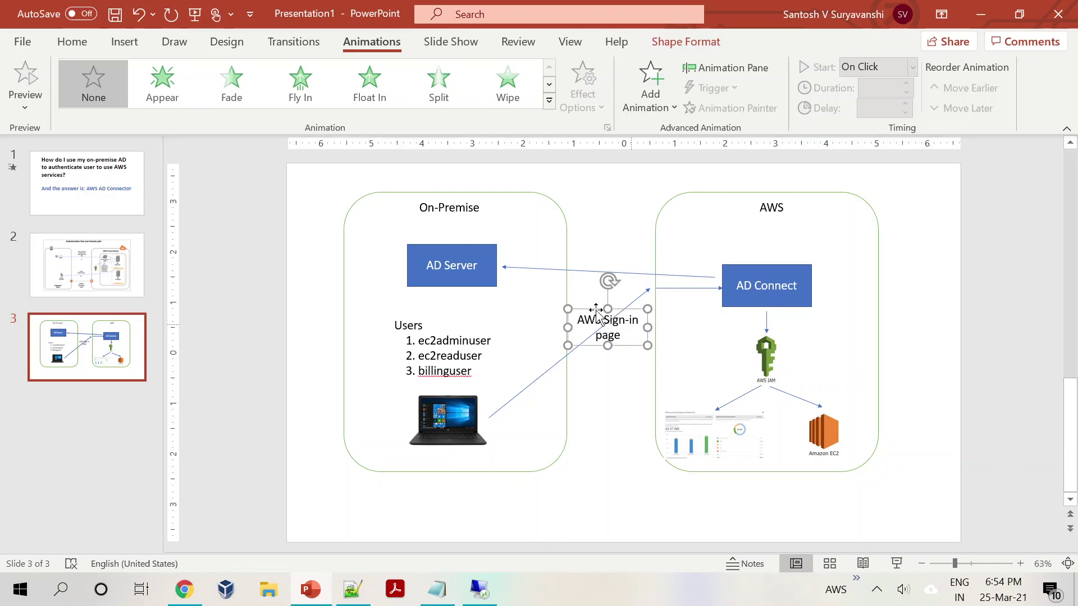
key(alt+Tab)
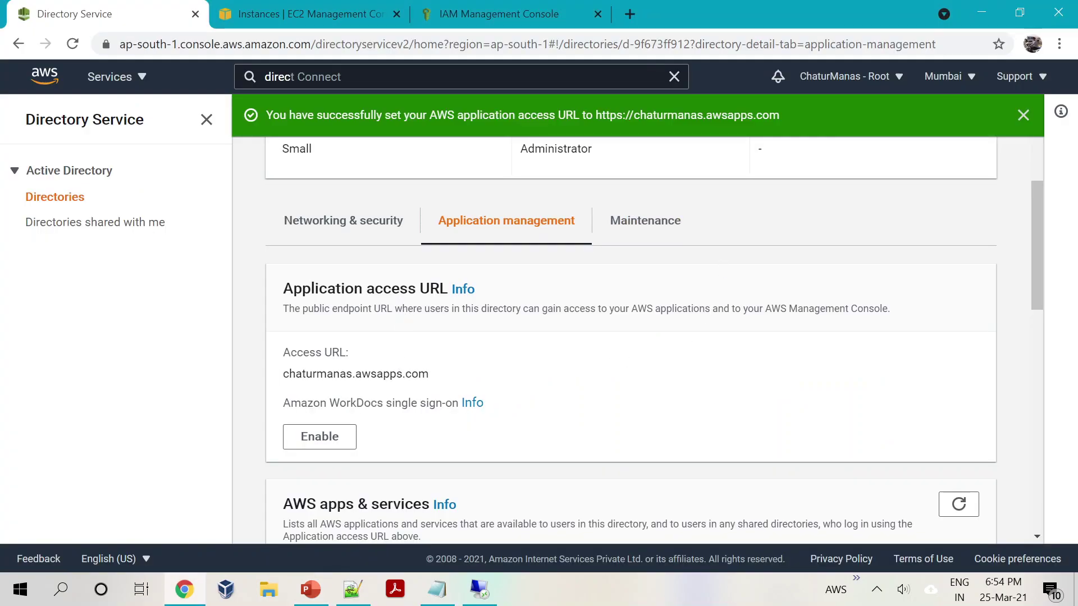
key(alt+Tab)
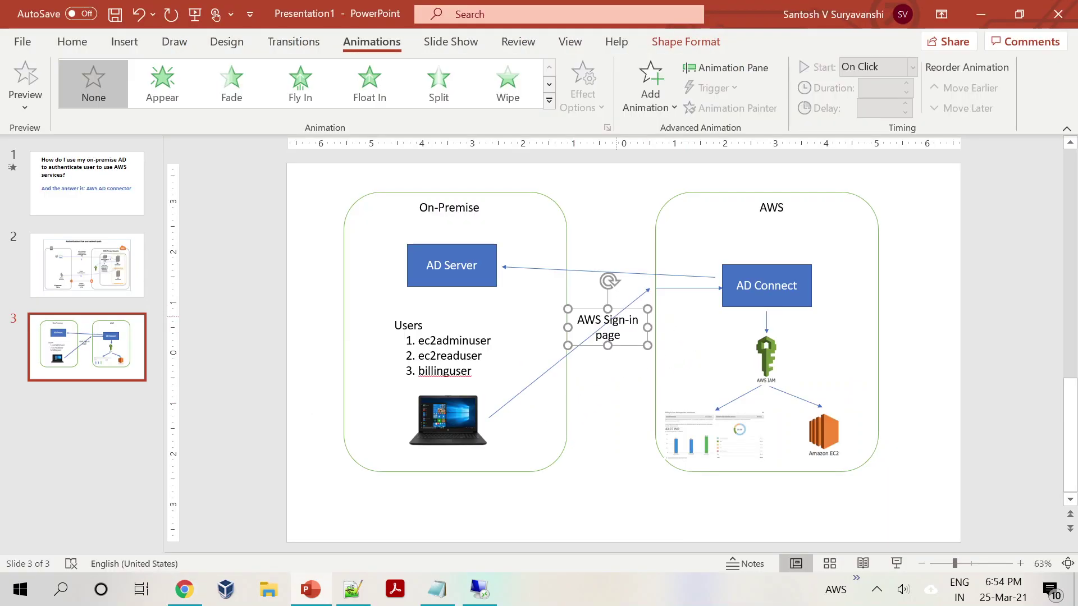
click(595, 412)
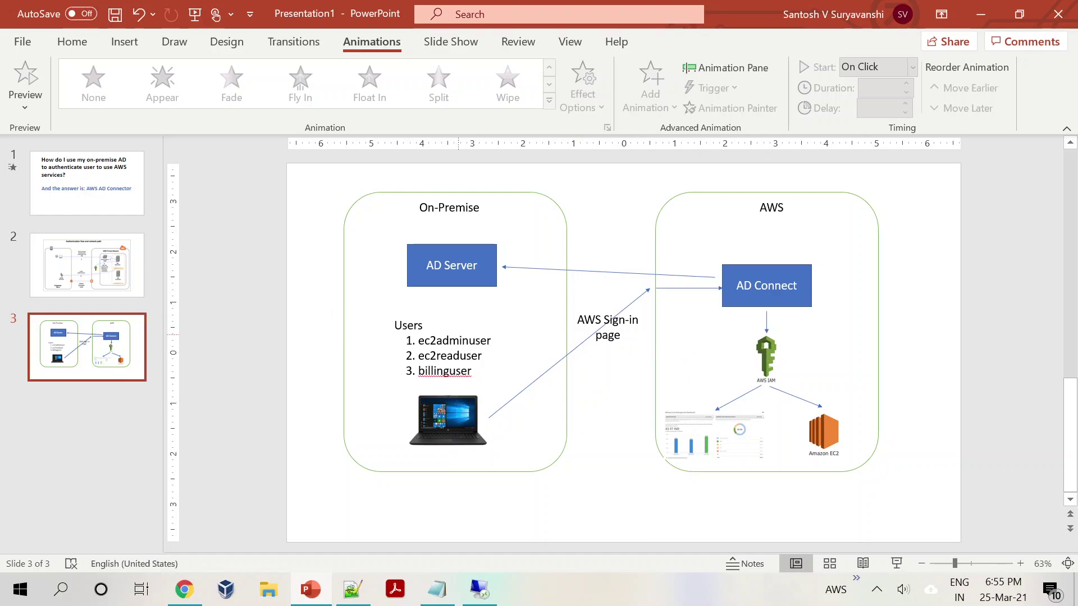
key(Tab)
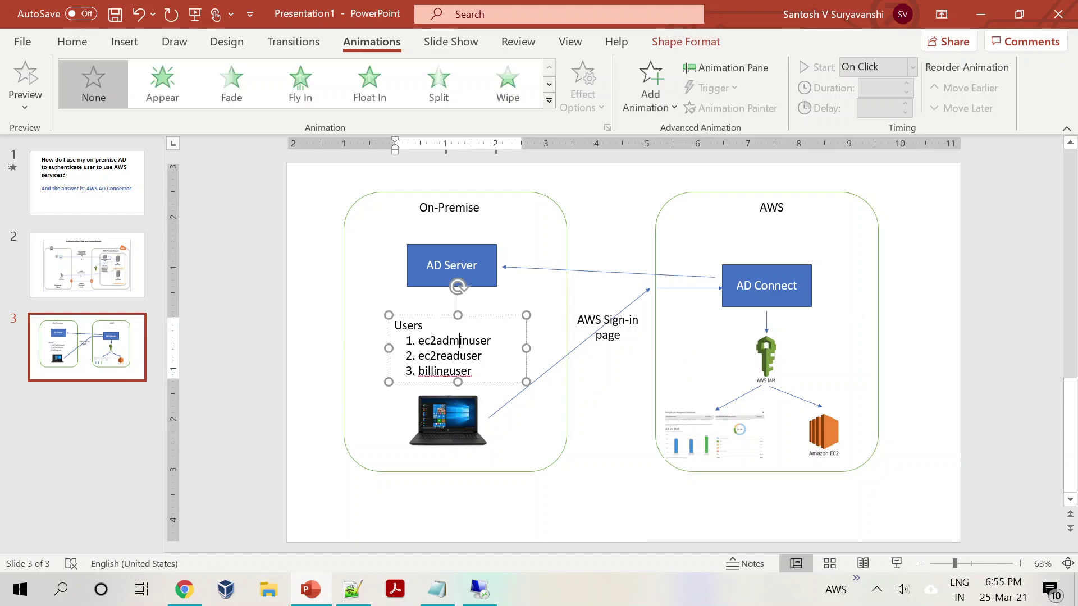
key(Tab)
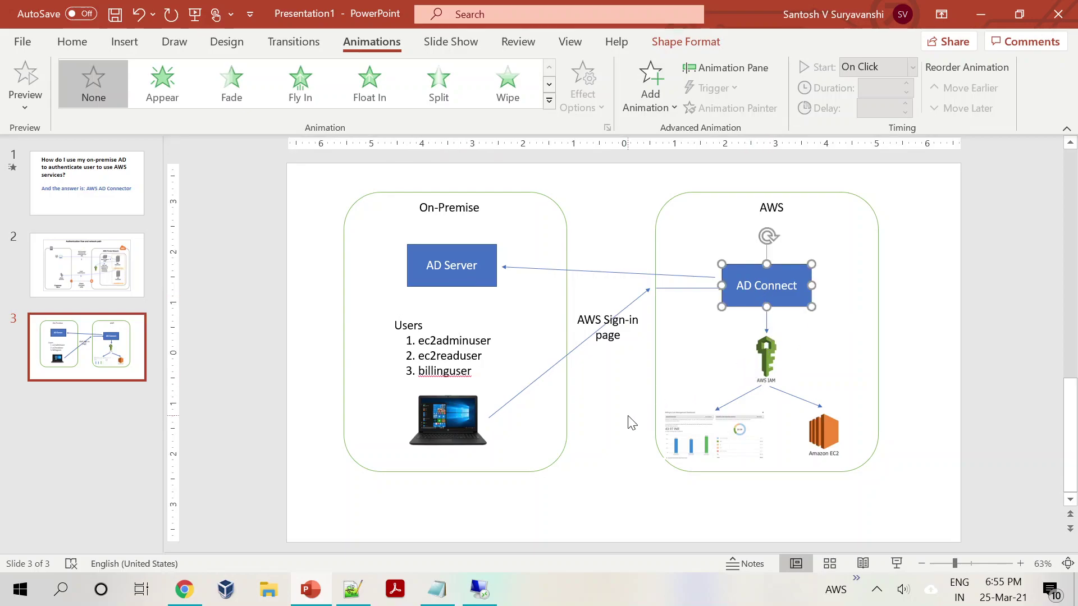
click(631, 416)
click(766, 354)
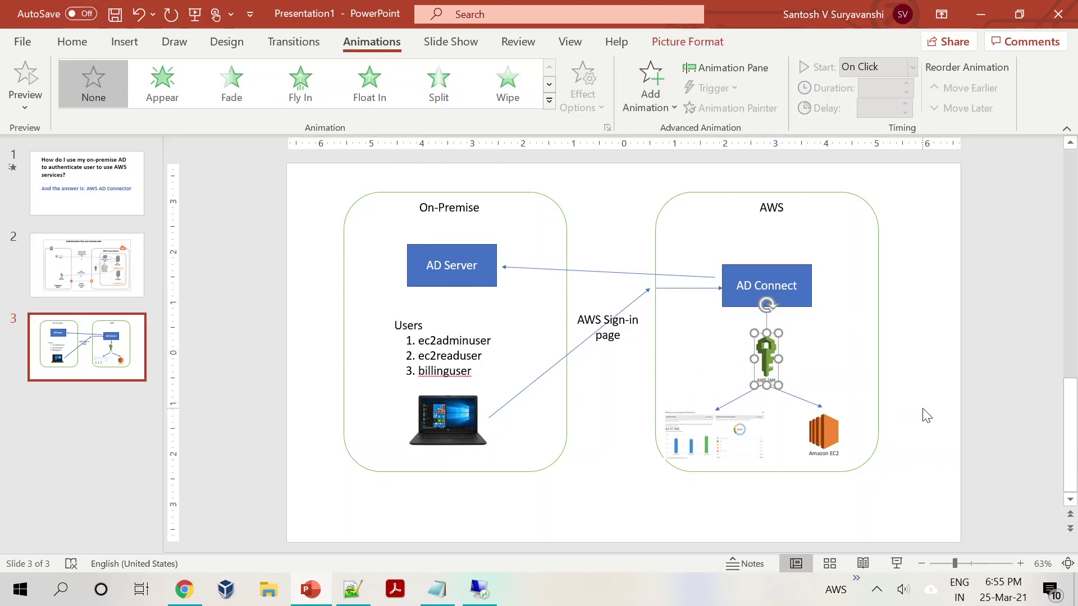
click(933, 391)
click(876, 401)
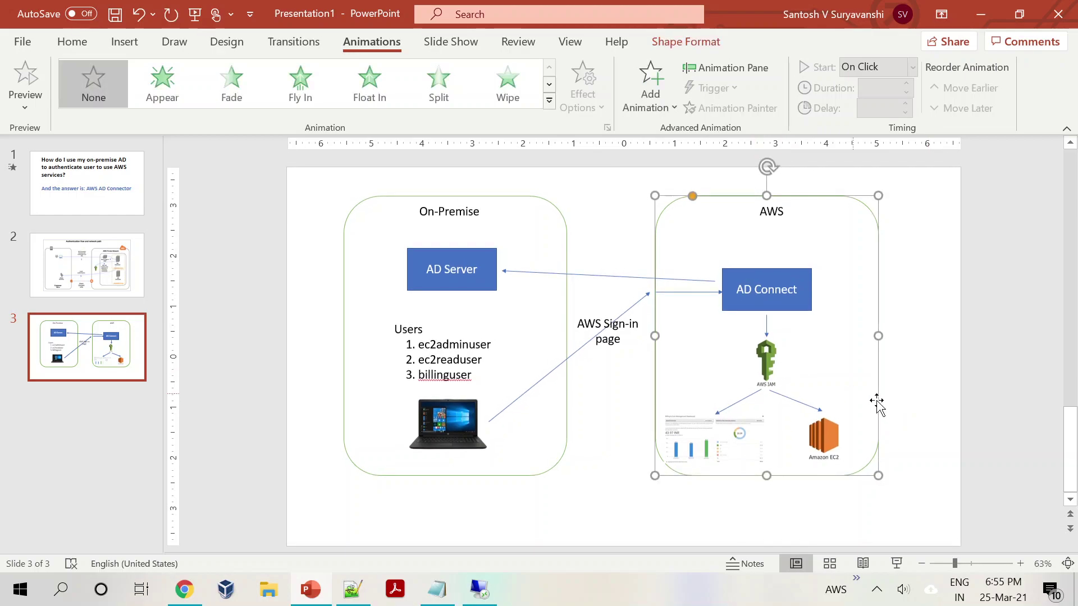
click(921, 421)
key(alt+Tab)
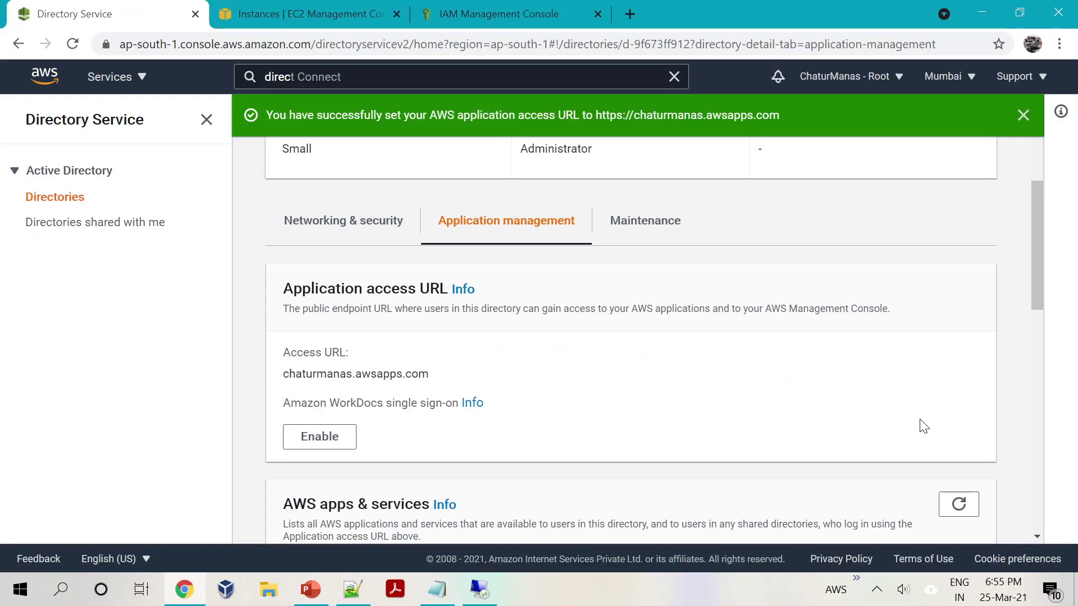
Step: From the IAM roles list, start a new role trusted by Directory Service
click(456, 16)
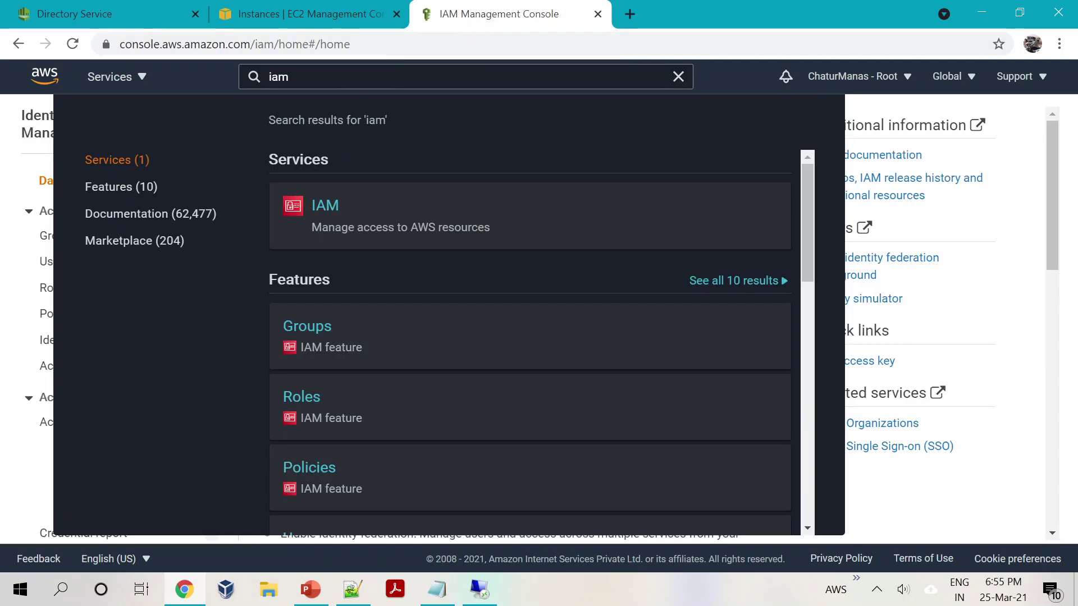
click(991, 303)
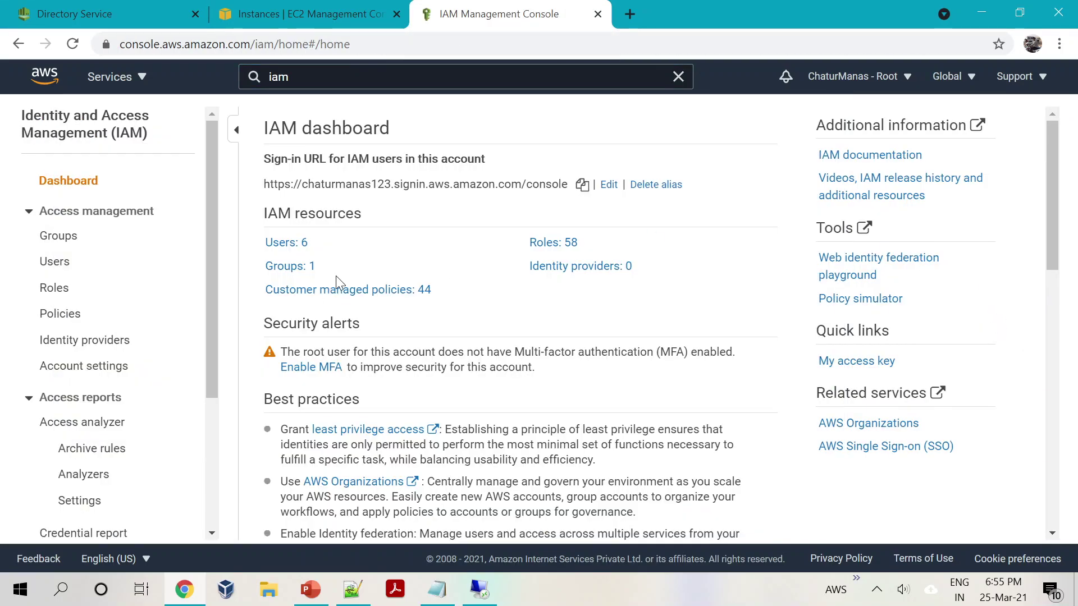
click(53, 288)
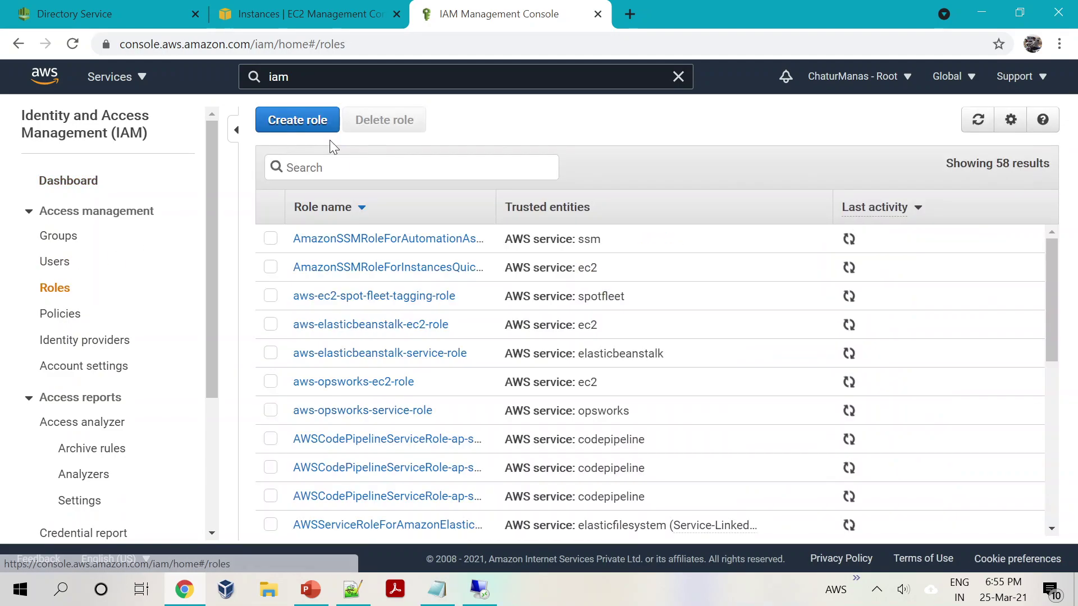
click(305, 135)
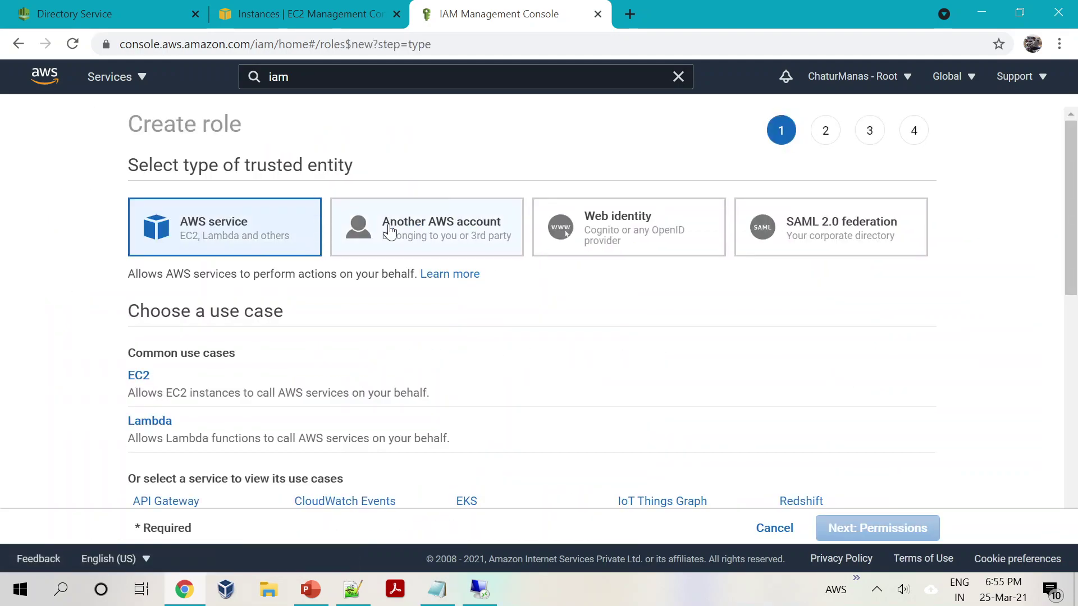
scroll(286, 343, down, 10)
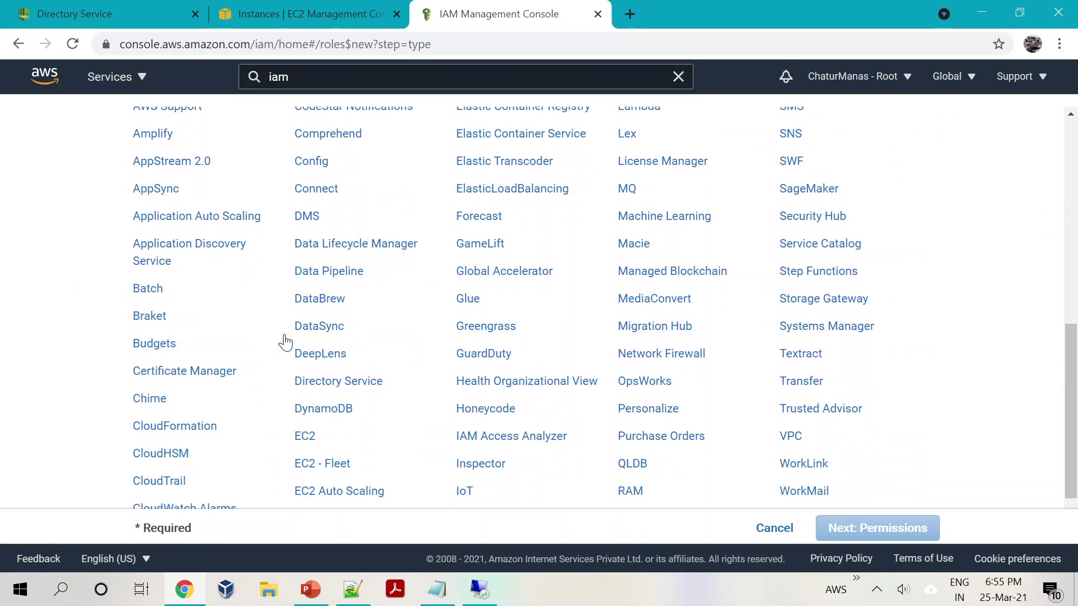
scroll(285, 343, up, 10)
scroll(285, 342, down, 10)
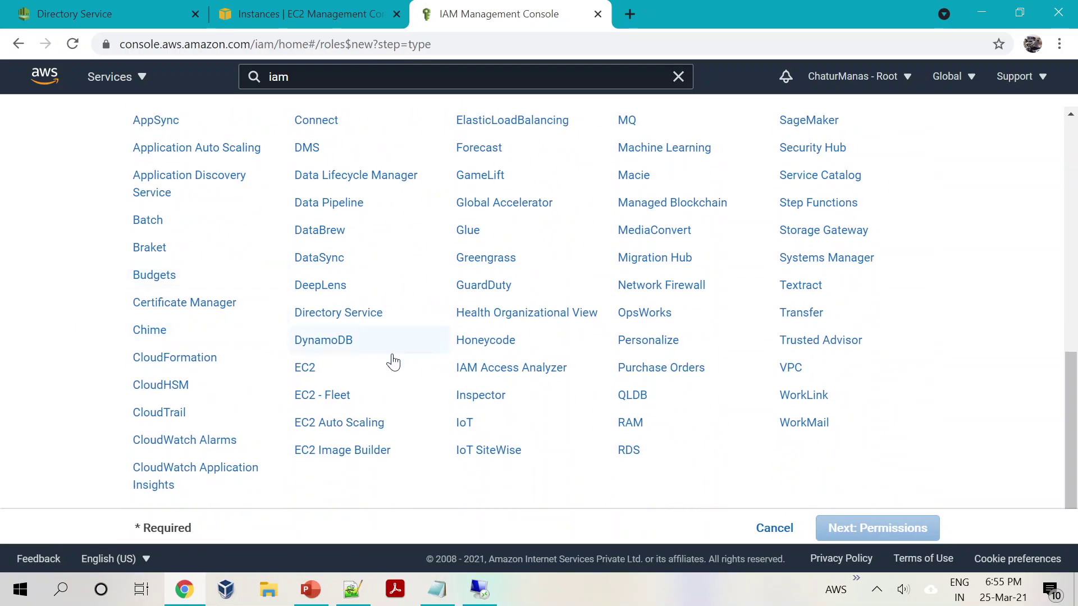
click(332, 320)
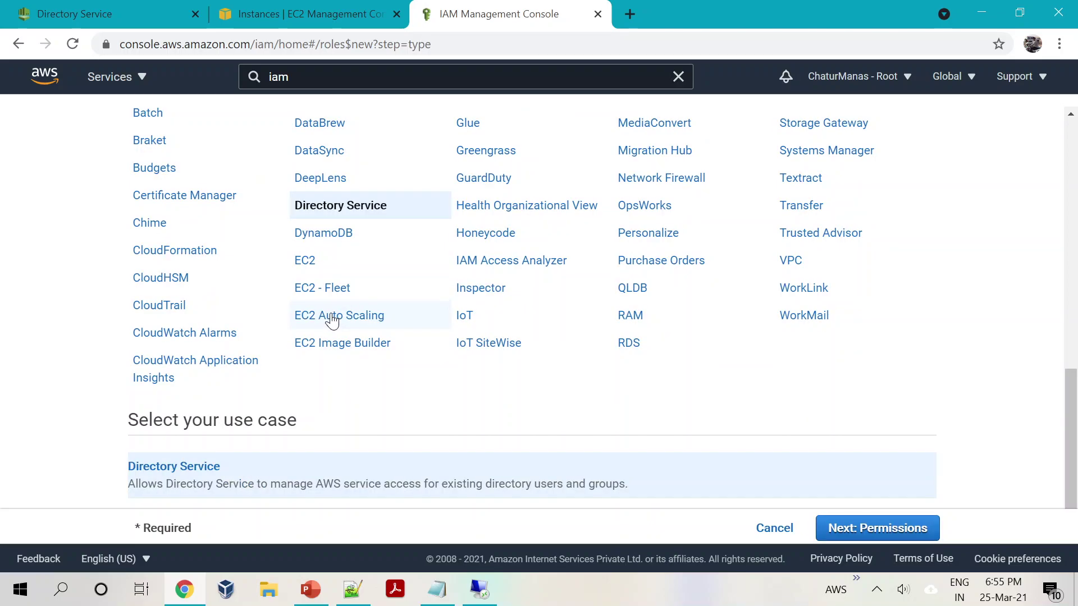
click(838, 536)
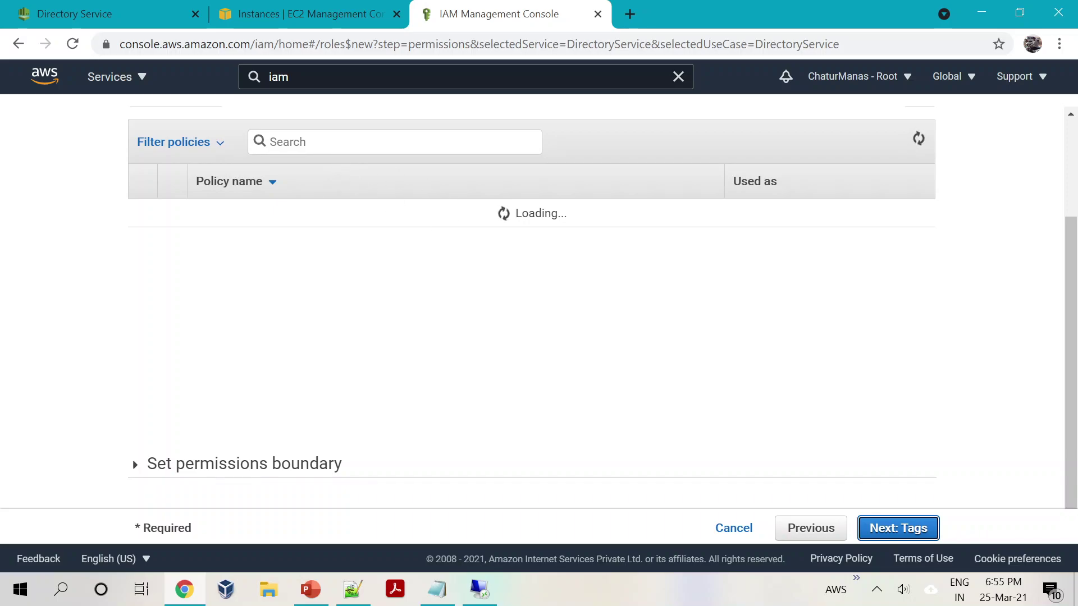
Step: Attach AmazonEC2FullAccess, skip tags, name the role ad-ec2-fullaccess and create it
text(ec3)
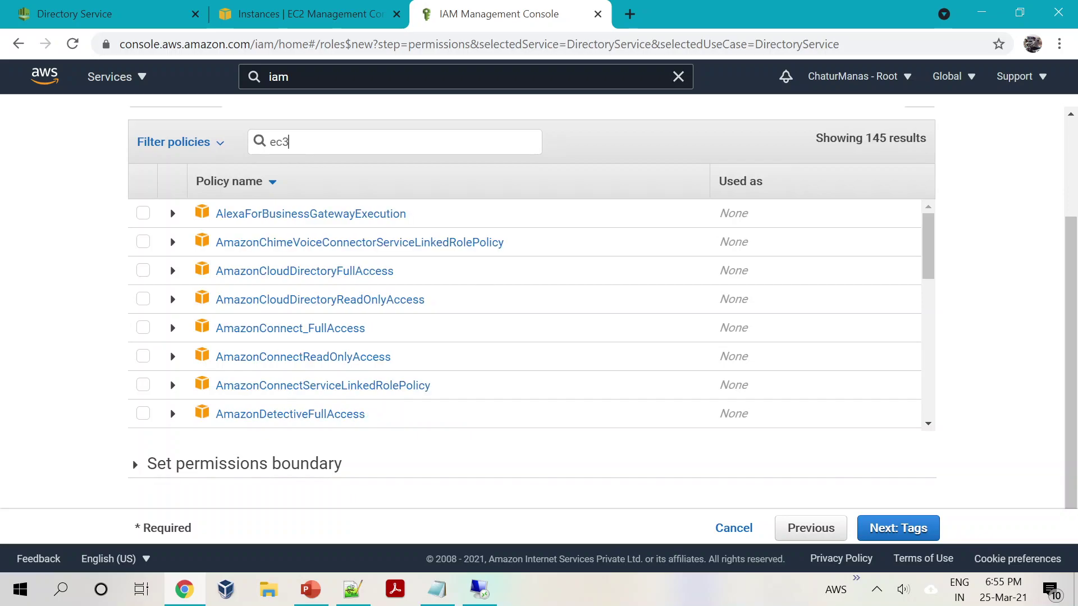
text(2f)
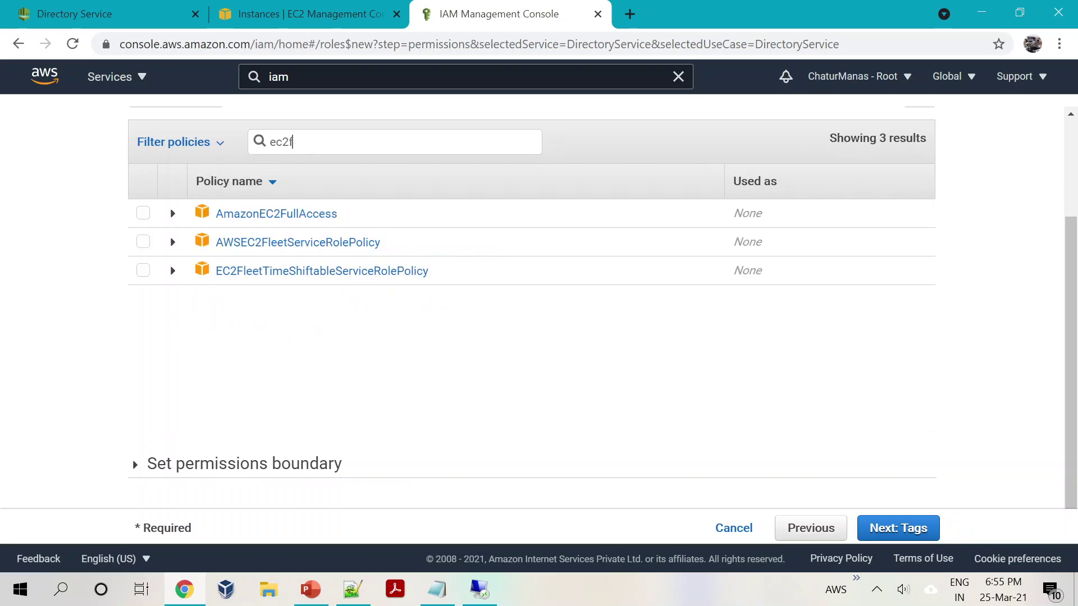
click(146, 215)
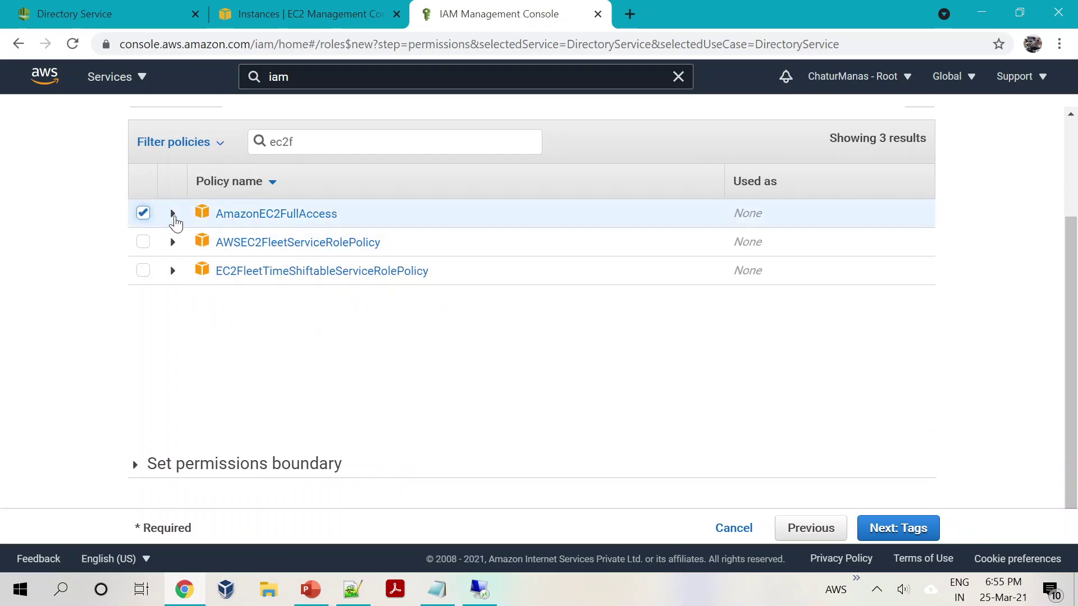
click(901, 537)
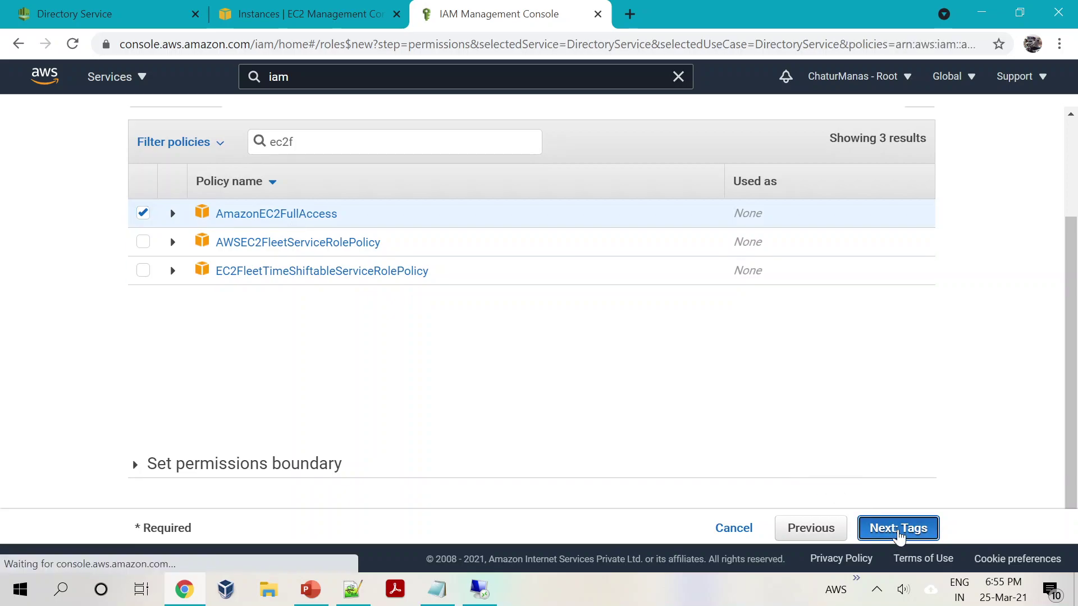
click(899, 531)
click(532, 222)
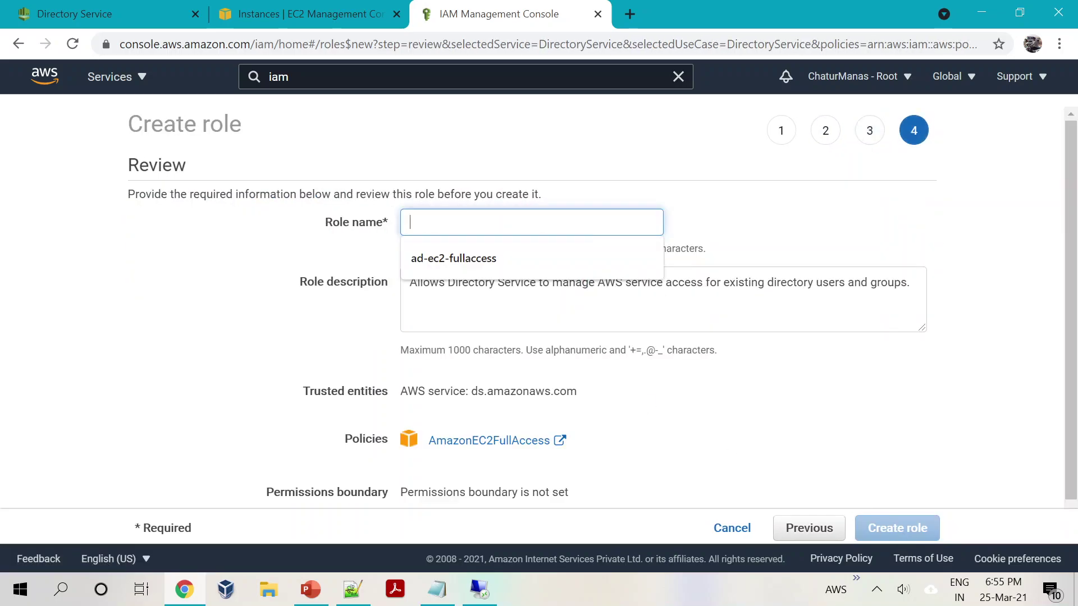
text(ad)
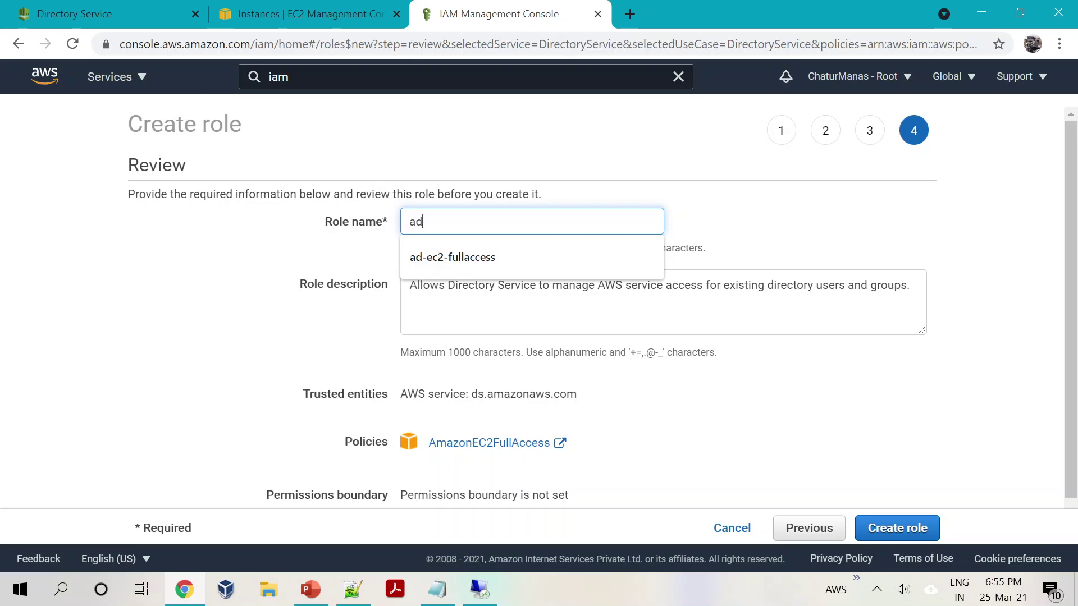
key(Down)
key(Tab)
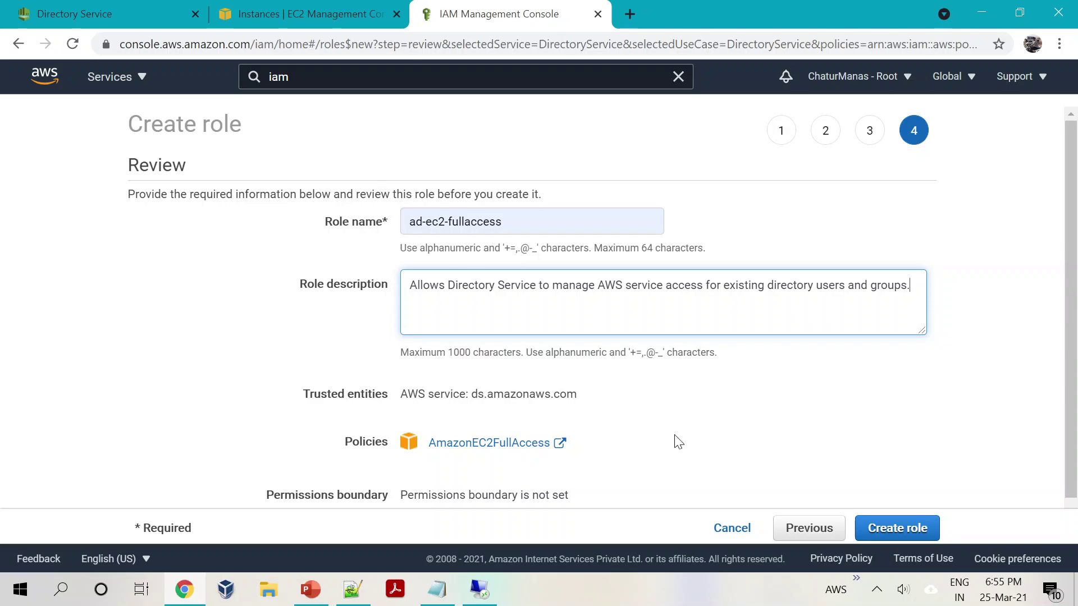
click(900, 530)
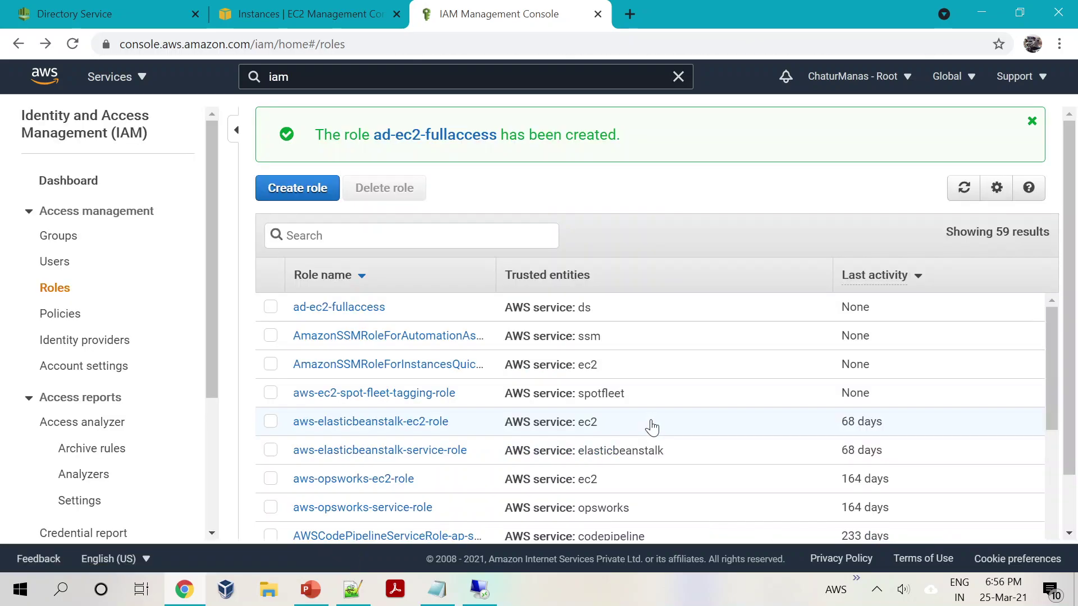
Step: Create a Directory Service role ad-ec2-readaccess, filtering 'ec2r' to attach AmazonEC2ReadOnlyAccess
click(282, 191)
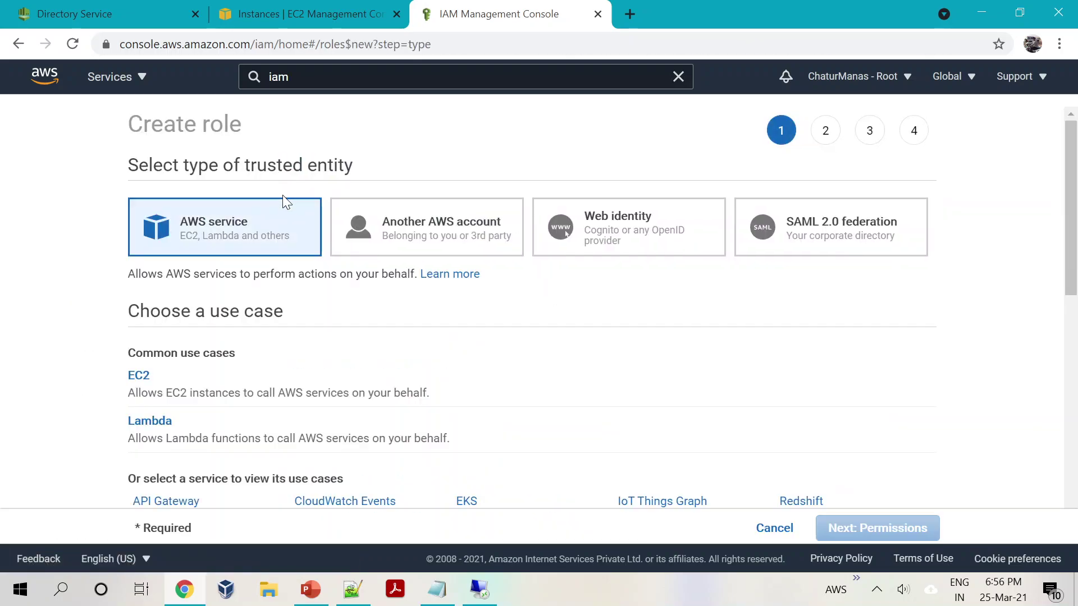
scroll(276, 387, down, 10)
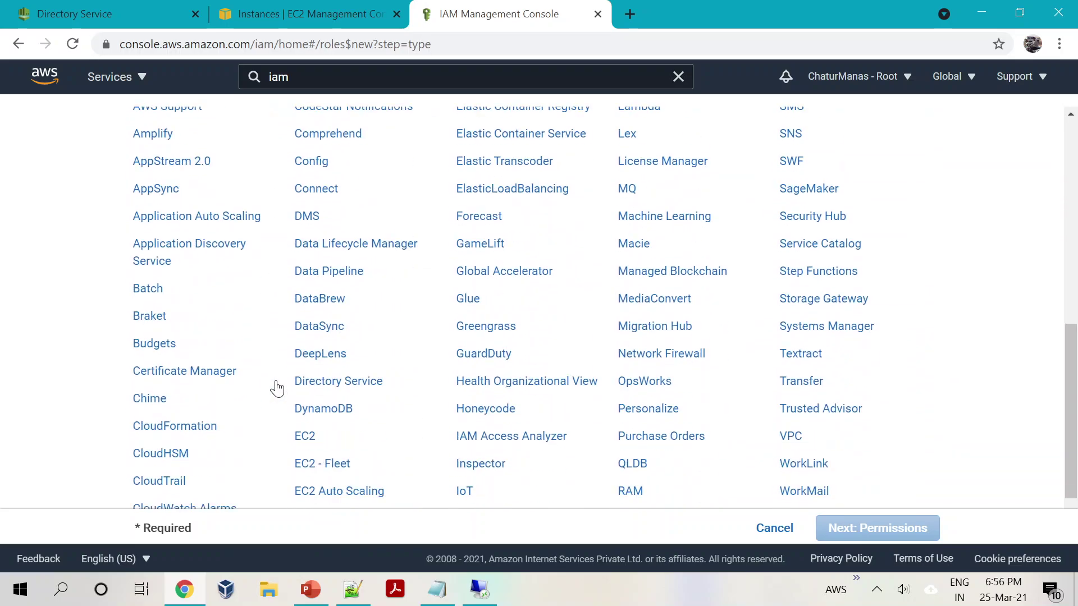
click(369, 386)
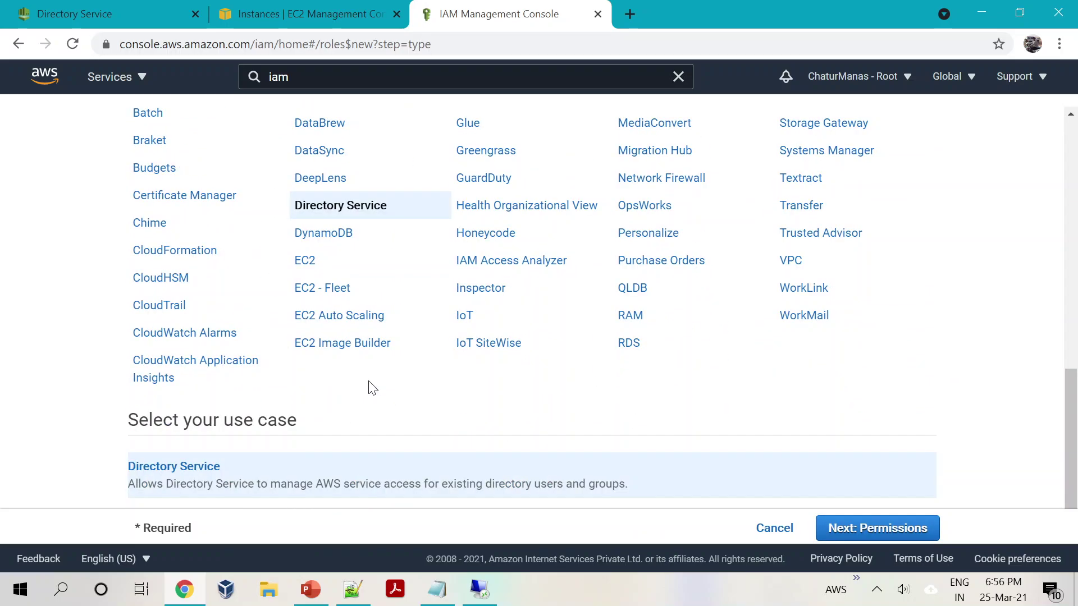
click(835, 527)
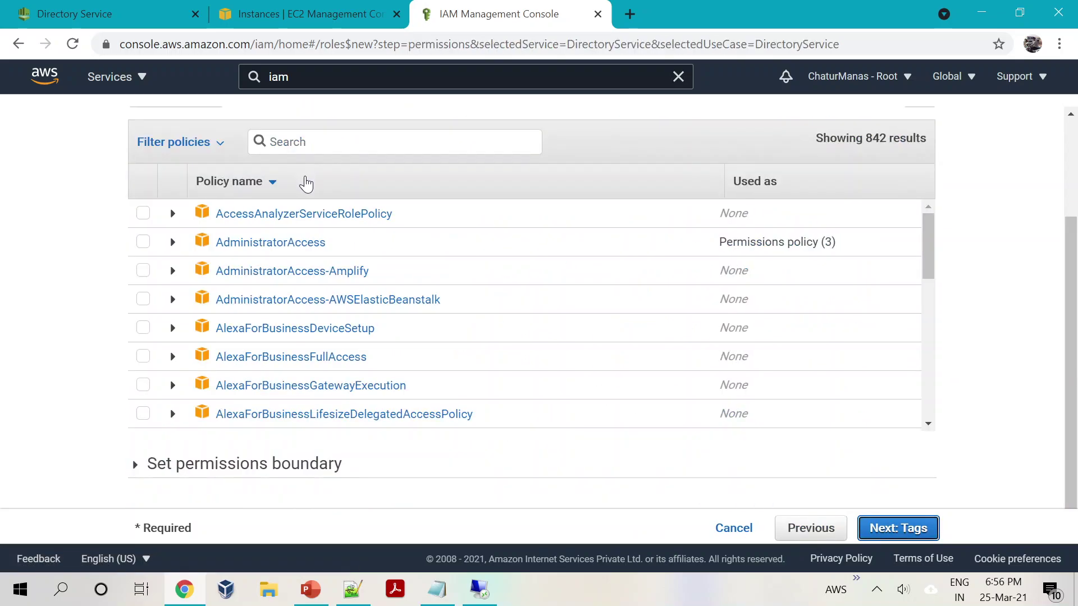
text(ec2r)
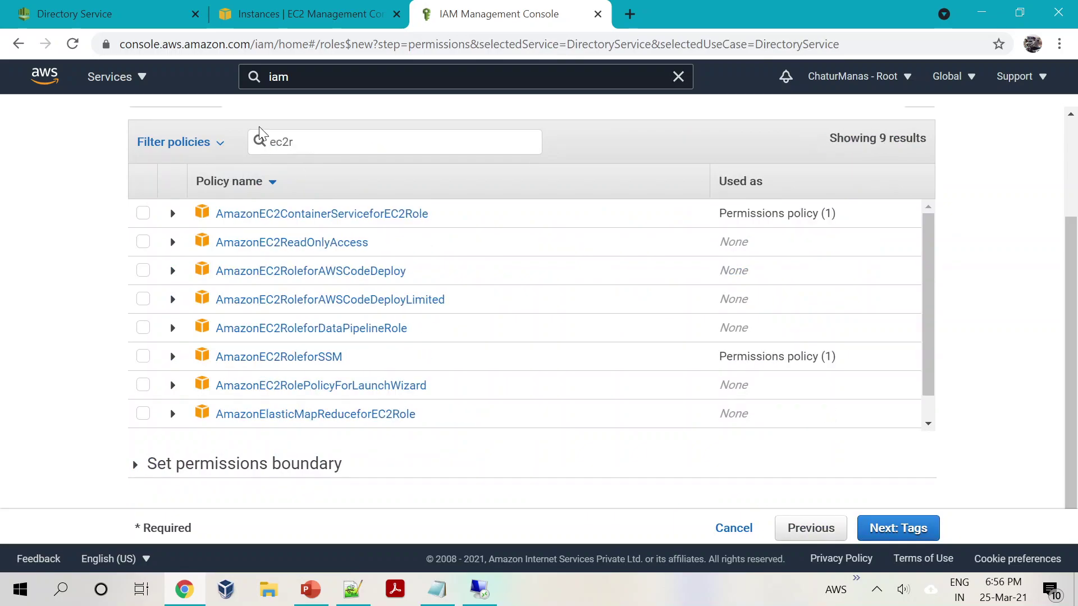
click(144, 243)
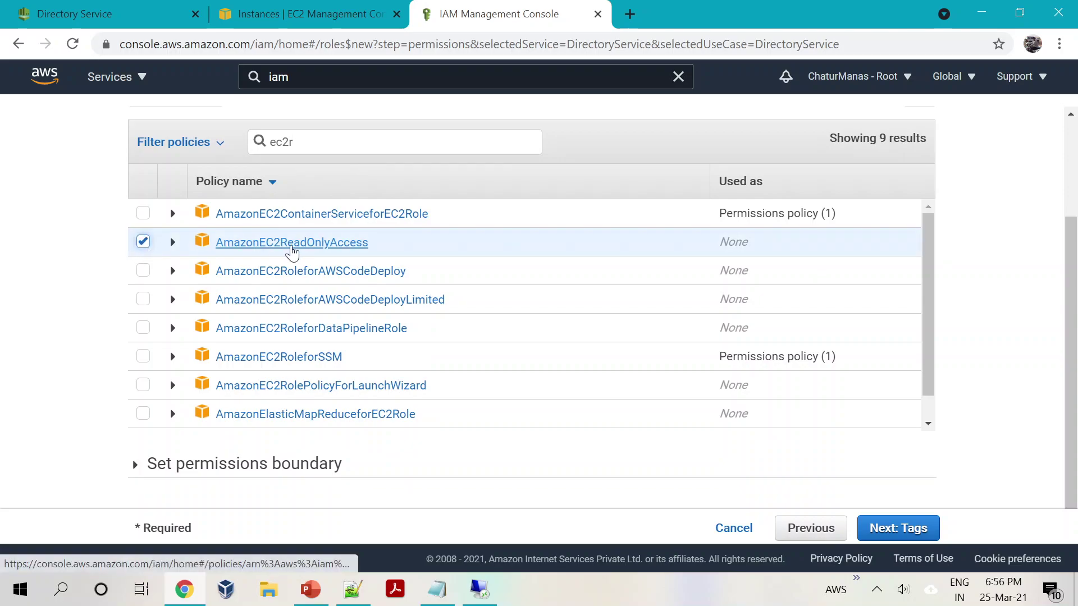
click(889, 531)
click(869, 530)
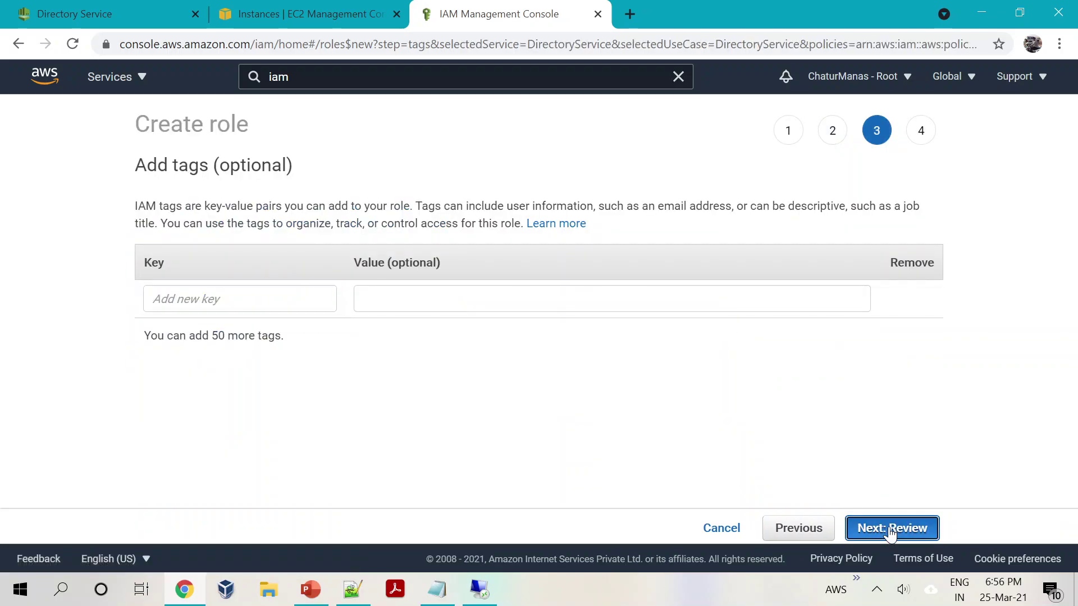
click(426, 222)
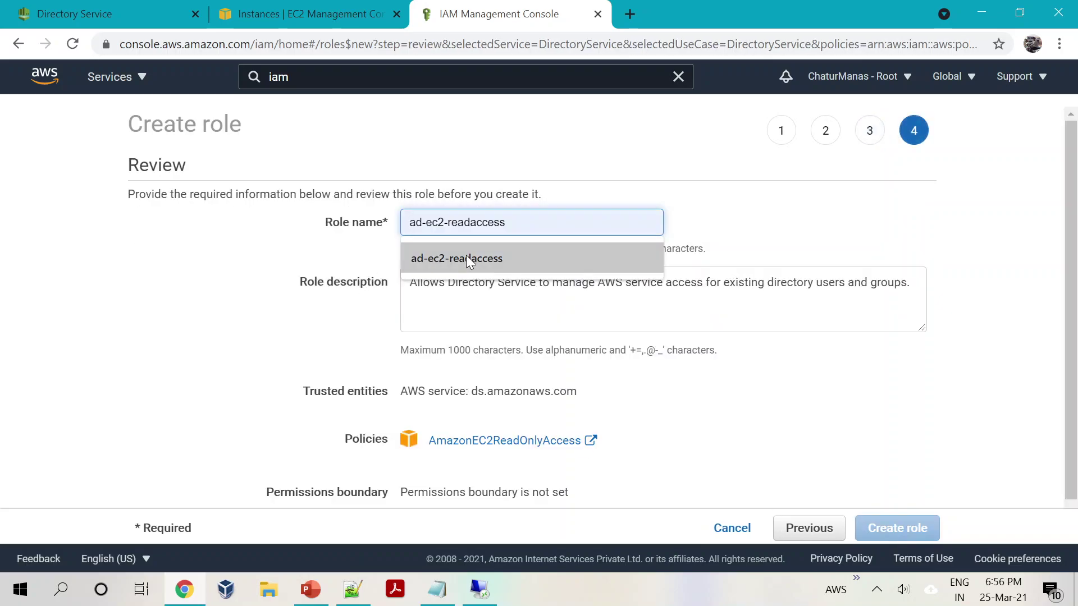
click(466, 255)
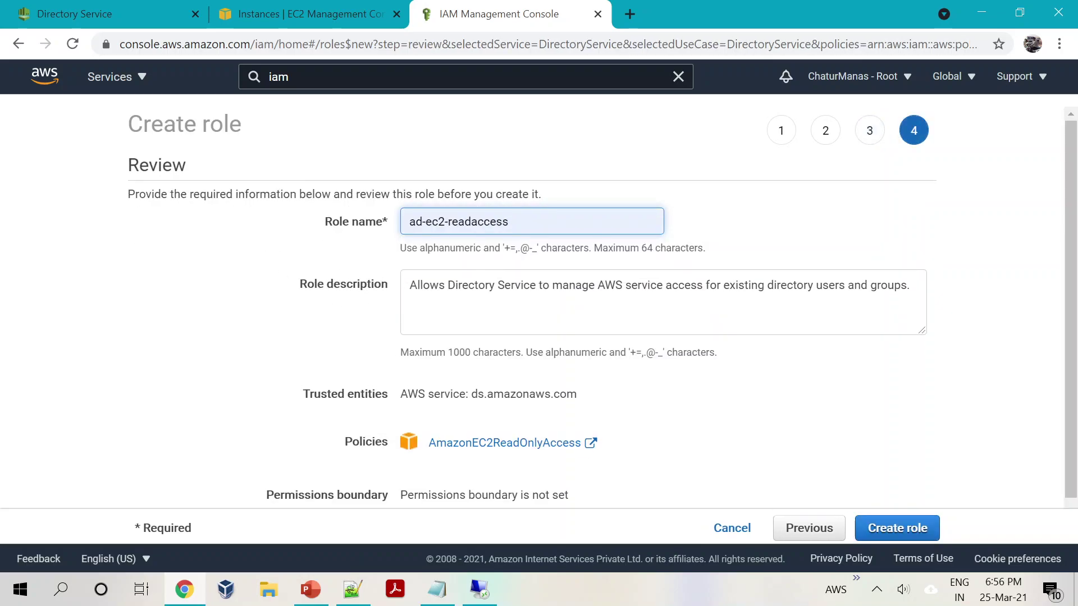
click(886, 537)
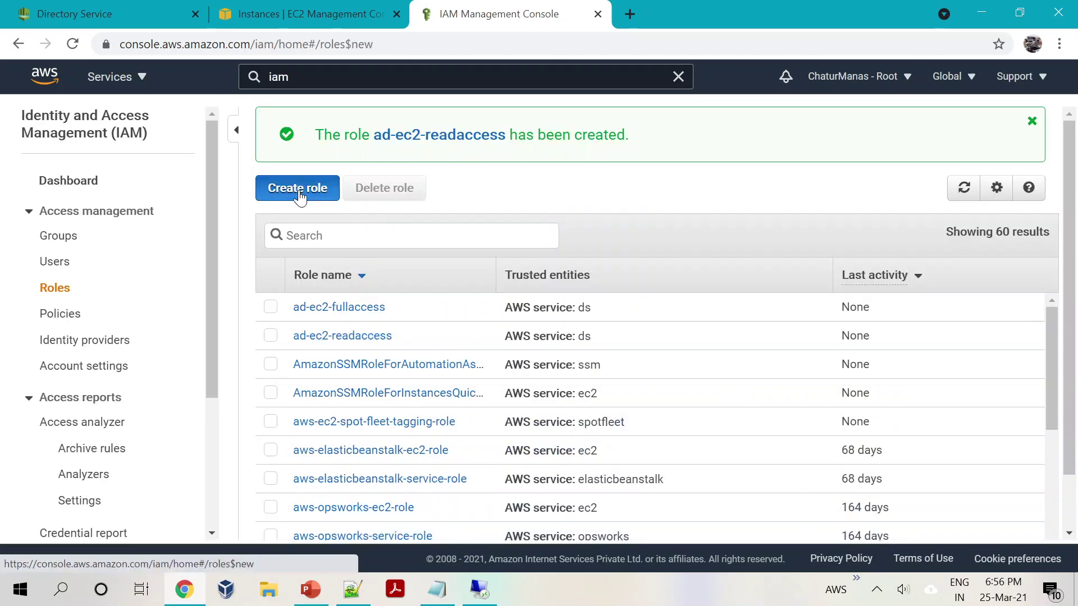
Step: Create a Directory Service role ad-billing, filtering the policy list to attach Billing
click(299, 191)
scroll(297, 417, down, 6)
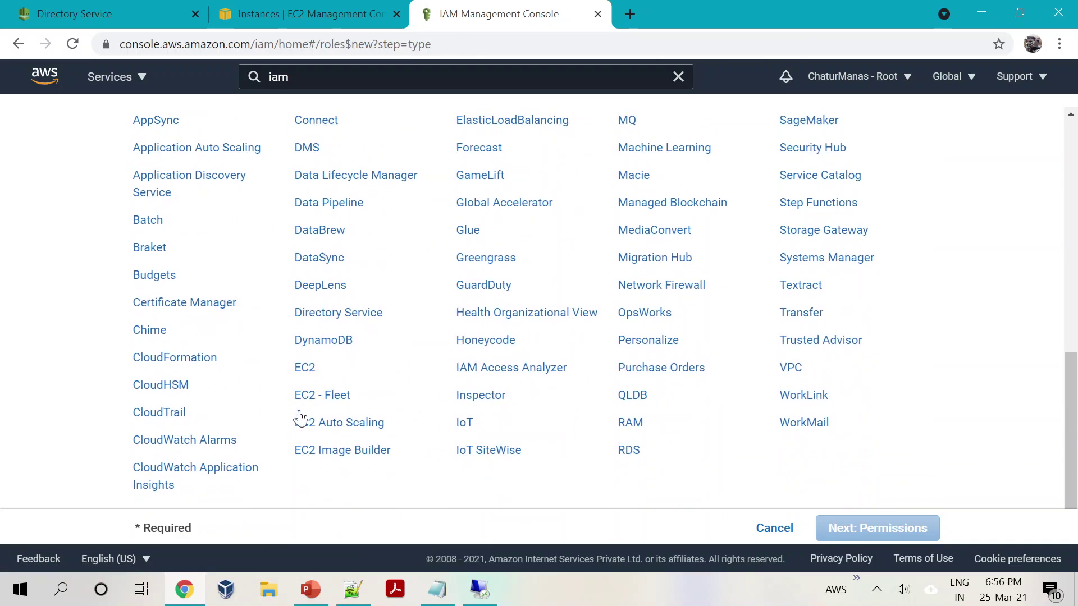
click(361, 313)
scroll(360, 318, down, 2)
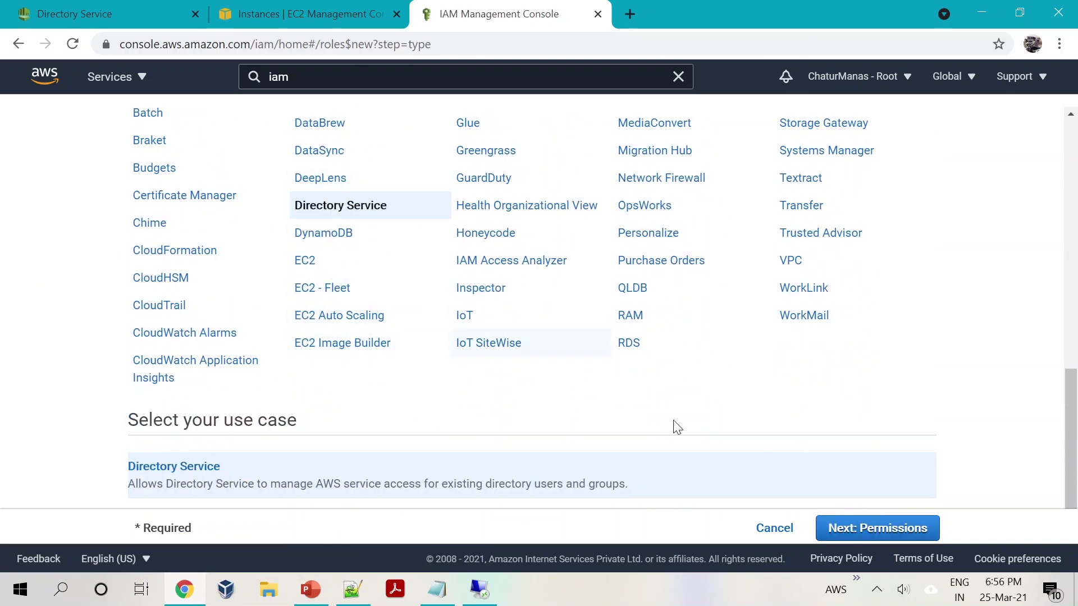
click(858, 528)
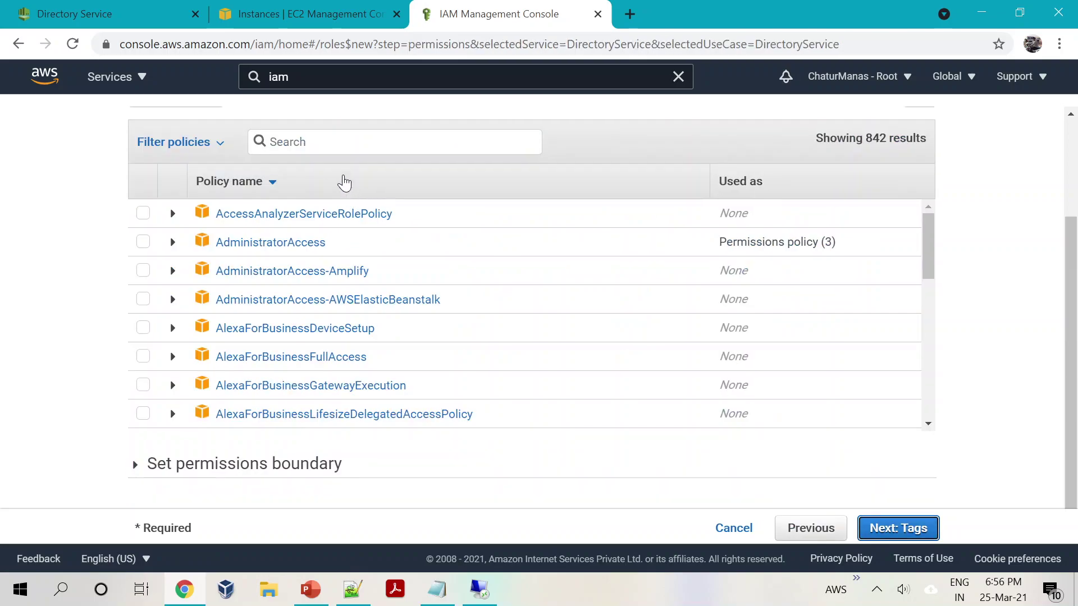
click(270, 142)
text(bil)
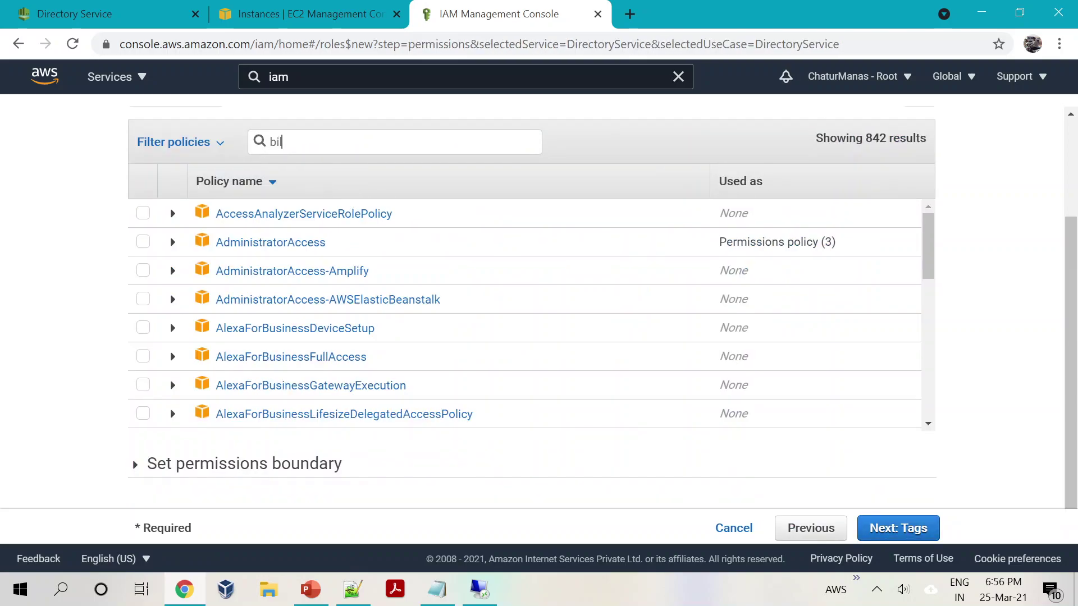
click(143, 415)
click(893, 536)
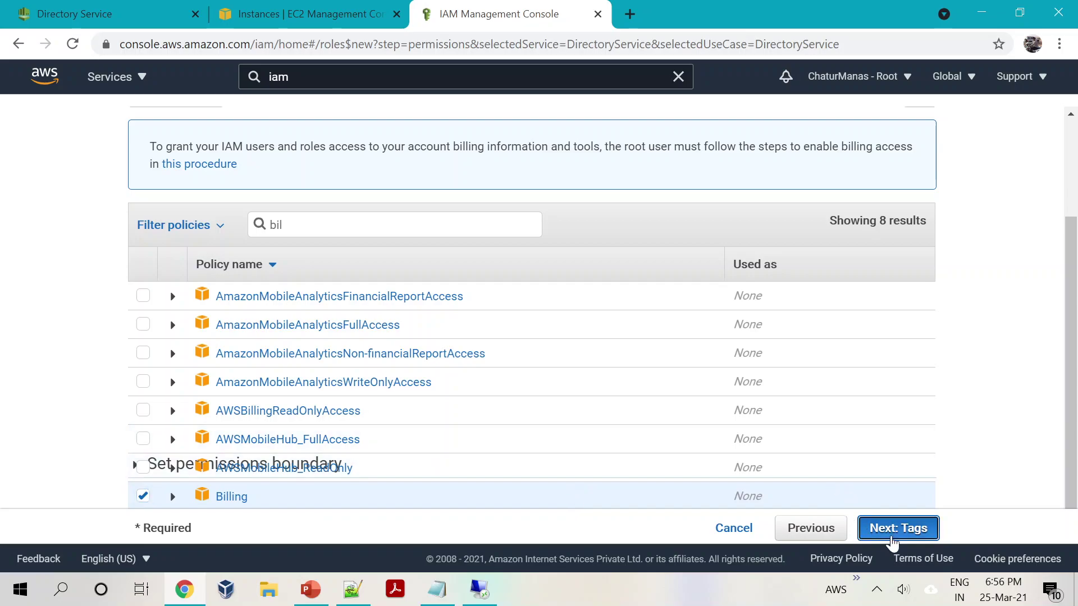
click(893, 533)
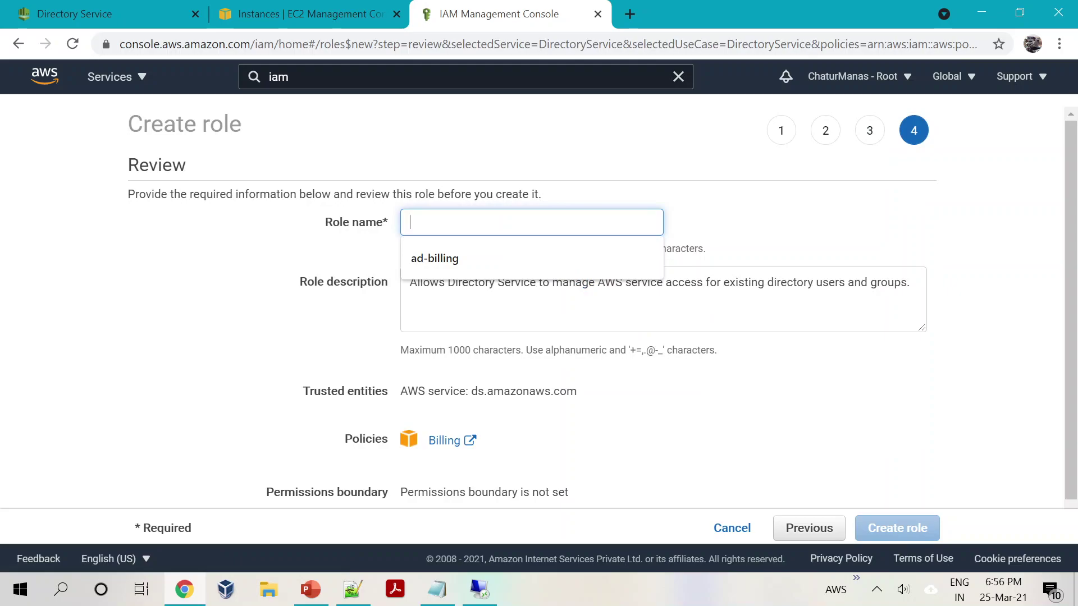
click(436, 261)
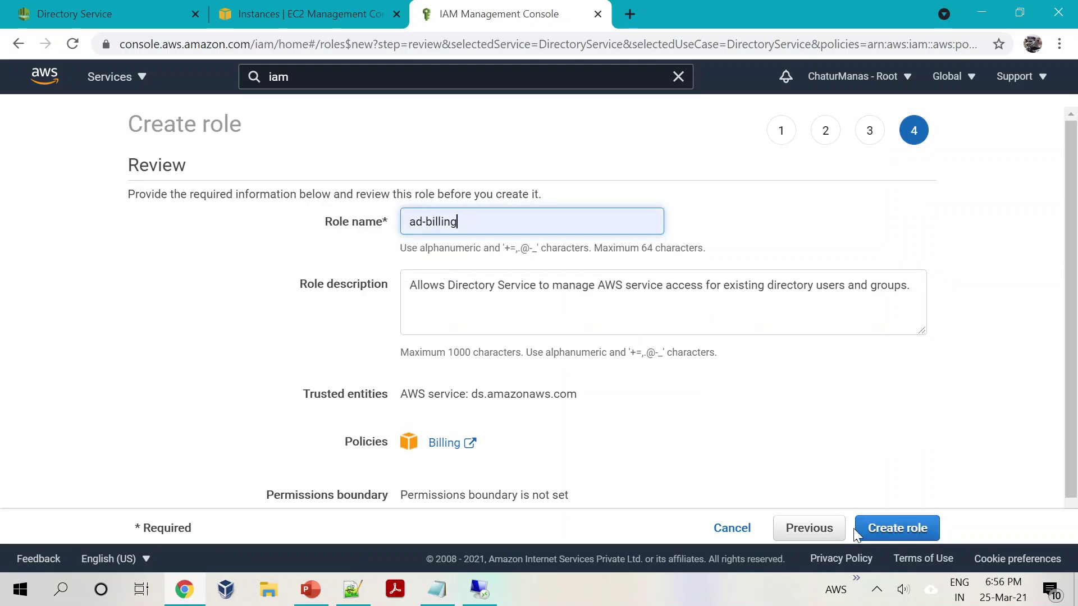
click(917, 528)
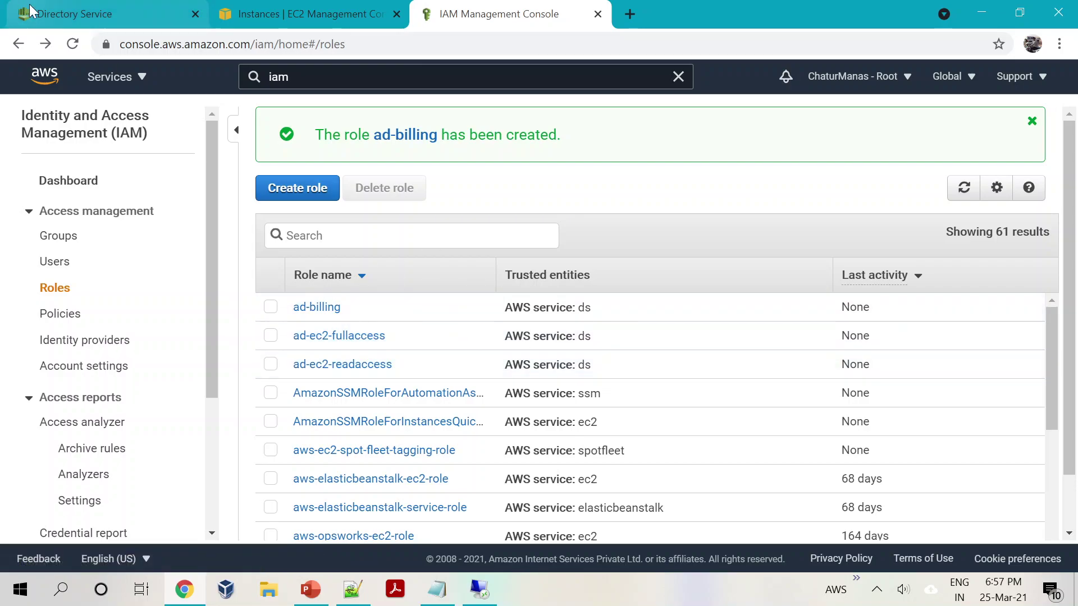
Step: Return to the directory's console access roles, refresh the list and open the ad-billing role
click(63, 16)
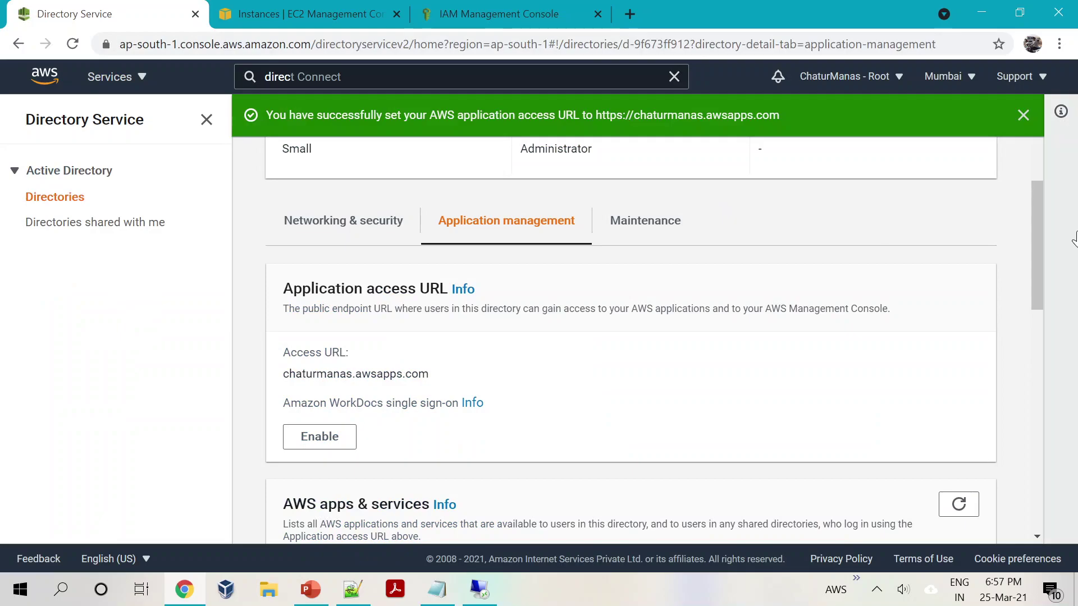
scroll(1044, 277, down, 10)
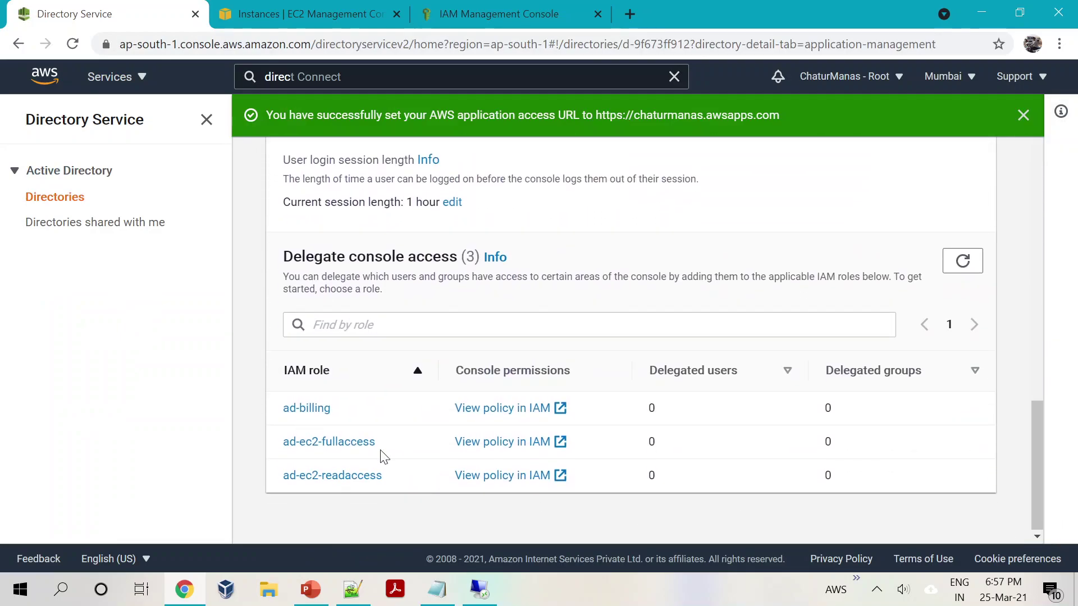
click(967, 272)
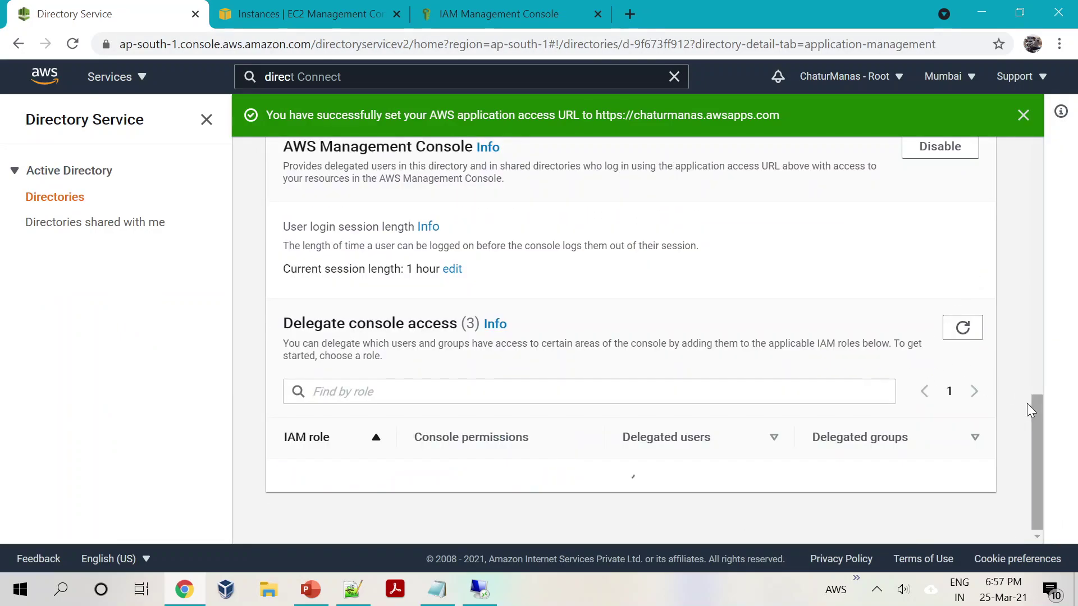
scroll(1034, 428, down, 2)
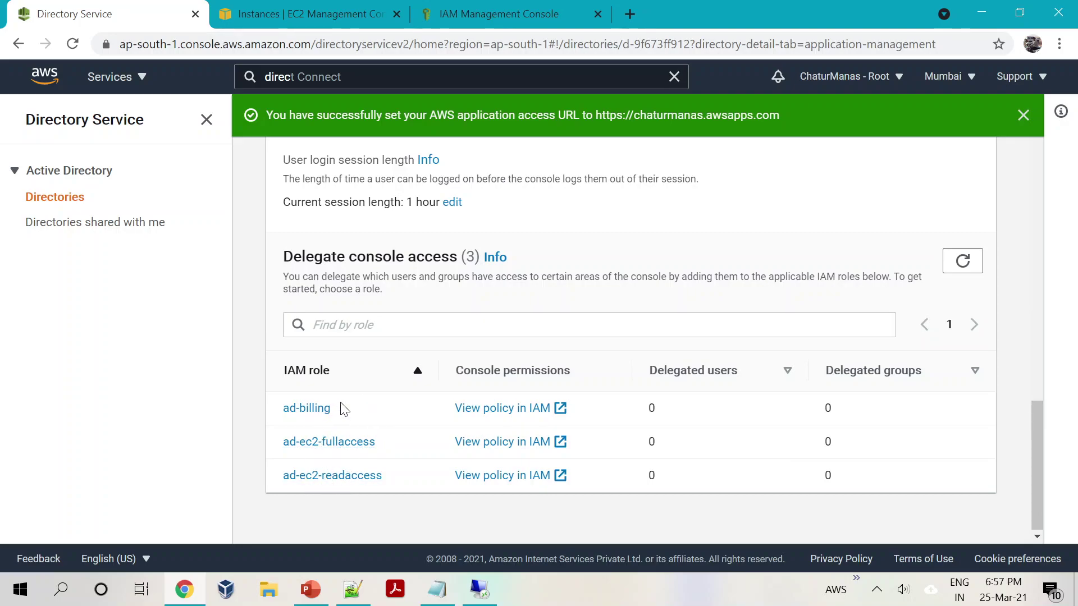
click(308, 409)
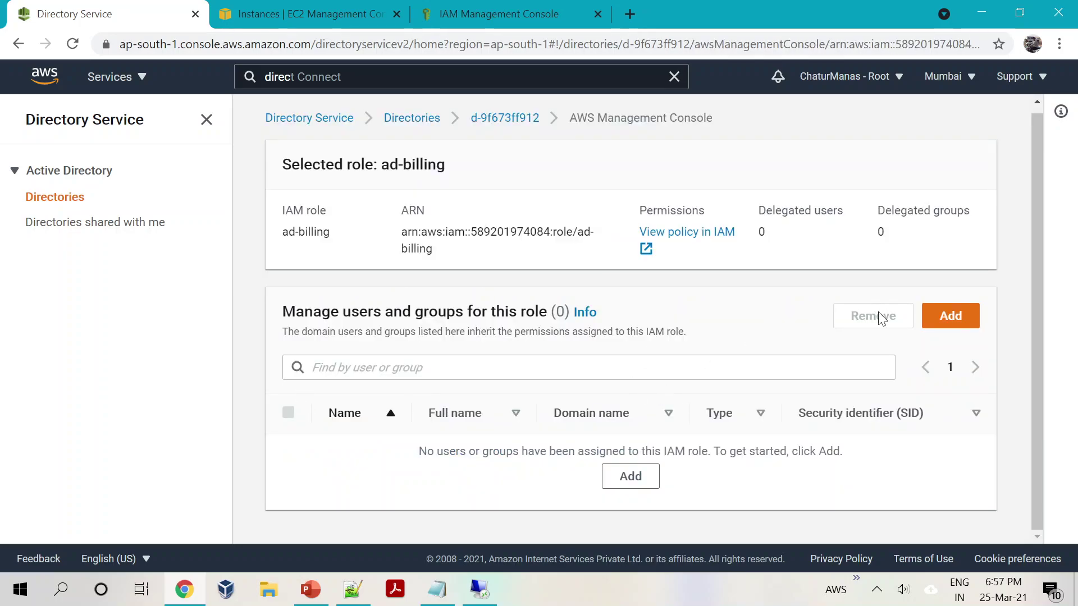
Step: In the directory's own forest, search for and tick awsbilling, then switch to the PowerPoint slide
click(950, 318)
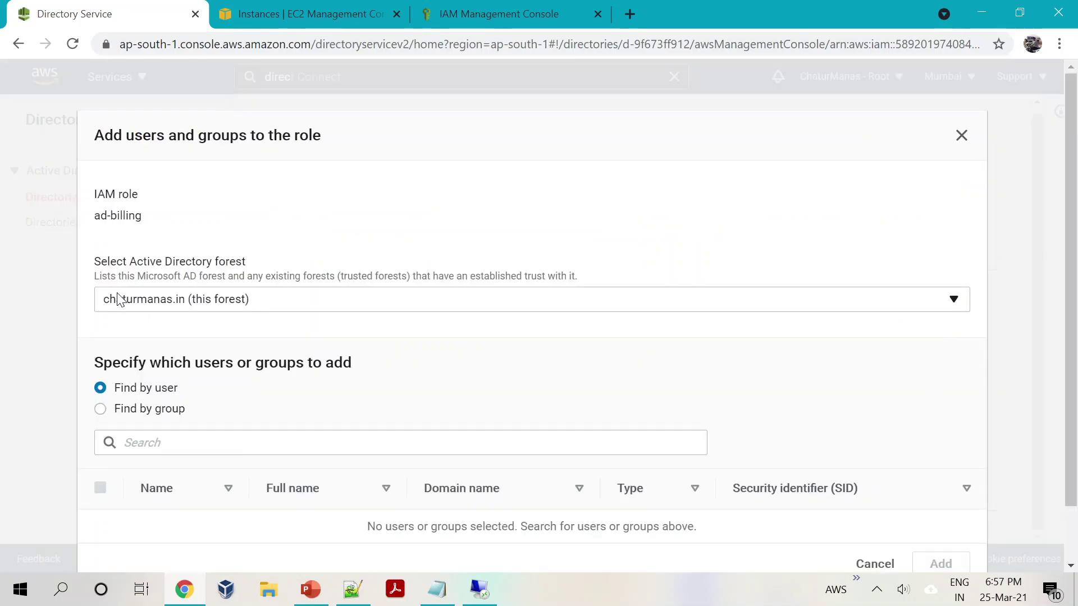
click(210, 299)
click(181, 331)
scroll(149, 315, down, 1)
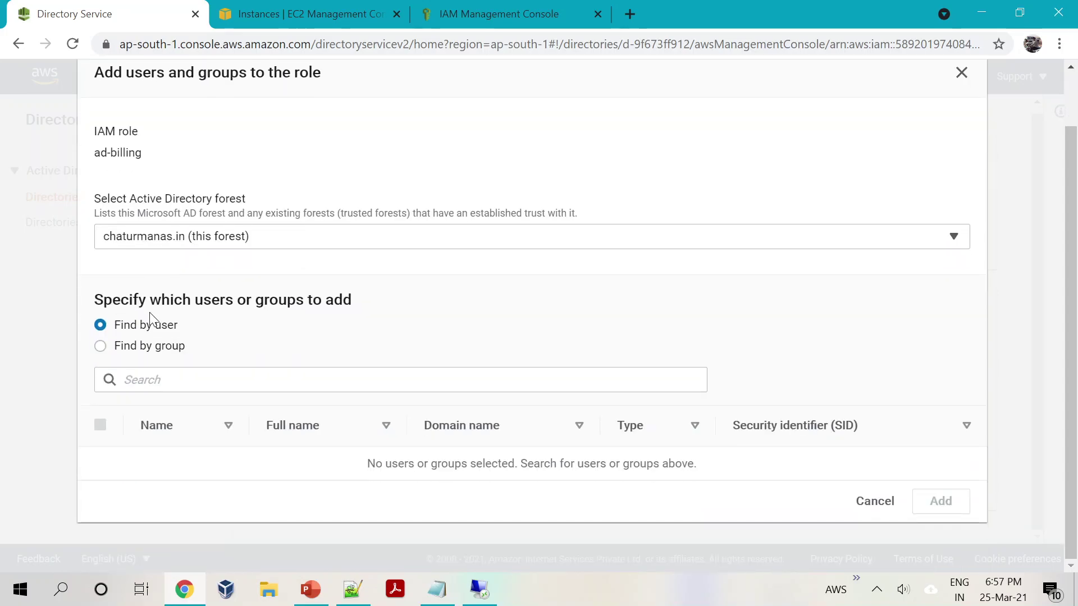
click(124, 380)
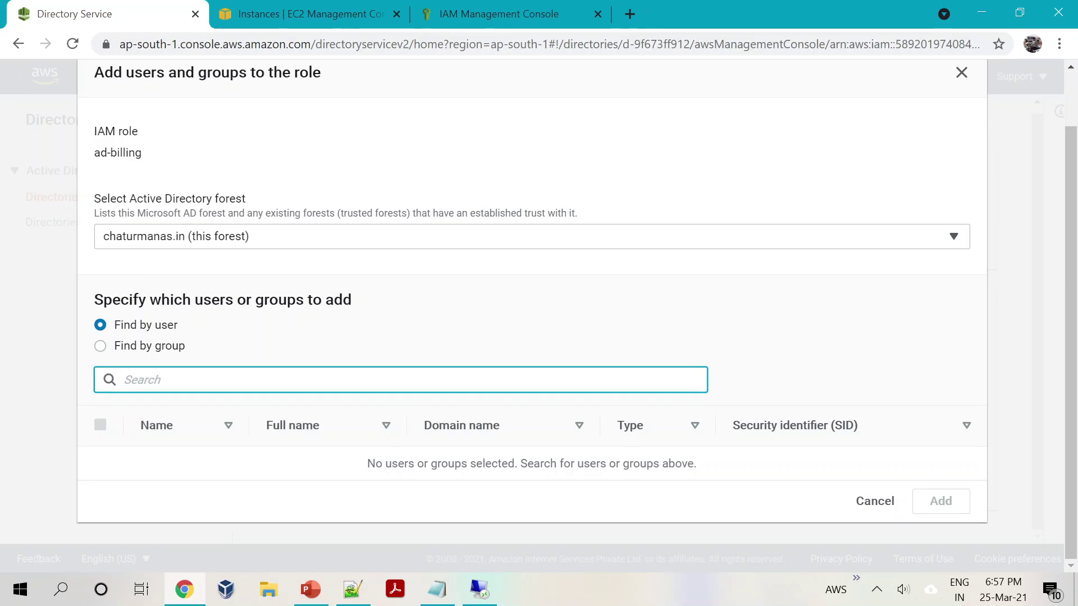
text(aws)
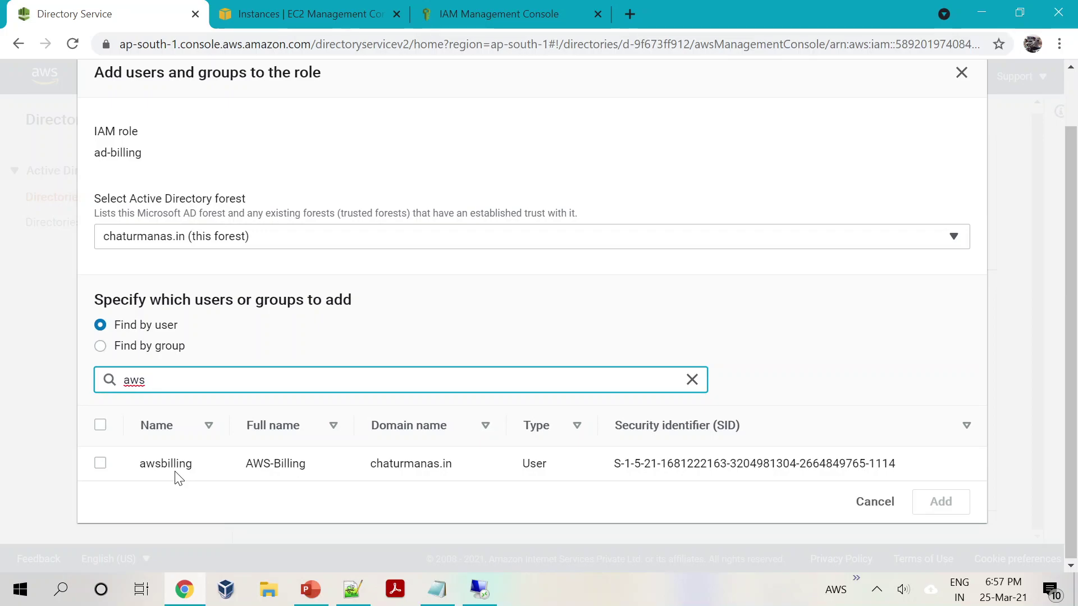
click(101, 463)
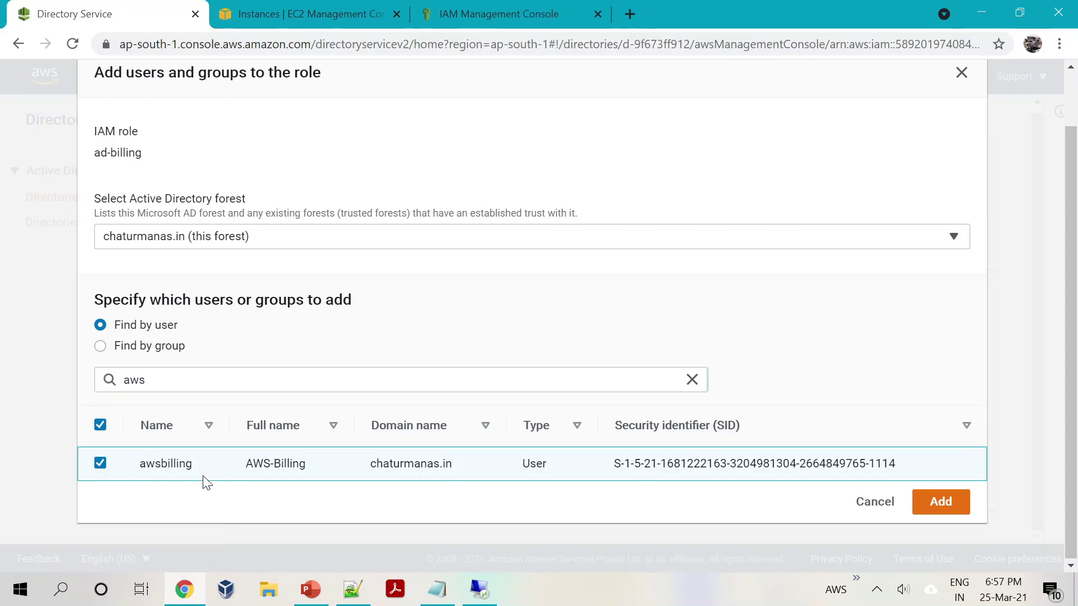
click(310, 589)
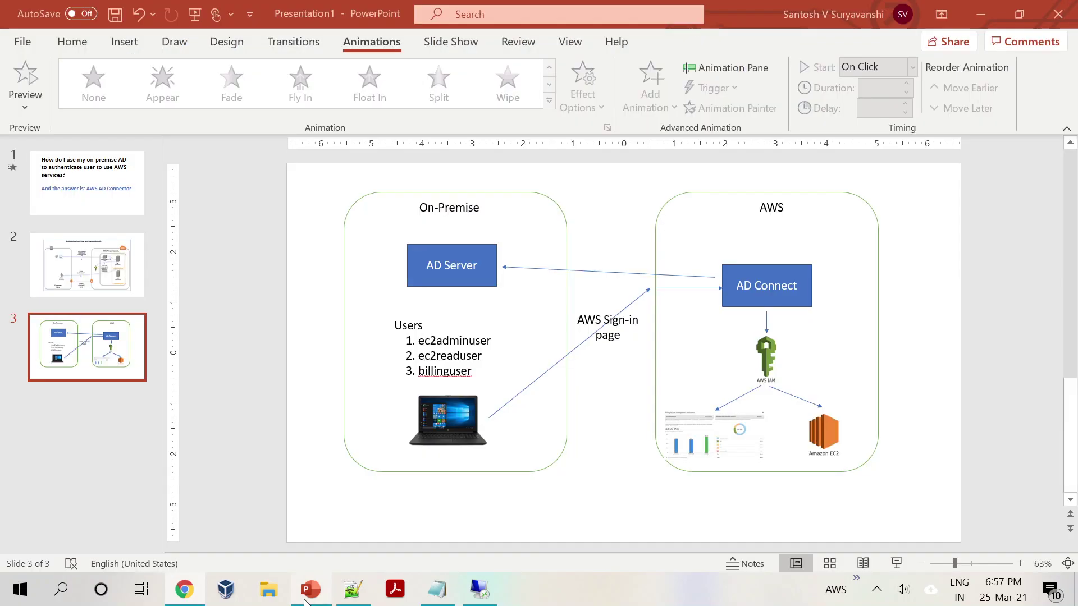
Step: Highlight the AD Server box on the slide, then return to Chrome and cancel the user addition
click(429, 280)
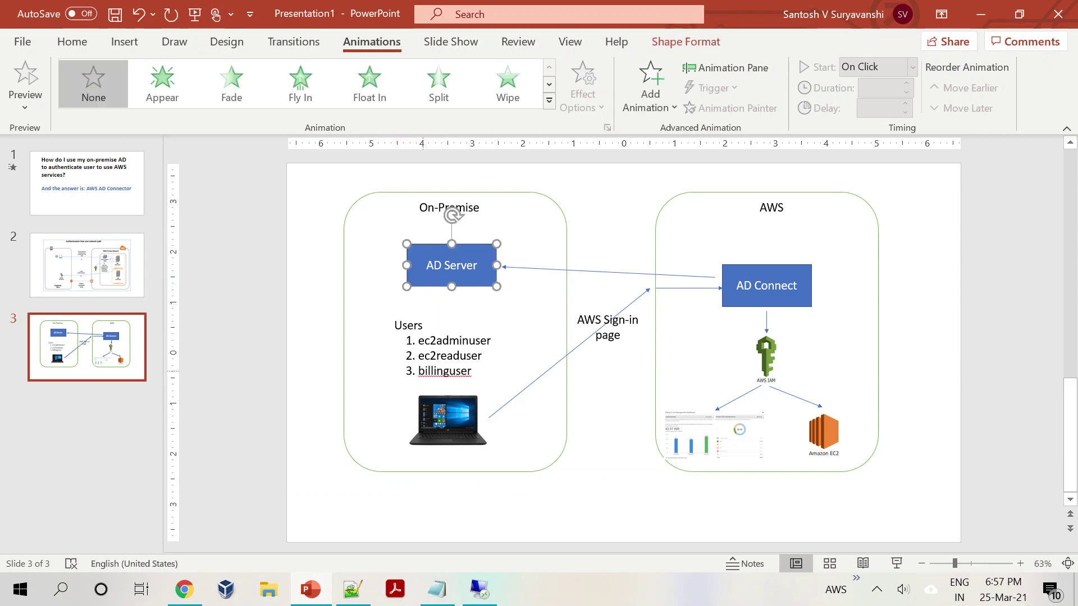
key(alt+Tab)
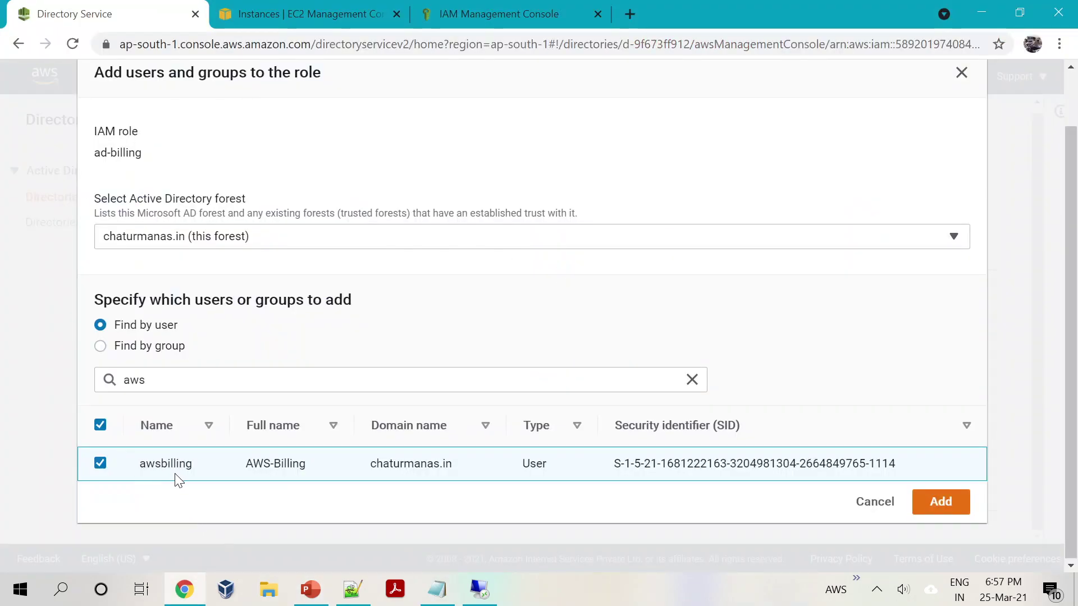
click(875, 503)
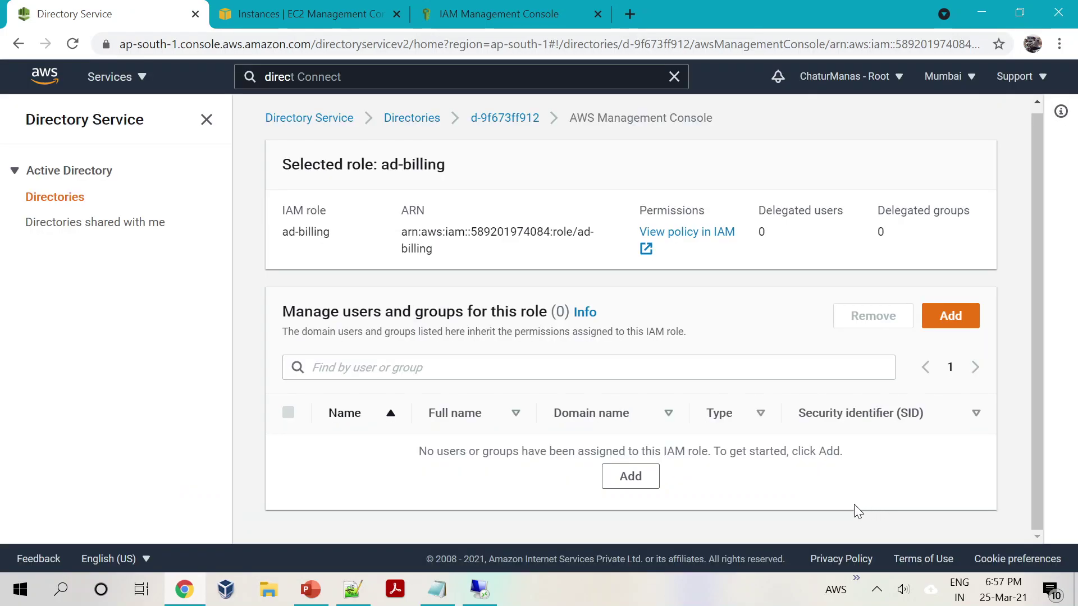
Step: Check the IAM users list, then go back to the ad-billing role in Directory Service
click(462, 14)
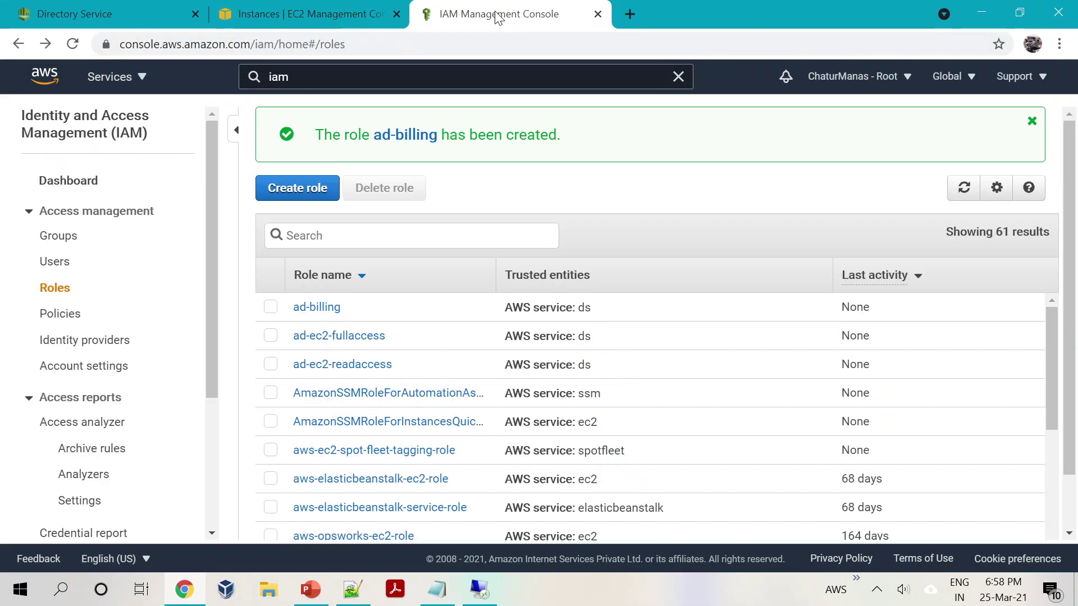
click(63, 262)
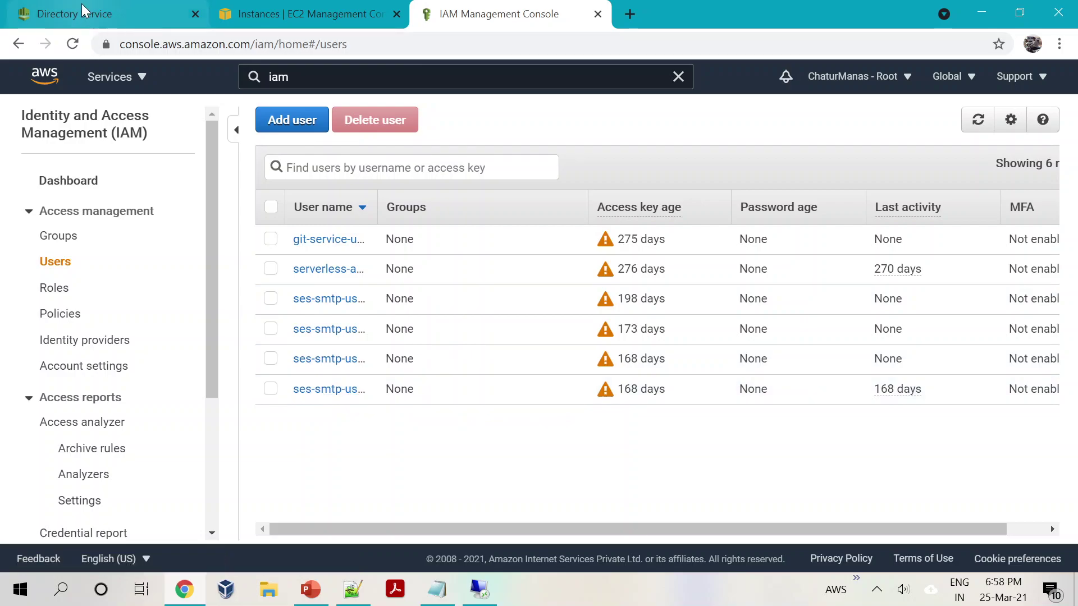
key(alt+Tab)
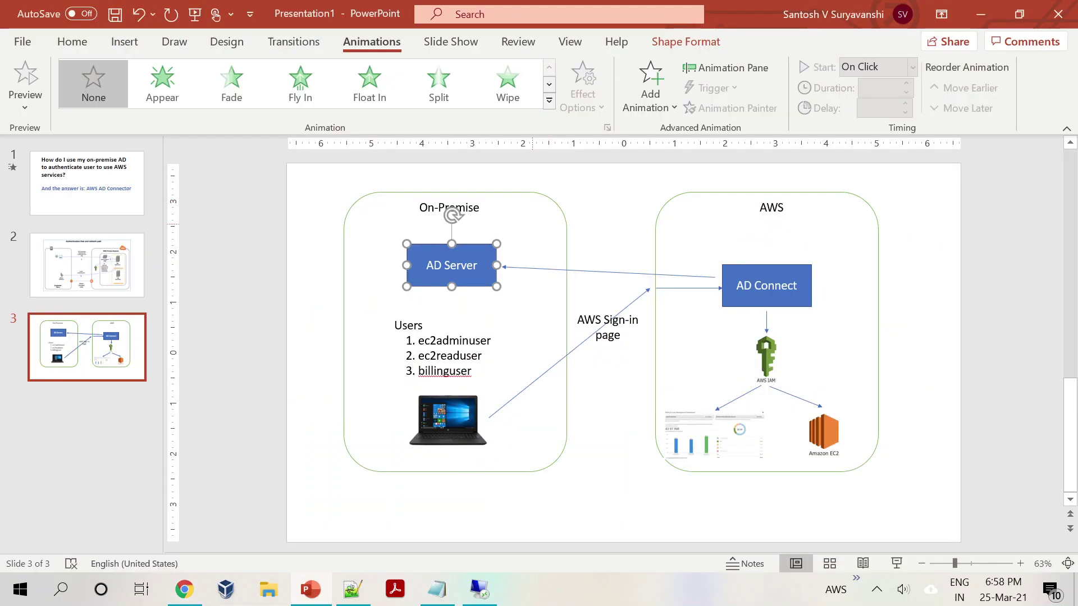
key(alt+Tab)
click(67, 11)
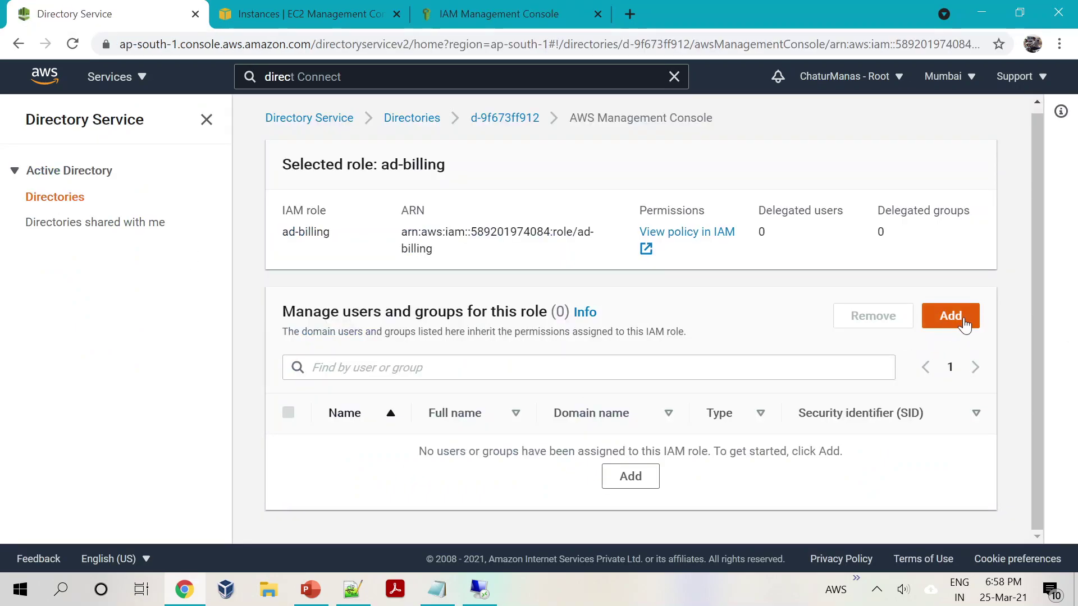
Step: Search 'aws' and add the awsbilling user to the ad-billing role, dismissing the success banner
click(950, 316)
scroll(224, 437, down, 2)
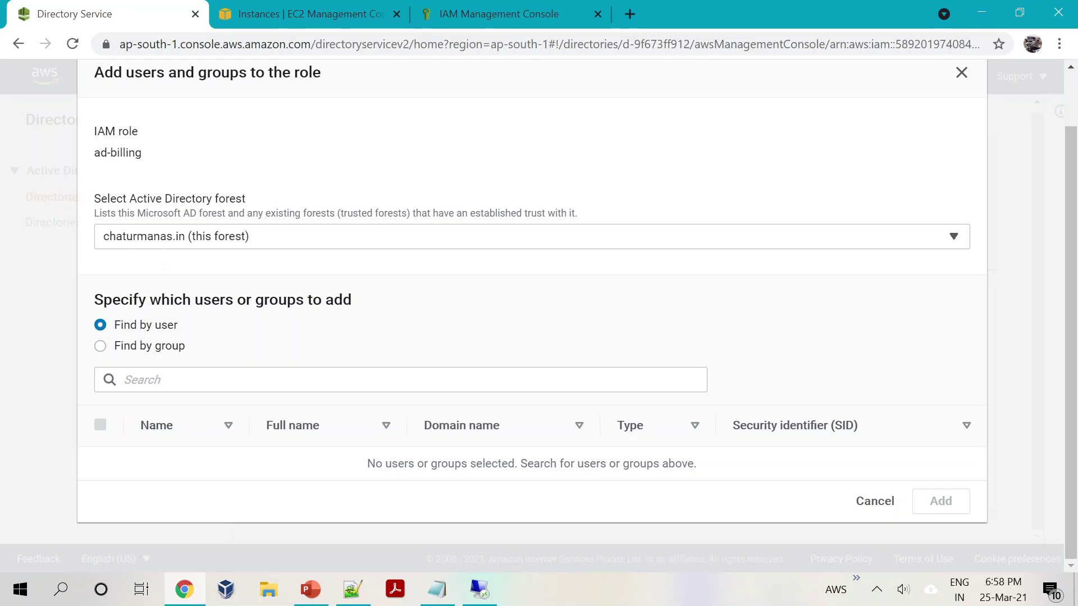
click(202, 380)
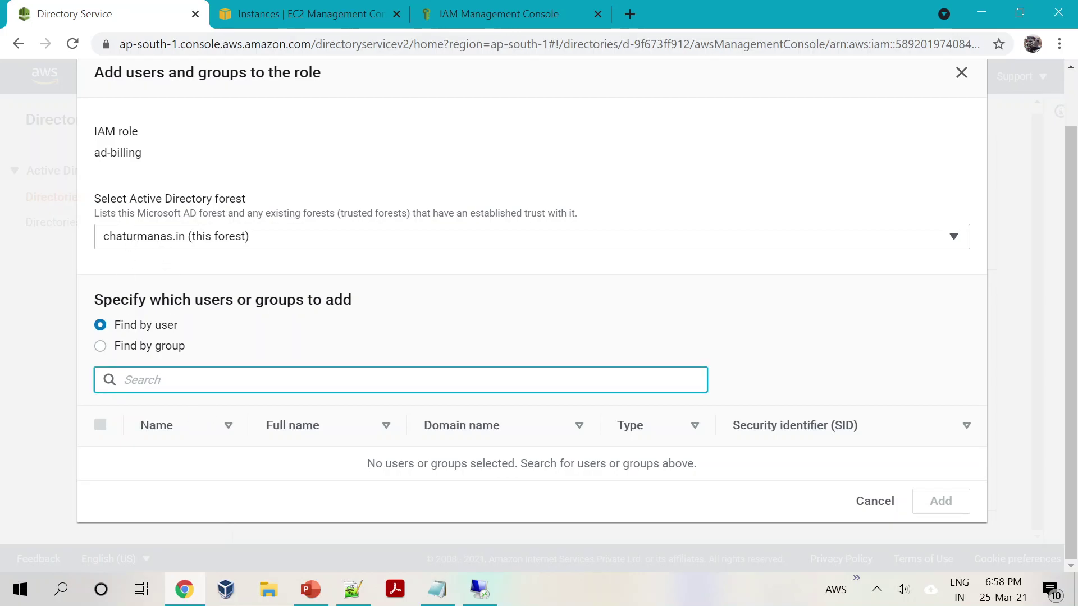
text(billing)
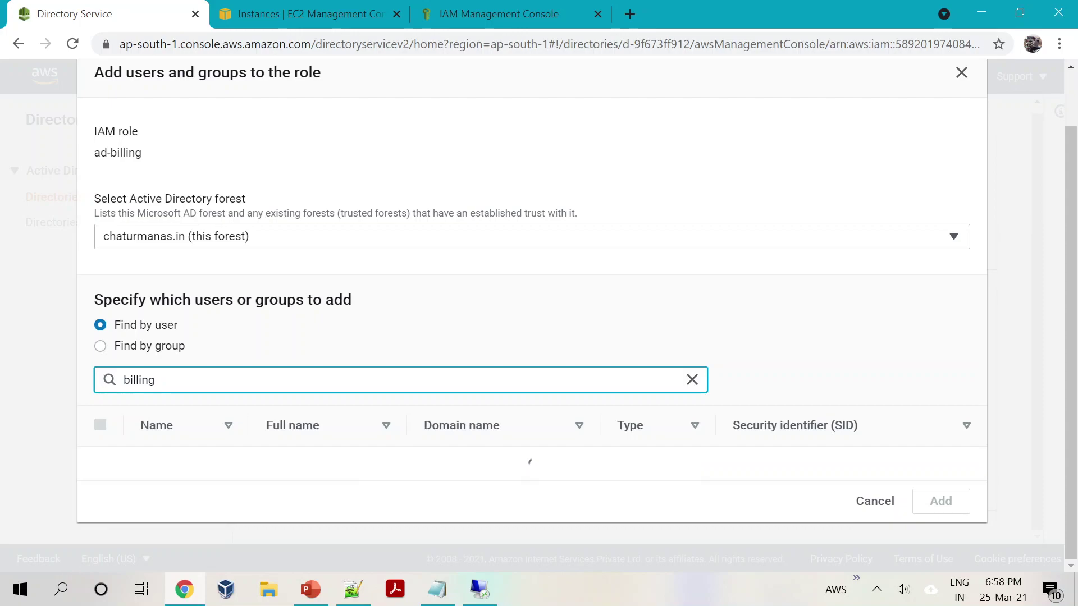
key(BackSpace)
key(BackSpace)
key(BackSpace)
key(BackSpace)
key(BackSpace)
key(BackSpace)
key(BackSpace)
text(aws)
click(101, 464)
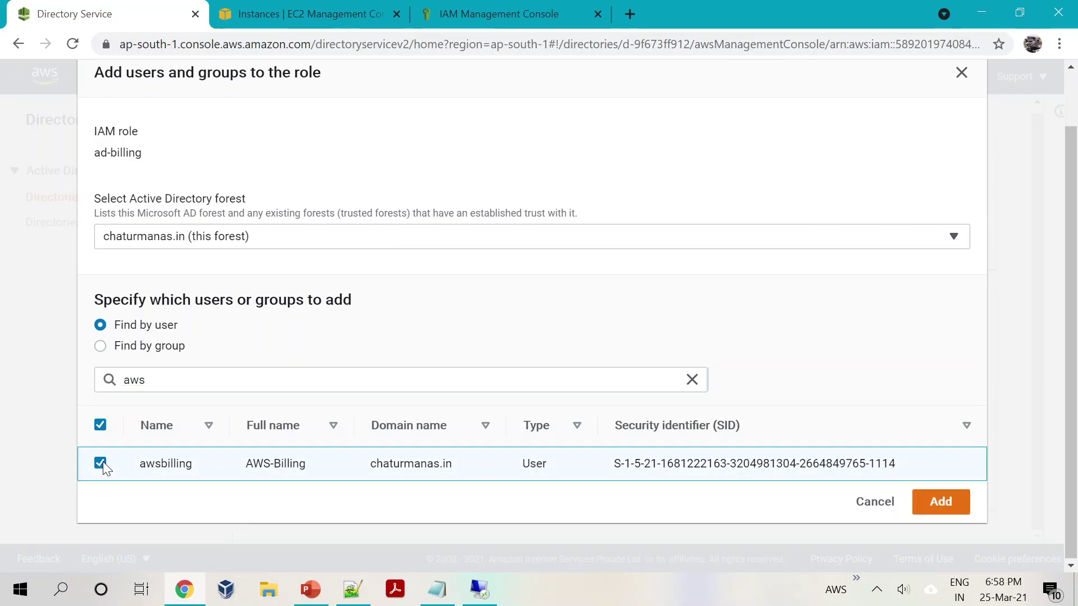
click(936, 502)
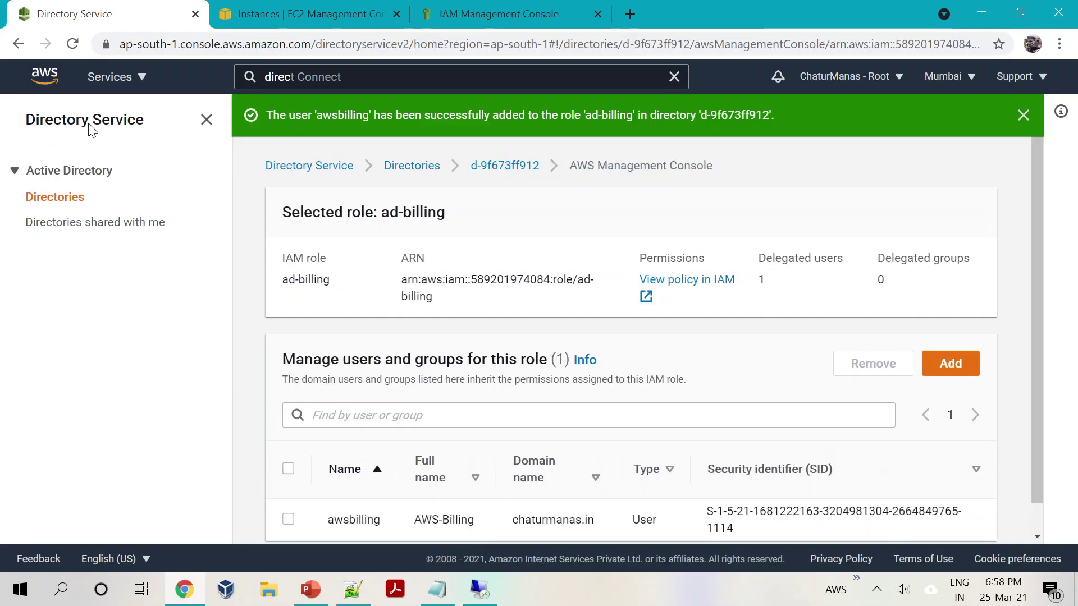
scroll(391, 235, down, 1)
scroll(391, 235, up, 1)
click(1023, 115)
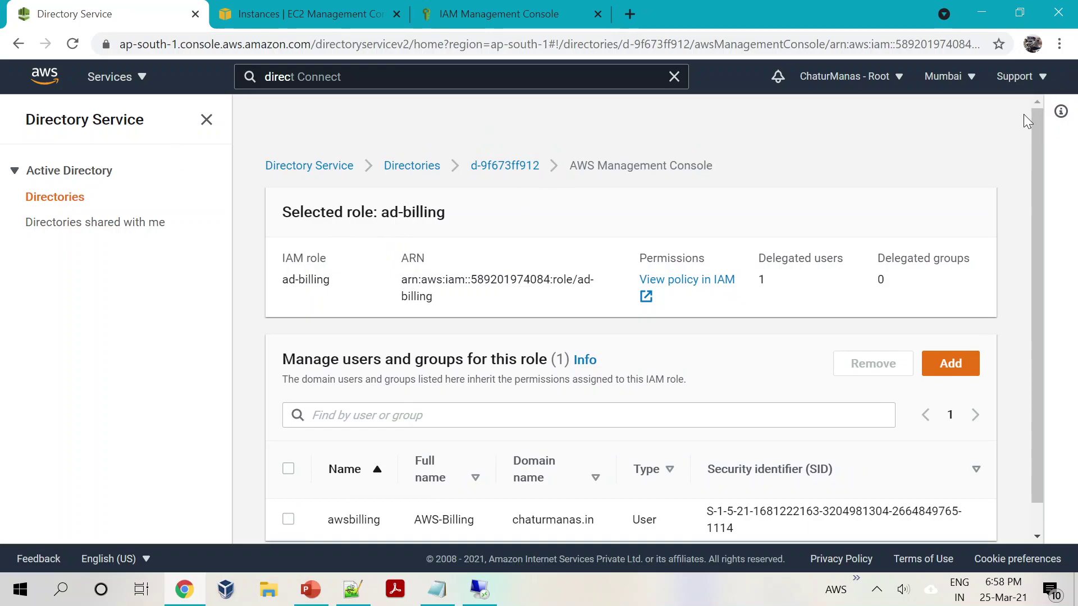
Step: Go back to the directory page and open the ad-ec2-fullaccess role
click(505, 123)
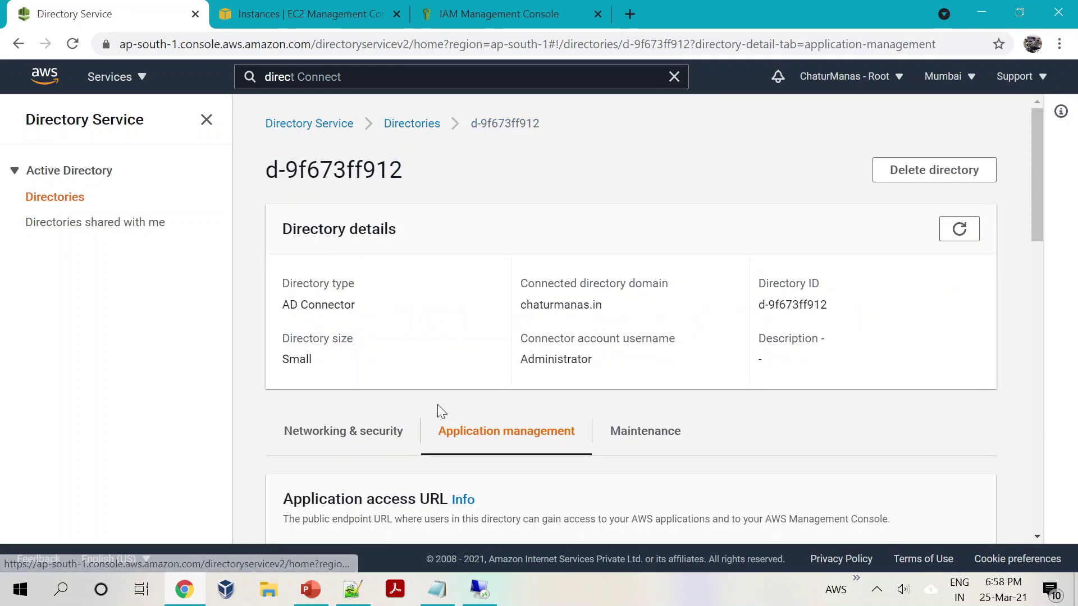
scroll(436, 404, down, 10)
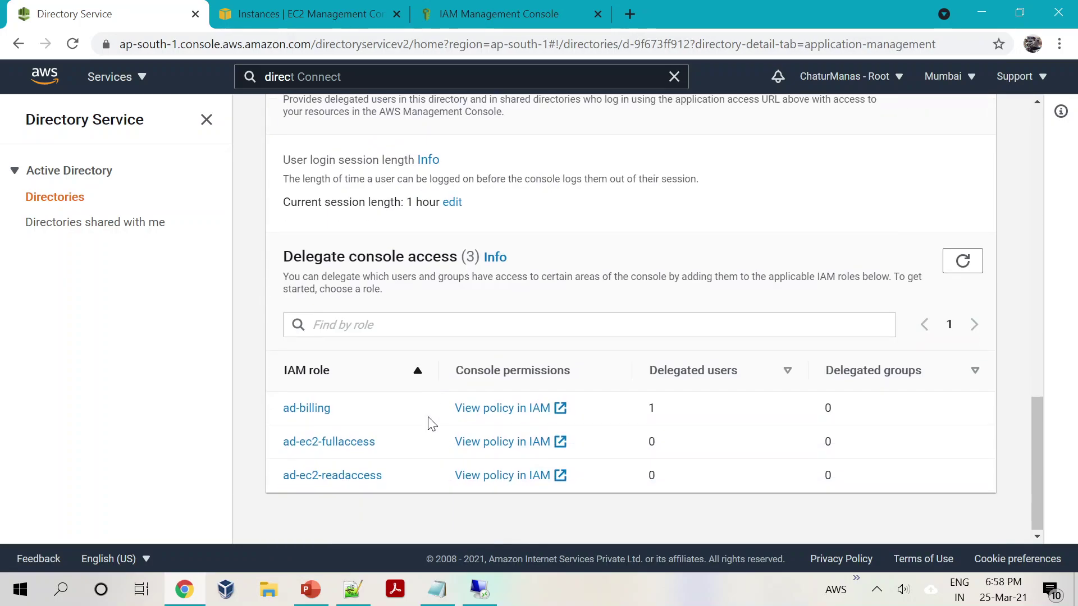
click(327, 442)
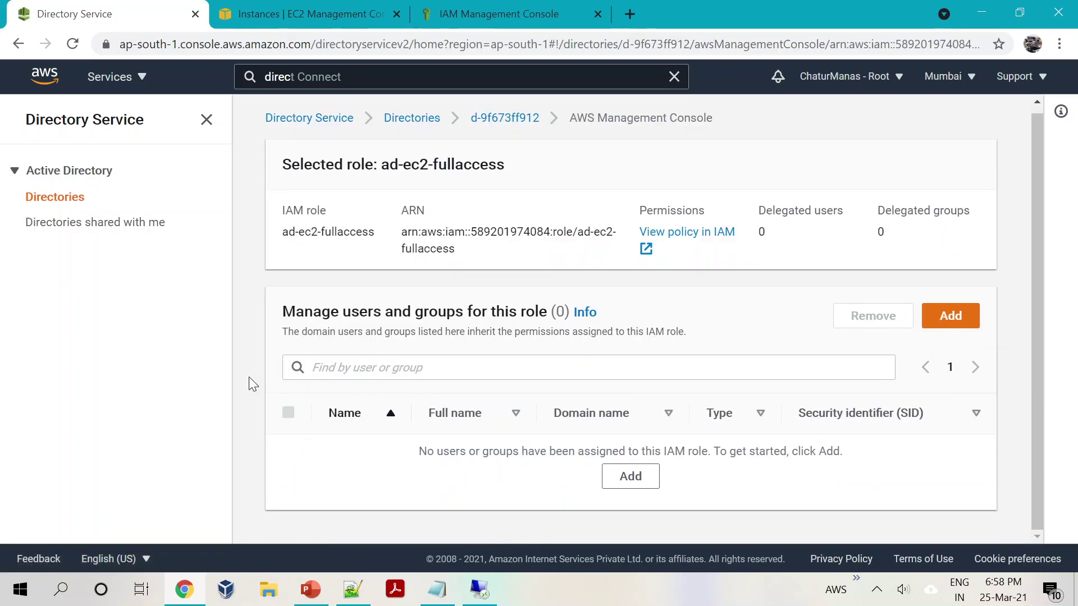
Step: Search 'ec2', add ec2admin to ad-ec2-fullaccess, and return to the d-9f673ff912 directory page
click(954, 314)
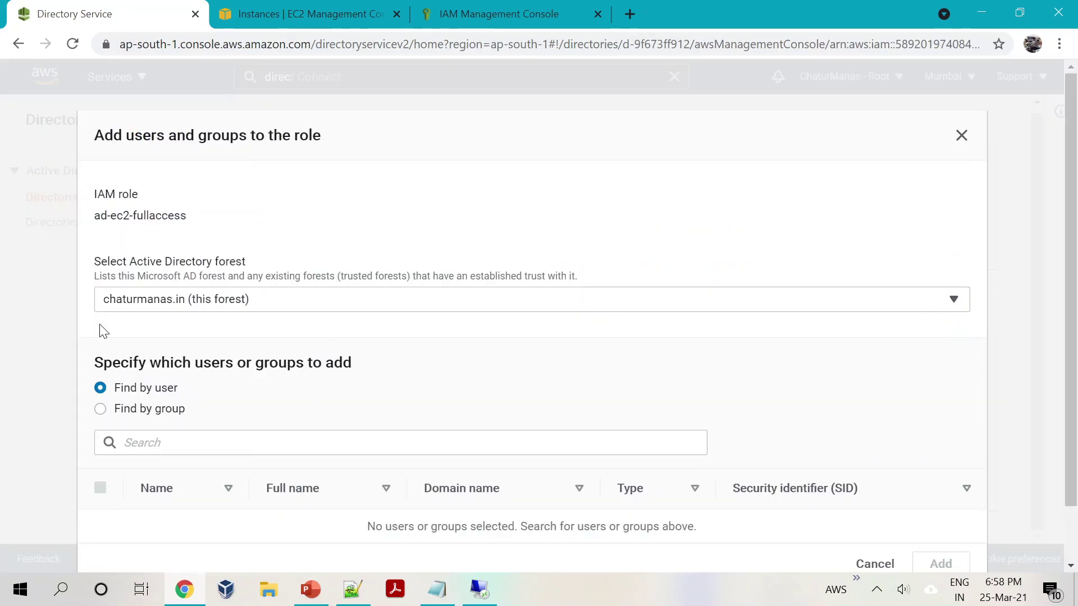
scroll(104, 342, down, 1)
click(172, 381)
text(e)
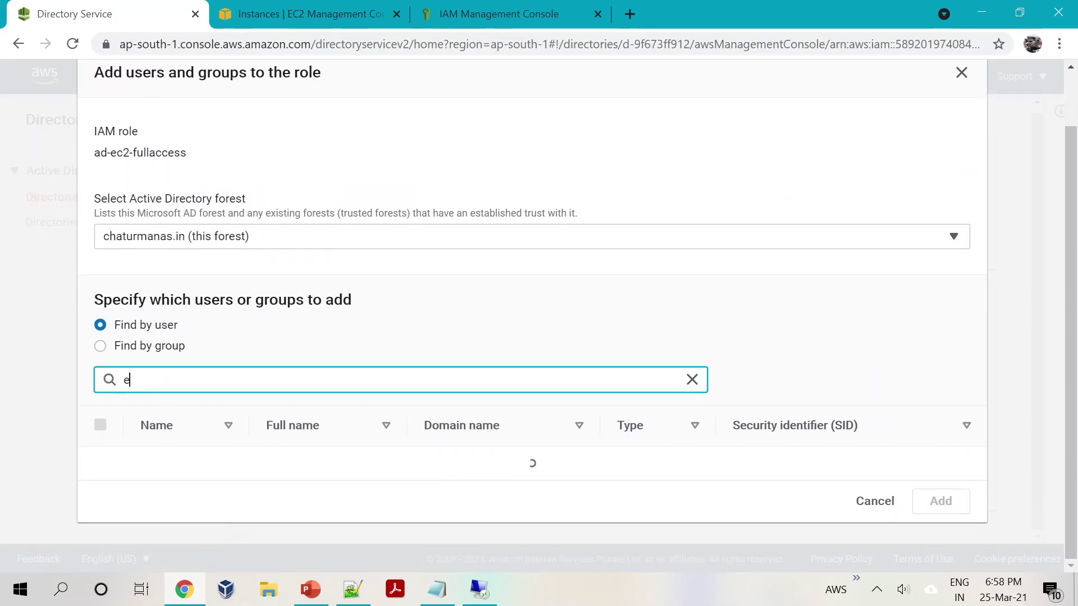
text(c2)
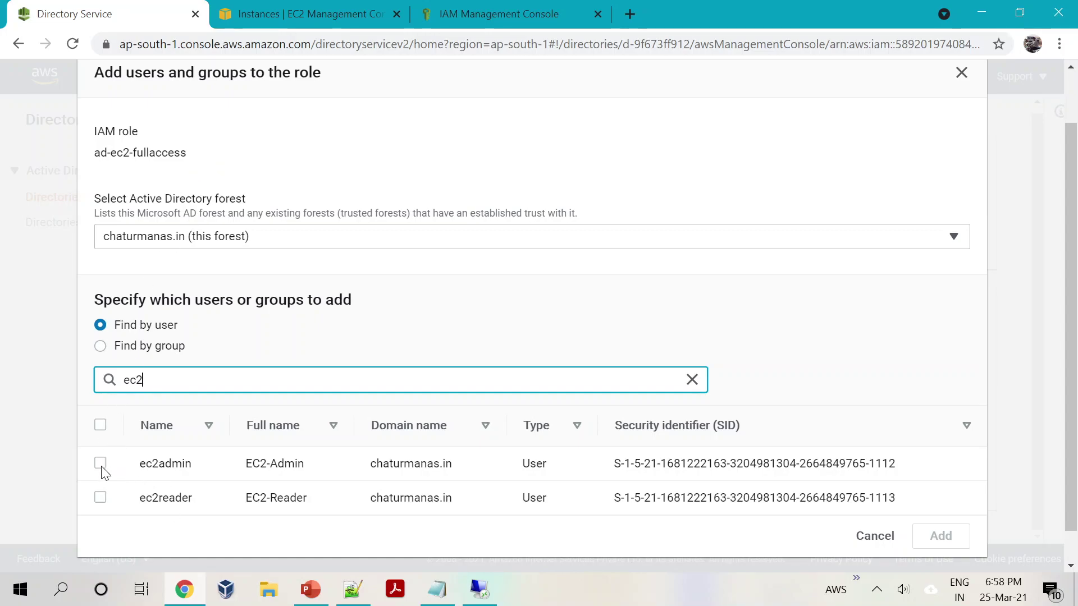
click(100, 463)
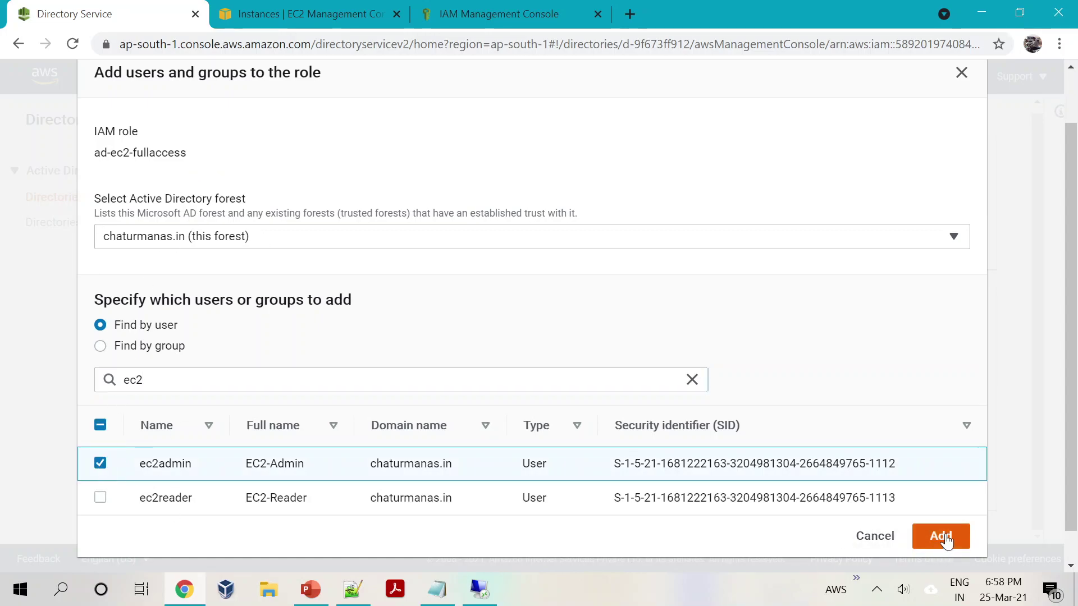
click(940, 536)
scroll(865, 468, down, 1)
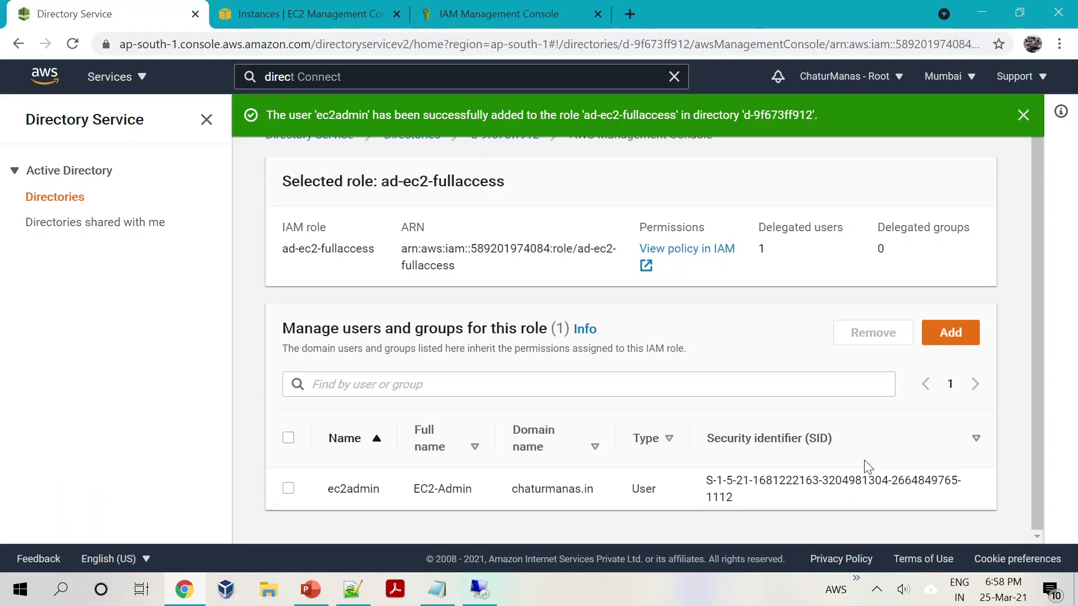
scroll(869, 467, up, 1)
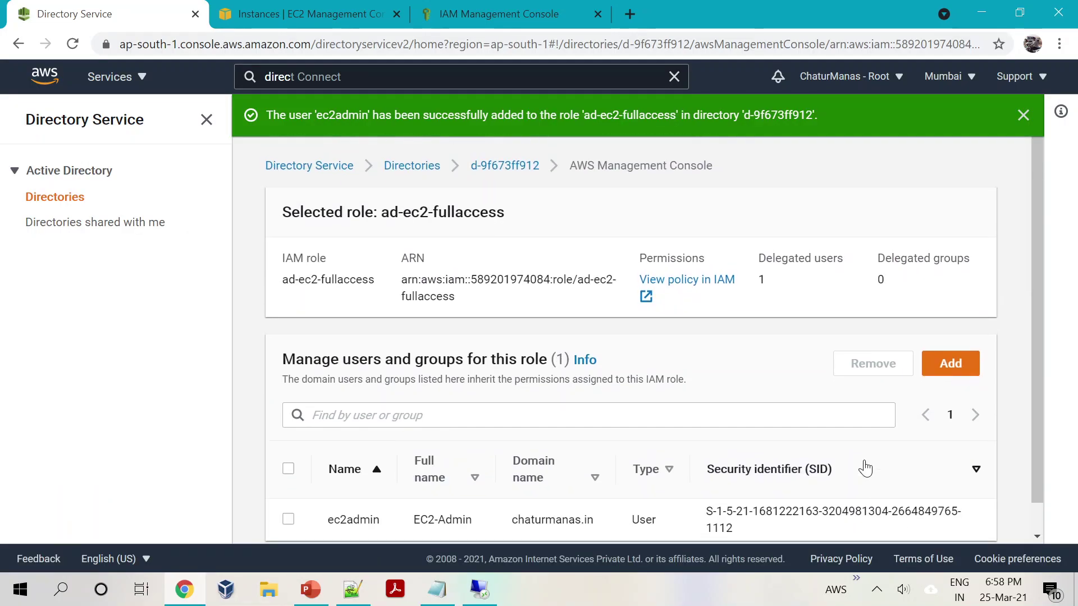
click(510, 172)
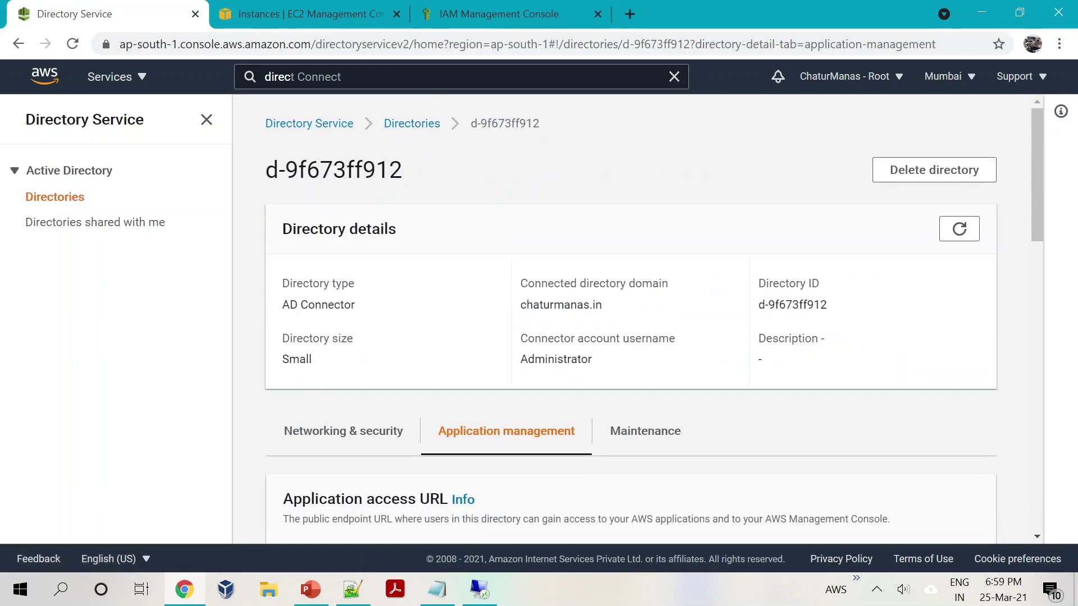
scroll(301, 377, down, 15)
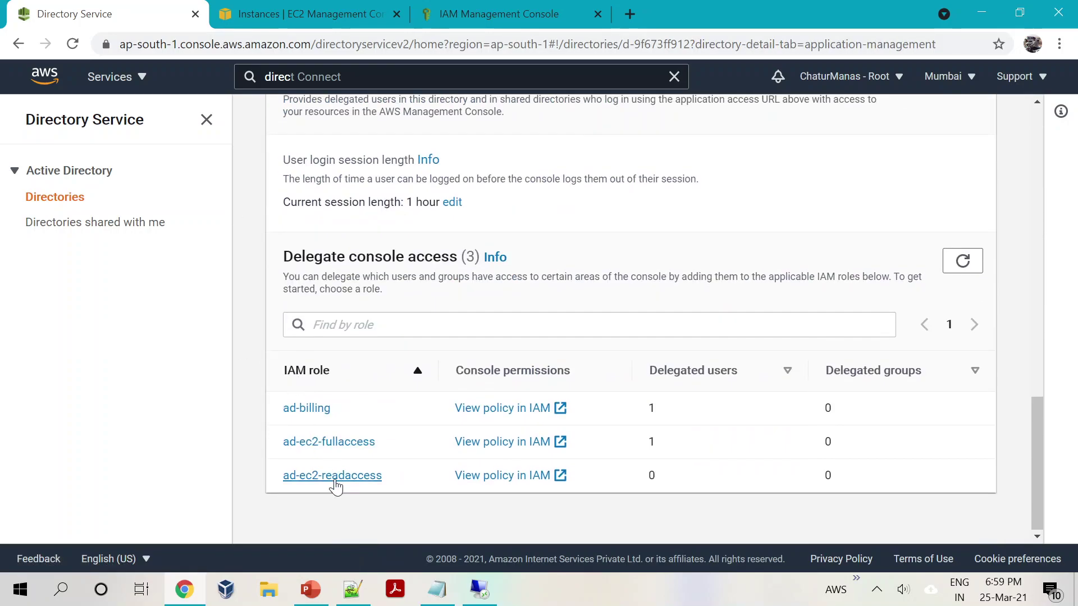
Step: Open the ad-ec2-readaccess role, search 'ec2' and add the ec2reader user
click(333, 476)
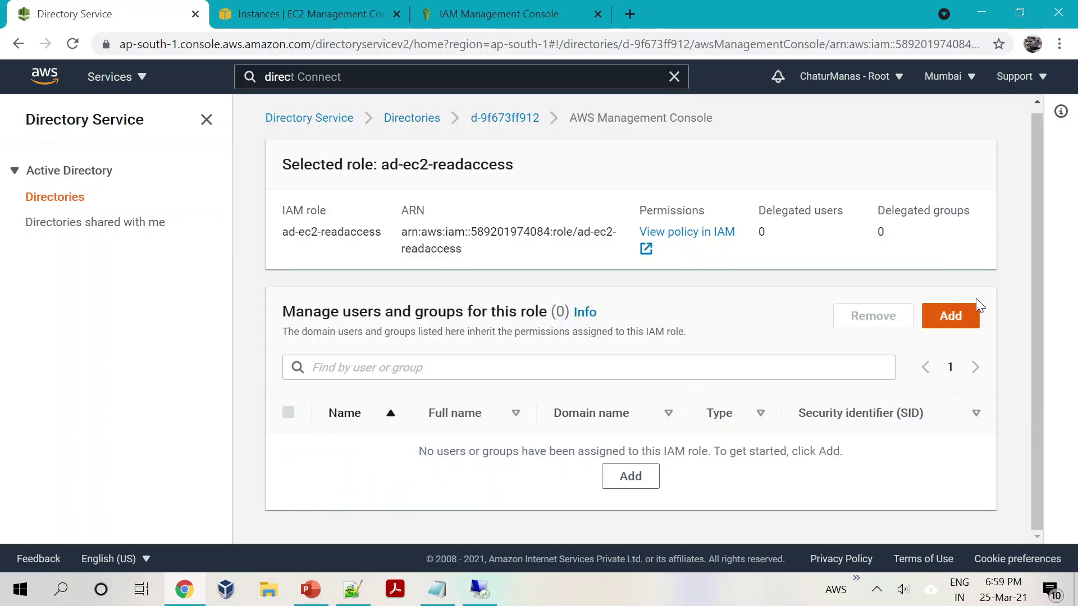
click(960, 312)
click(393, 442)
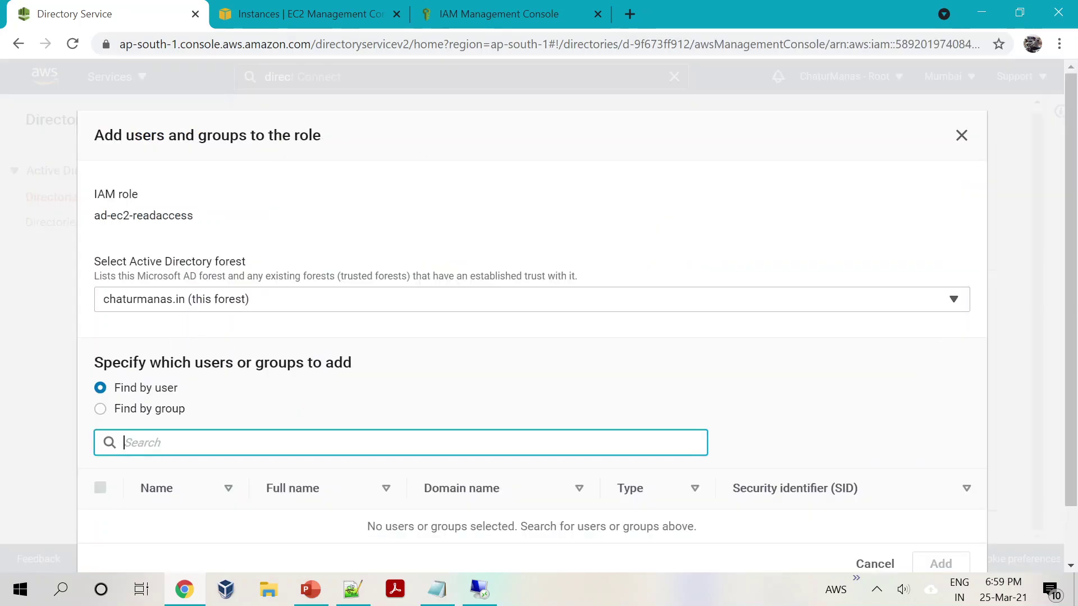
text(ec2)
scroll(159, 429, down, 1)
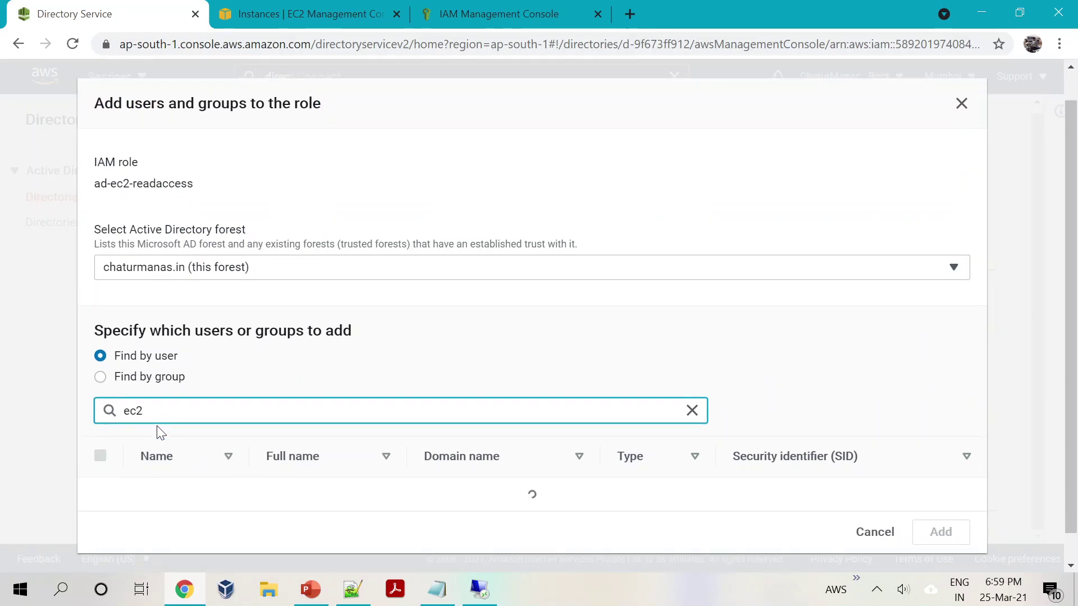
click(101, 498)
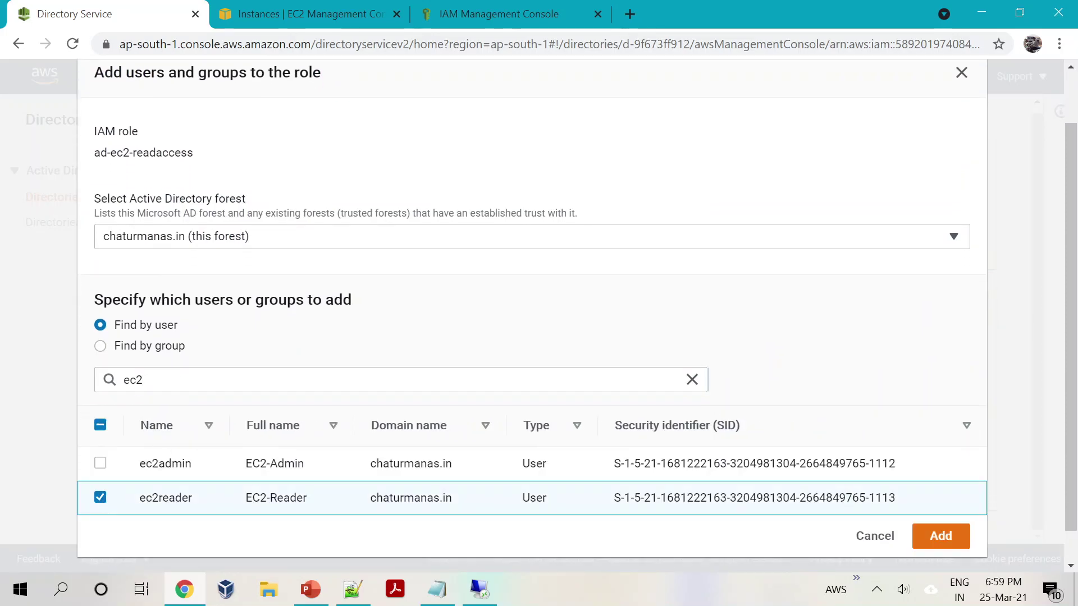
click(939, 536)
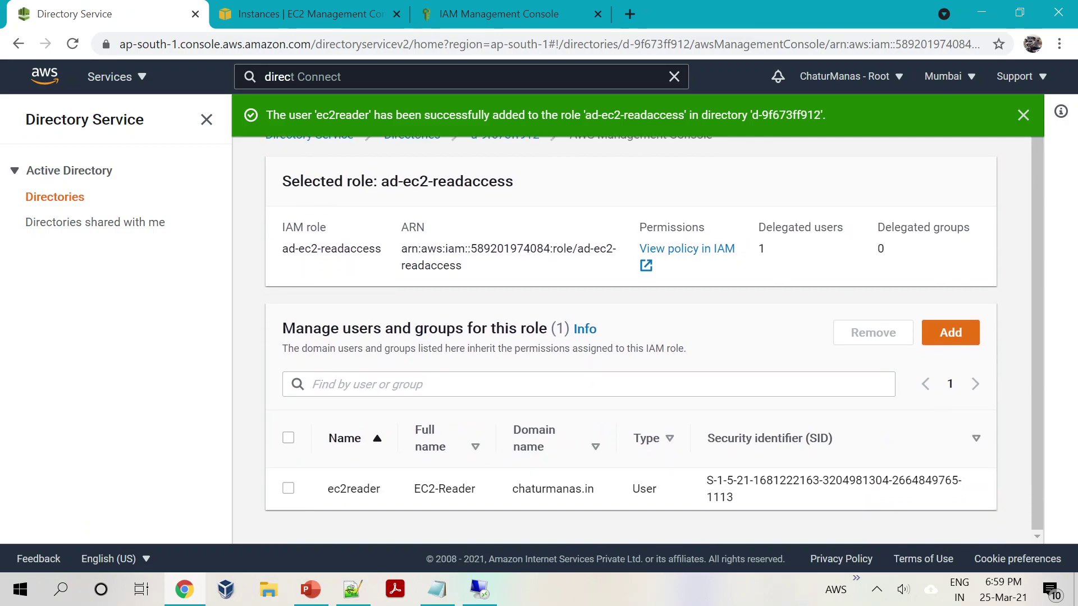
Step: Return to the directory details page and briefly show the architecture slides
click(499, 166)
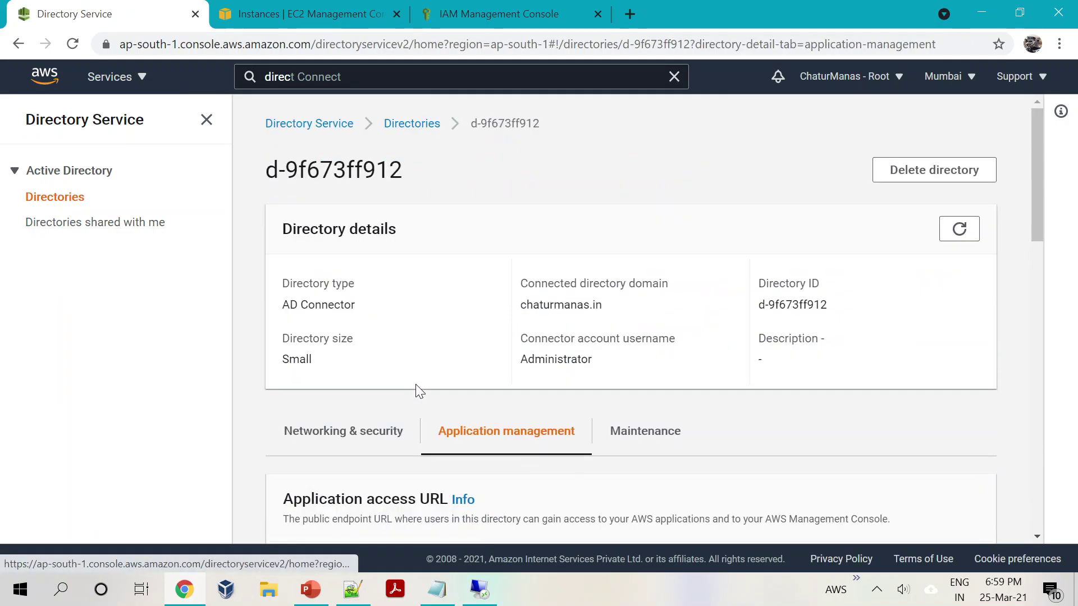
scroll(303, 449, down, 3)
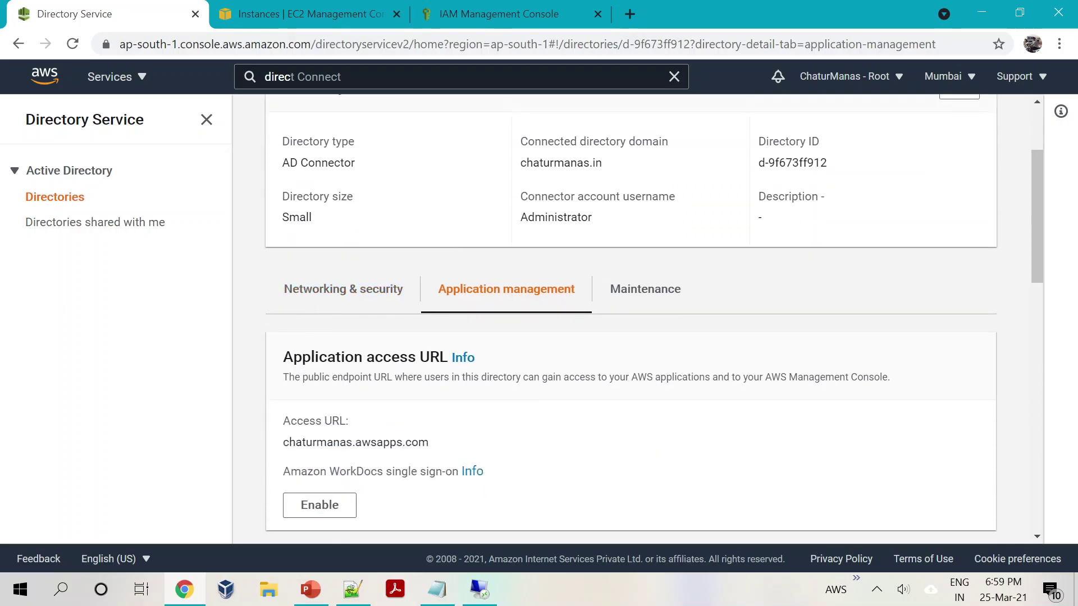
click(310, 590)
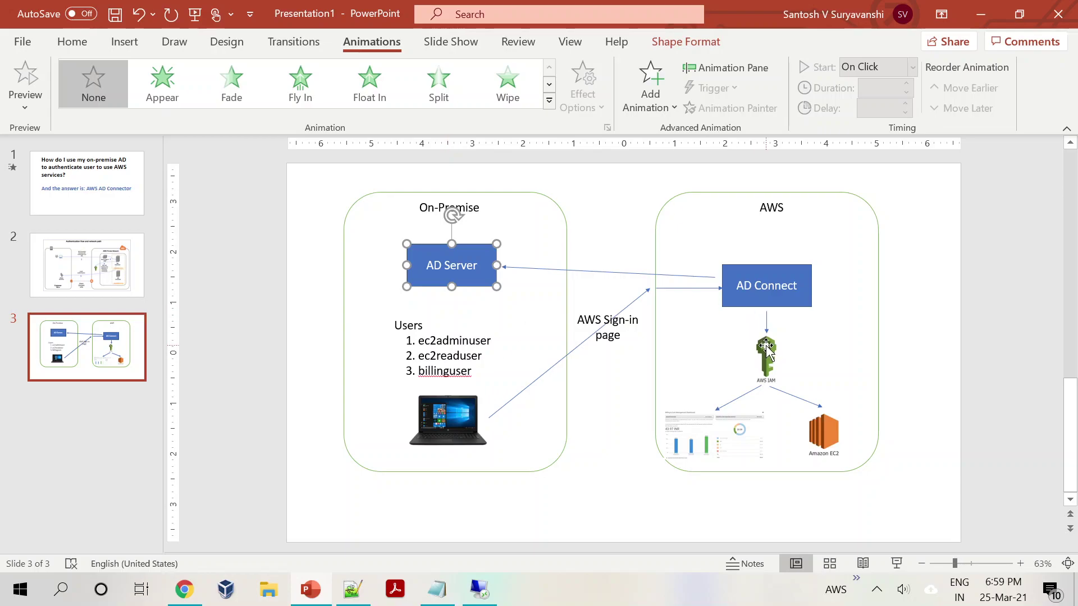
key(alt+Tab)
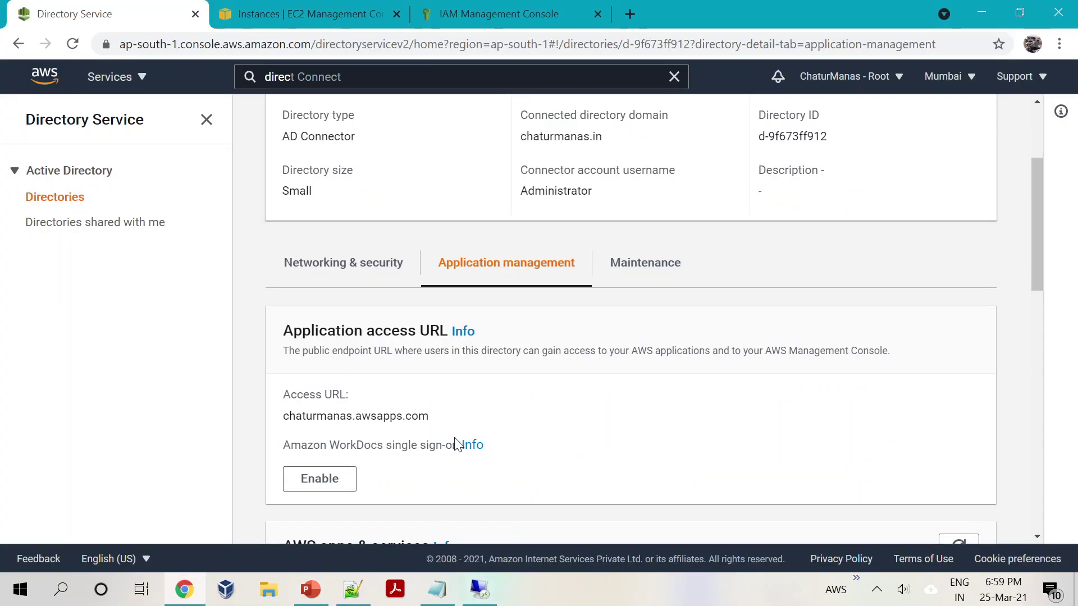
Step: Select the access URL chaturmanas.awsapps.com and open a new incognito Chrome window
scroll(456, 443, up, 3)
scroll(456, 443, down, 9)
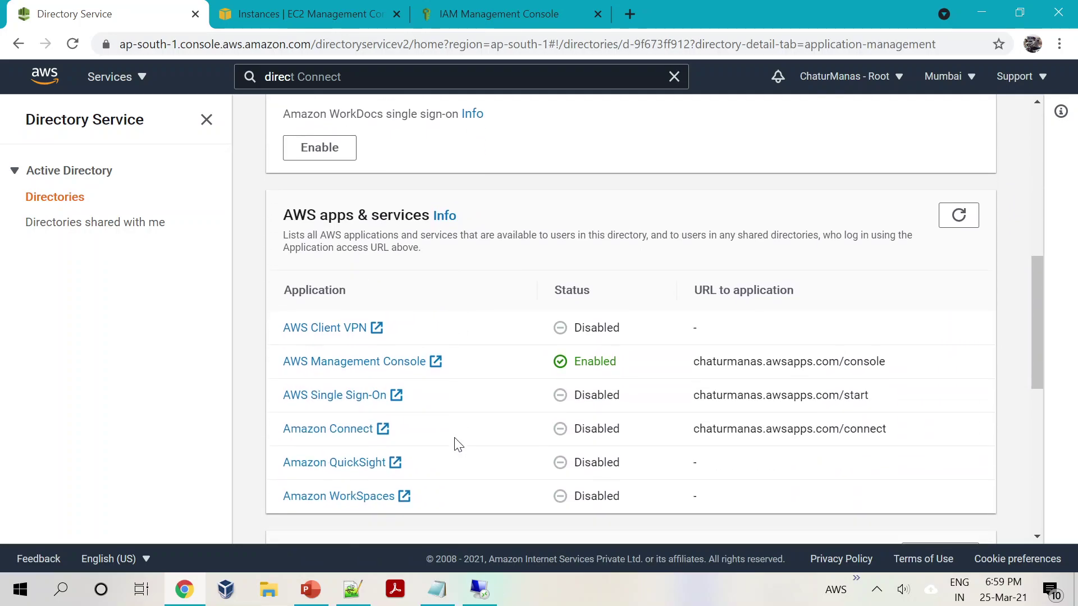
scroll(456, 444, down, 5)
scroll(455, 442, up, 8)
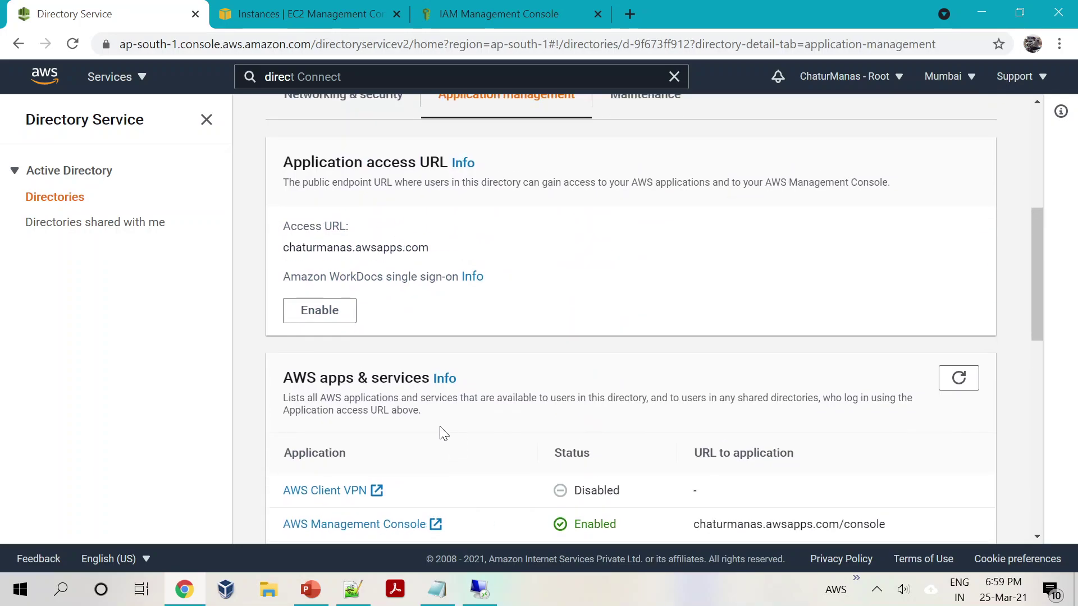
scroll(409, 426, up, 2)
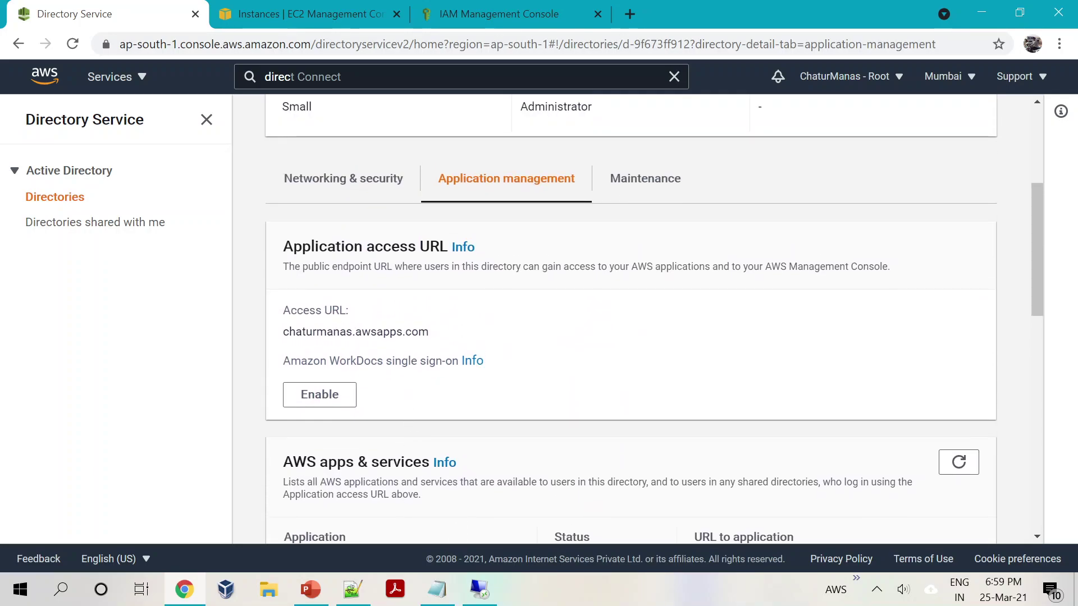
drag(282, 331, 432, 332)
key(ctrl+c)
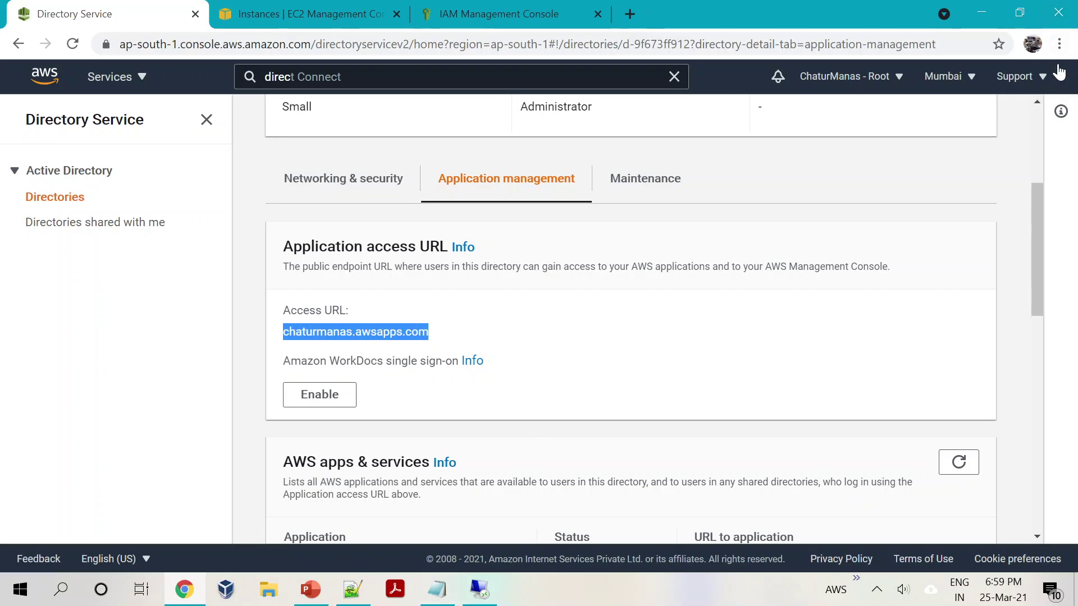
click(1059, 44)
click(1001, 107)
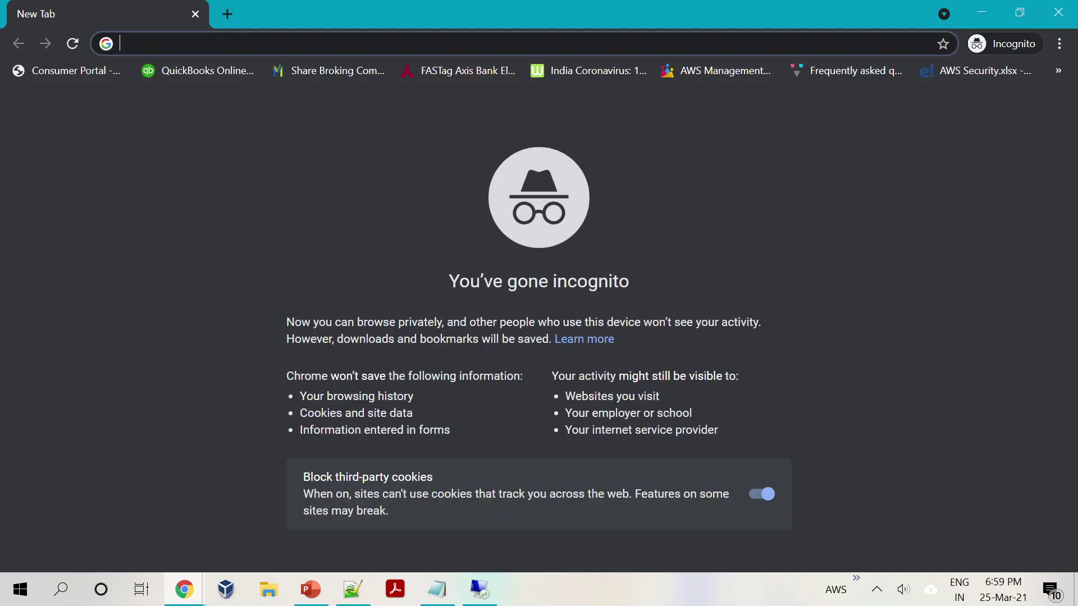
Step: Load the directory's access URL with /console appended to reach the console sign-in page
key(ctrl+v)
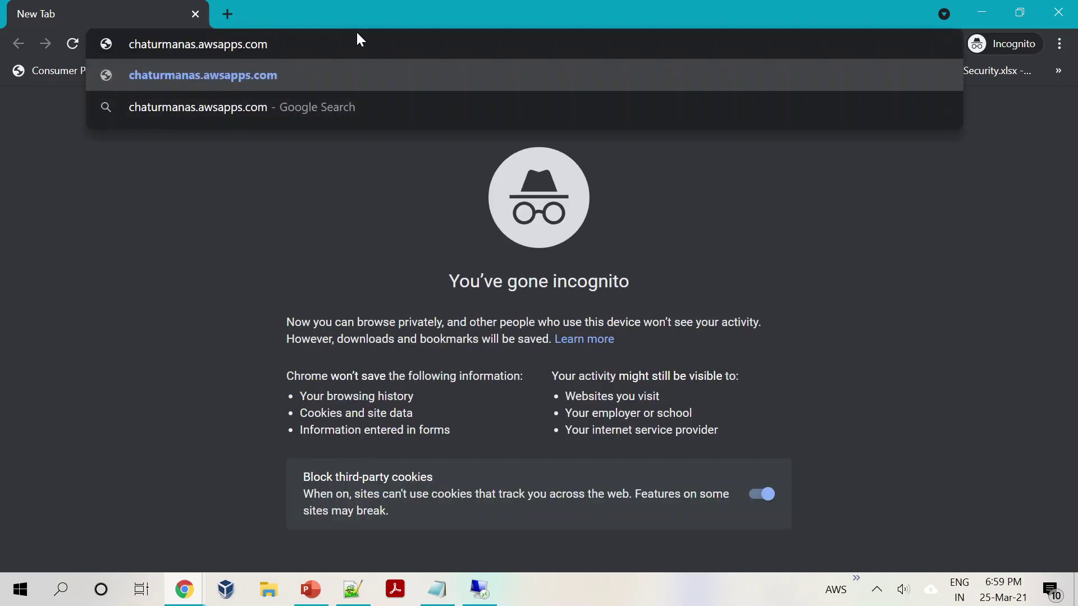
key(Return)
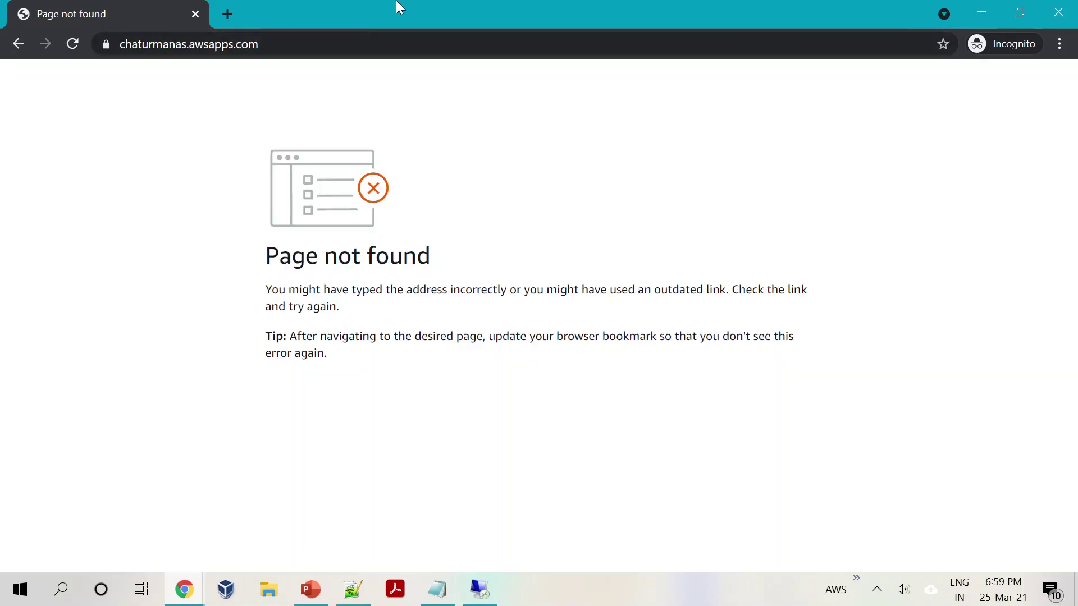
key(ctrl+l)
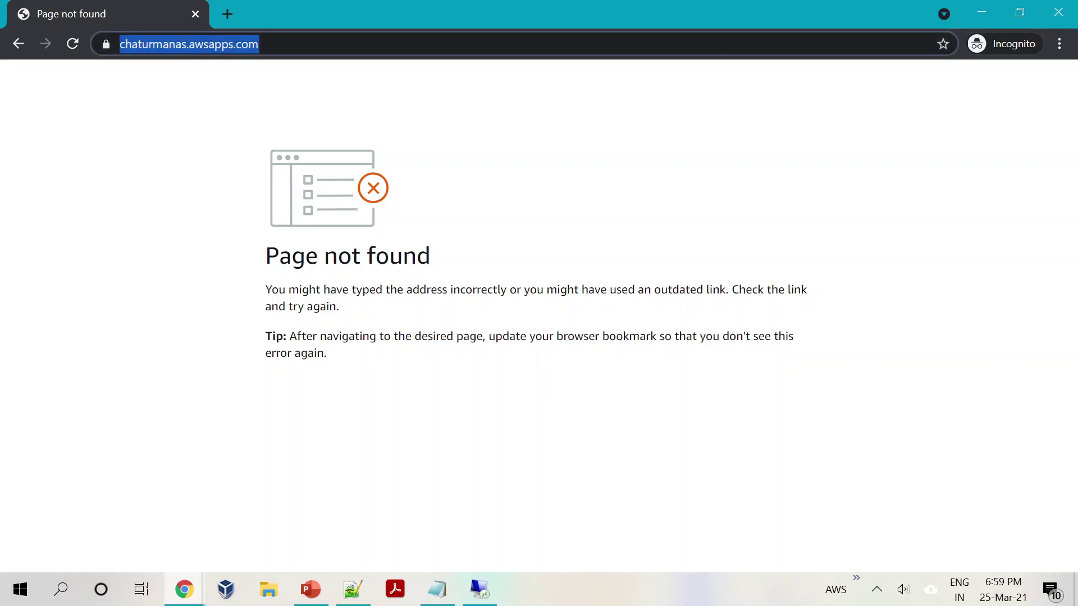
key(Left)
key(Escape)
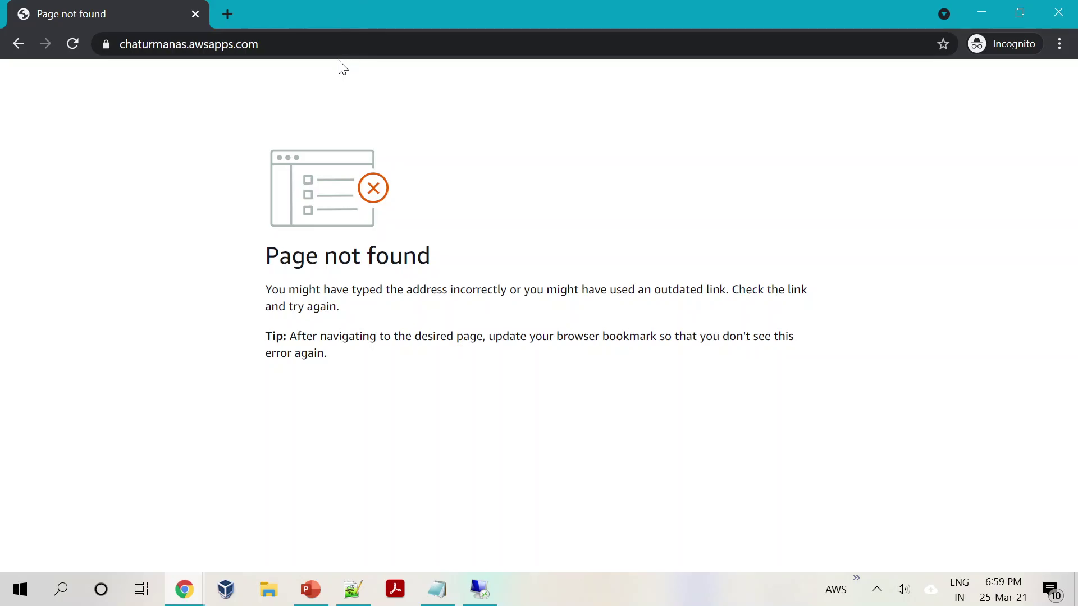
key(ctrl+l)
key(End)
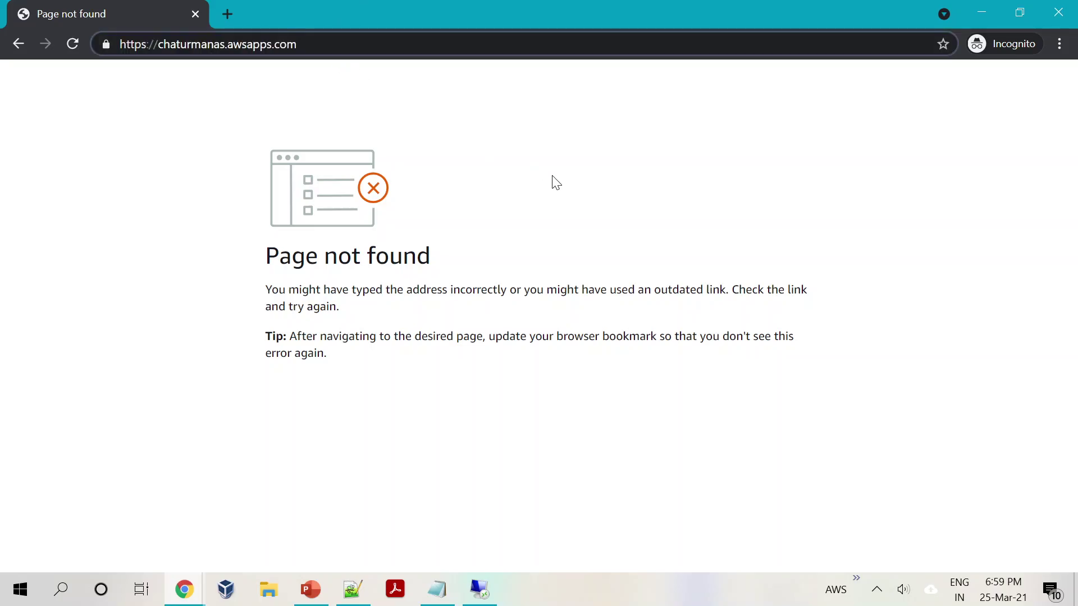
text(/console)
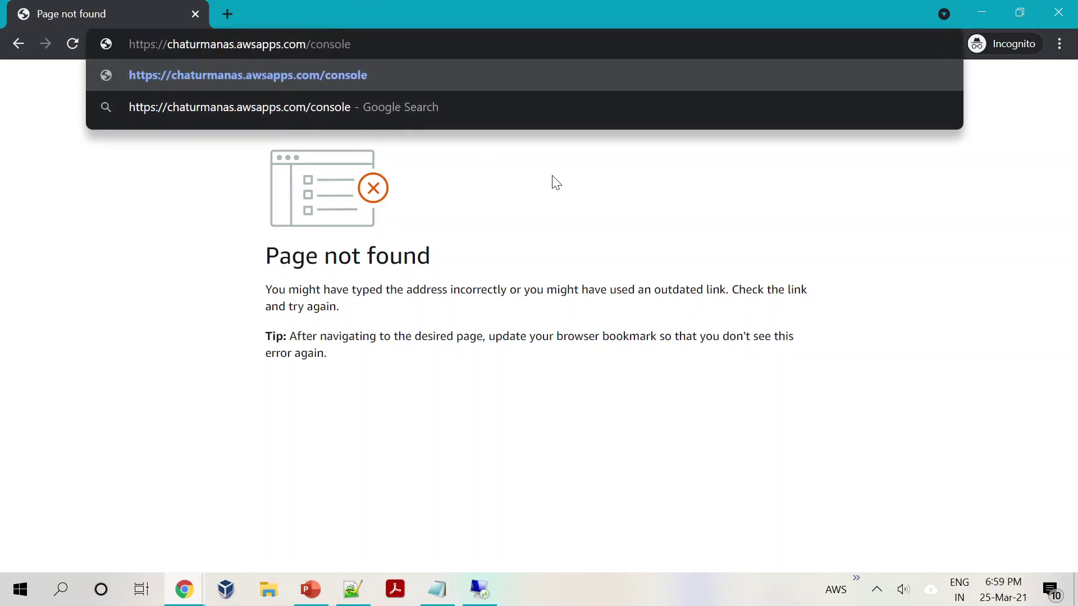
key(Return)
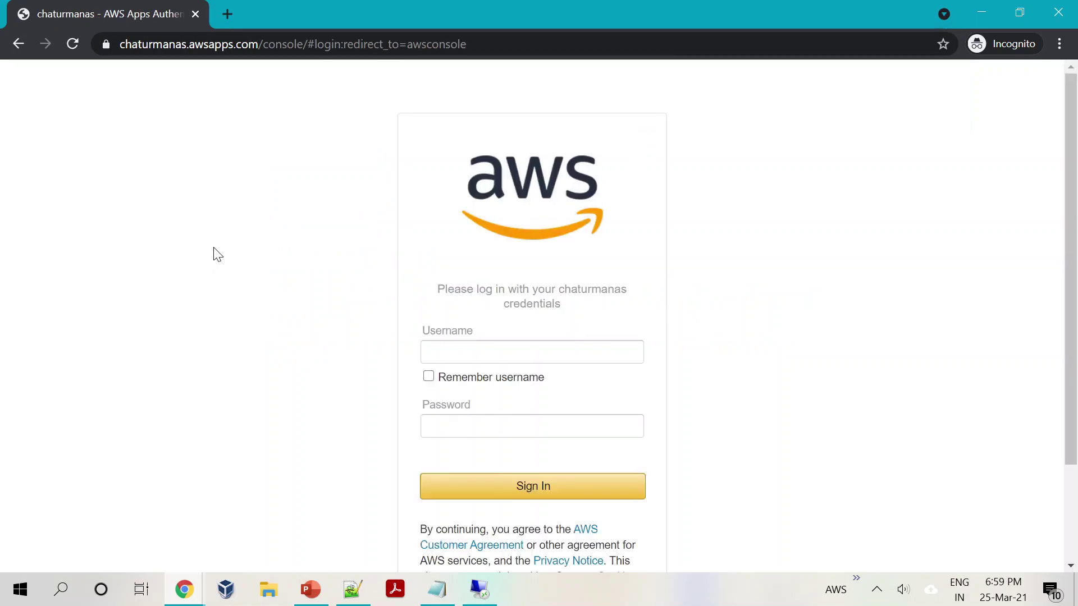
Step: Sign in with the AD billing user's username and password
click(477, 343)
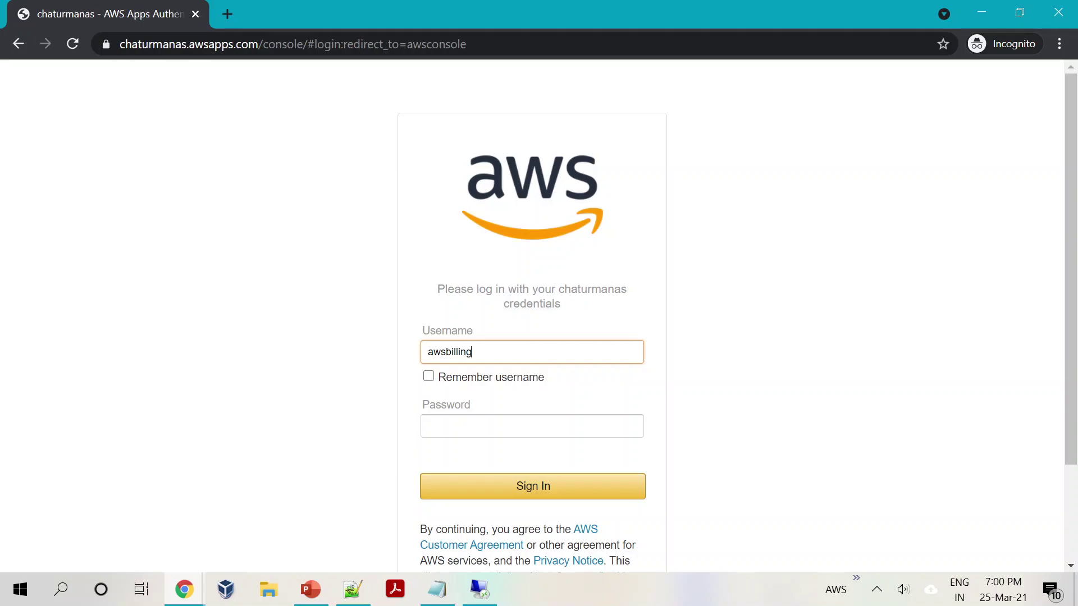
click(427, 426)
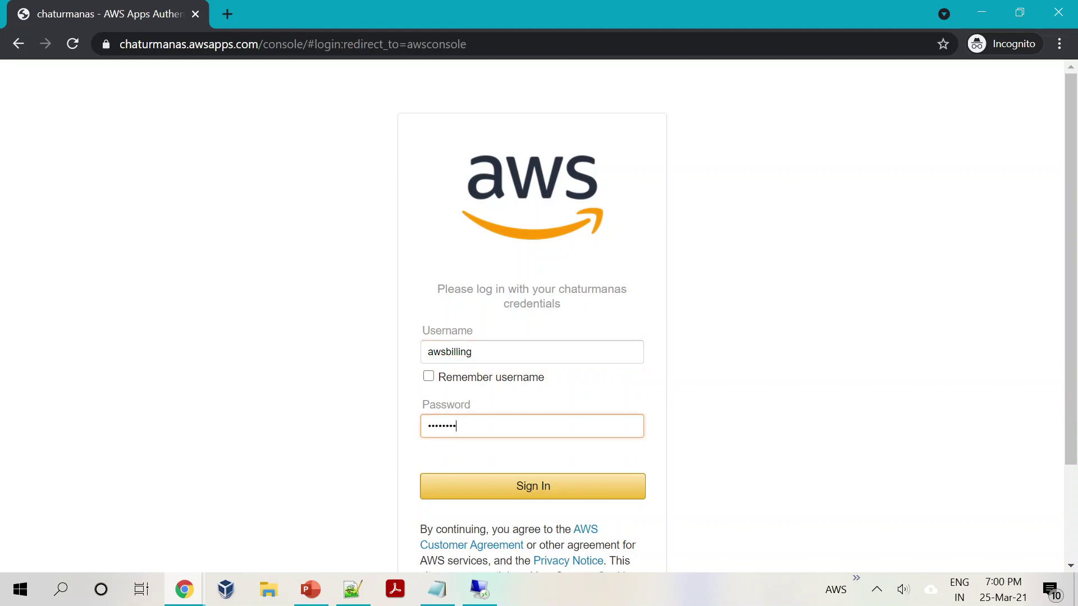
click(504, 475)
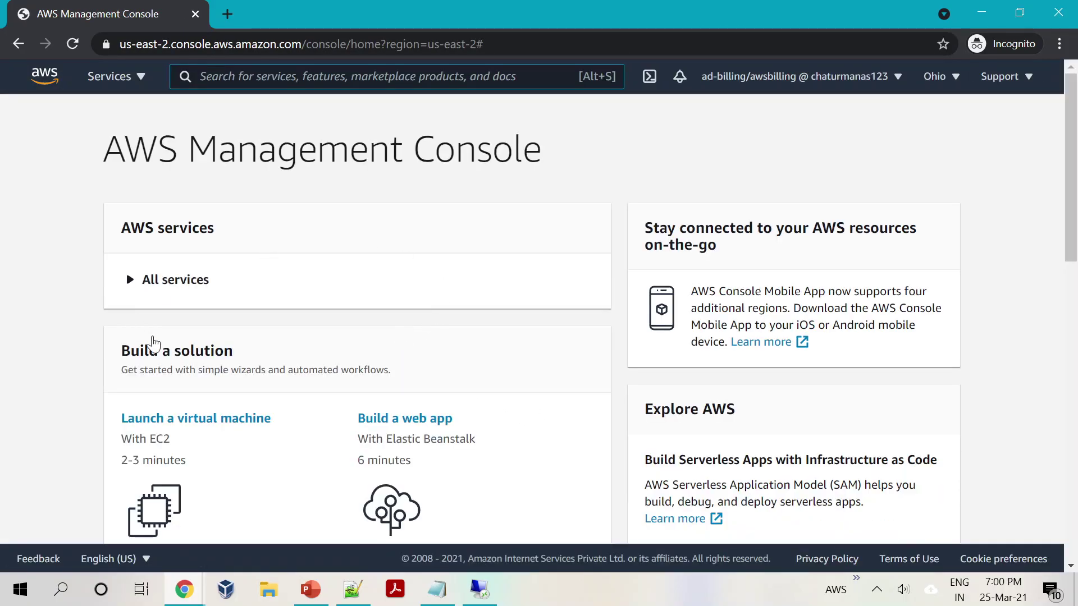
Step: Dismiss the new services and unified search notices and open My Billing Dashboard
click(330, 214)
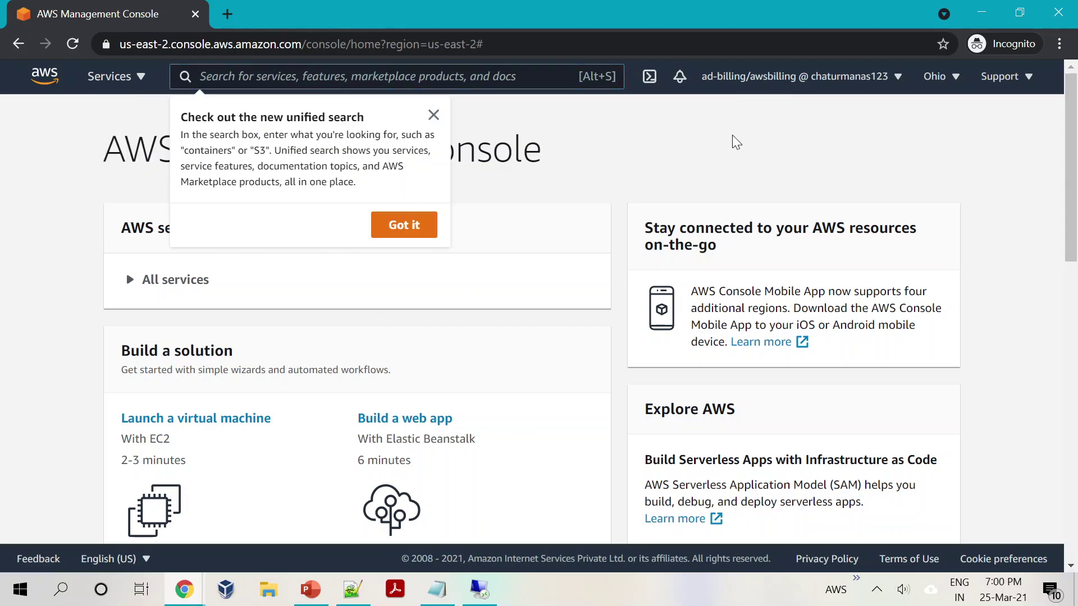
click(425, 226)
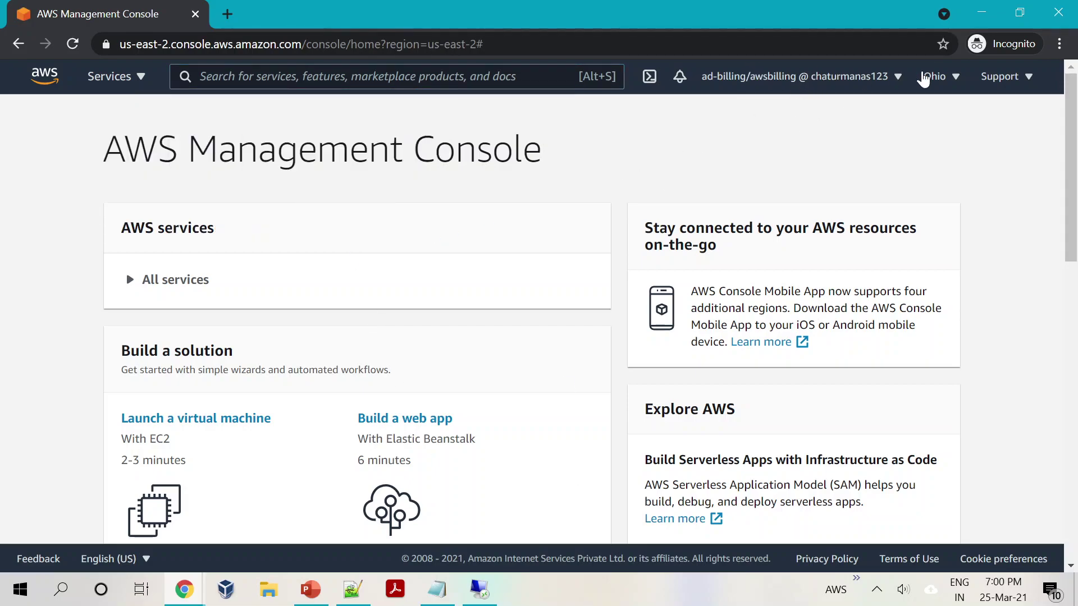
click(900, 77)
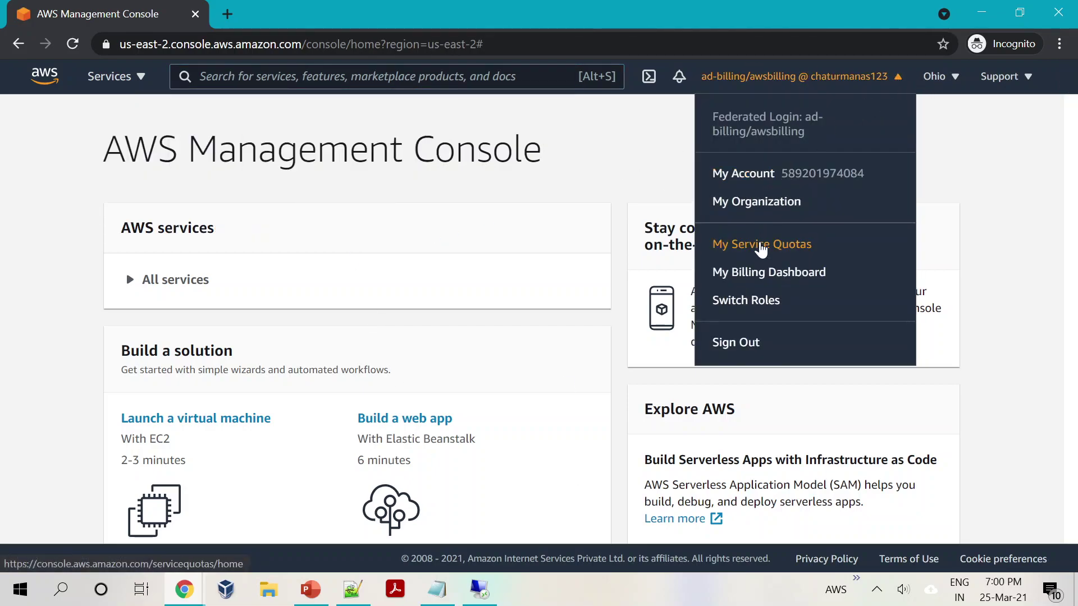
click(756, 274)
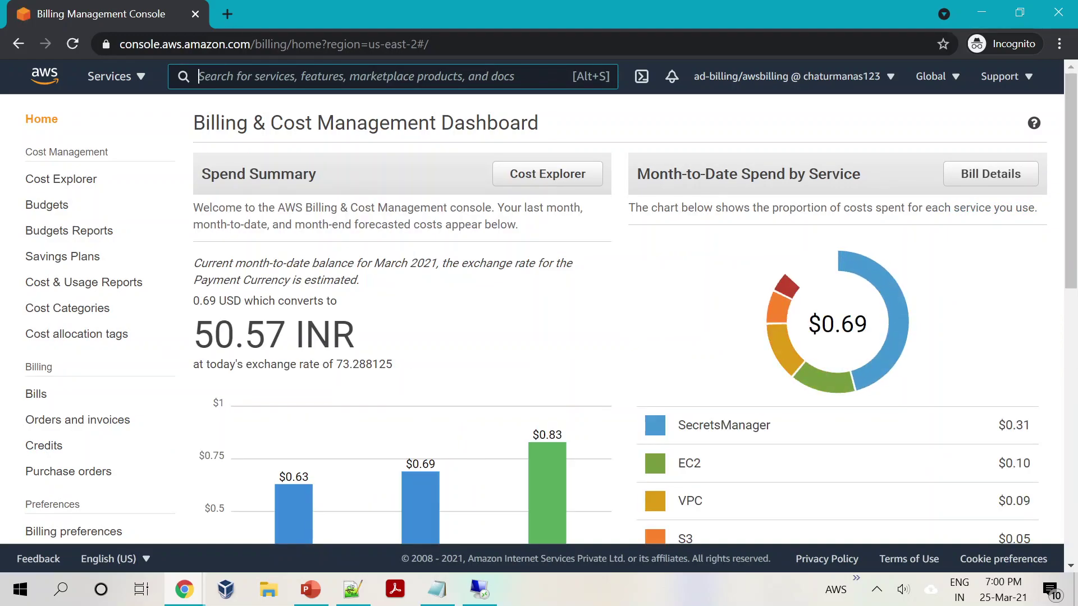
Step: Search for and open EC2, which shows API errors, then sign out of the billing session
key(alt+s)
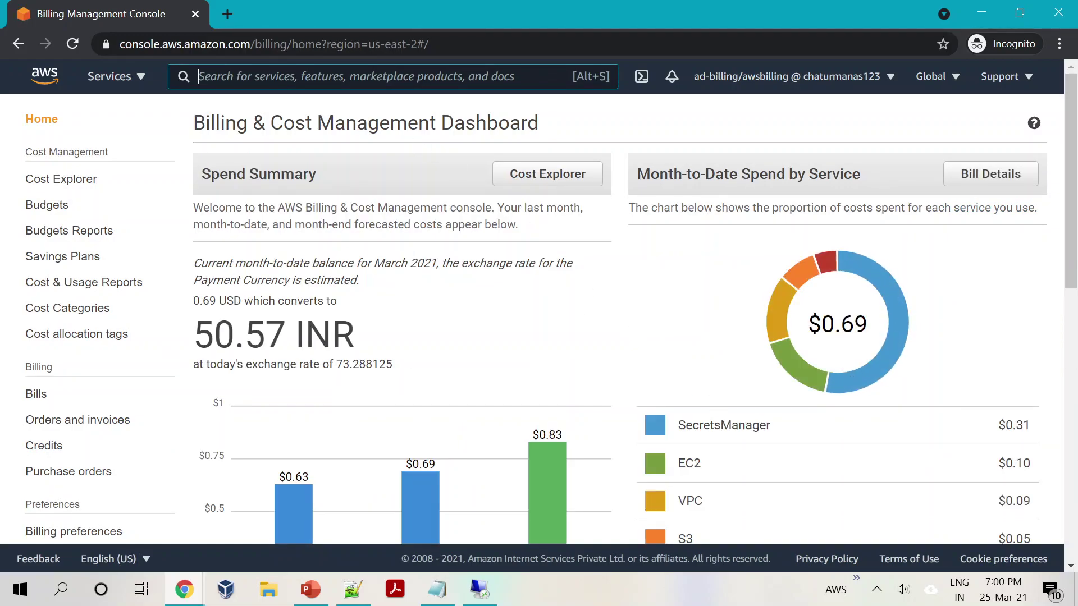
text(ec2)
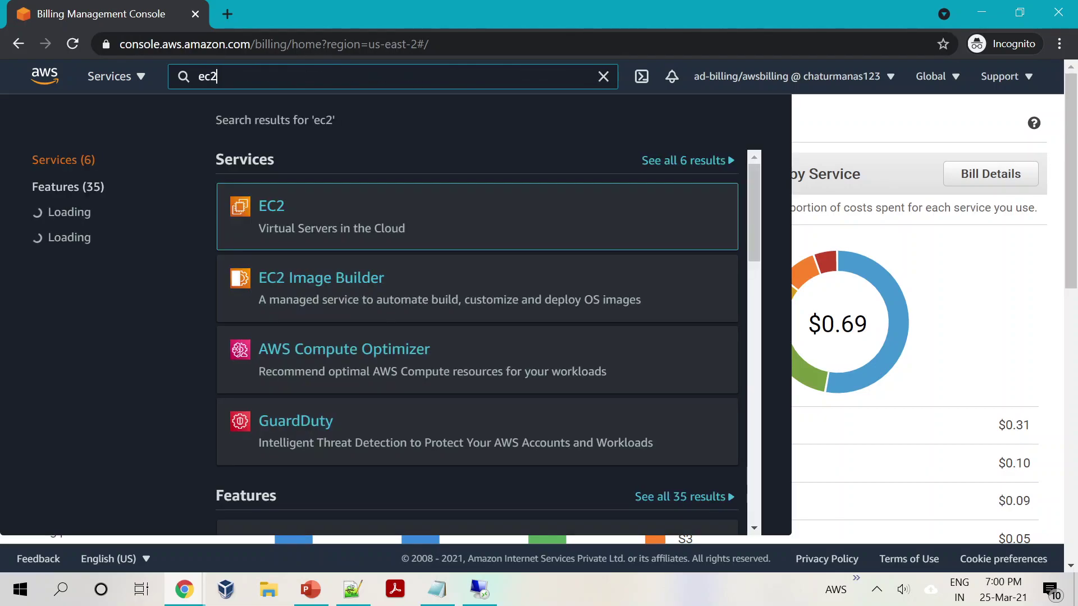
click(268, 209)
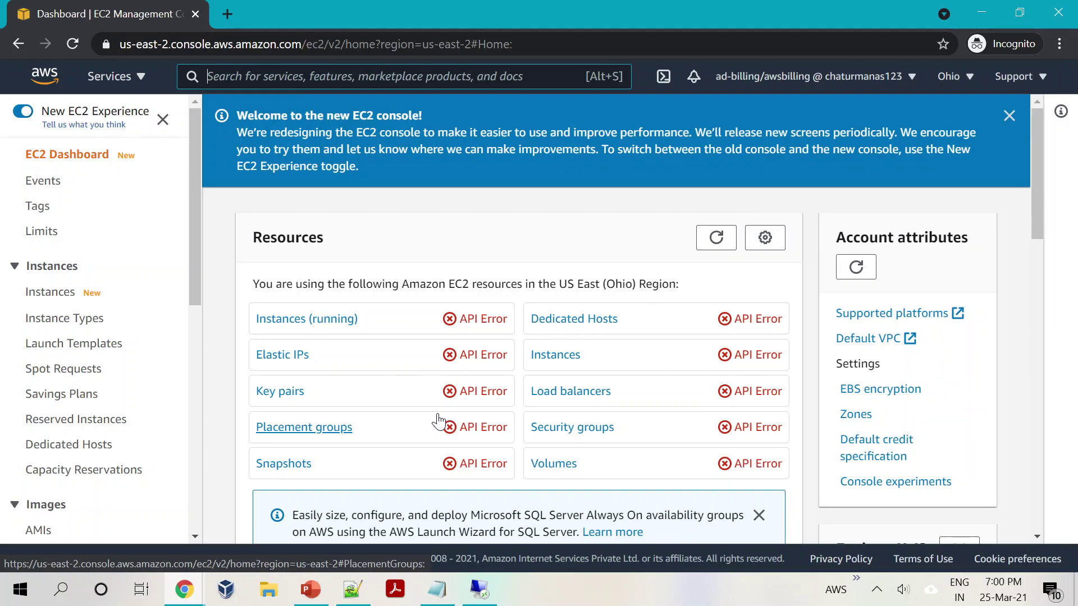
click(842, 76)
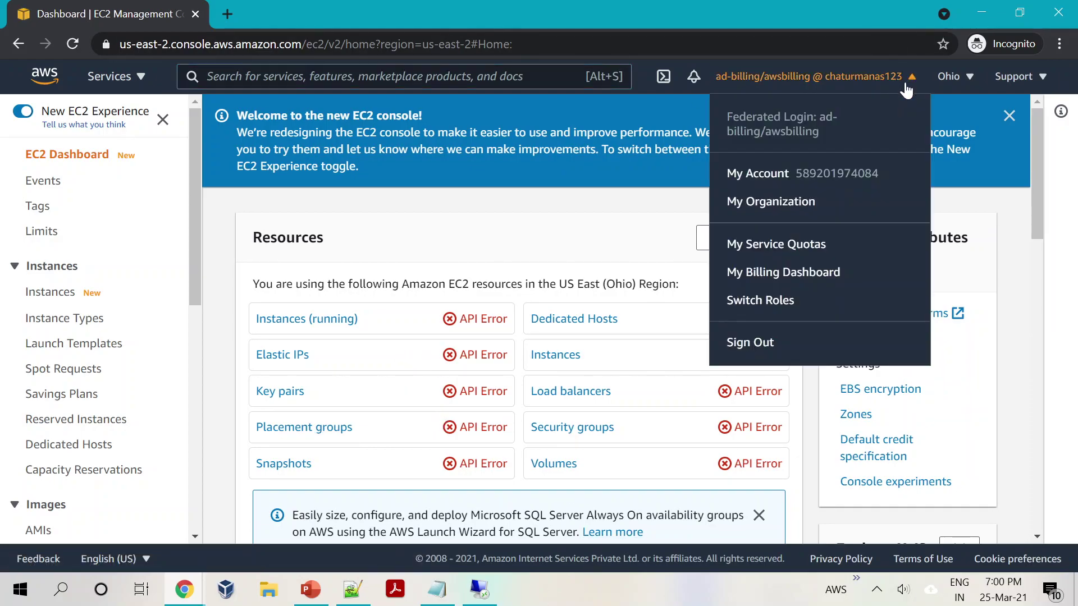
click(785, 339)
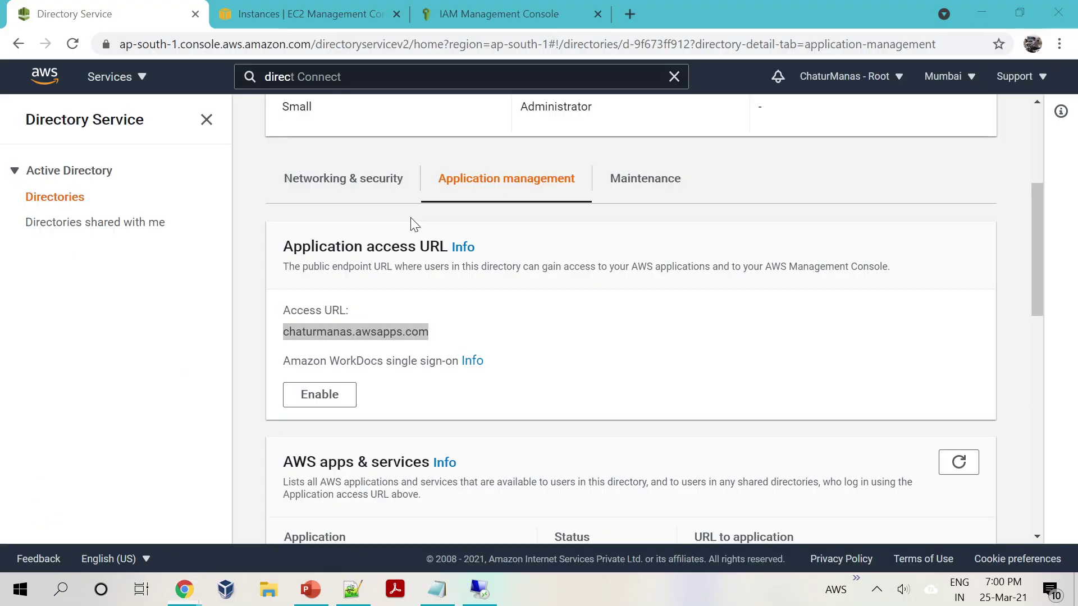
Step: Copy the directory's access URL and load it with /console in the incognito window
right_click(374, 326)
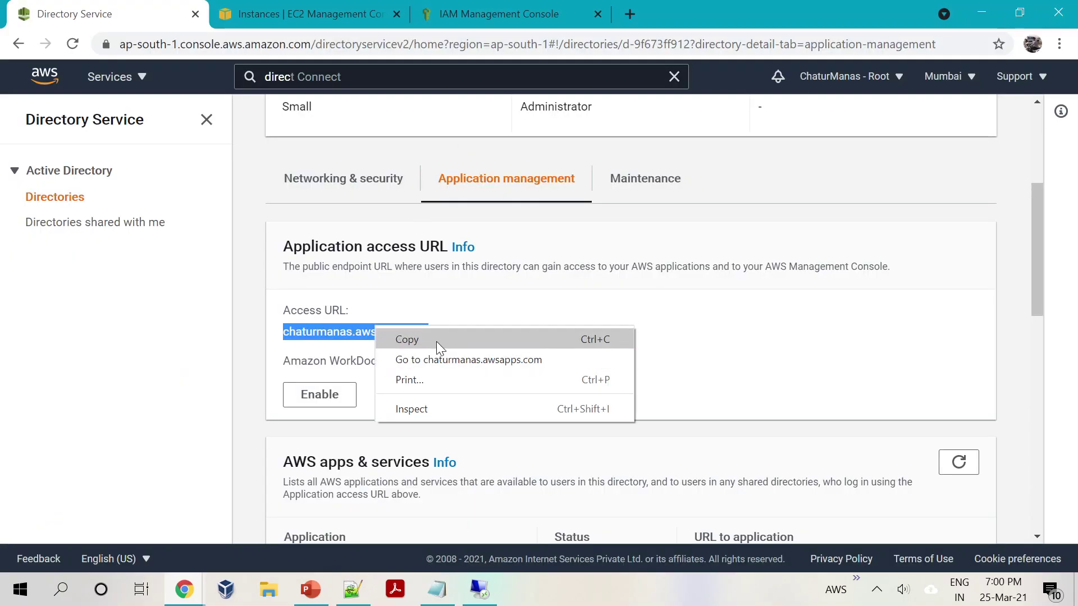
click(436, 341)
key(alt+Tab)
key(ctrl+l)
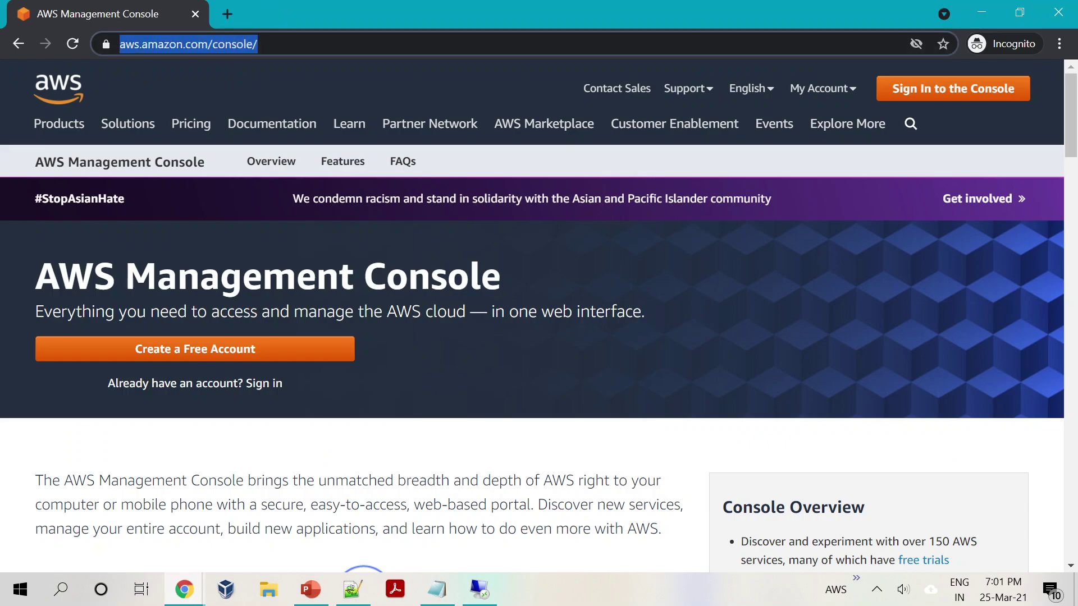
key(ctrl+v)
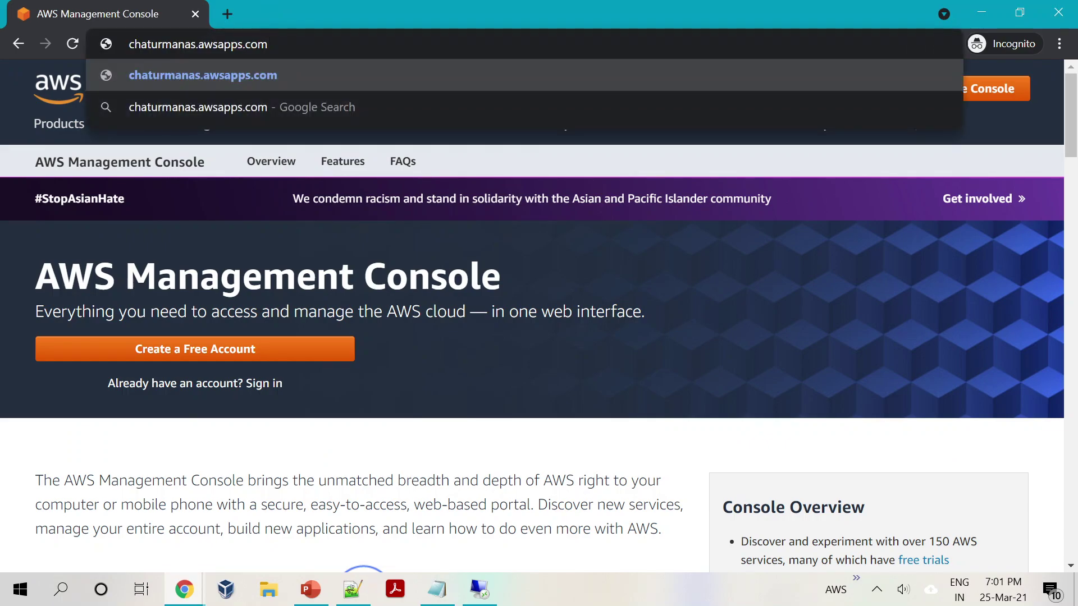
text(/console)
key(Return)
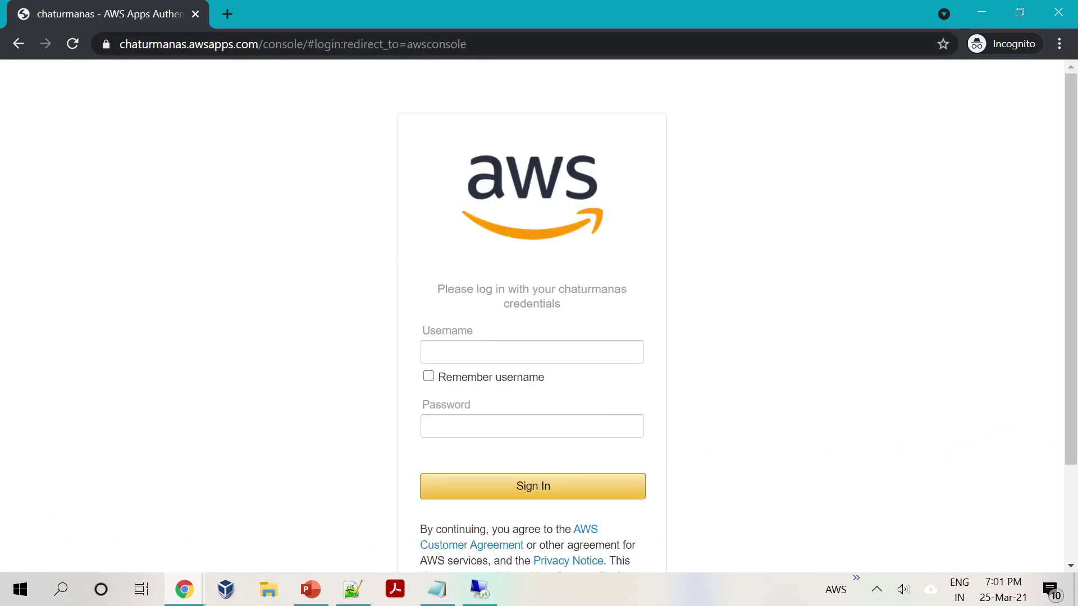
Step: Sign in with the EC2 admin directory user's username and password
click(428, 352)
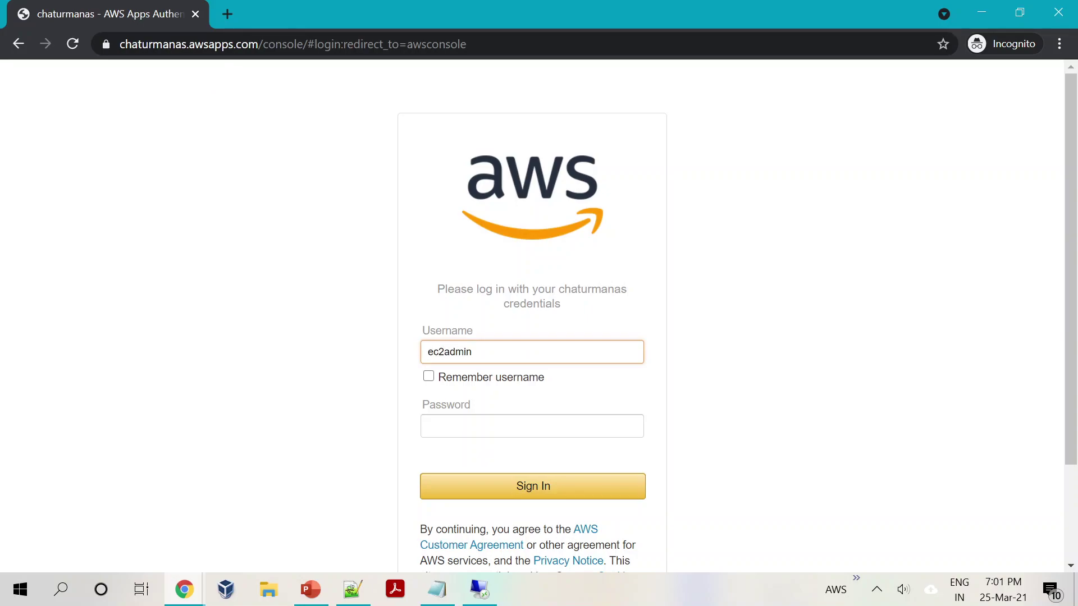
key(Tab)
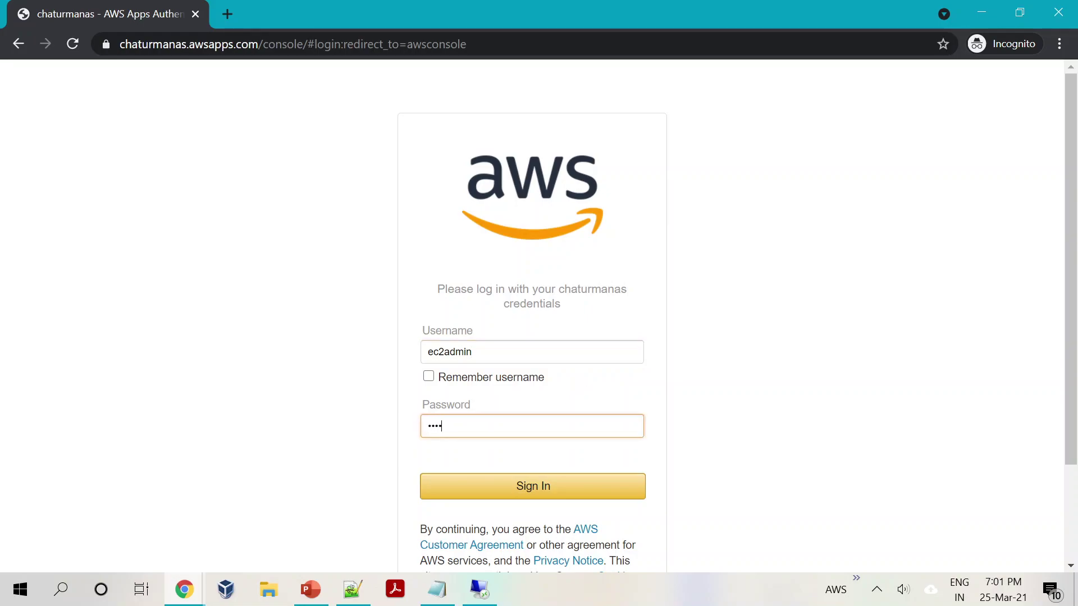
click(528, 486)
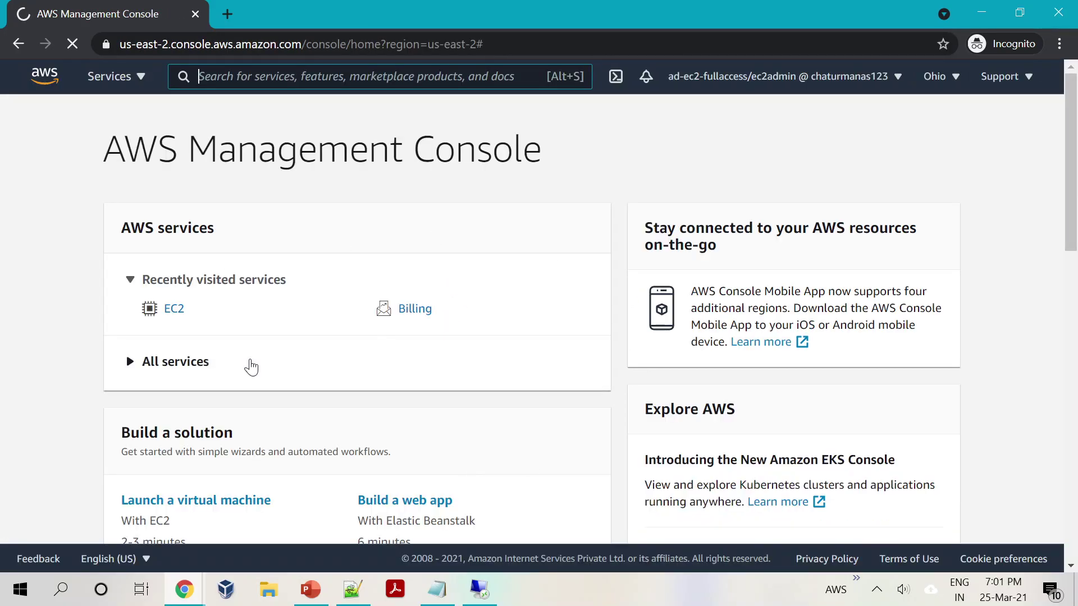
Step: Open EC2 Instances and switch the region to Mumbai
click(177, 313)
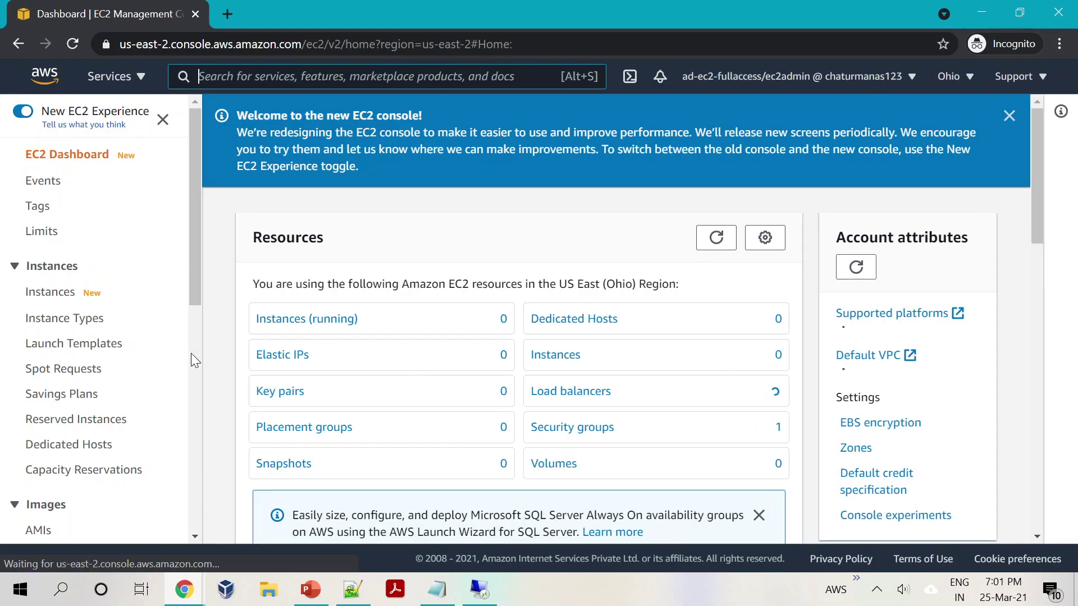
click(54, 296)
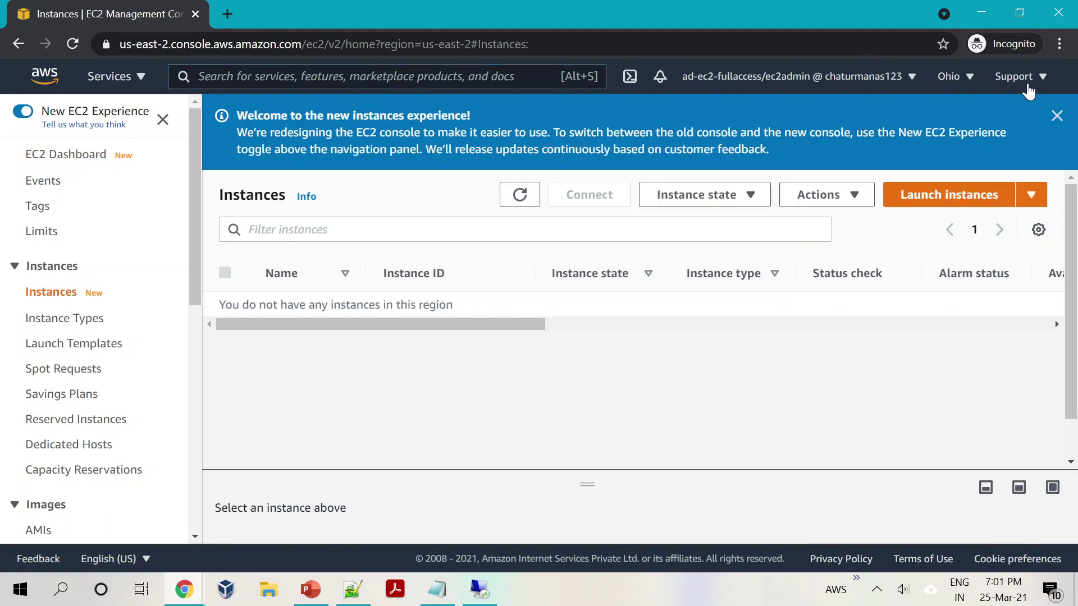
click(954, 76)
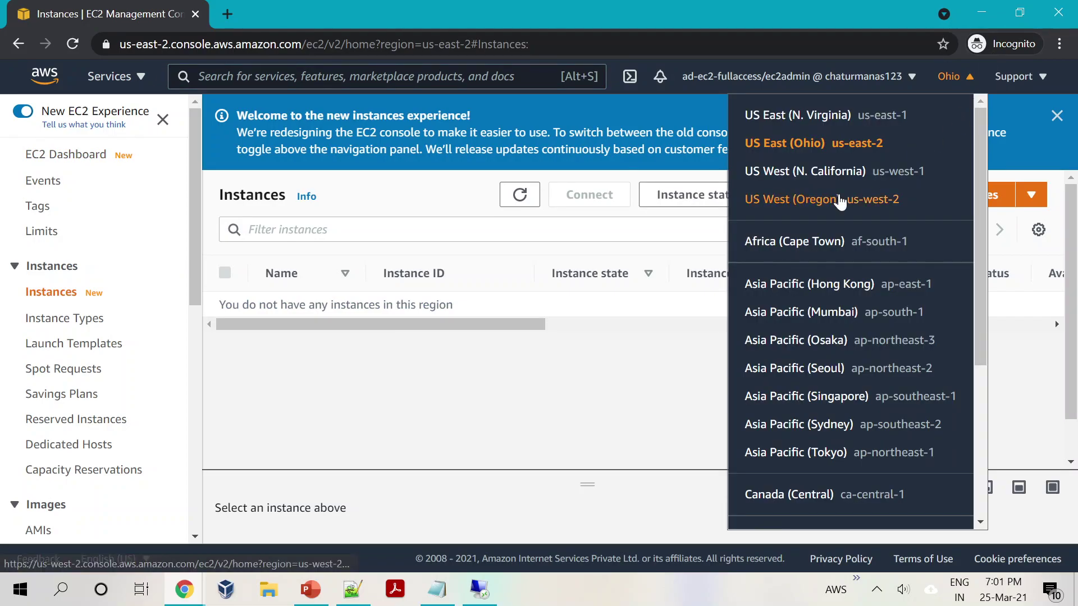
click(831, 312)
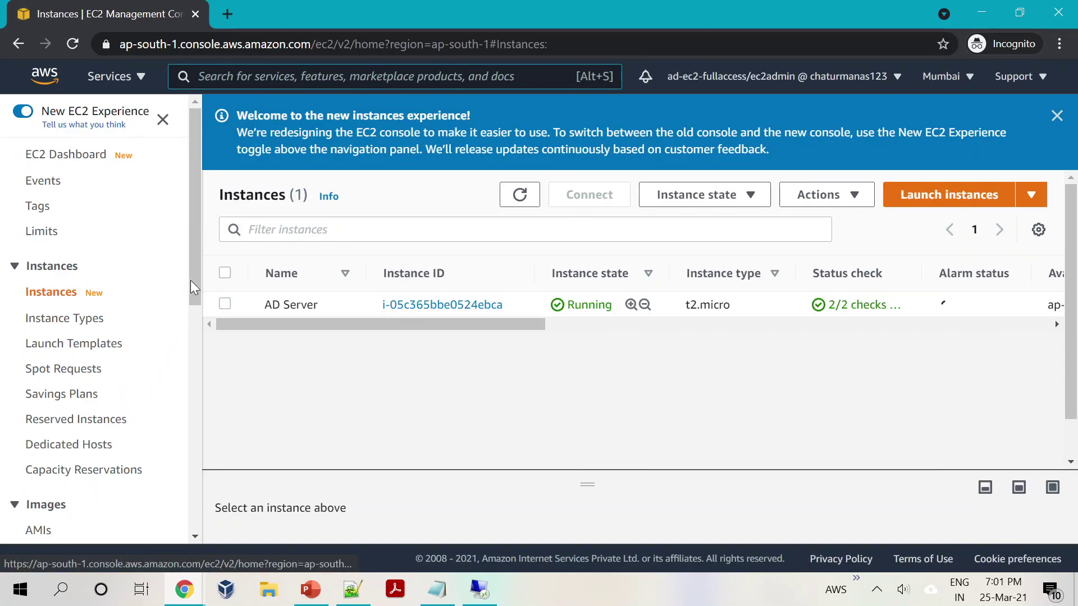
Step: Create a new 1 GiB EBS volume from the Volumes list and return to the list
scroll(139, 395, down, 4)
click(49, 382)
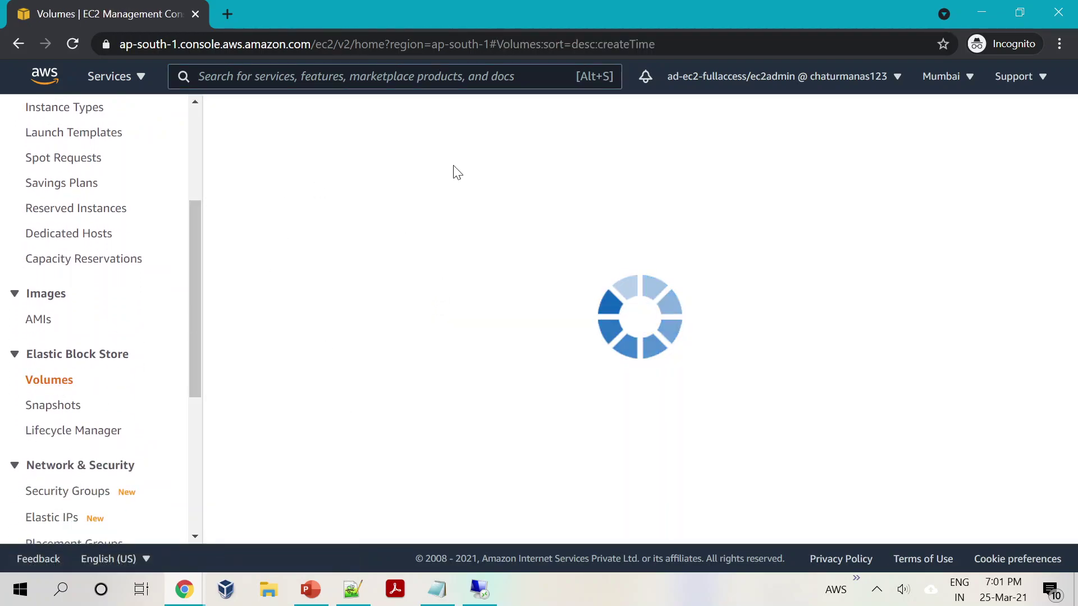
click(284, 124)
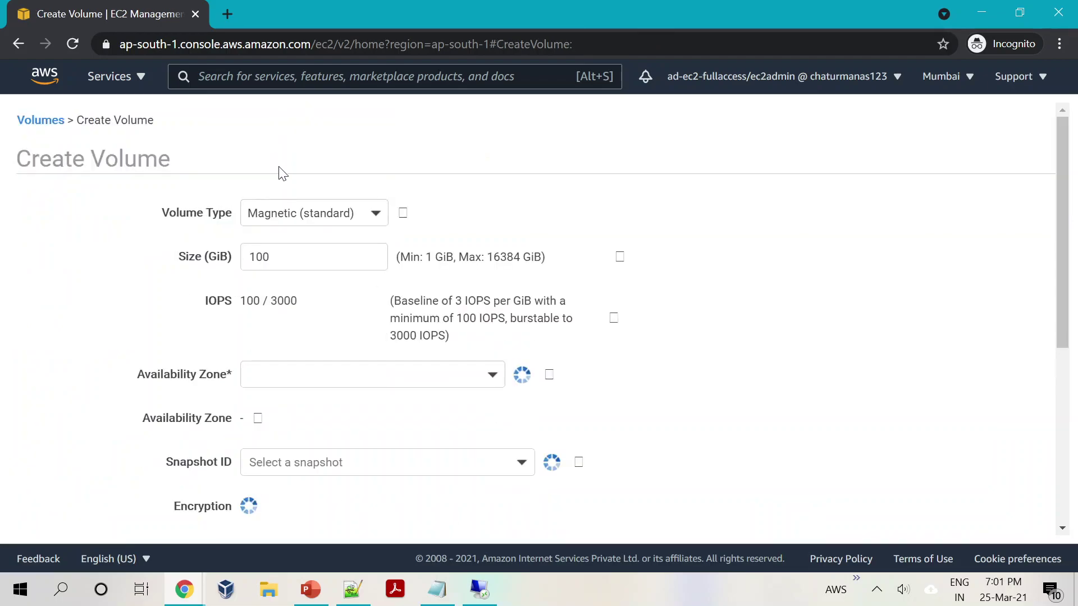
text(1)
scroll(248, 289, down, 4)
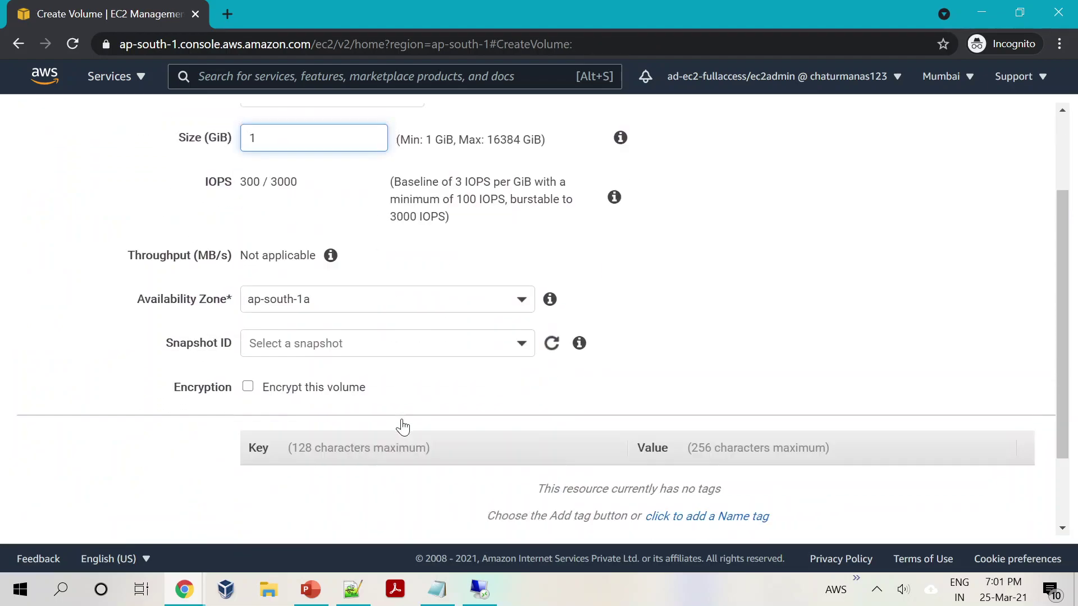
click(965, 516)
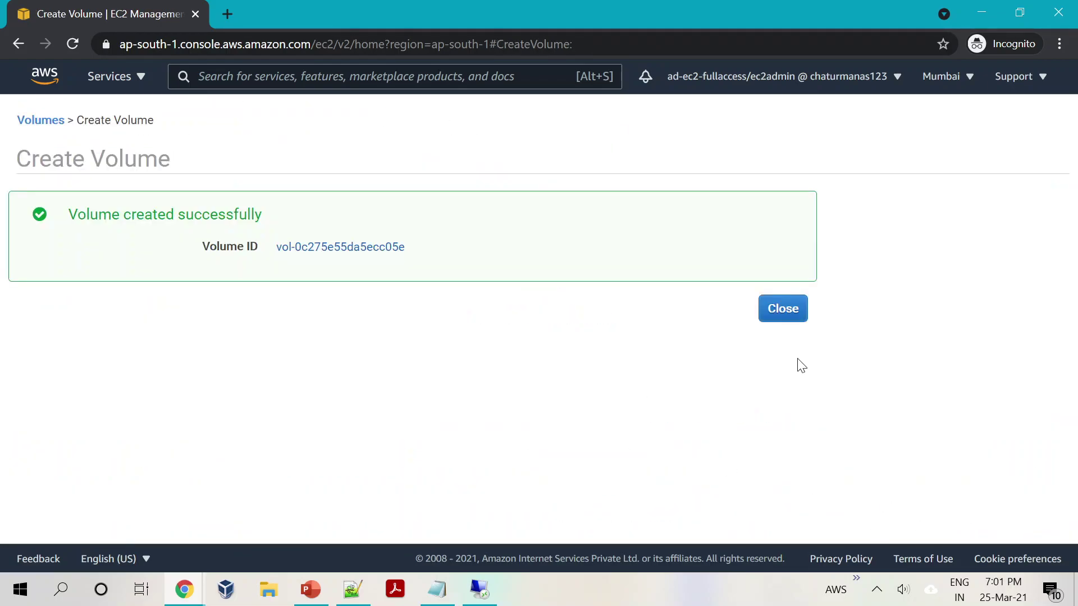
click(780, 308)
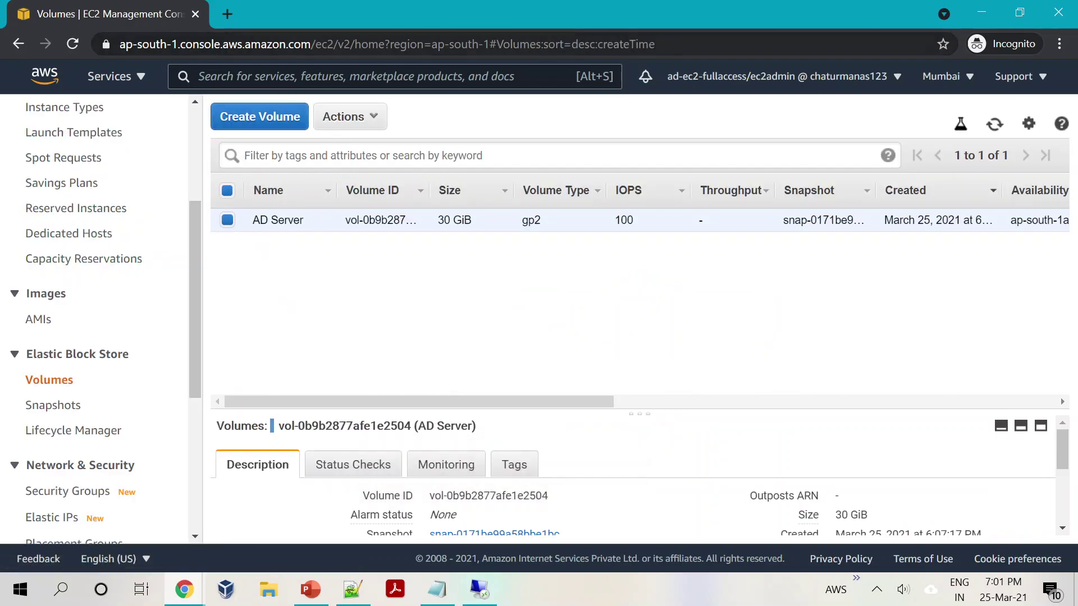
click(885, 81)
Step: Sign out the EC2 admin and reload the directory's access URL with /console in the incognito window
click(711, 343)
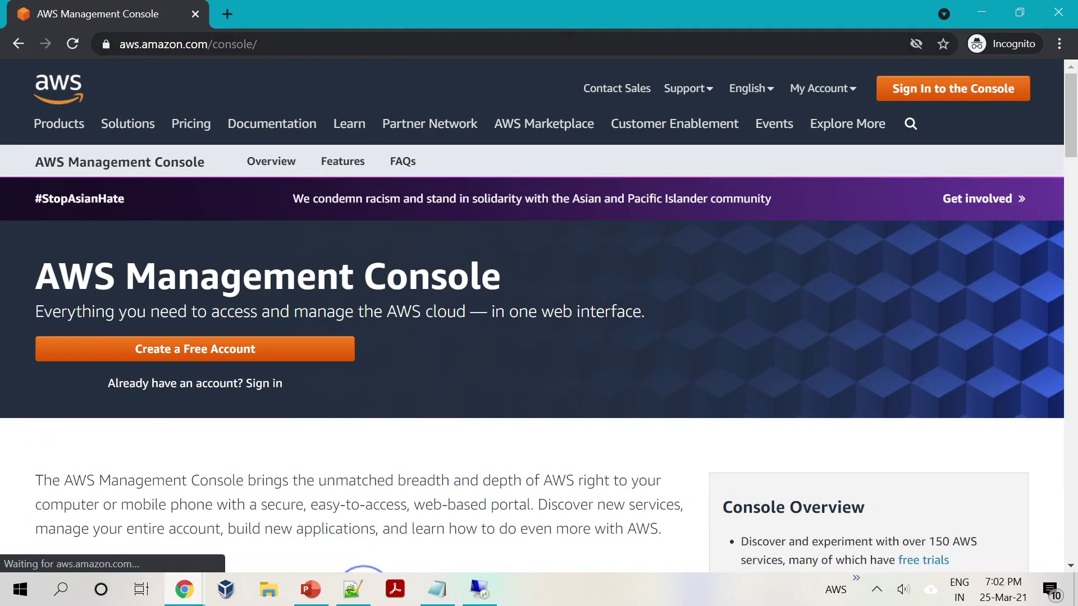
key(ctrl+l)
text(ch)
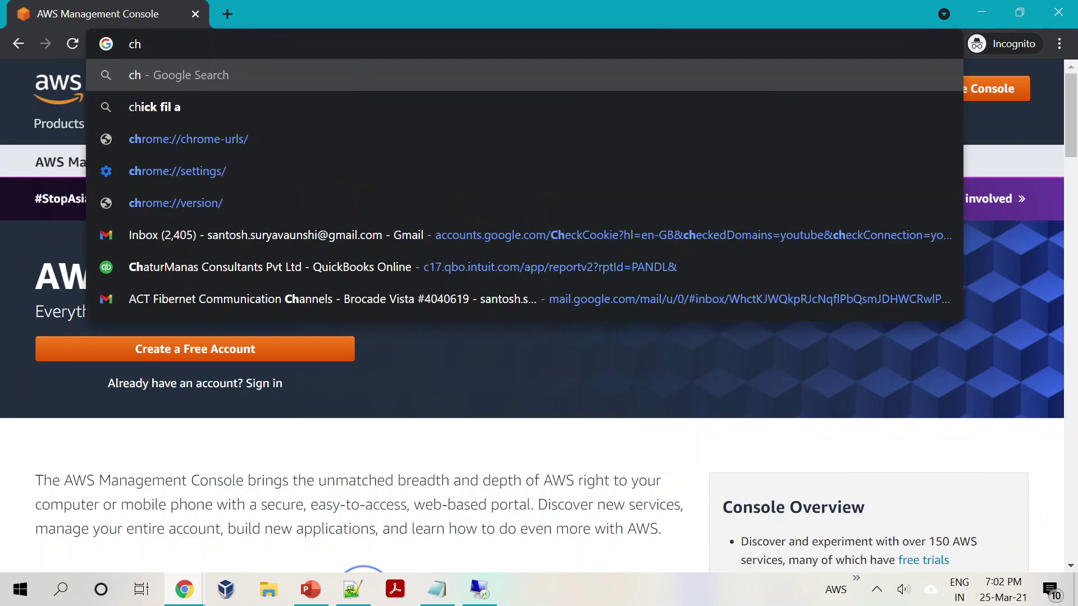
key(Escape)
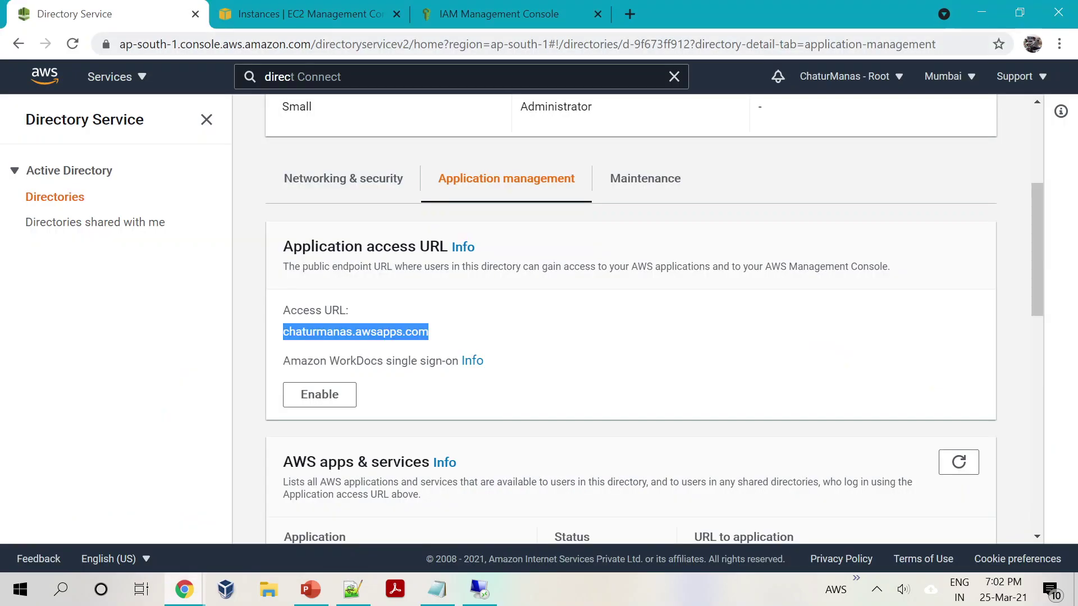
right_click(390, 331)
click(448, 338)
key(alt+Tab)
key(ctrl+v)
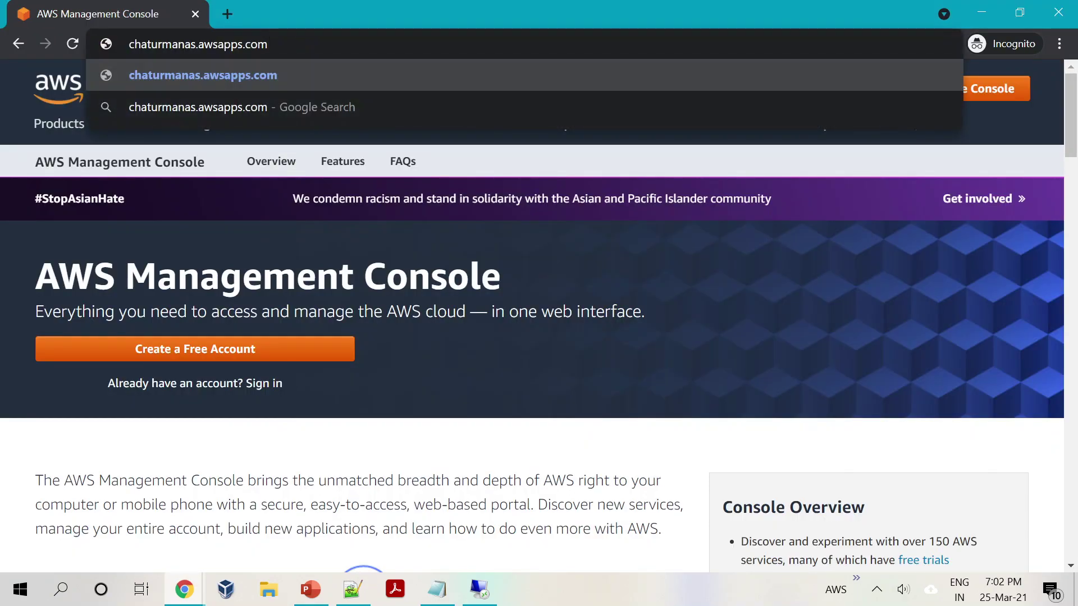
text(/console)
key(Return)
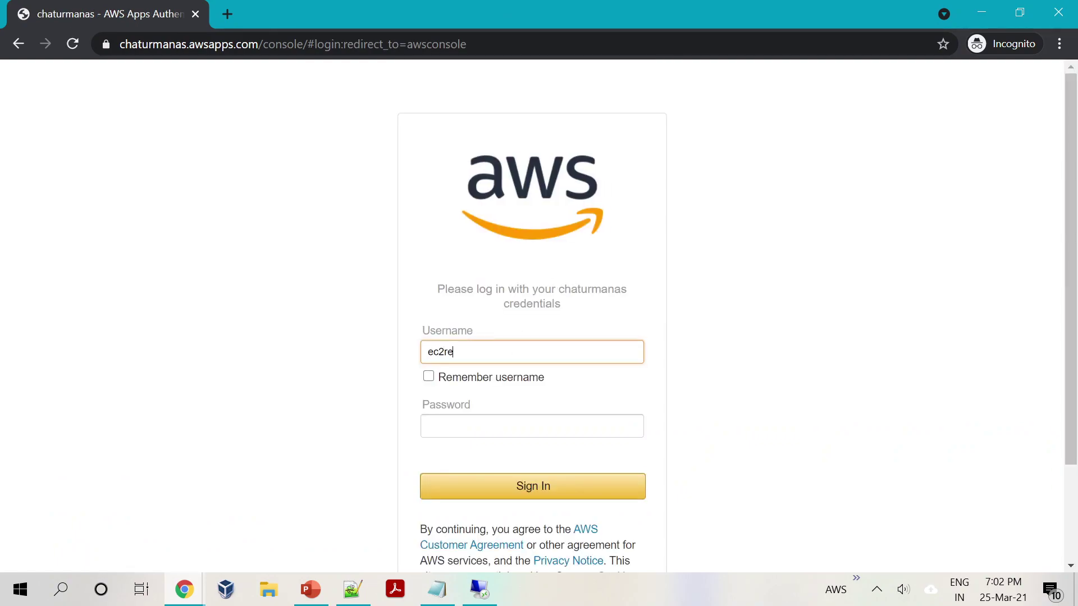
Step: Sign in with the EC2 read-only directory user's username and password
text(ec2reader)
key(Tab)
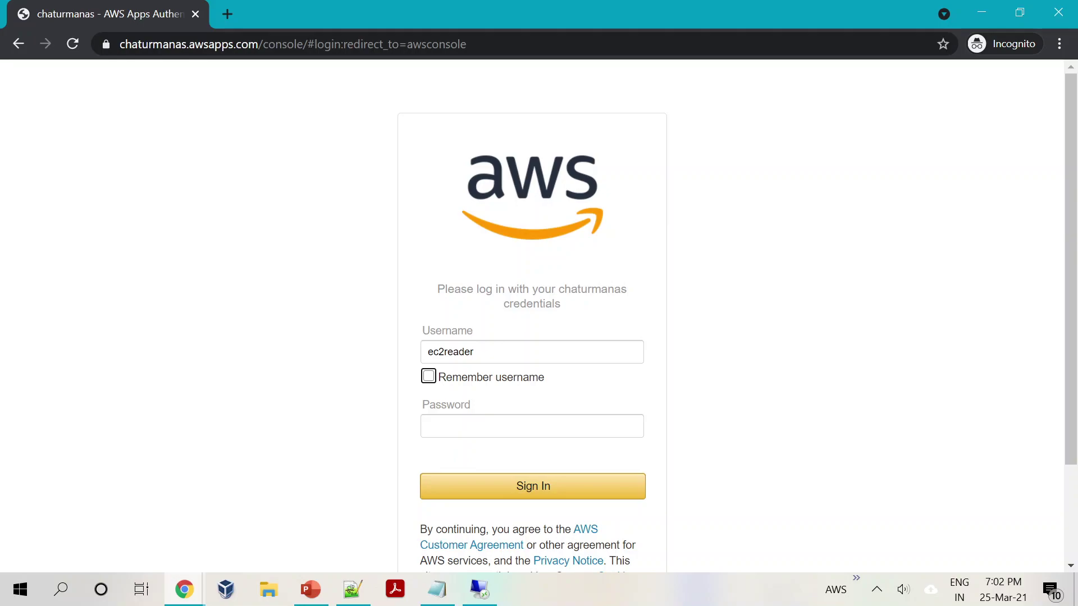
key(Tab)
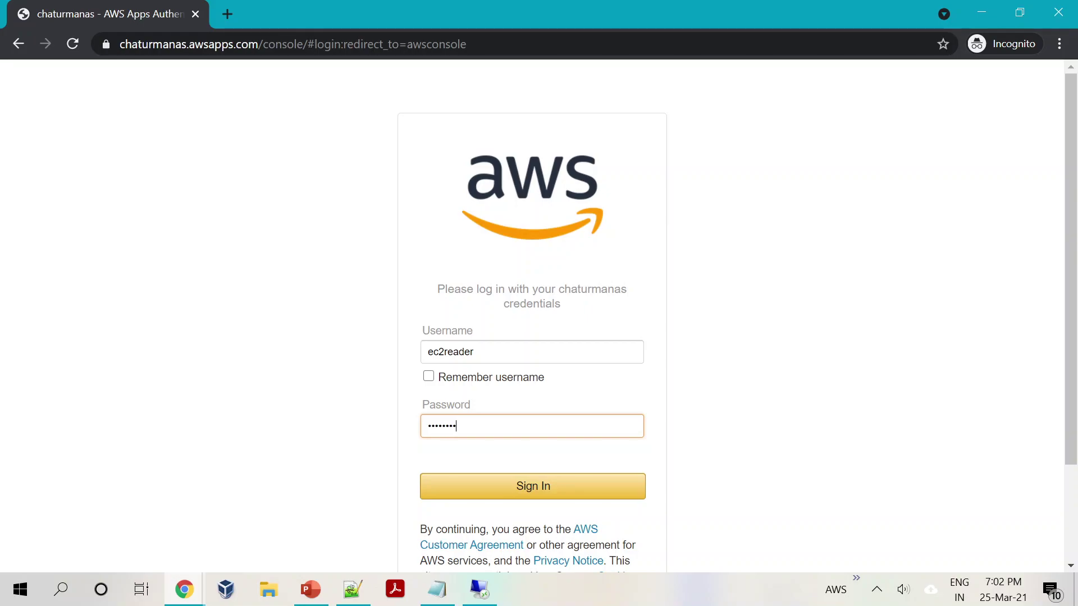
click(536, 486)
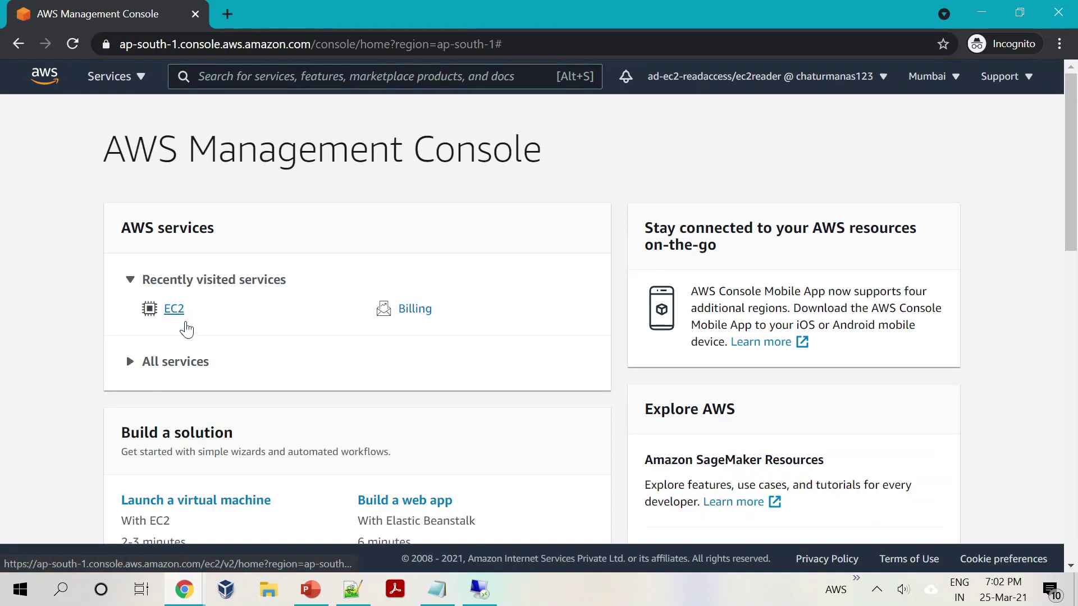
Step: As the EC2 reader, attempt deleting the 1 GiB volume, get refused, then open the billing dashboard
click(174, 310)
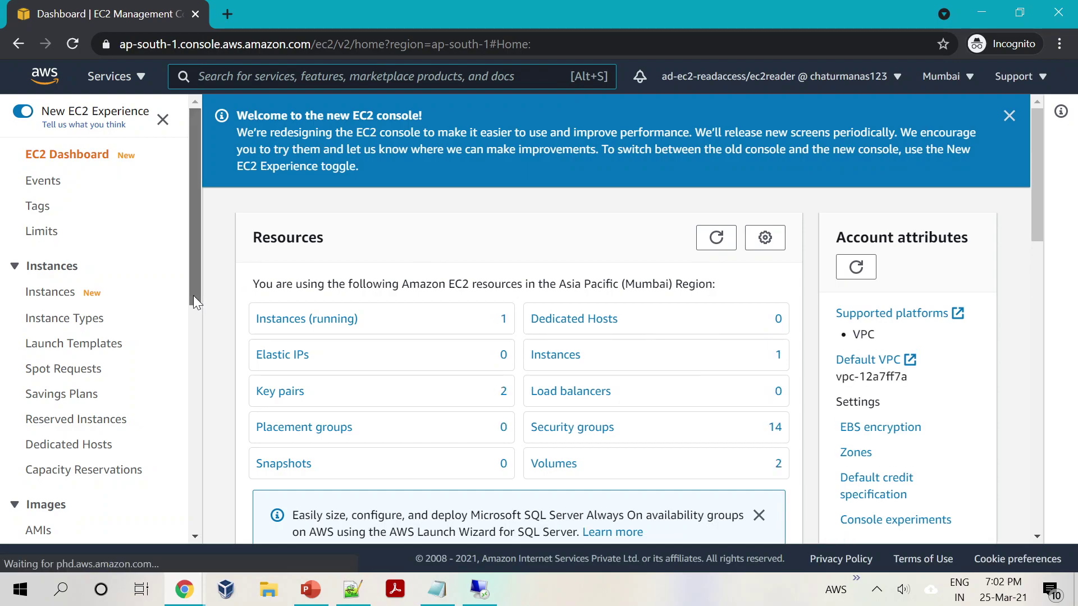
drag(193, 295, 186, 387)
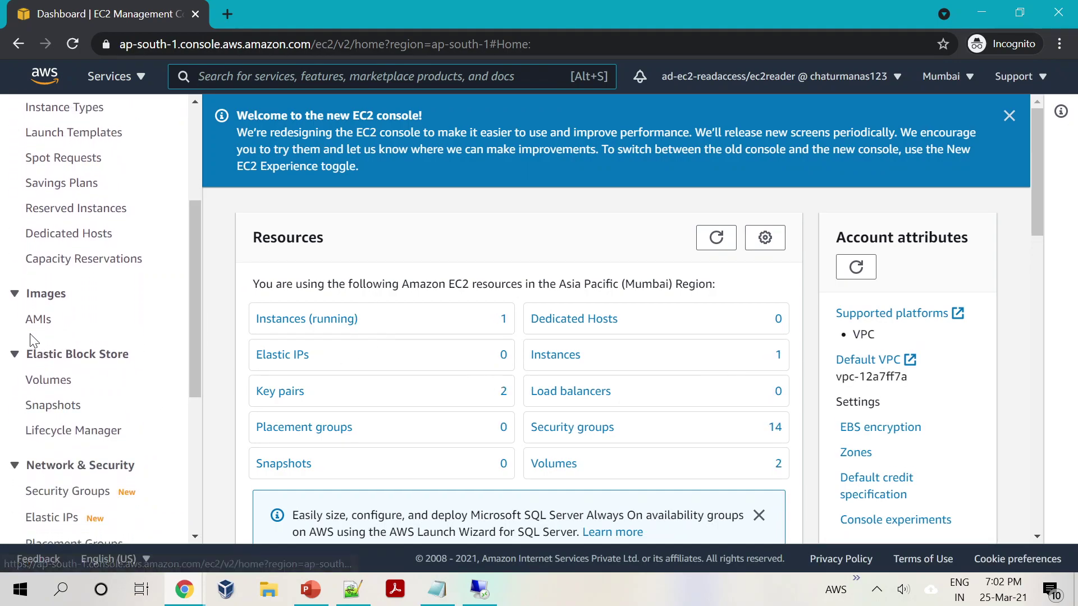
click(37, 379)
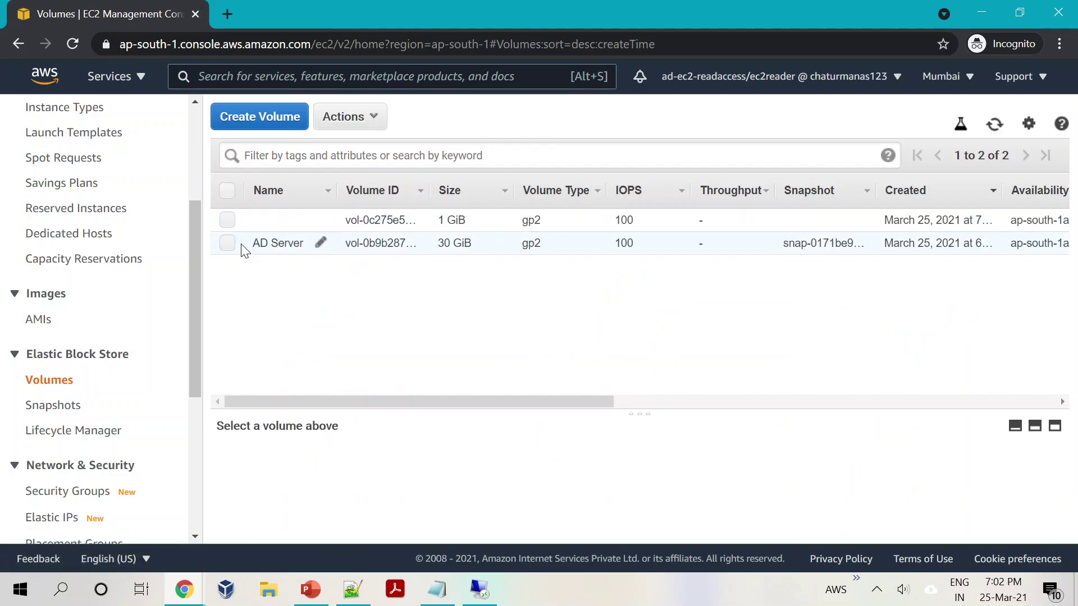
click(228, 220)
click(345, 117)
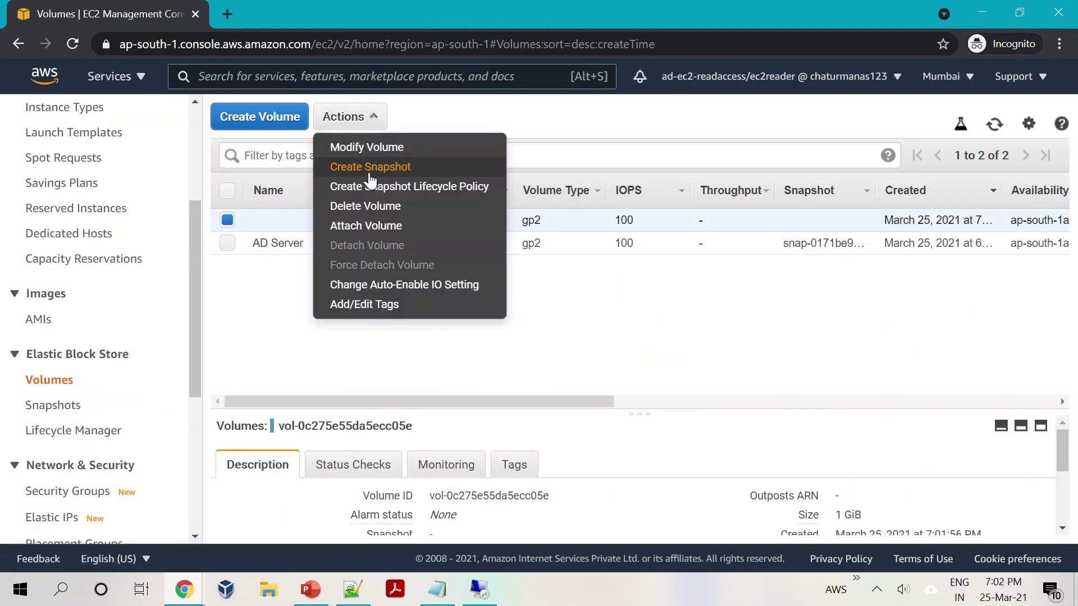
click(363, 206)
click(740, 387)
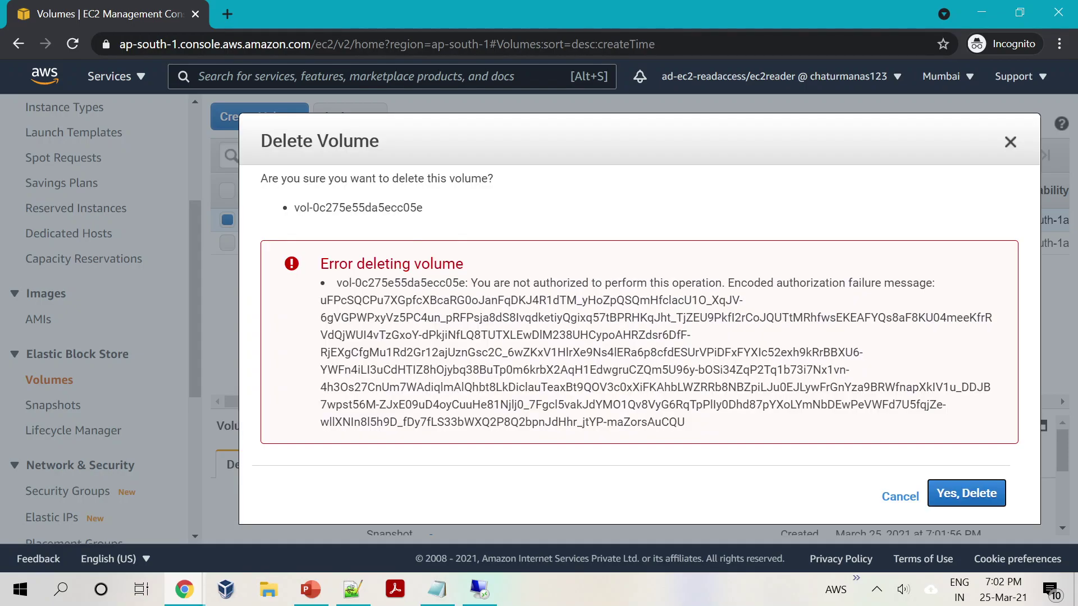
drag(485, 282, 792, 318)
click(897, 497)
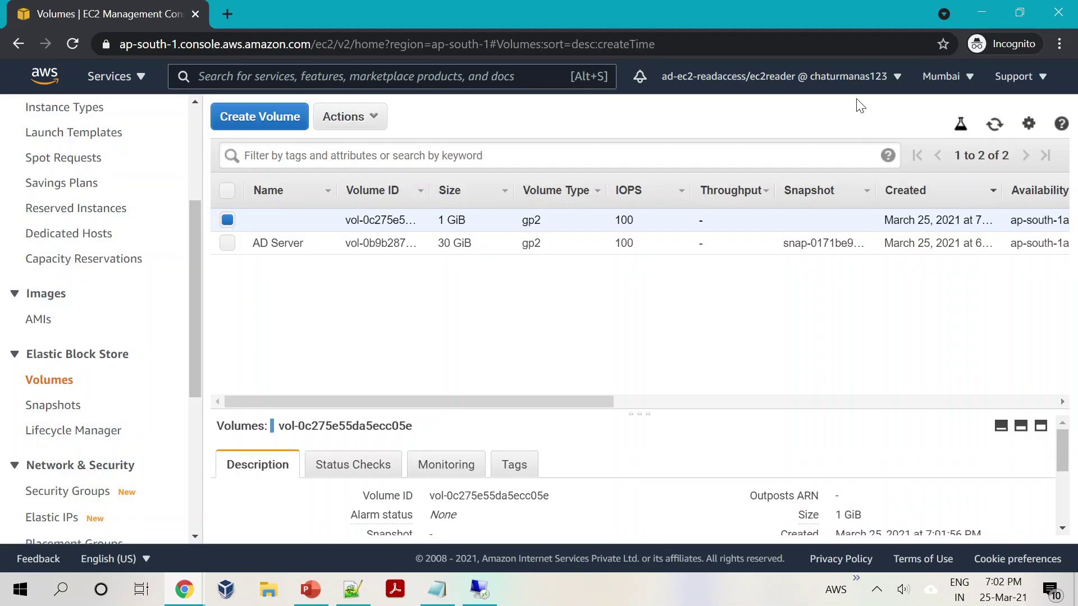
click(871, 90)
click(702, 273)
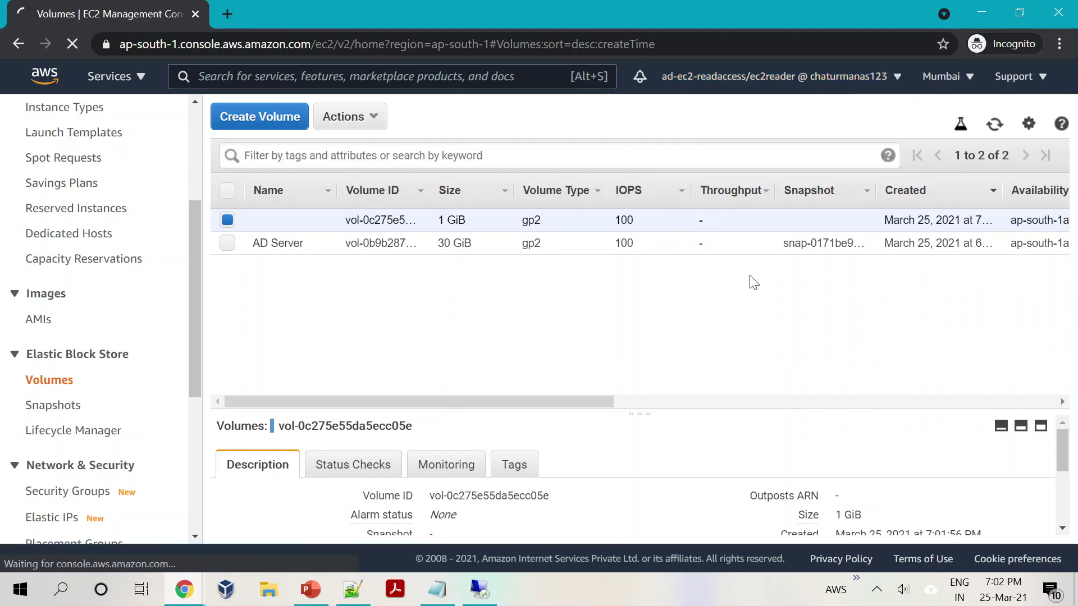
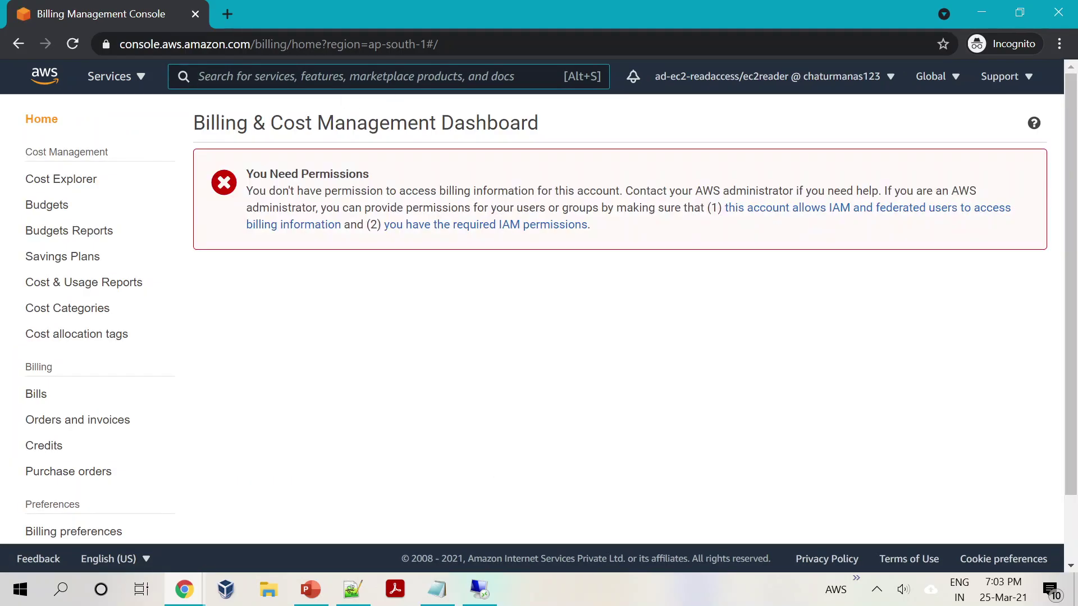
Step: Sign out of the read-only ad-ec2-readaccess/ec2reader federated session and bring up the architecture slide
click(841, 76)
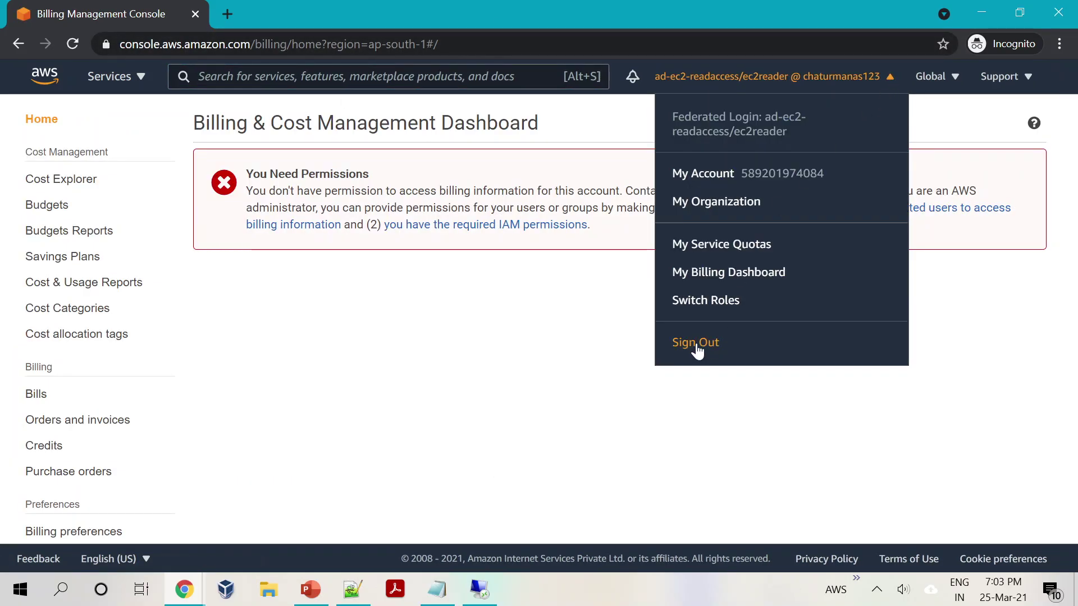
click(696, 343)
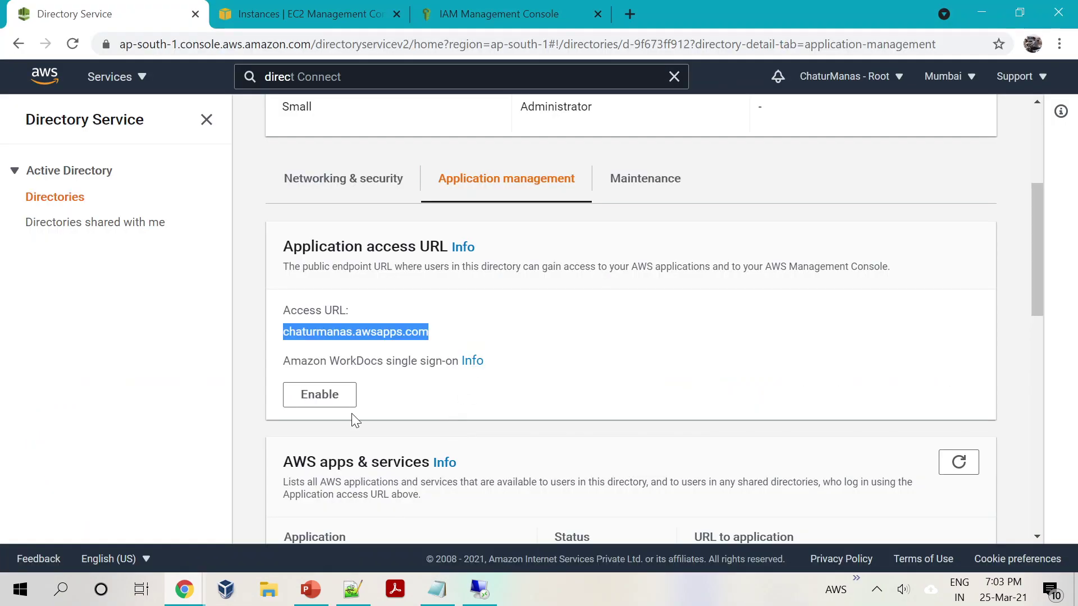
click(310, 589)
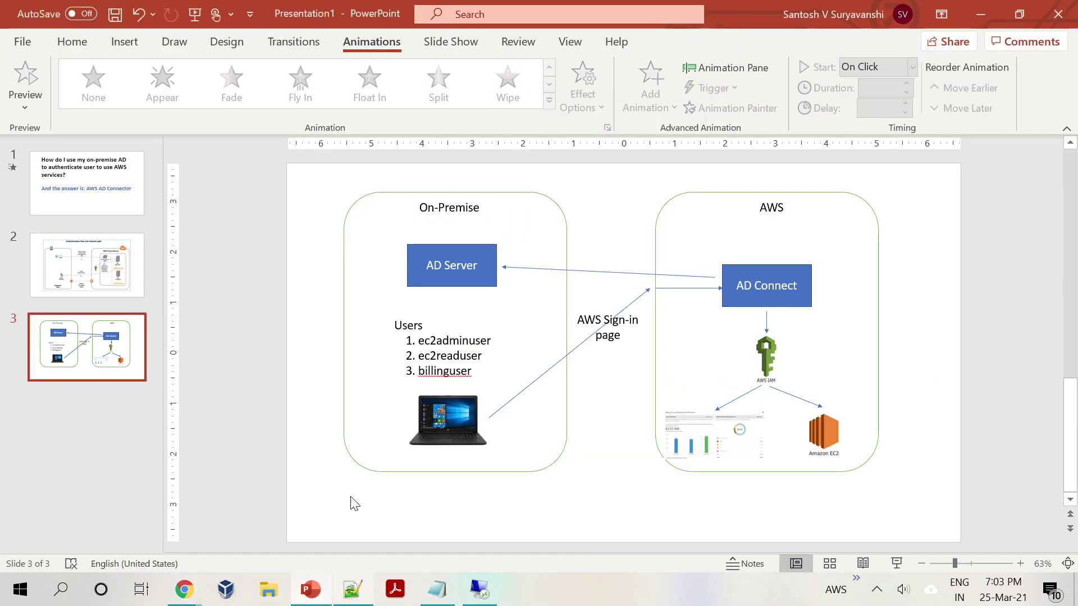
Step: Select and deselect the AD Server shape on slide 3, then switch back to the AWS directory page
click(476, 283)
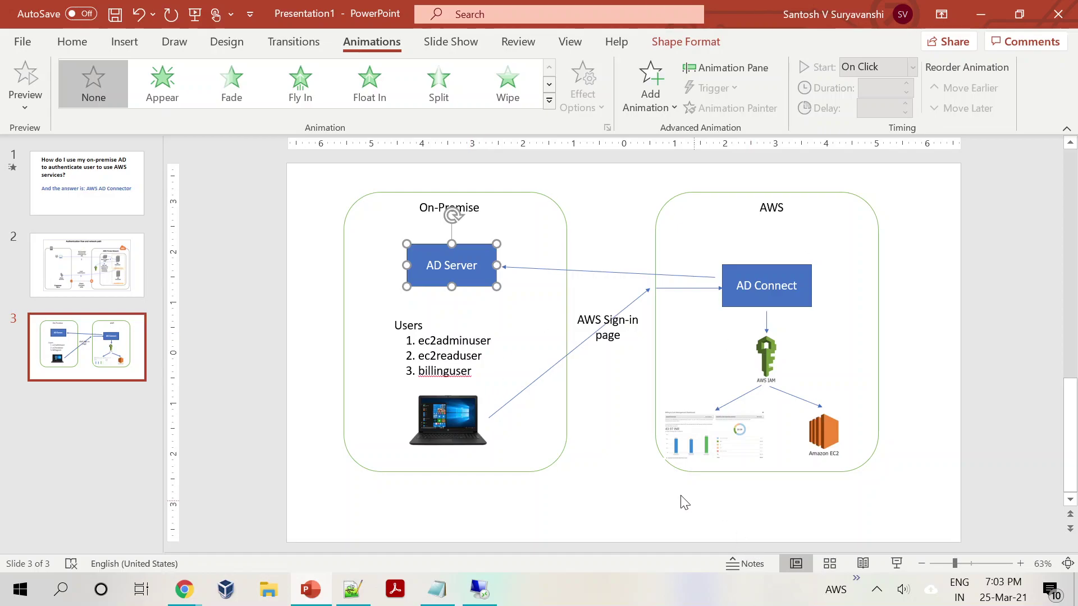
click(601, 490)
key(alt+Tab)
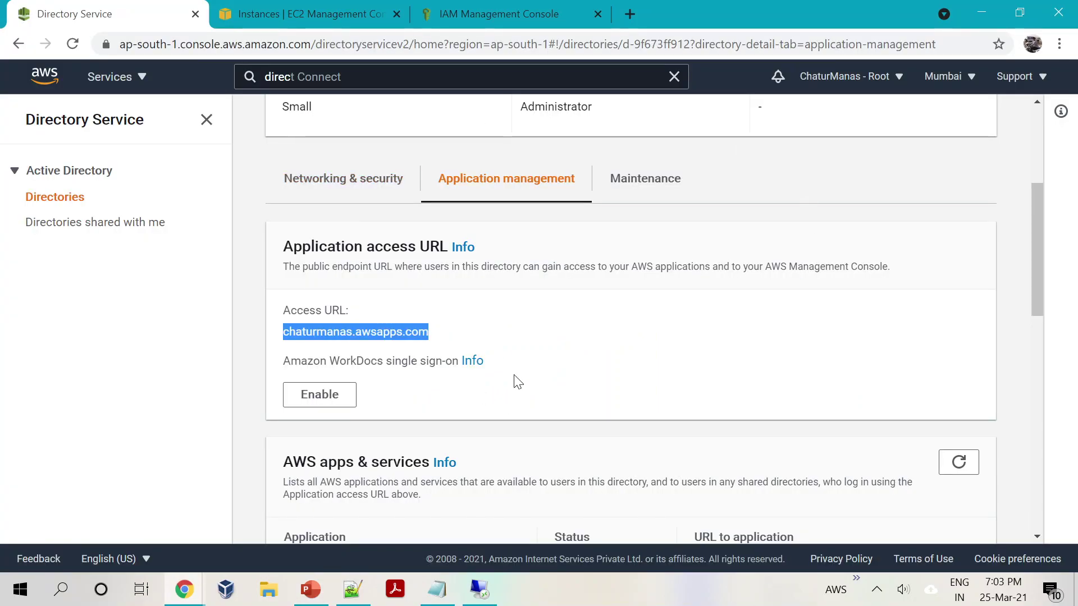
Step: Check the IAM users list and the running AD Server EC2 instance, then return to the directory details
scroll(512, 377, up, 5)
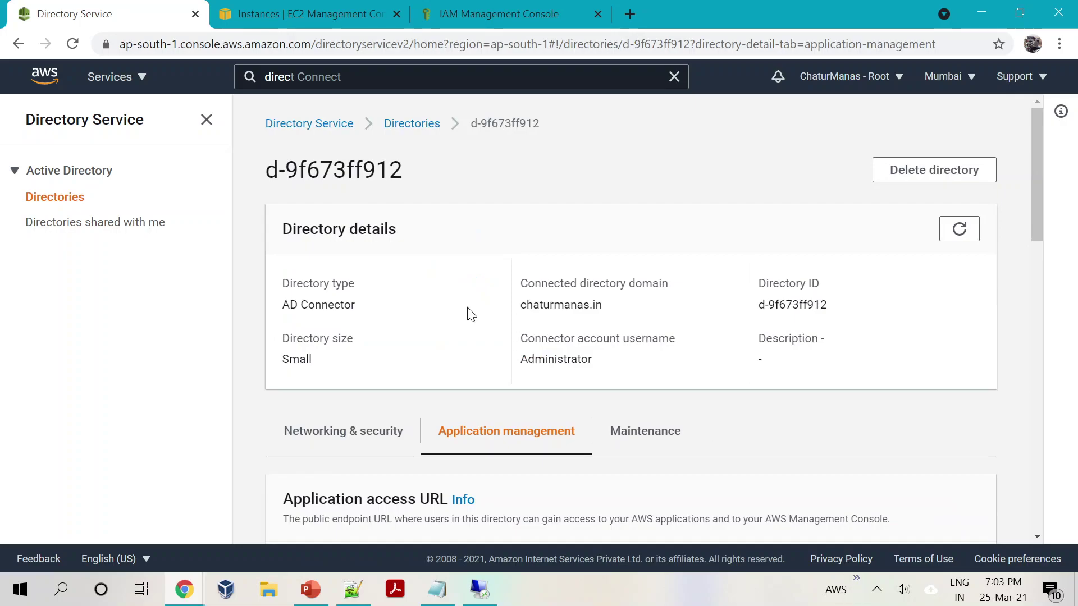
scroll(1026, 309, down, 3)
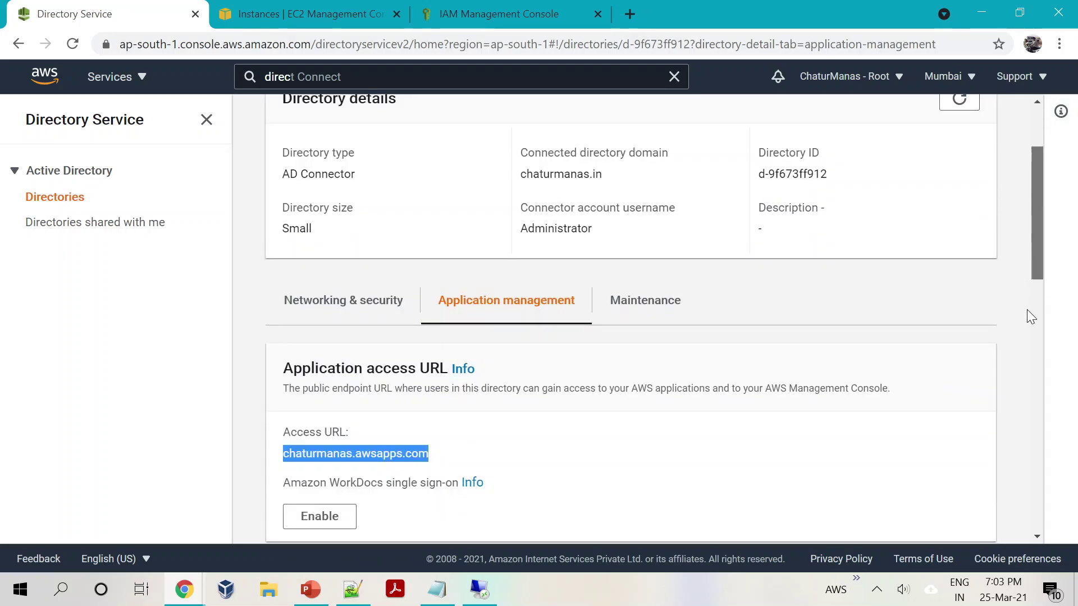
scroll(1016, 100, up, 3)
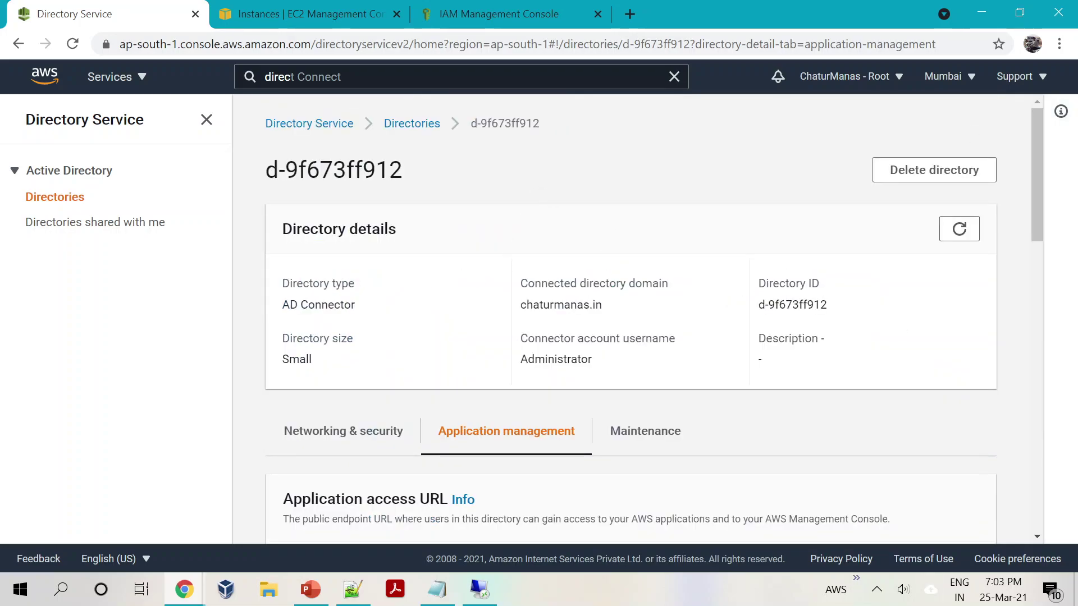
click(464, 14)
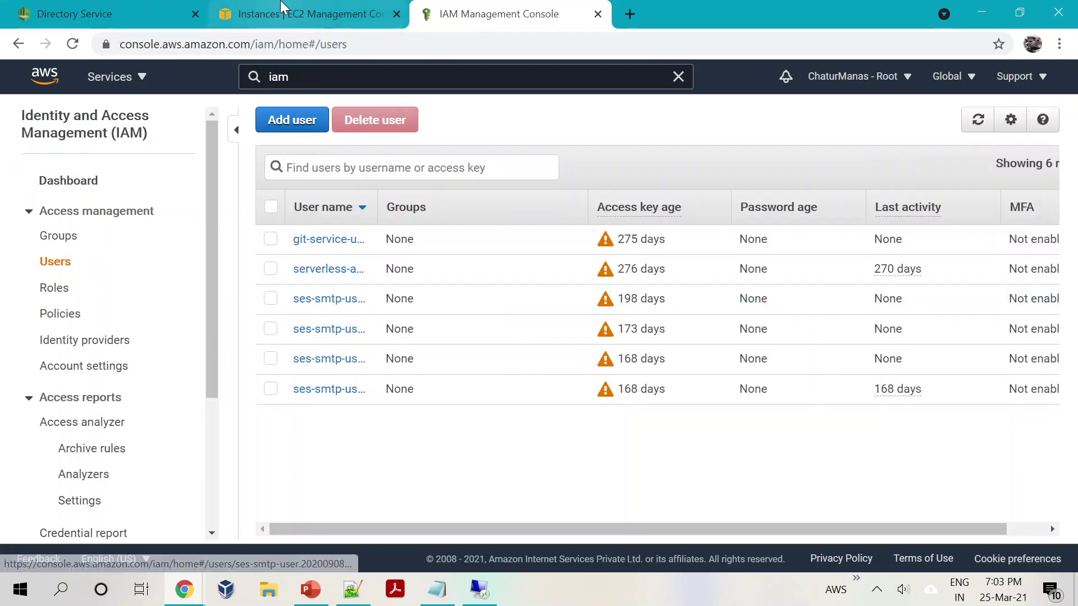
click(284, 11)
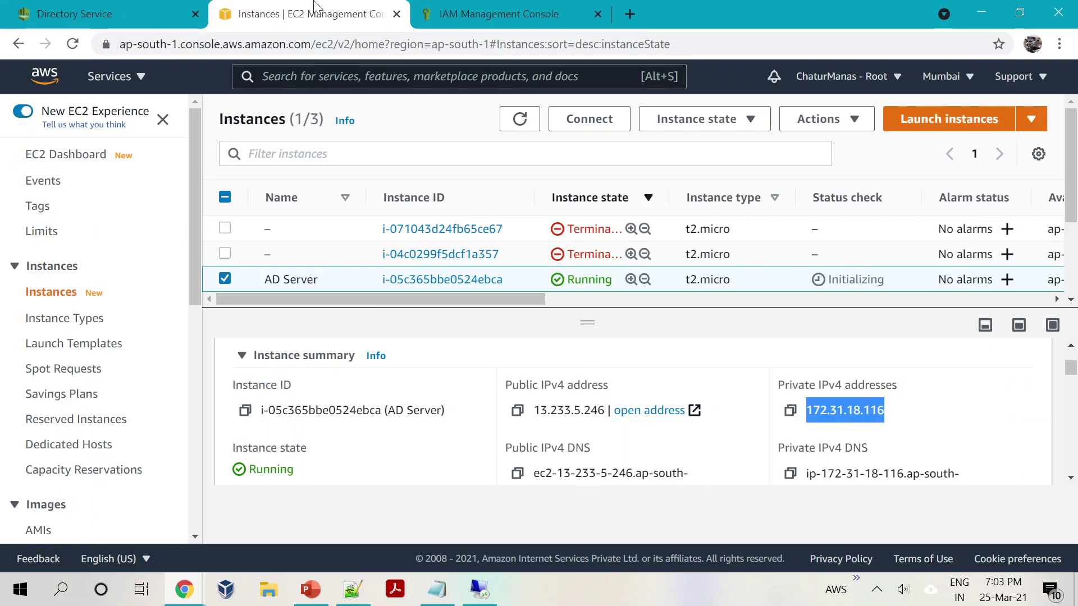
click(95, 14)
Step: Scroll down to the AWS Management Console section and highlight its heading
scroll(377, 310, down, 7)
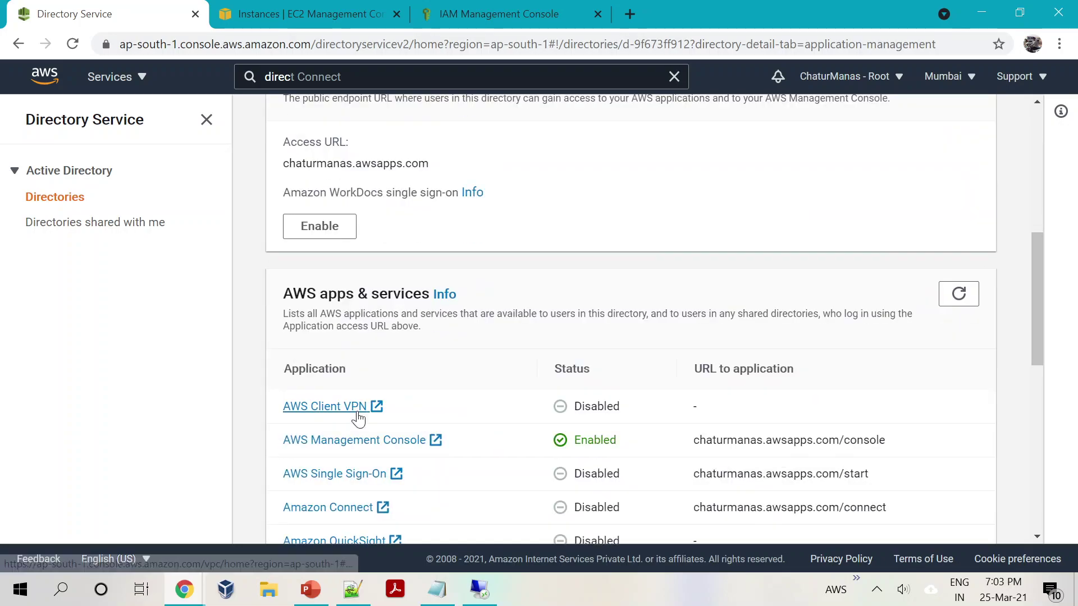
scroll(359, 413, up, 3)
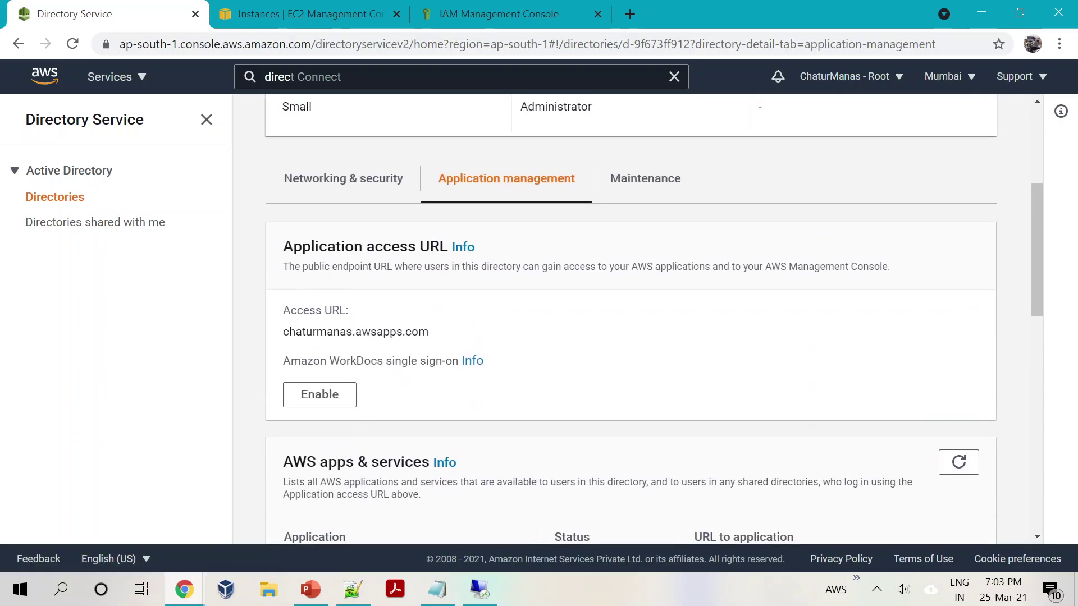
scroll(361, 344, down, 6)
scroll(361, 344, down, 3)
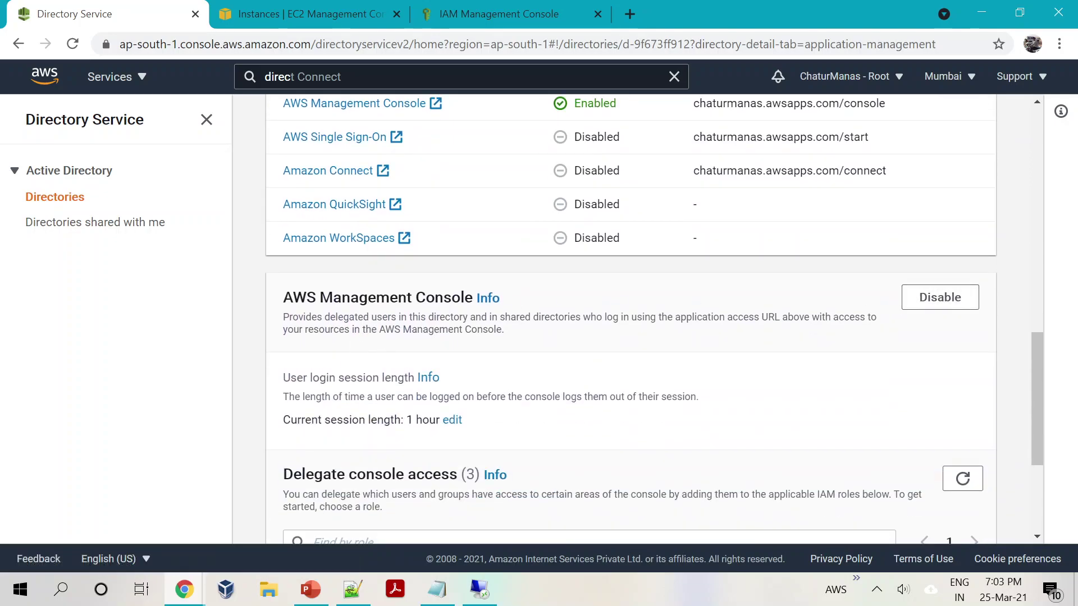
drag(283, 298, 477, 298)
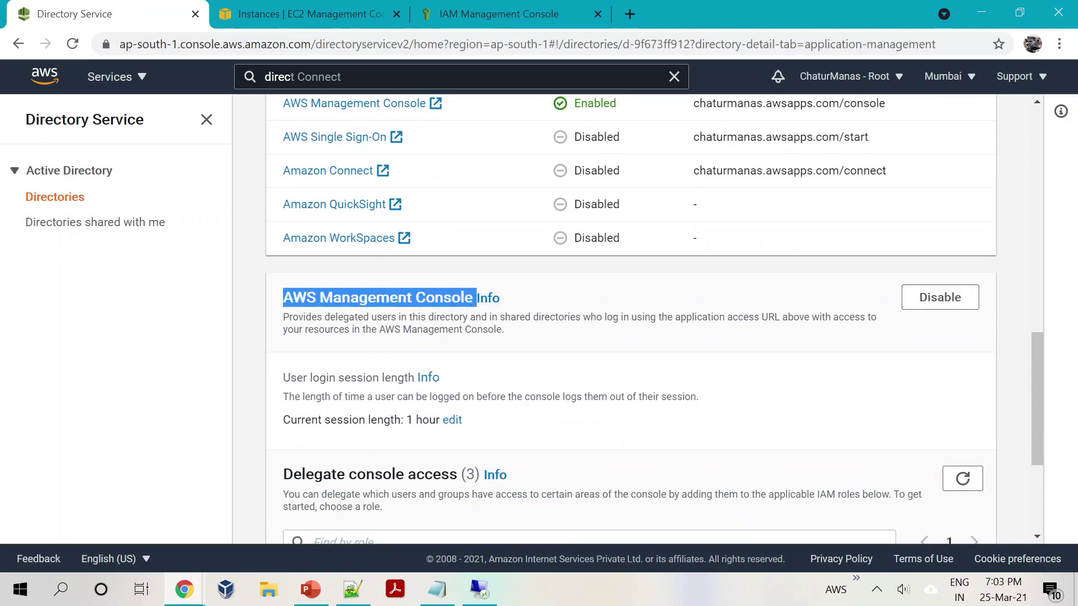
Step: Try to disable Management Console access, refresh, and highlight the warning about remaining delegated users
click(938, 297)
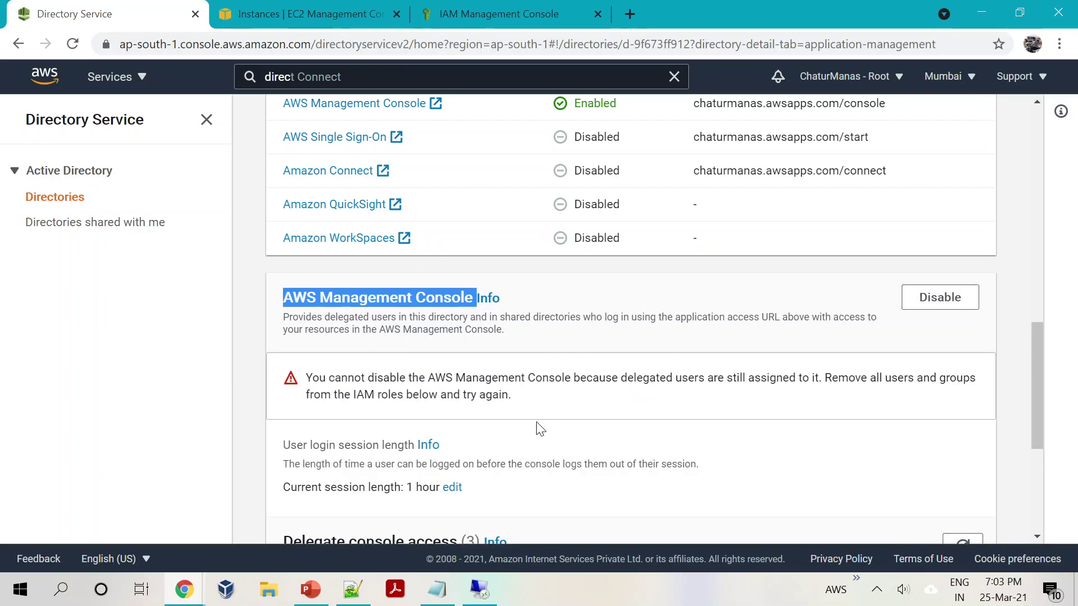
scroll(539, 428, up, 3)
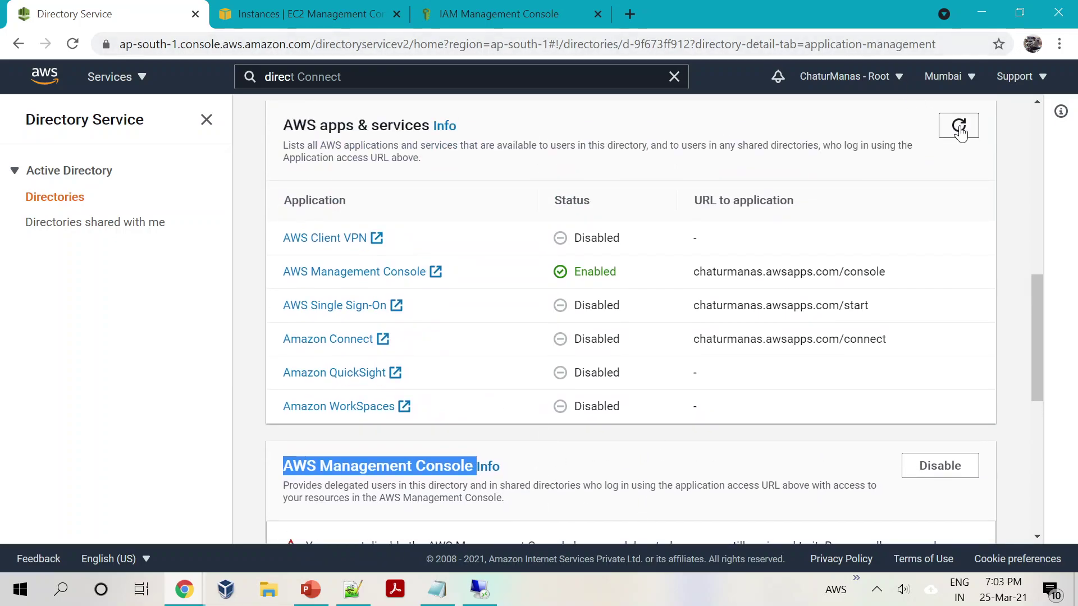
click(959, 128)
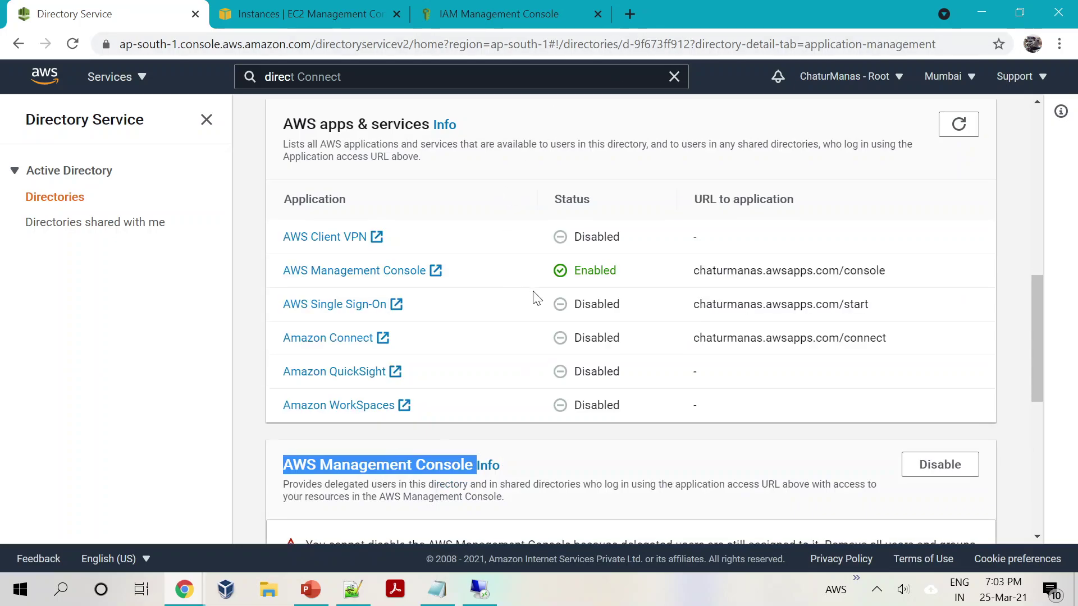
click(940, 297)
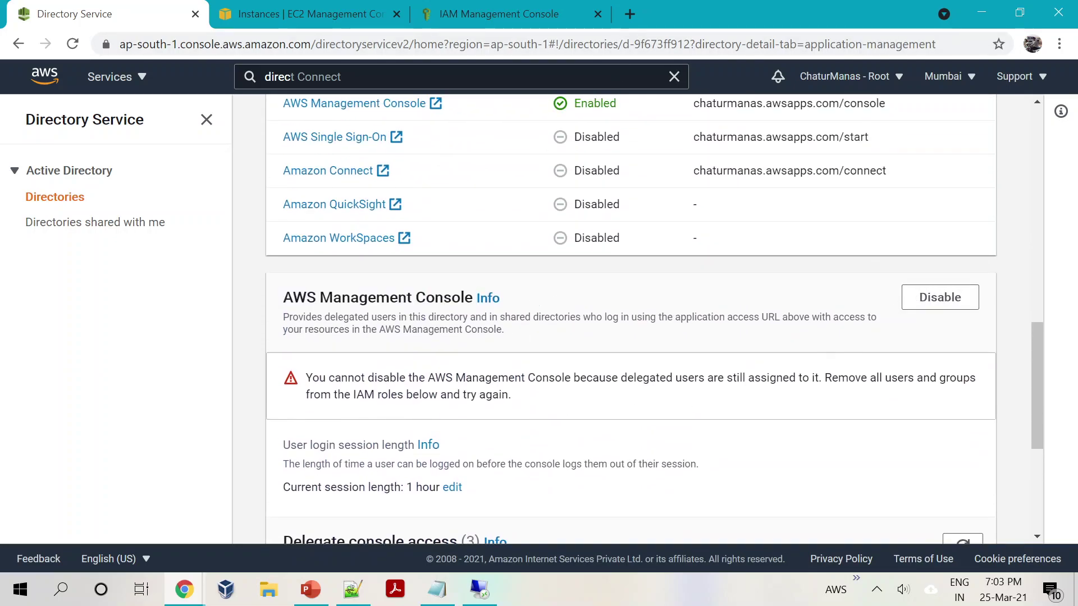
drag(311, 378, 466, 378)
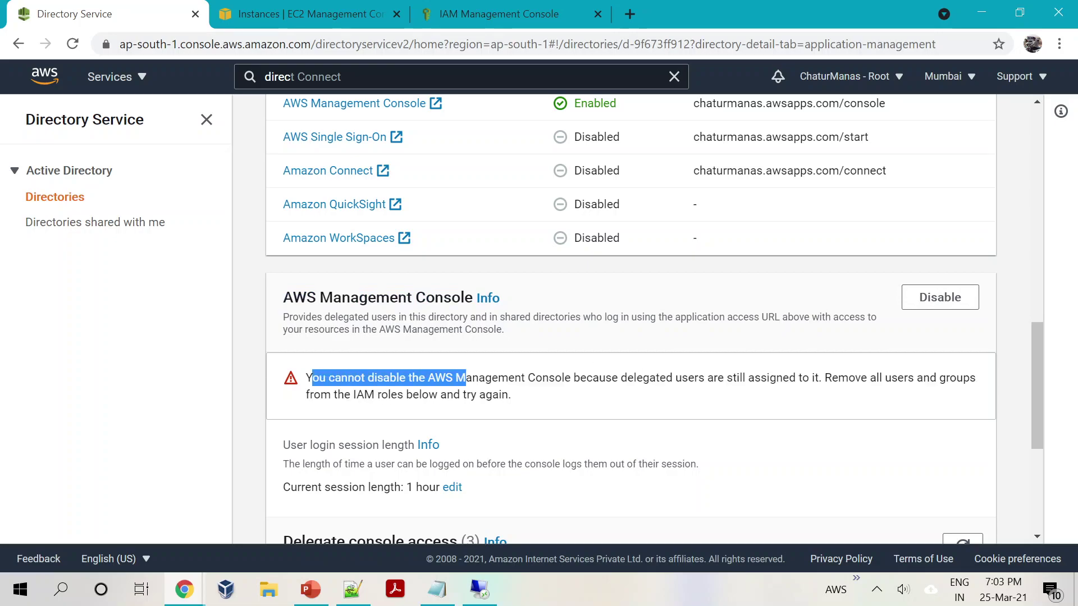
click(696, 416)
scroll(550, 421, down, 5)
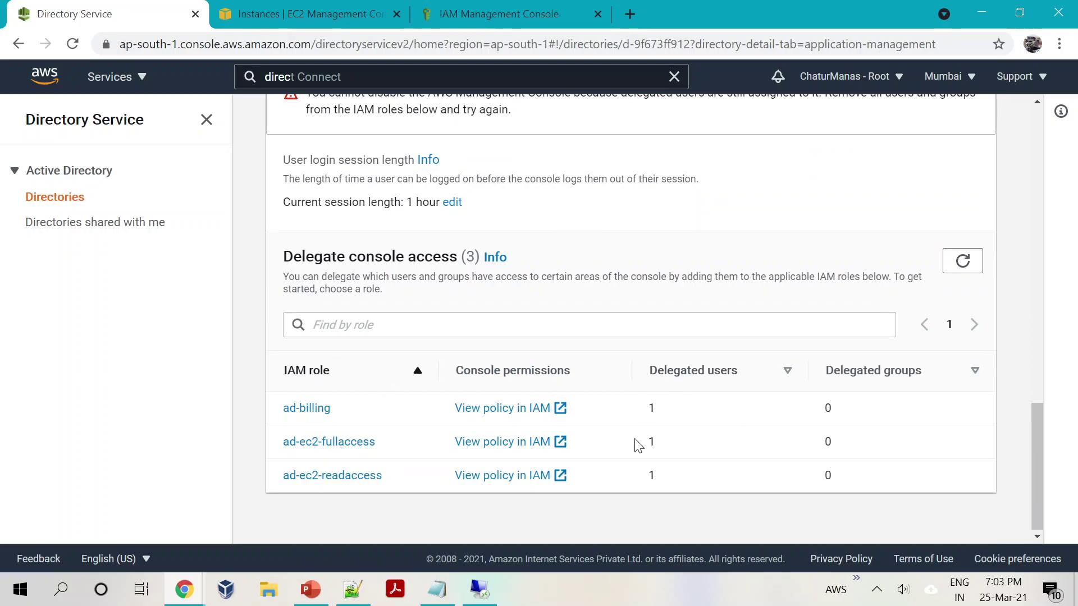
Step: Remove the awsbilling user from the ad-billing role and return to the directory page
click(324, 411)
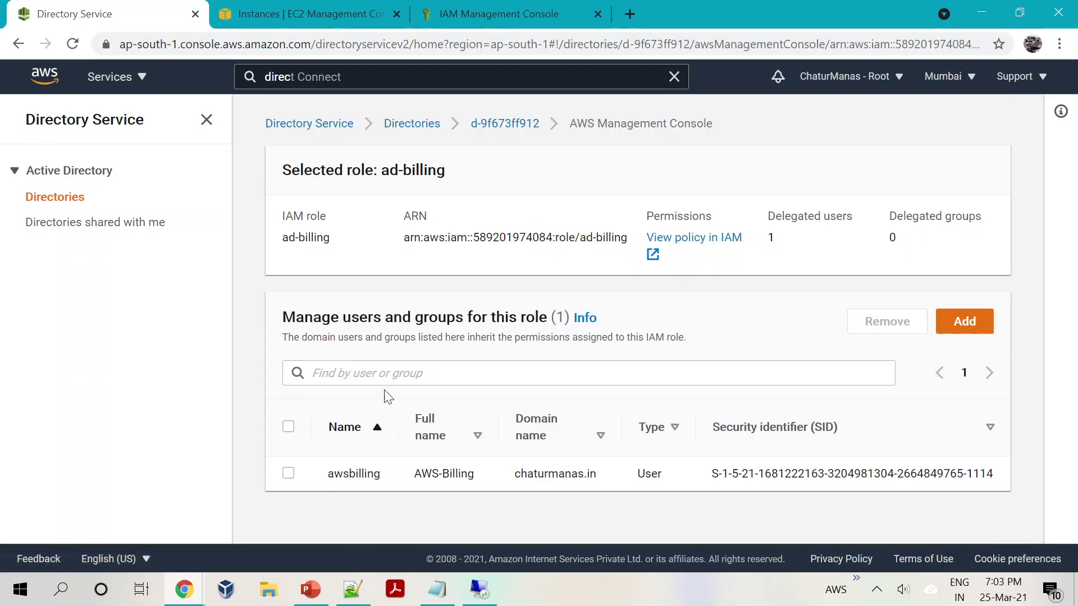
click(289, 474)
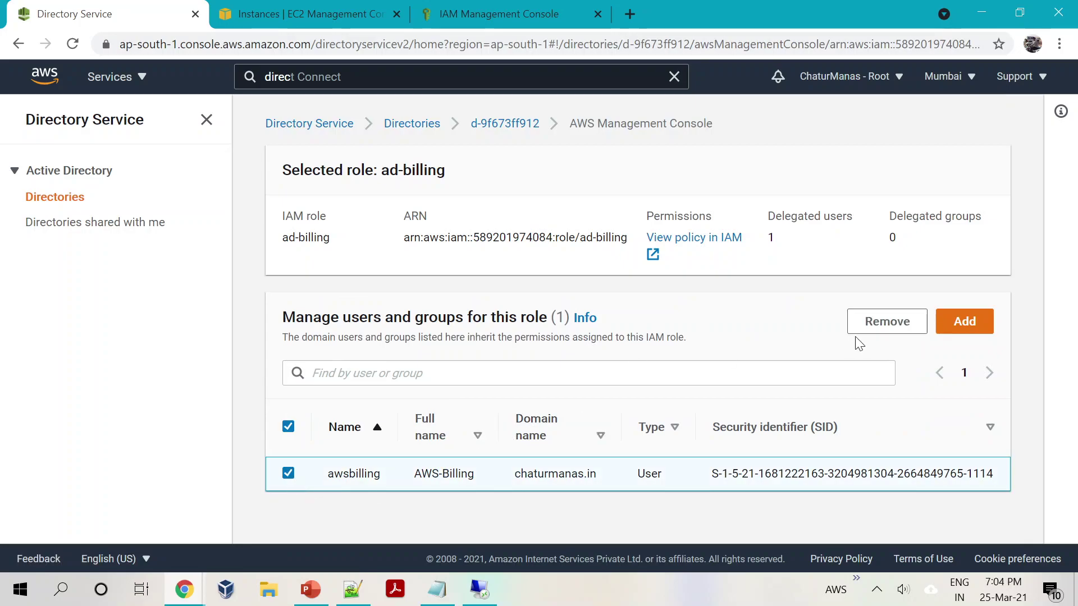
click(879, 328)
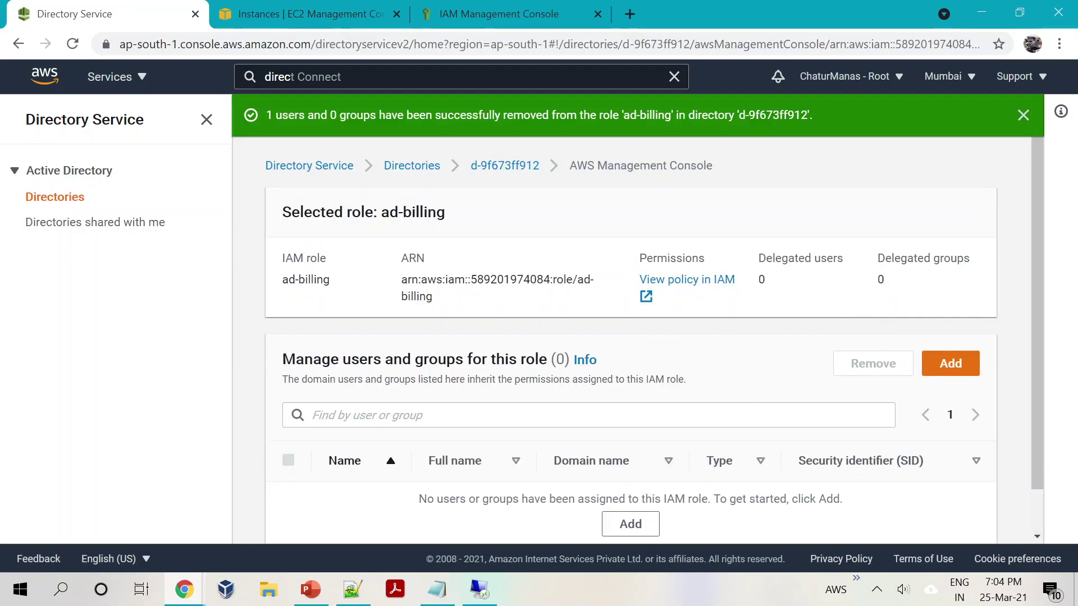
click(508, 166)
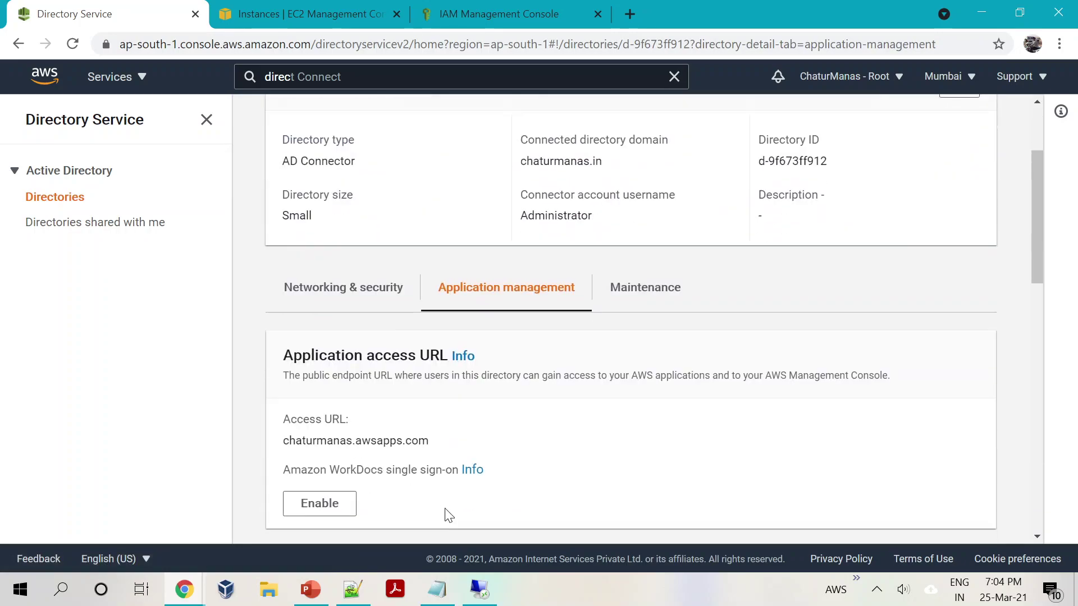
scroll(448, 516, down, 15)
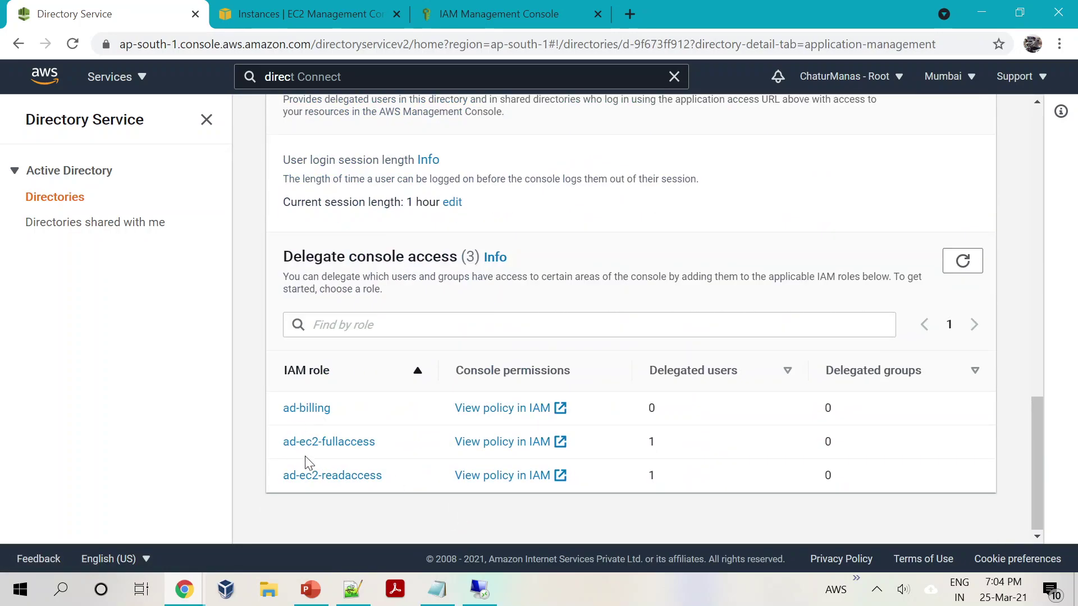
Step: Remove the only delegated user from the ad-ec2-fullaccess role and return to the directory page
click(307, 445)
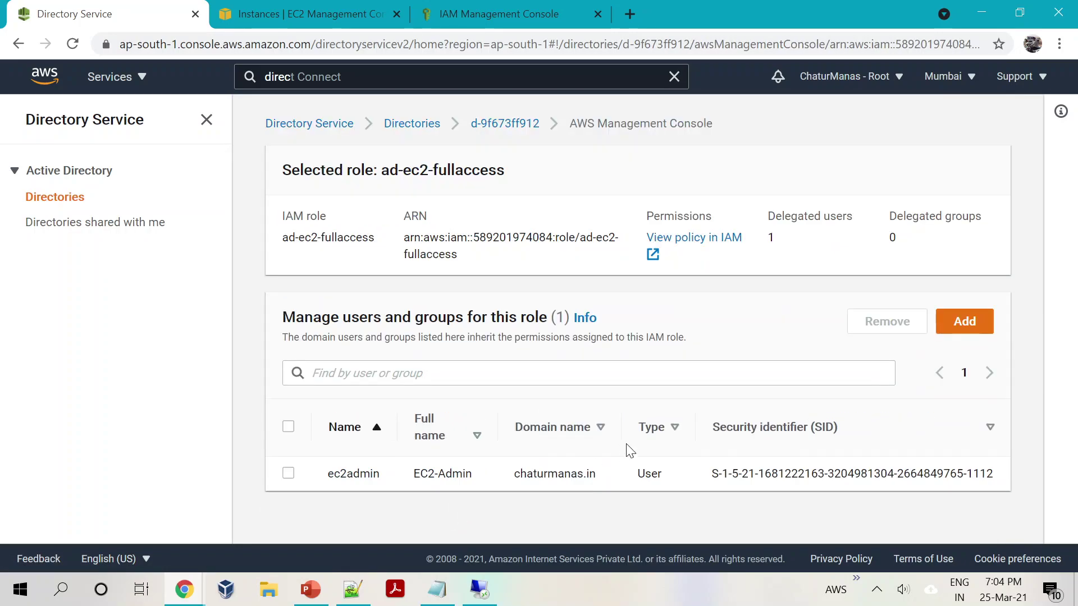
click(288, 473)
click(898, 323)
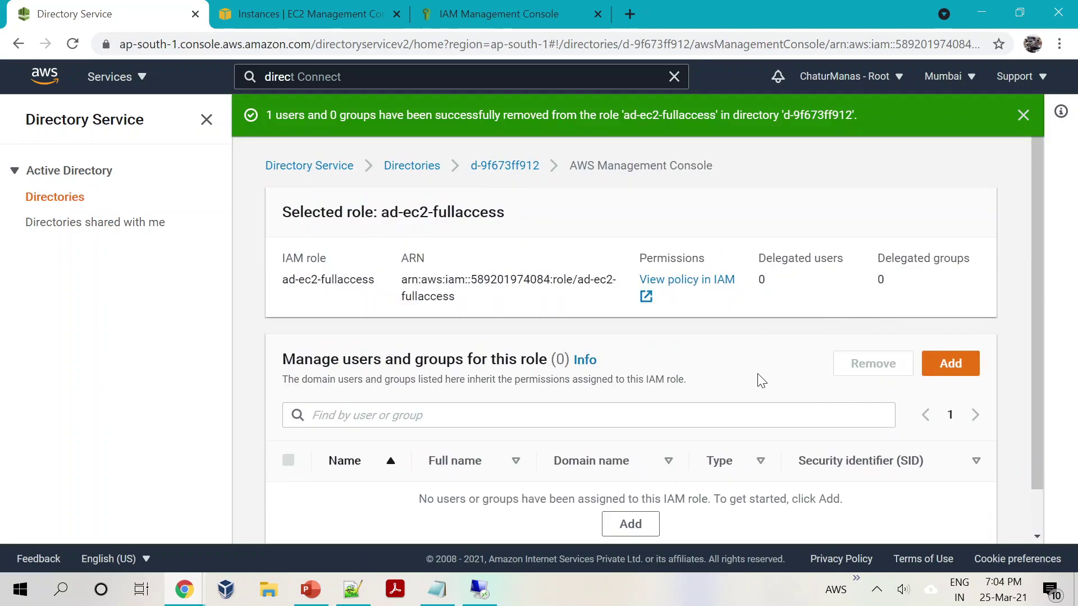
click(504, 166)
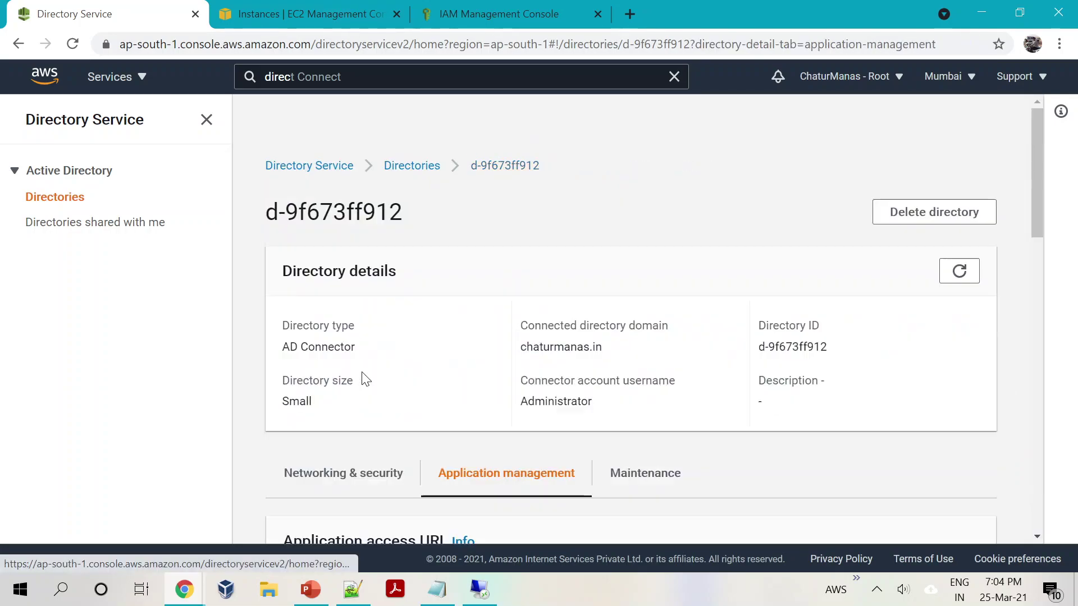
scroll(365, 379, down, 10)
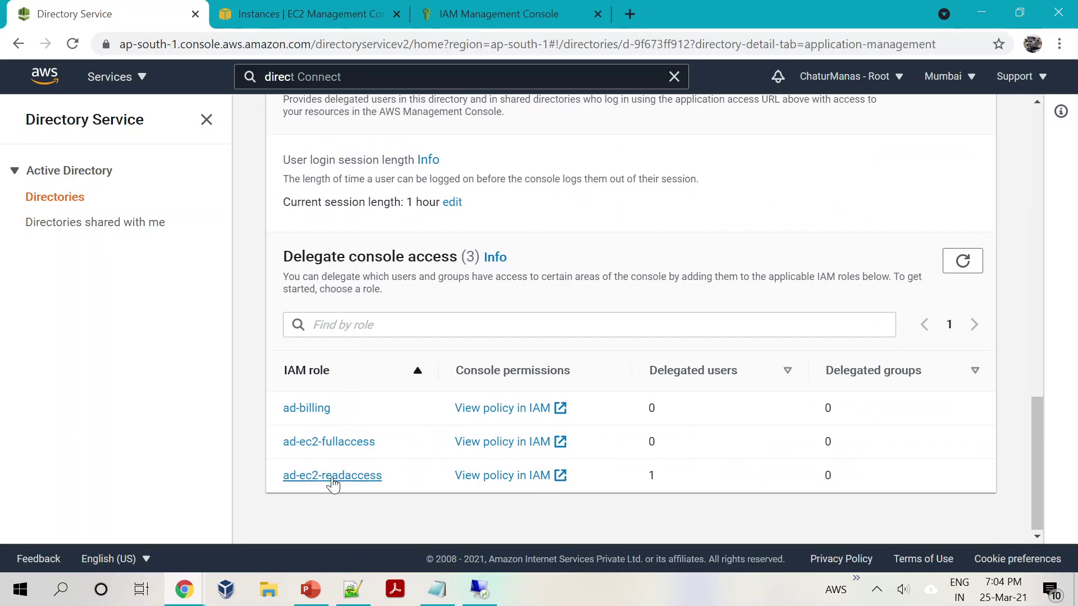
Step: Remove the only delegated user from the ad-ec2-readaccess role and return to the directory page
click(333, 476)
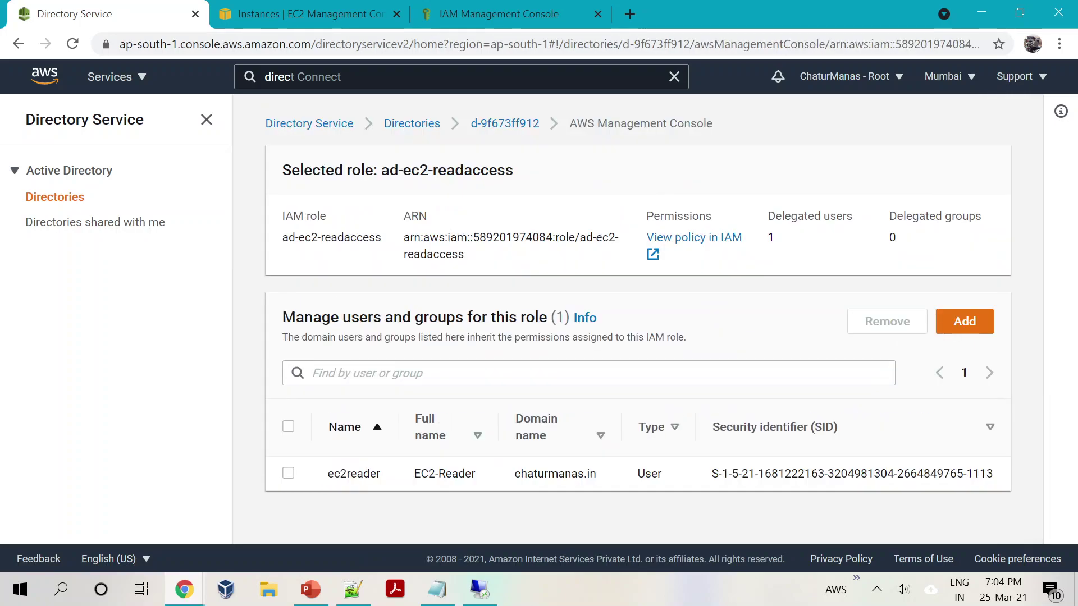
click(287, 474)
click(888, 322)
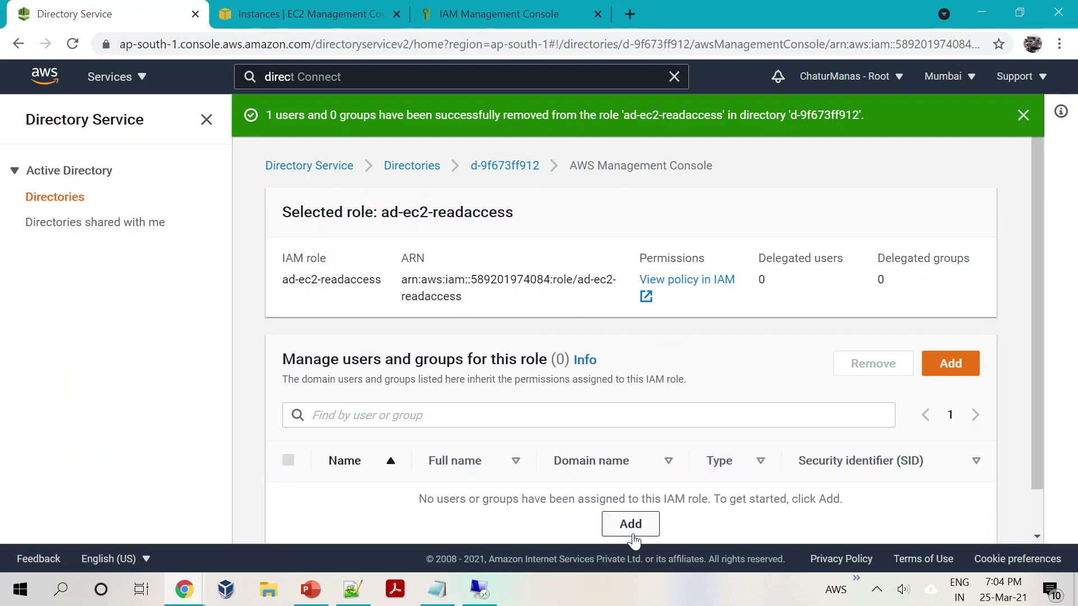
click(505, 166)
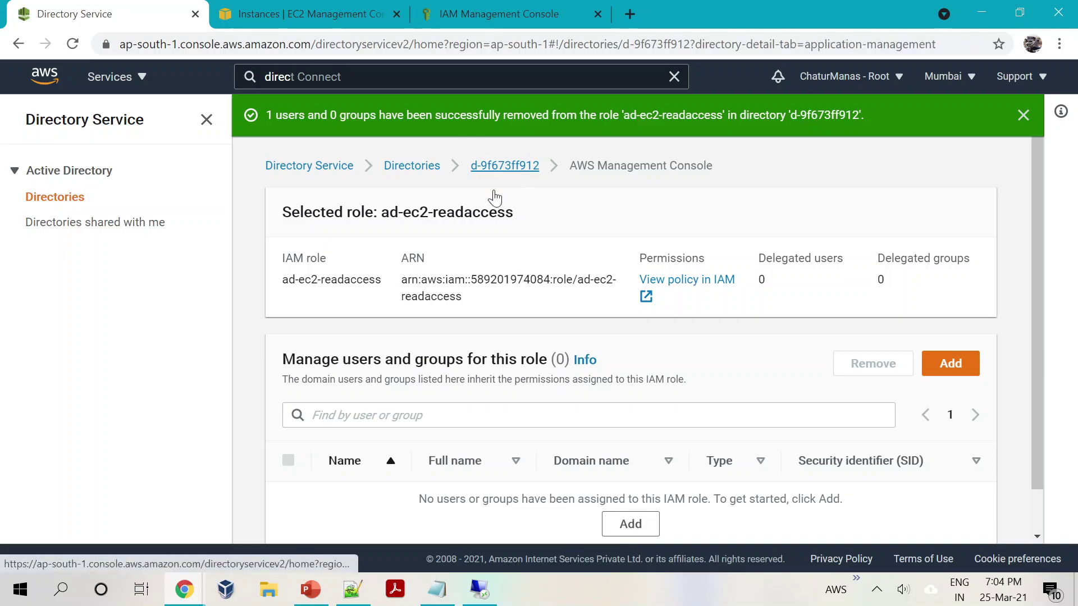
scroll(423, 446, down, 10)
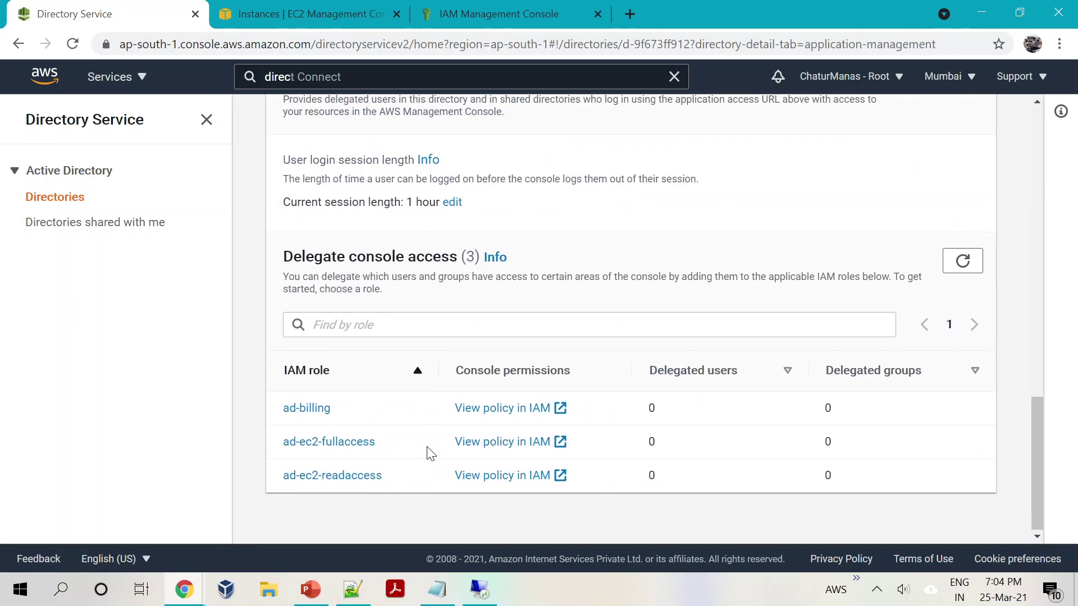
scroll(522, 407, up, 6)
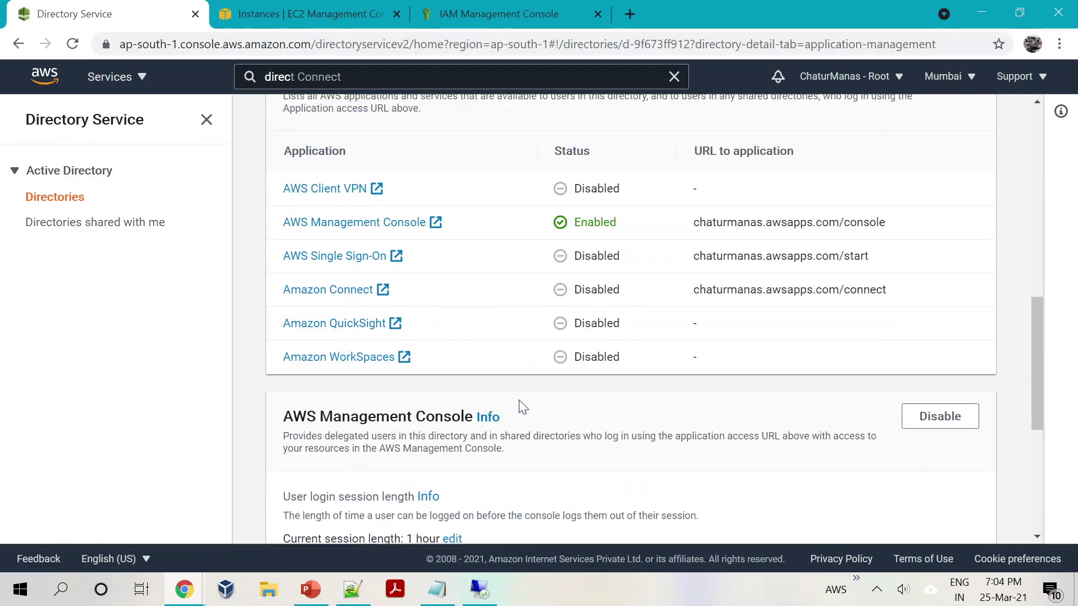
Step: Disable AWS Management Console access for the directory and reload the apps list to confirm Disabled
click(948, 418)
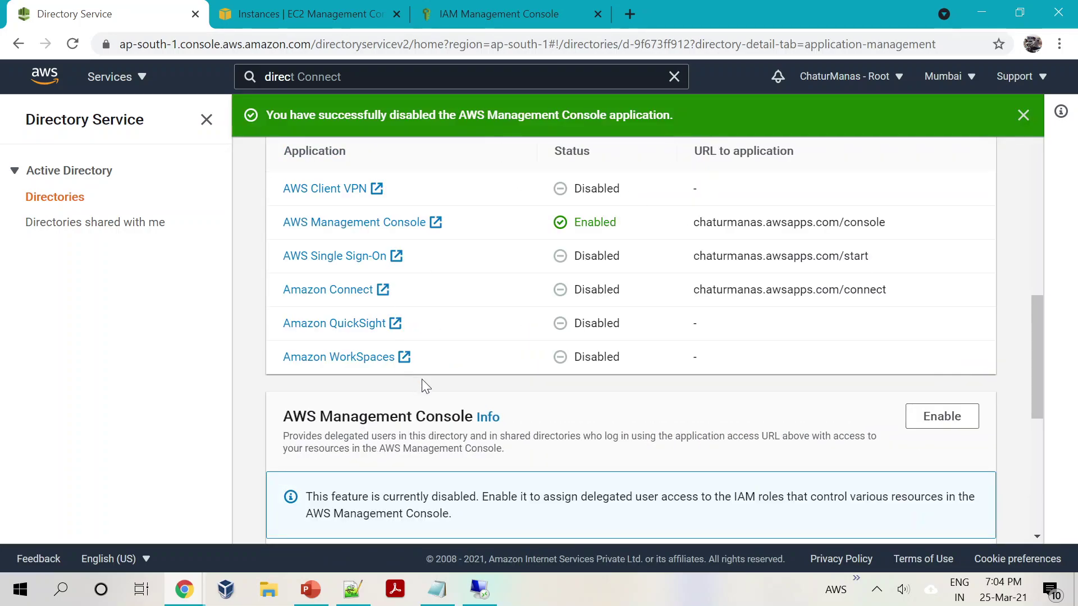
scroll(438, 372, down, 6)
scroll(431, 419, up, 3)
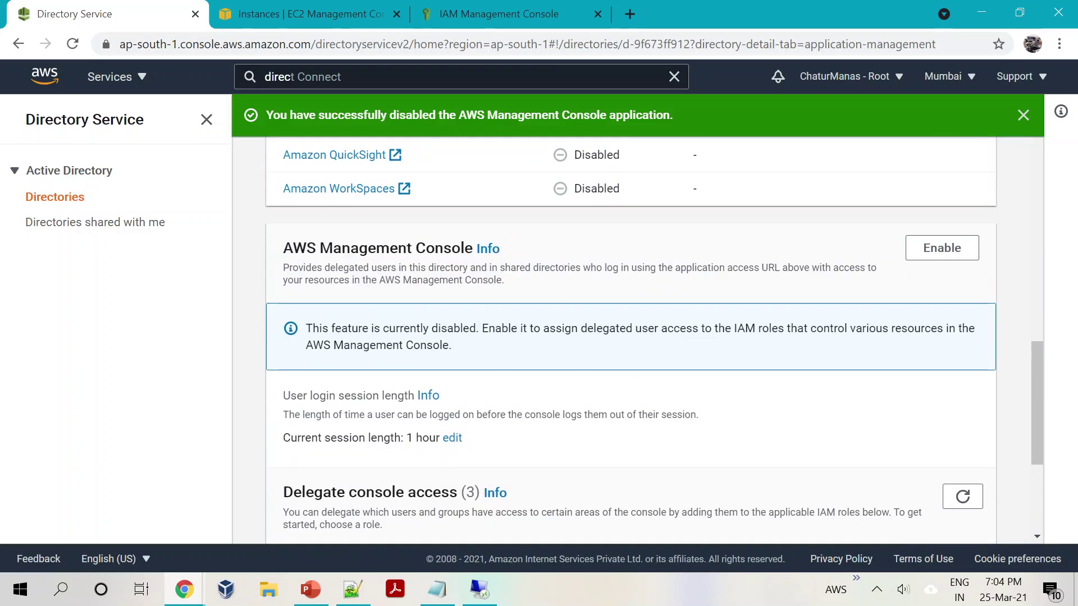
scroll(432, 418, up, 8)
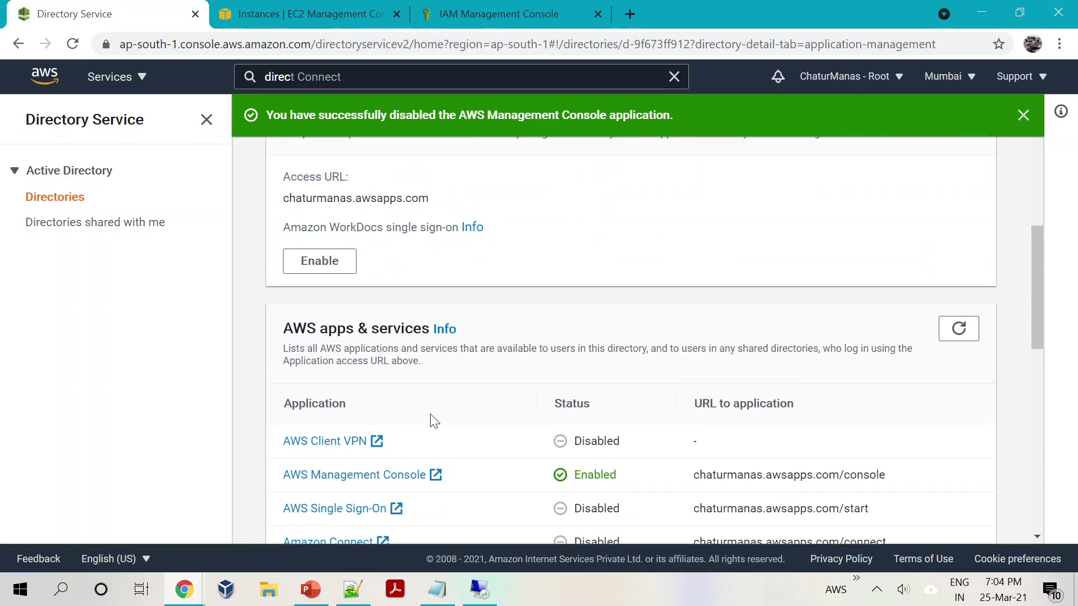
click(961, 335)
scroll(589, 476, up, 4)
scroll(599, 459, down, 3)
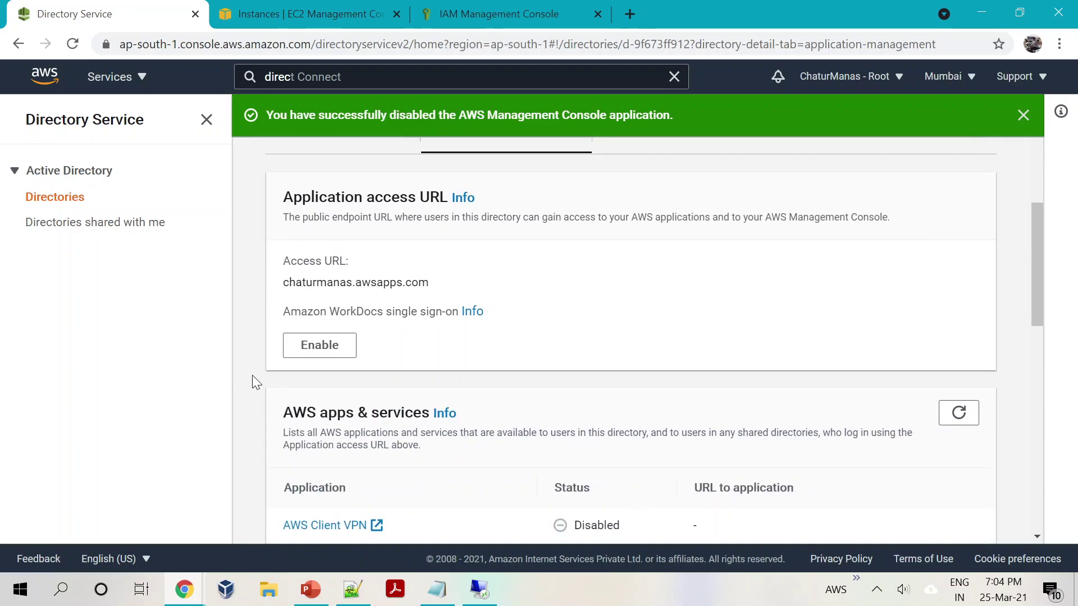
scroll(460, 410, down, 10)
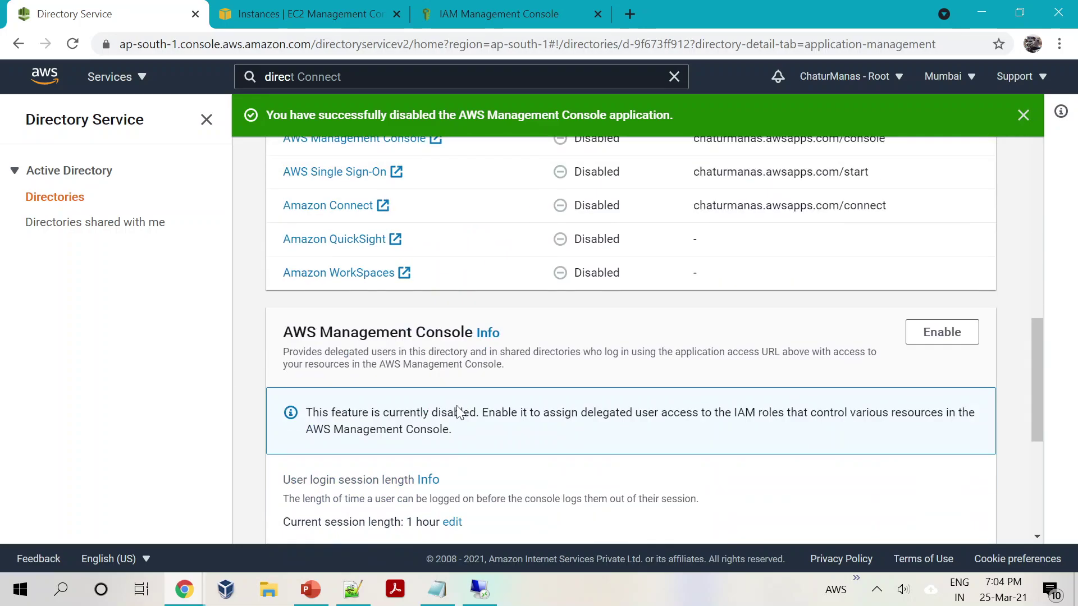
scroll(455, 414, up, 15)
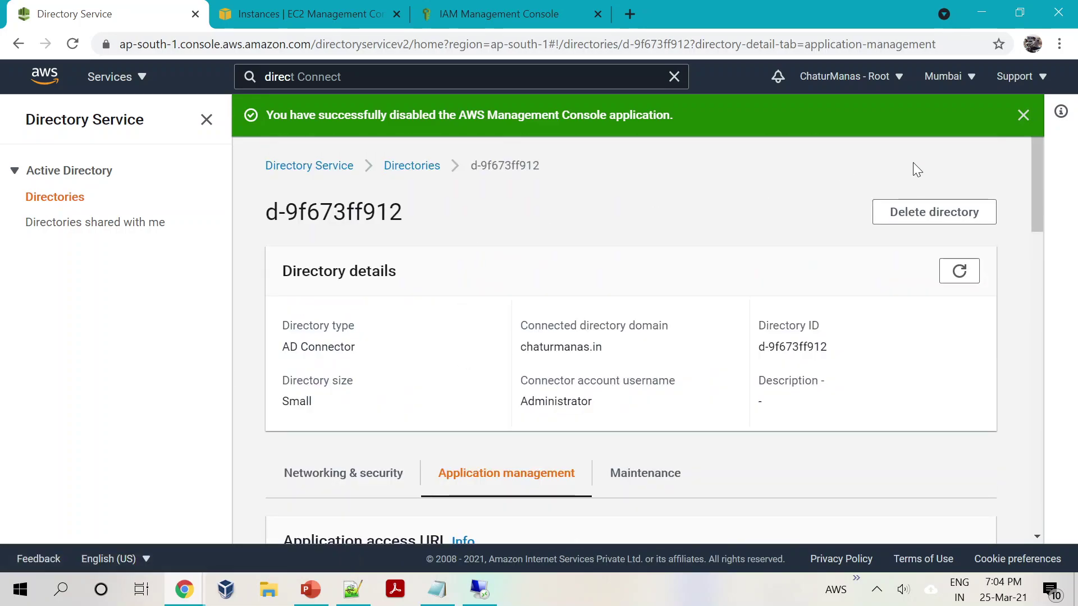
Step: Delete the chaturmanas.in AD Connector by pasting its name to confirm, then check its Deleting status
click(904, 212)
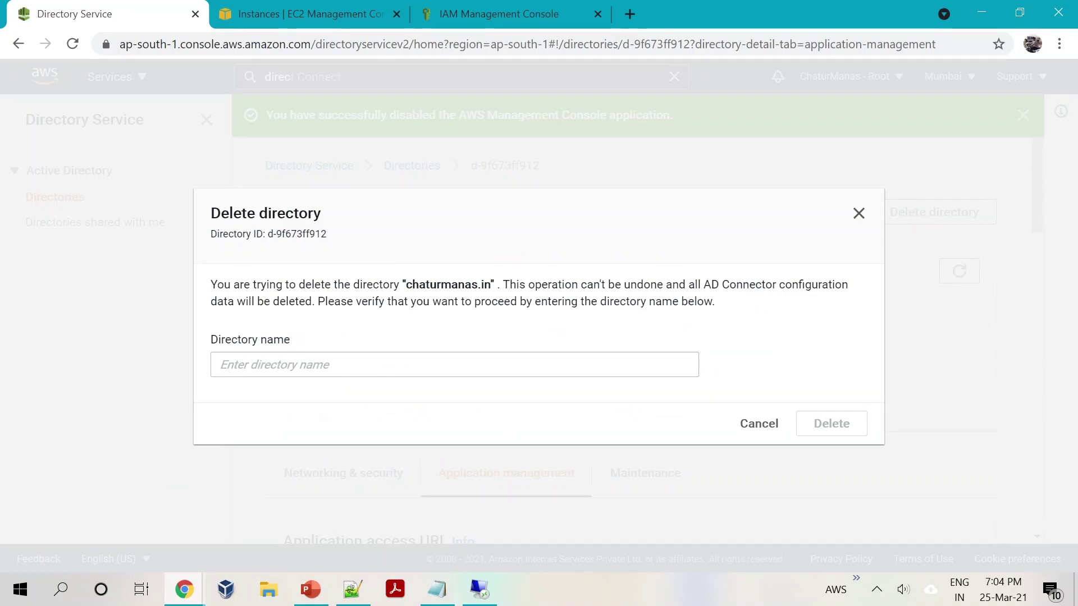
drag(409, 284, 490, 285)
key(ctrl+c)
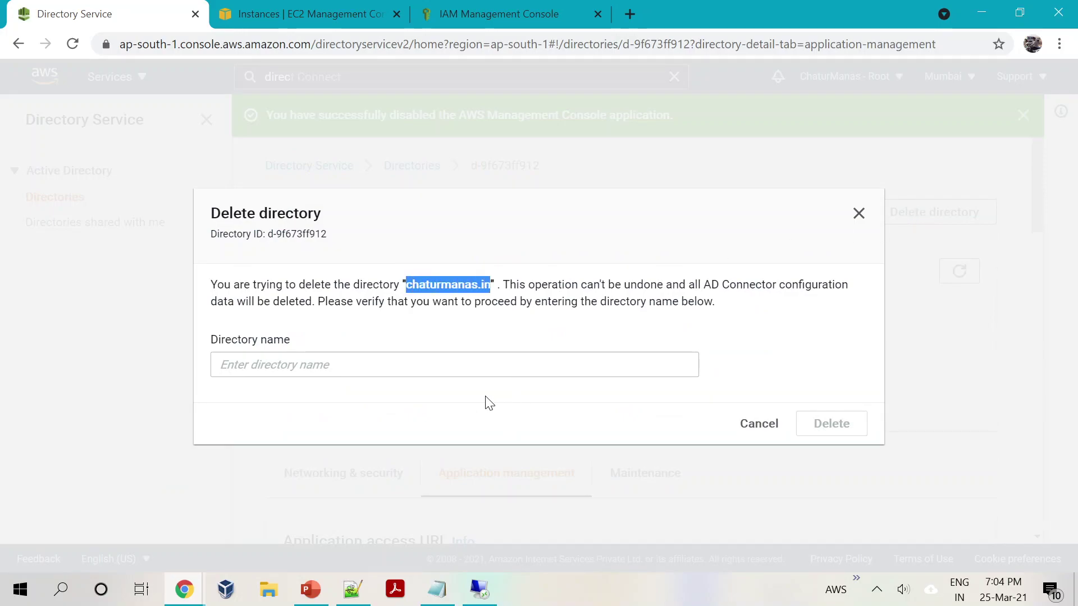
click(474, 362)
key(ctrl+v)
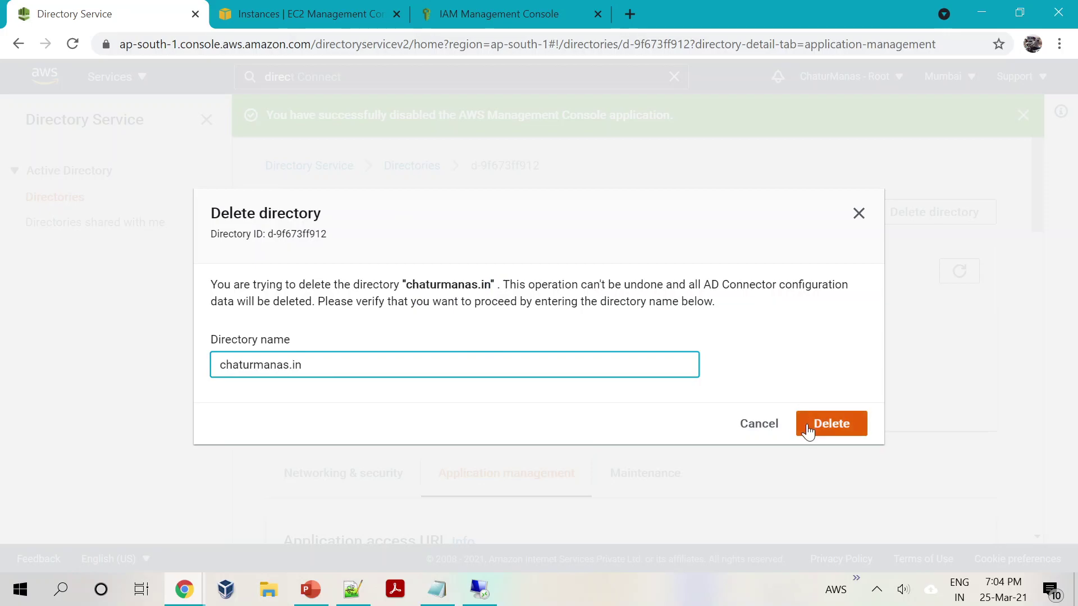
click(808, 425)
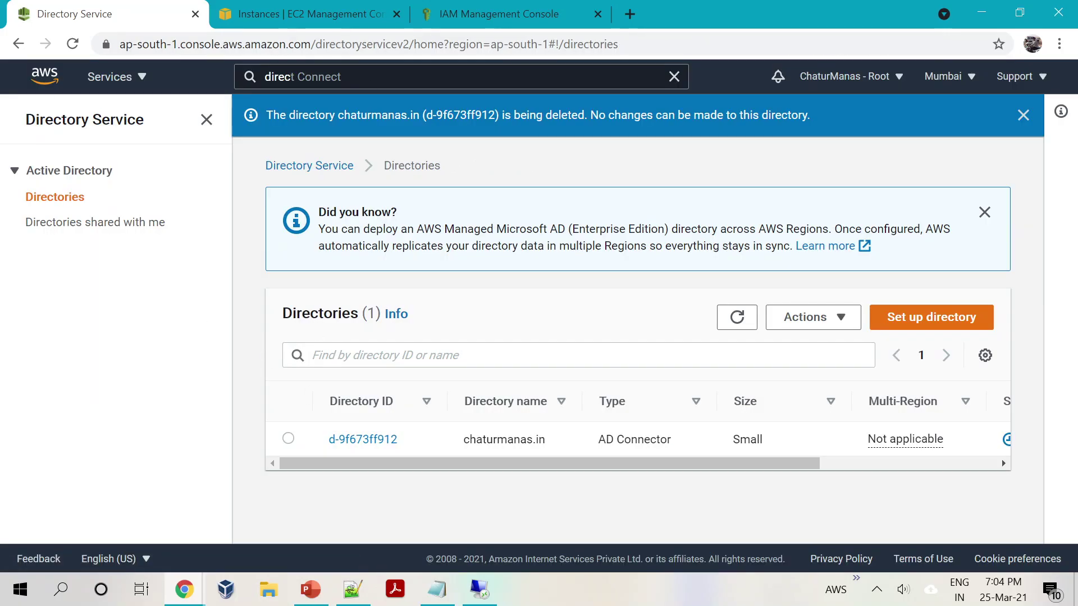
drag(528, 461, 796, 474)
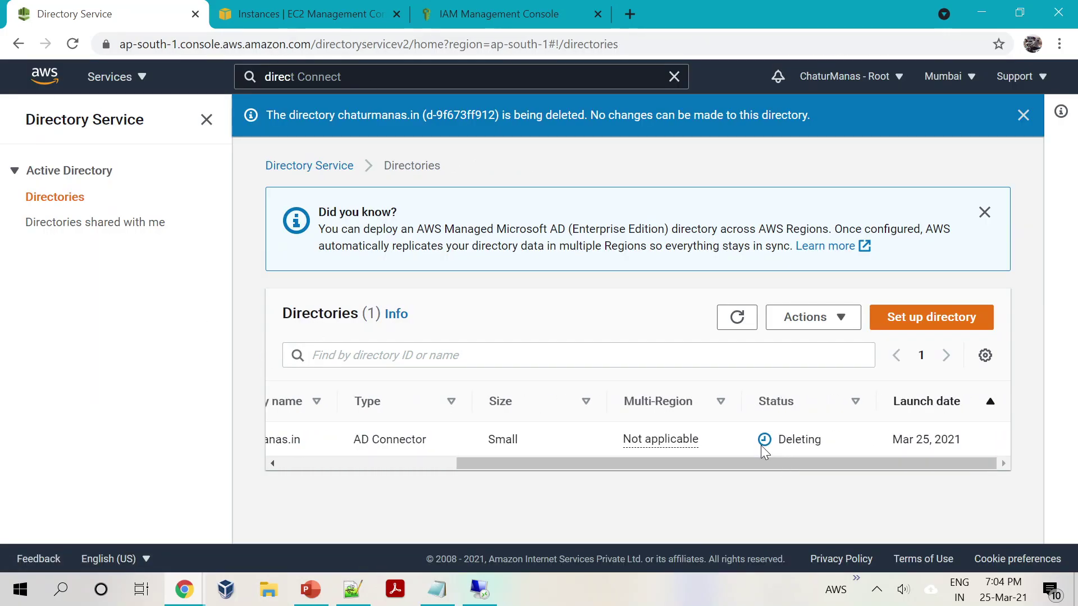
Step: In IAM Roles, delete ad-billing, ad-ec2-fullaccess and ad-ec2-readaccess together
click(488, 9)
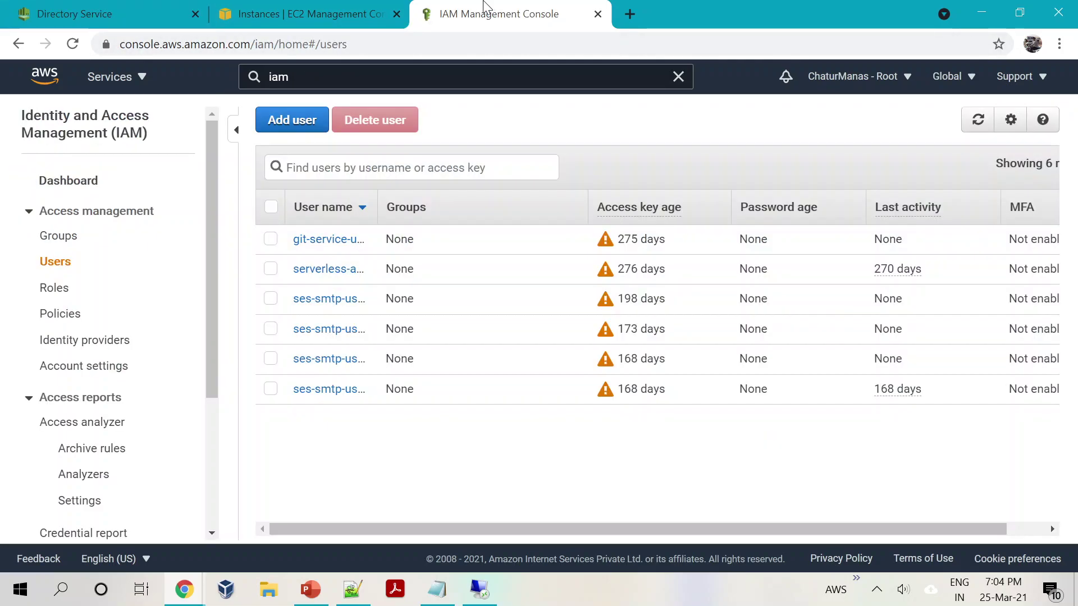
click(59, 290)
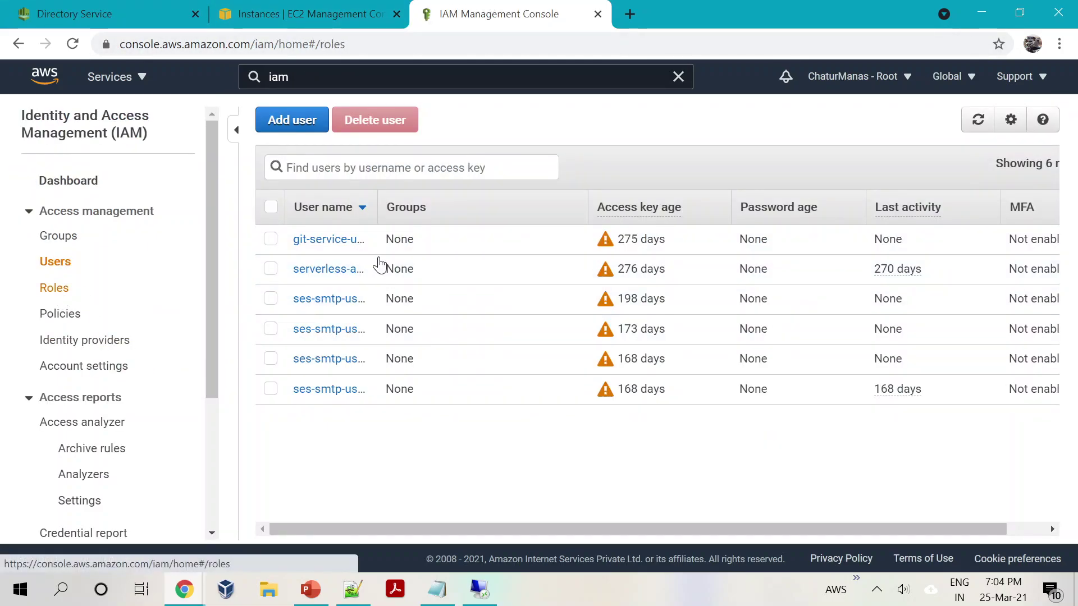
click(271, 240)
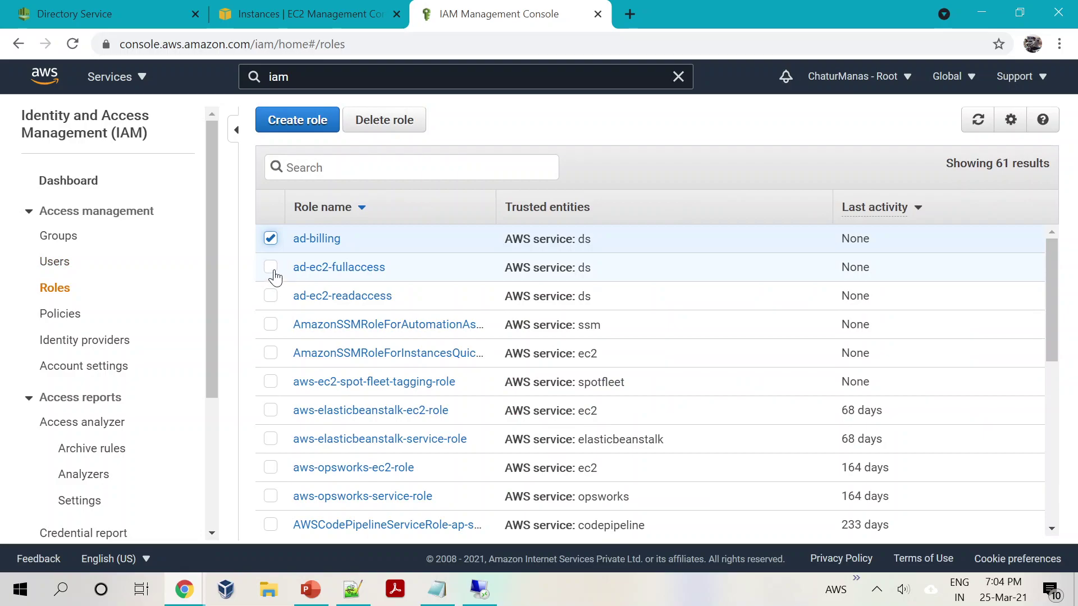
click(270, 268)
click(271, 296)
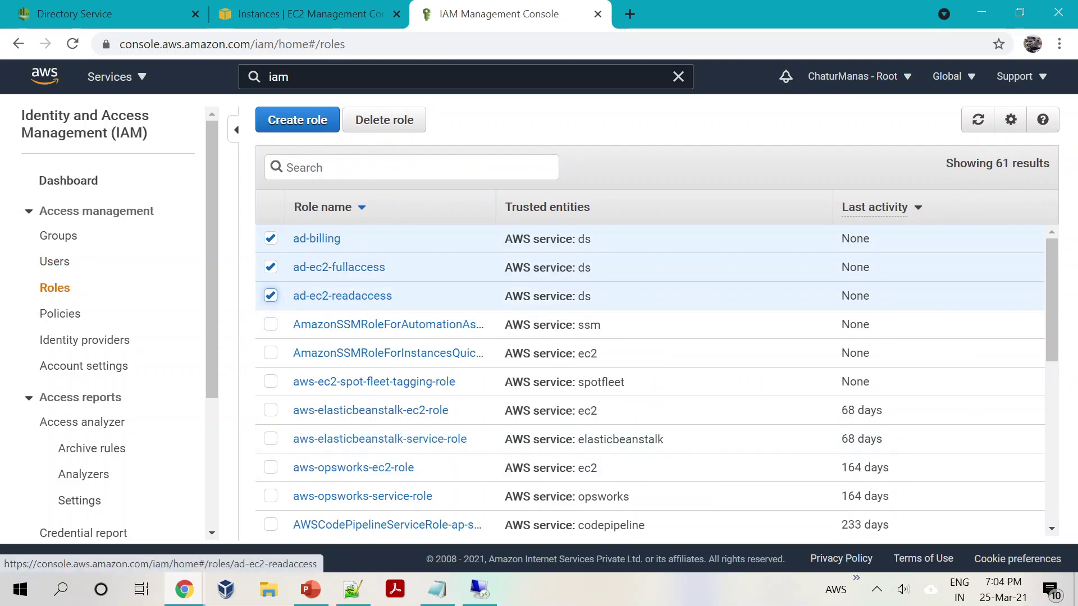
click(384, 119)
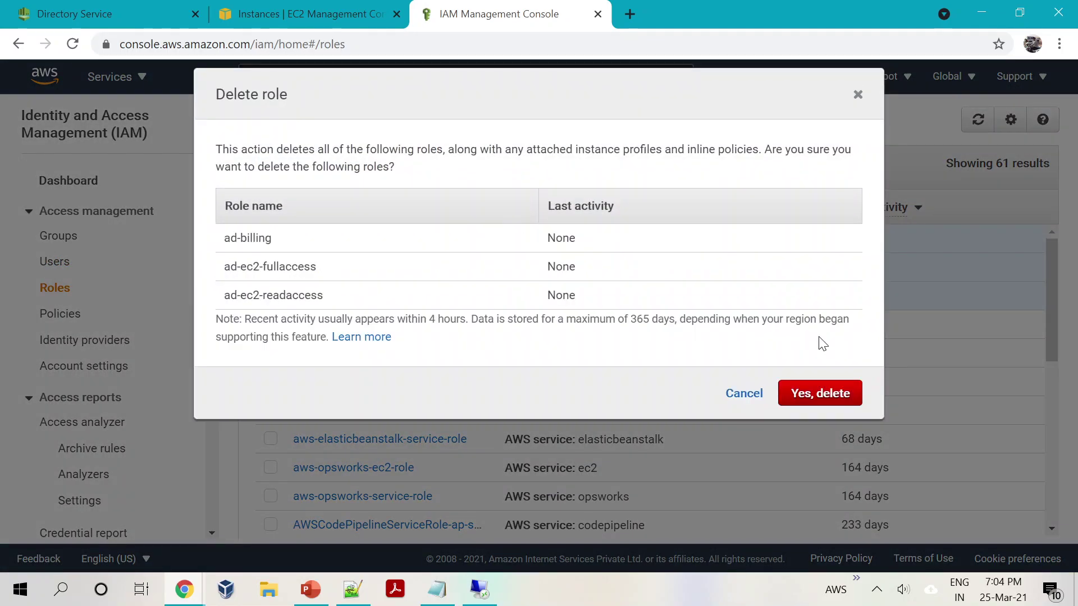
click(808, 396)
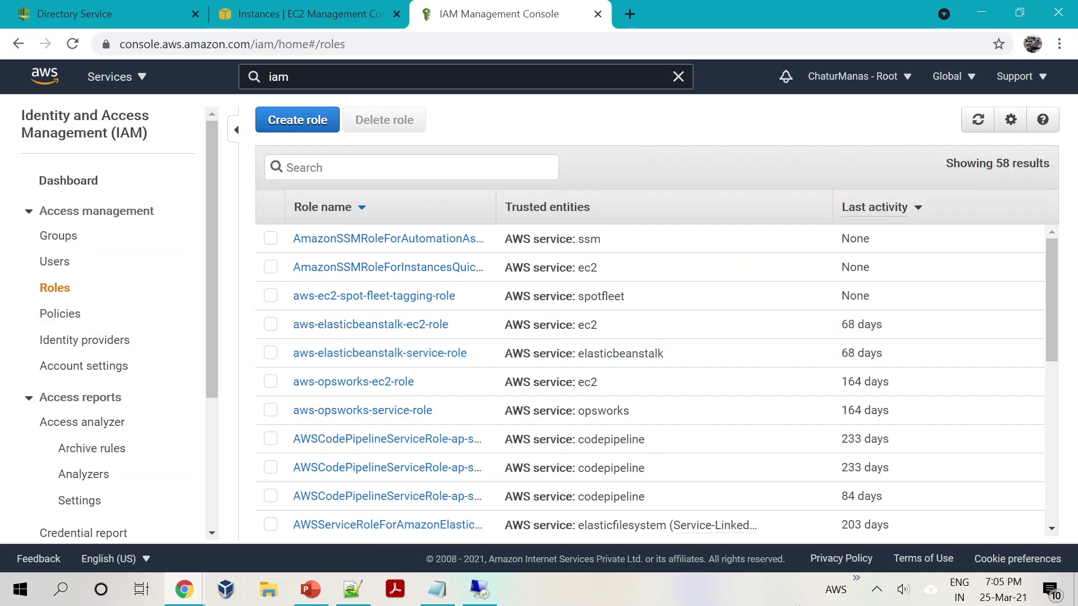
Step: Glance at the EC2 and Directory Service pages, then return to the IAM roles list
click(261, 3)
click(113, 15)
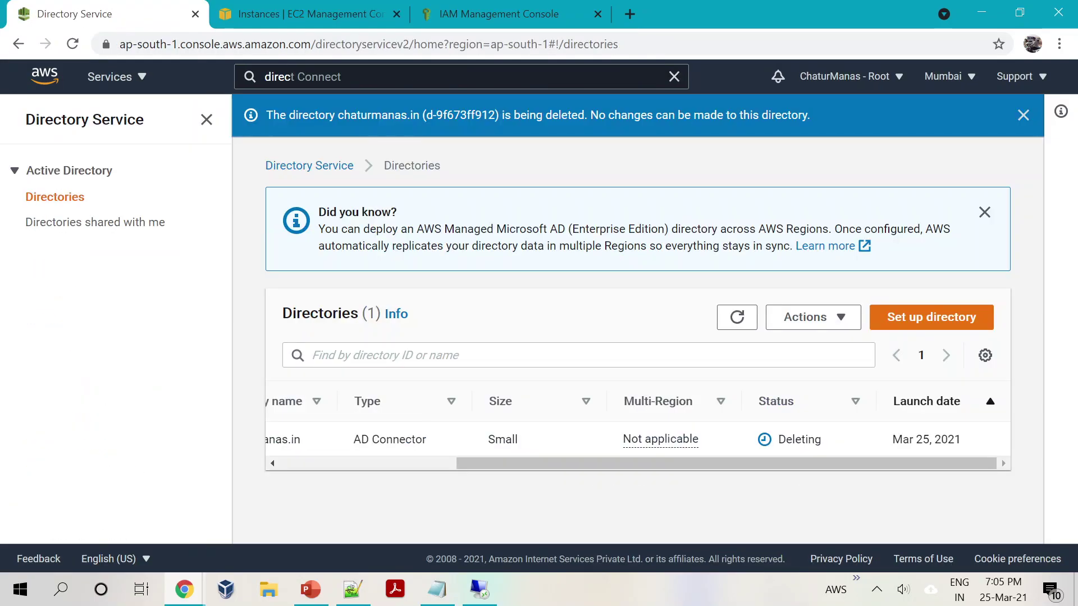
drag(631, 463, 497, 497)
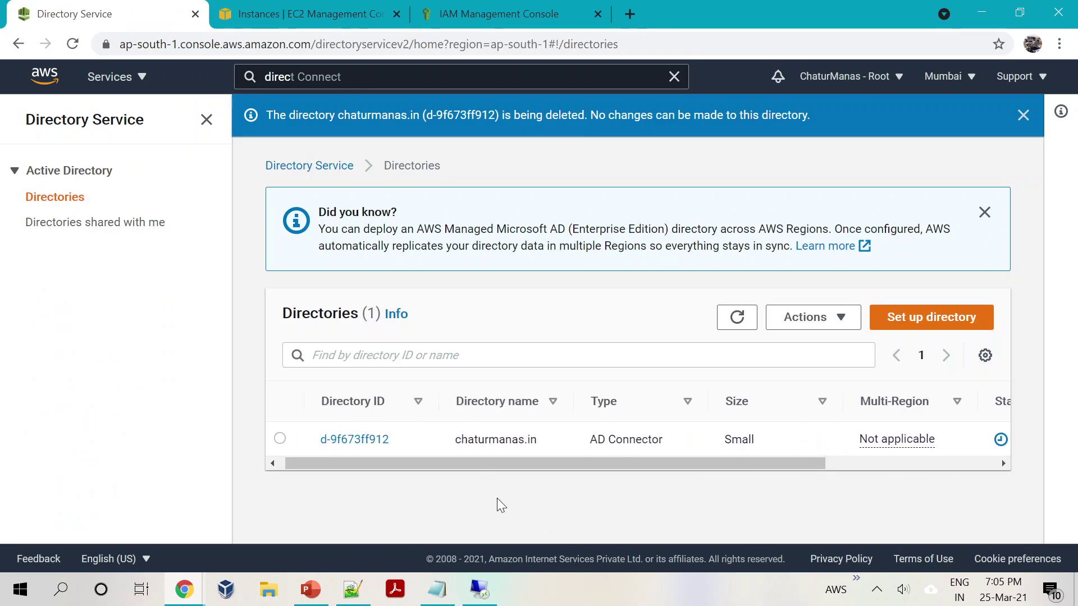
click(343, 8)
click(521, 10)
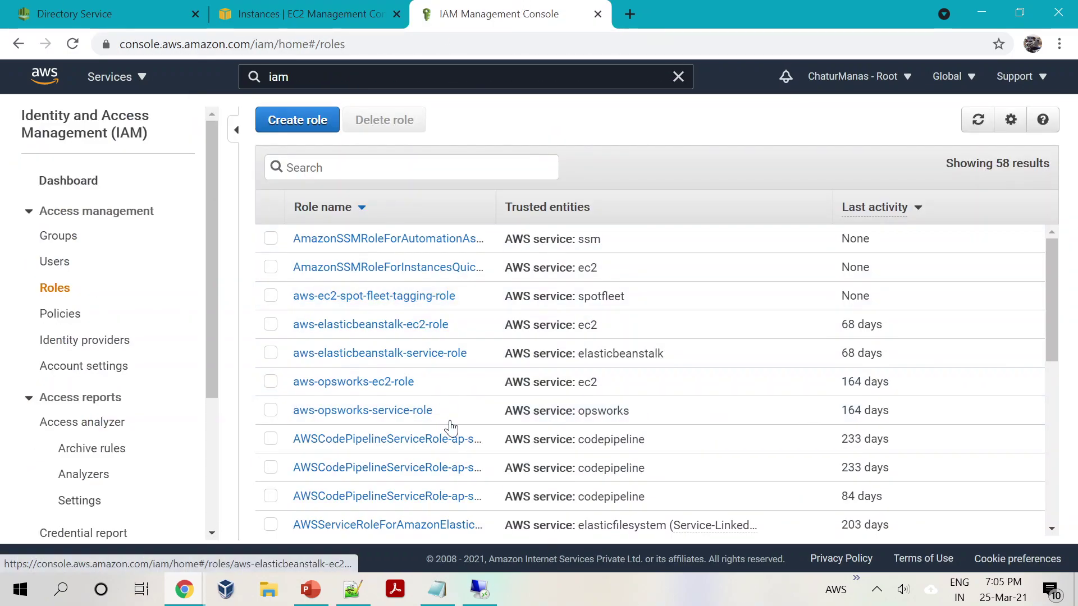
Step: Terminate the AD Server EC2 instance
click(279, 8)
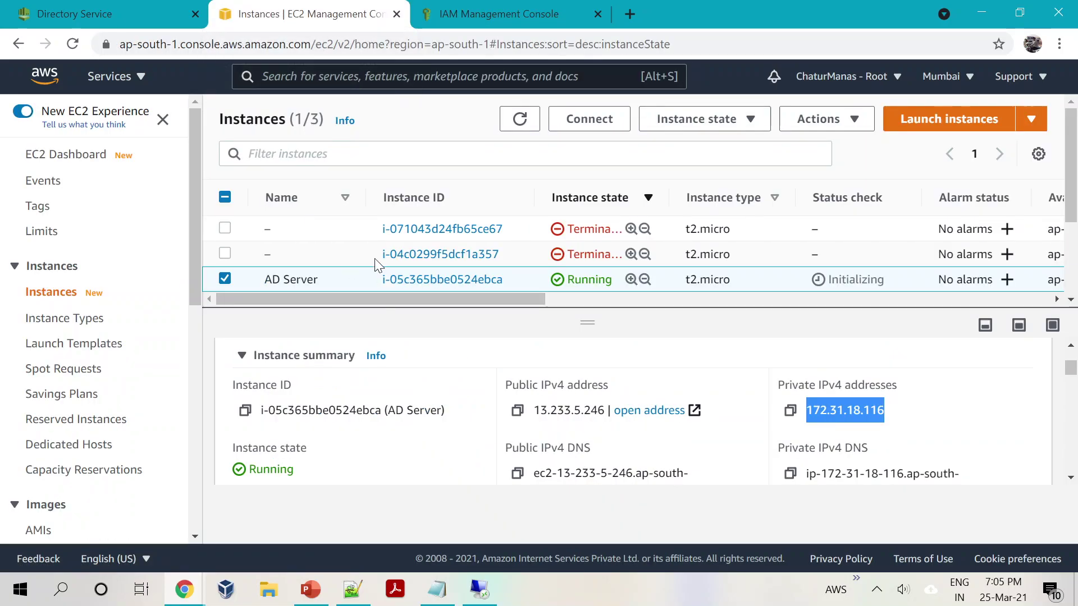
click(755, 120)
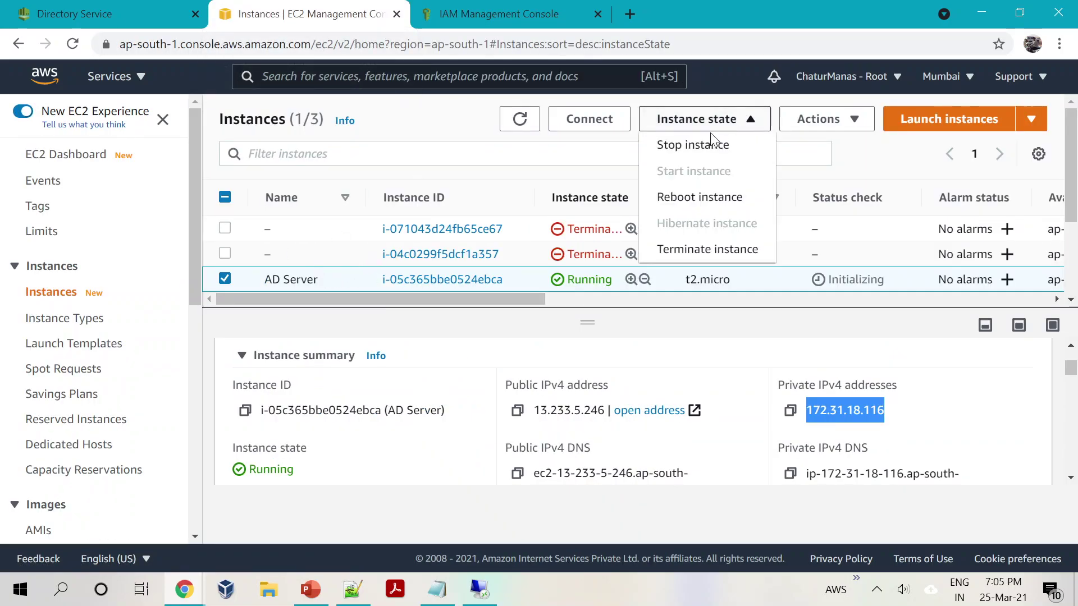
click(694, 257)
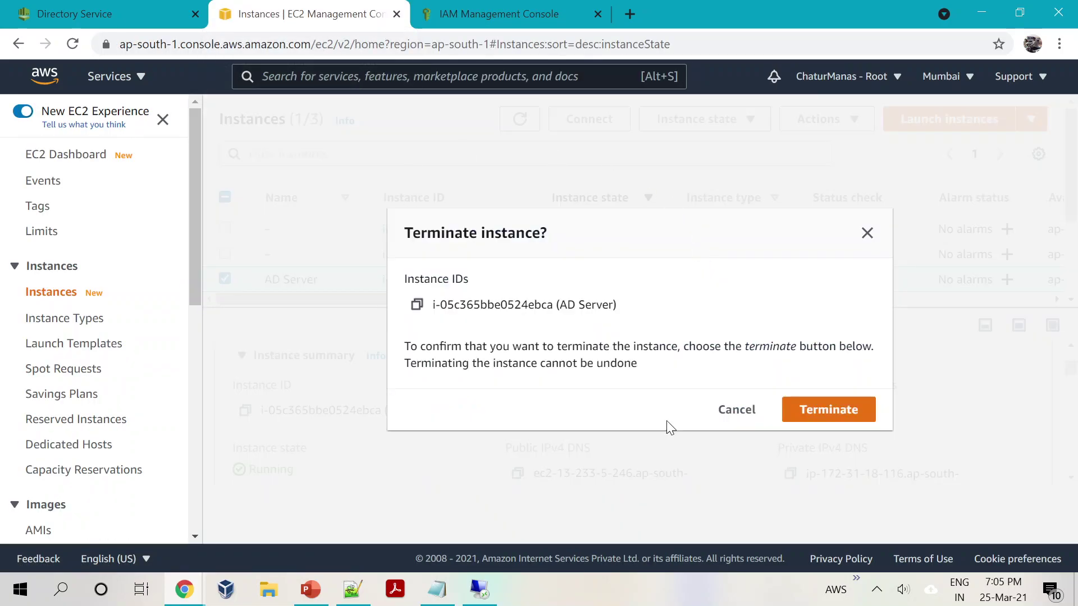
click(809, 409)
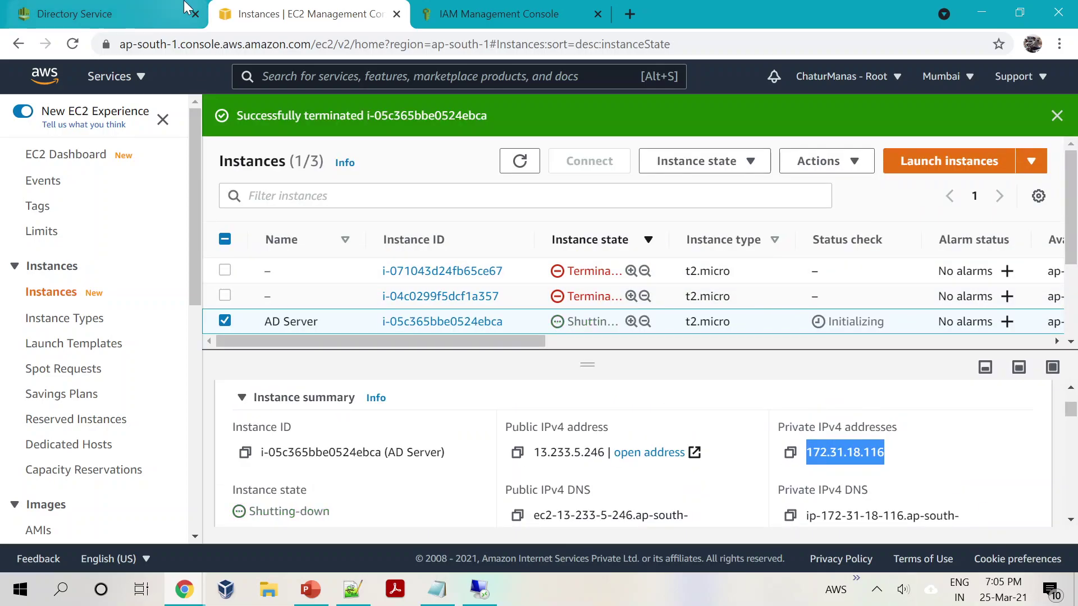
Step: Close the ended Remote Desktop session and reload the directories list showing chaturmanas.in still deleting
click(90, 7)
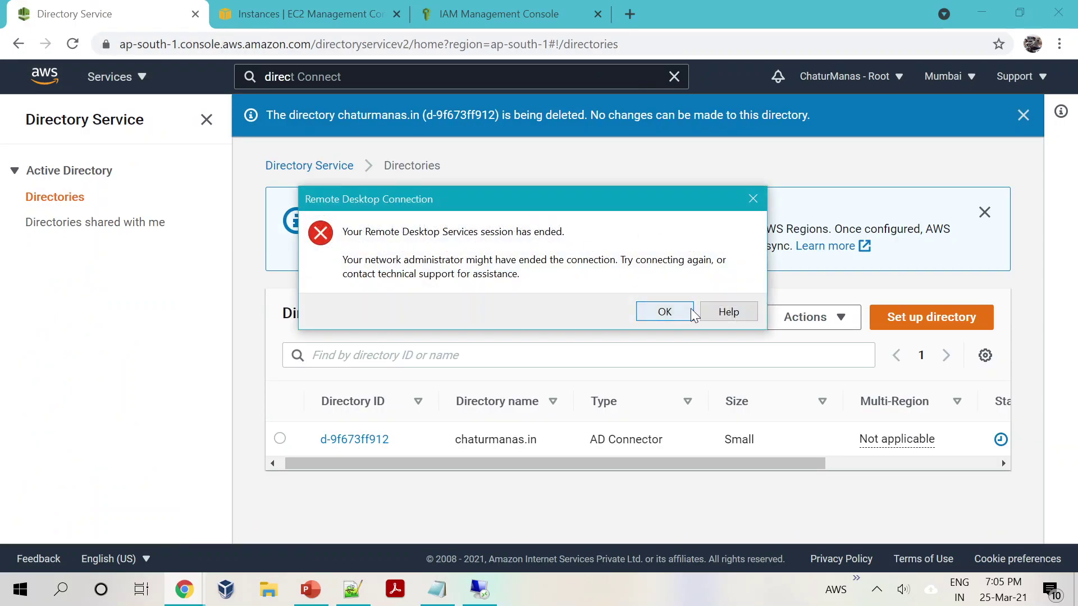
click(660, 313)
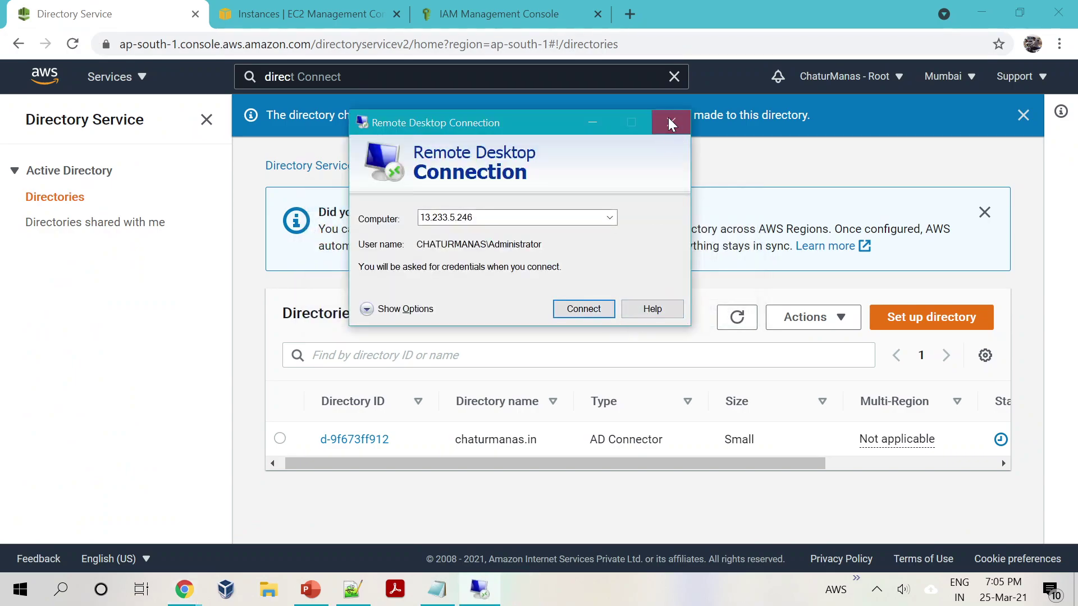
click(671, 122)
click(319, 7)
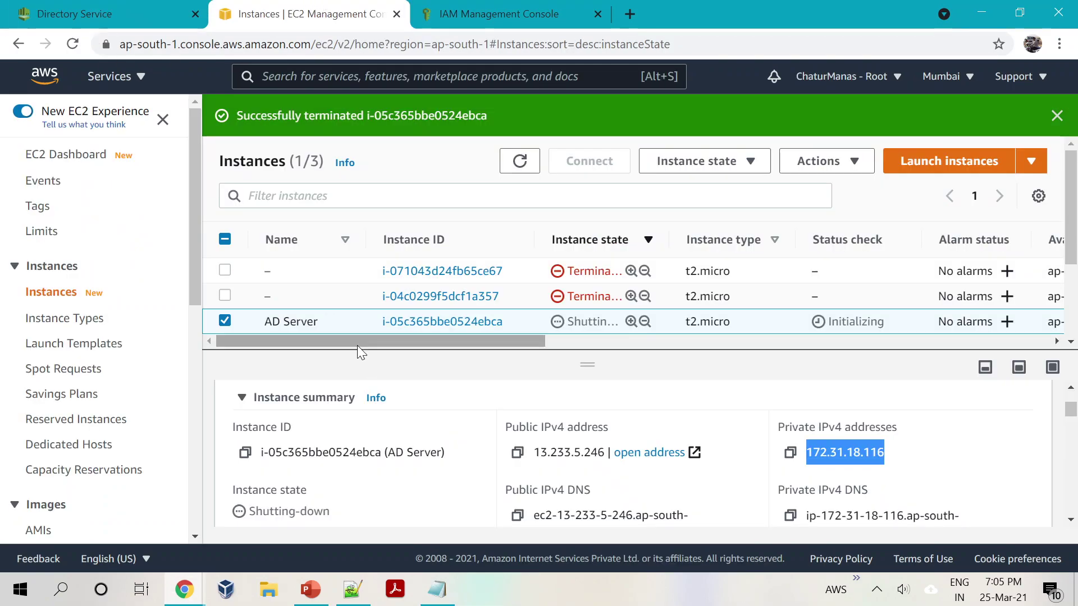
click(87, 5)
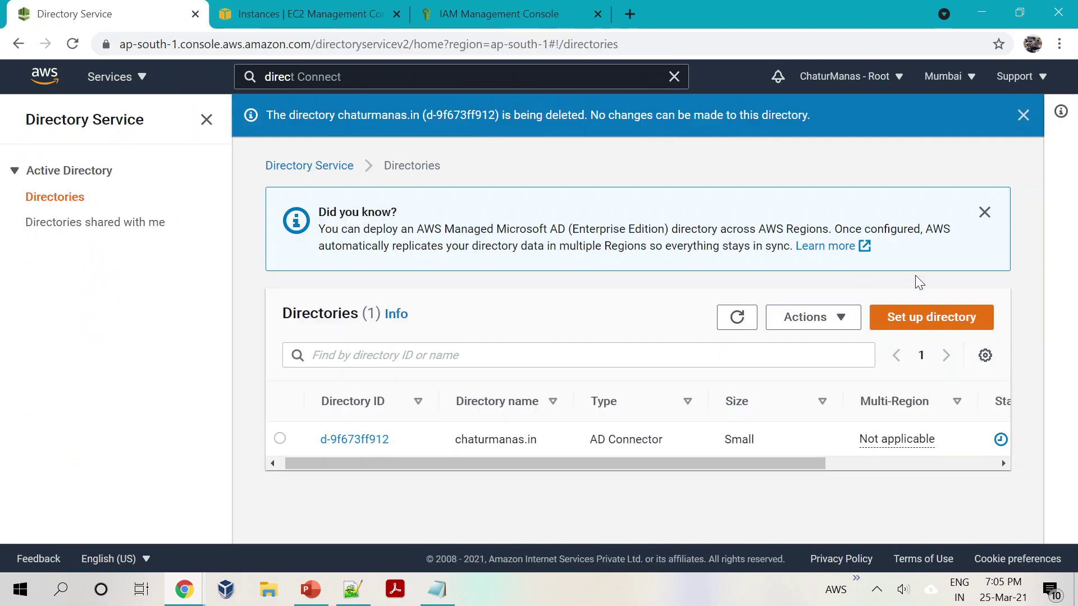
click(737, 317)
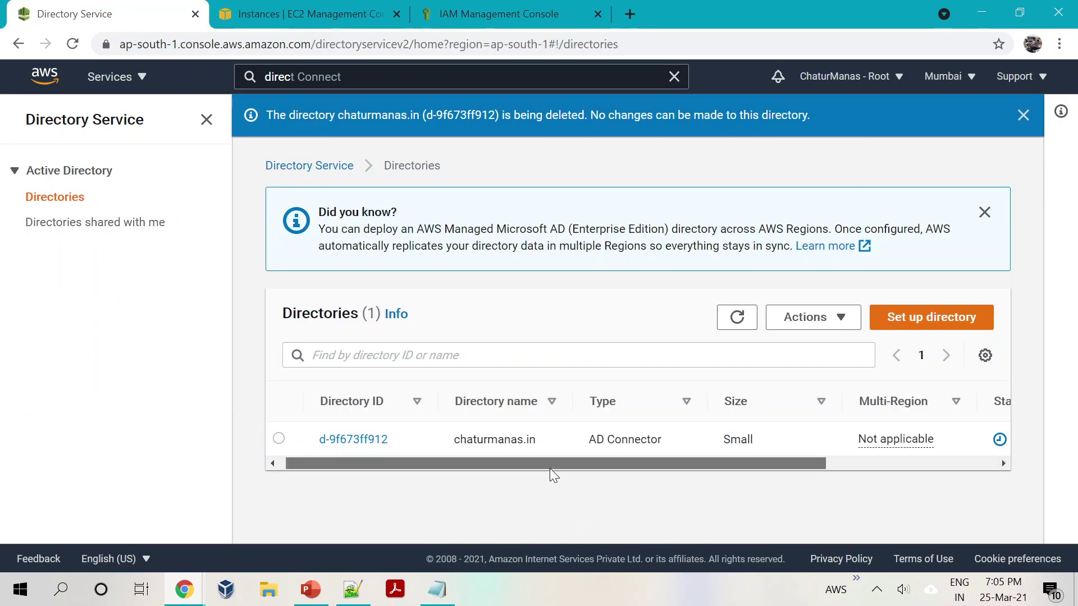
drag(550, 463, 689, 460)
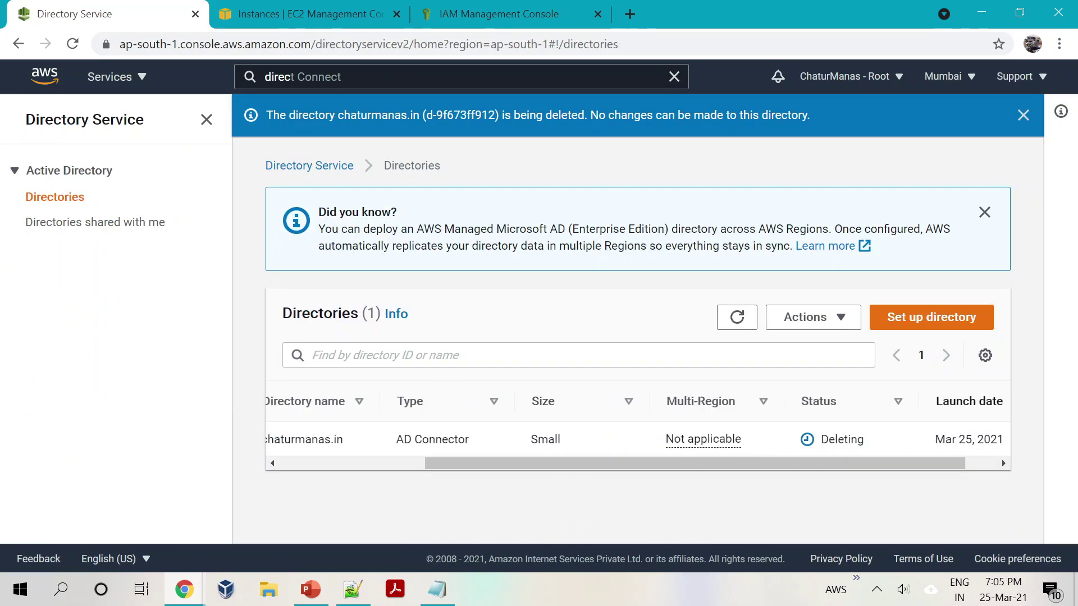
drag(735, 466, 570, 449)
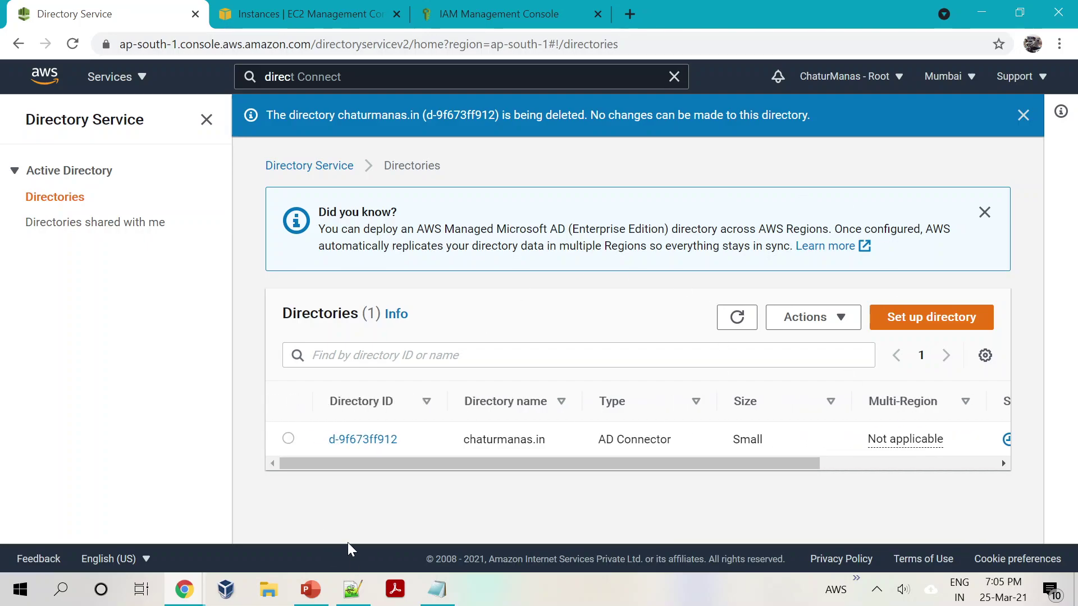
Step: On slide 3, point out the on-premise AD Server, the Users list and the AWS AD Connect boxes
click(306, 581)
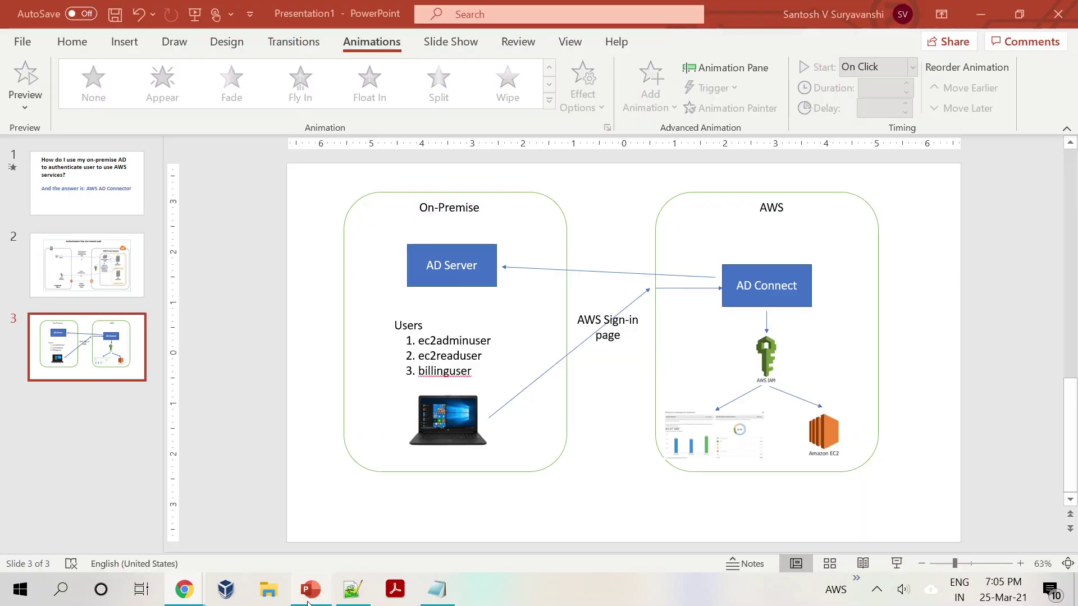
click(424, 256)
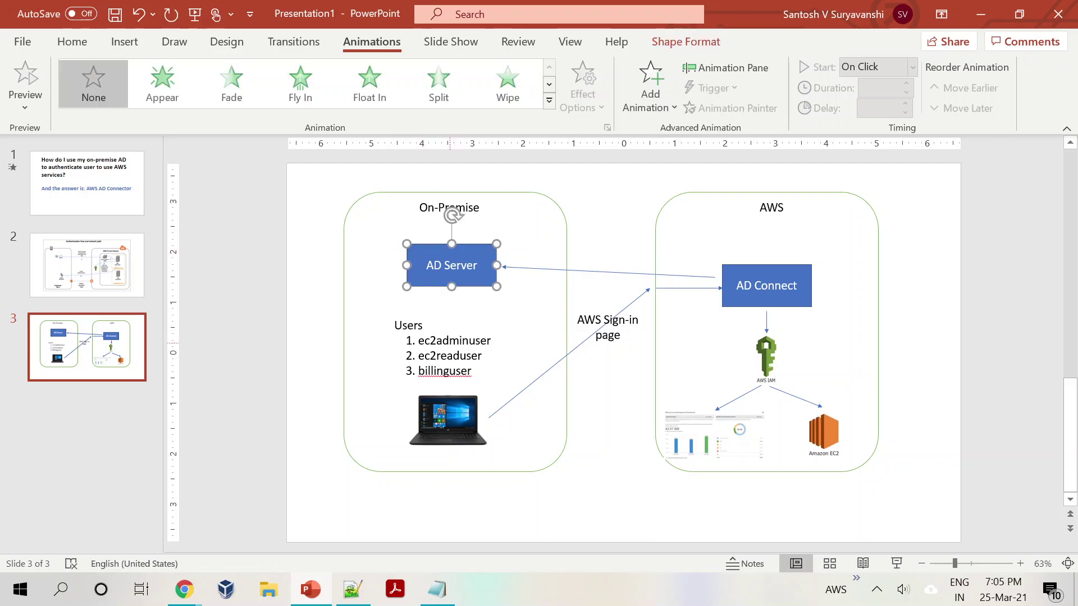
click(449, 341)
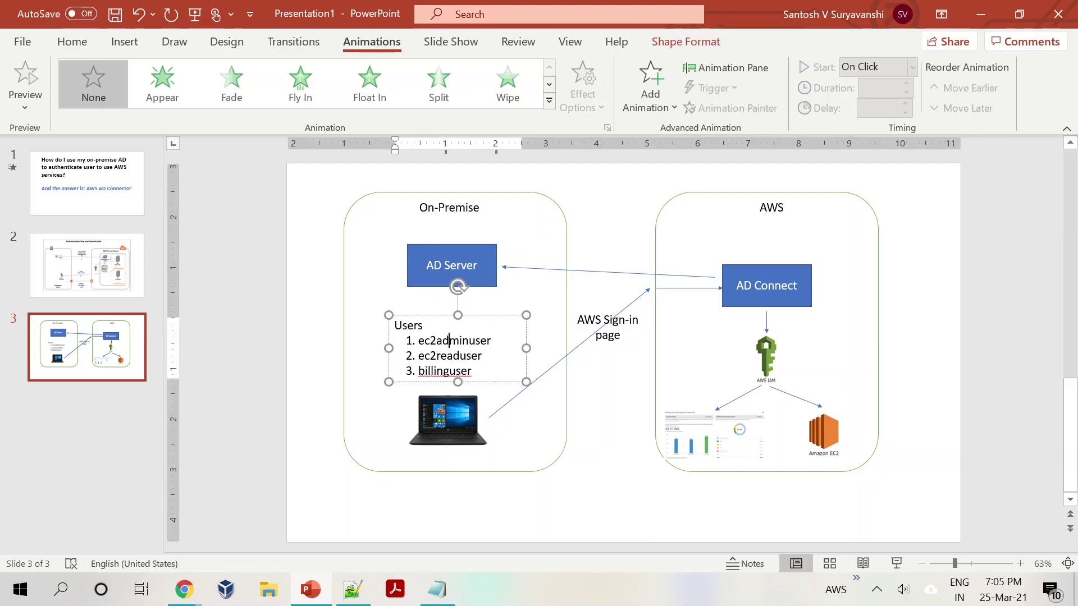
click(467, 269)
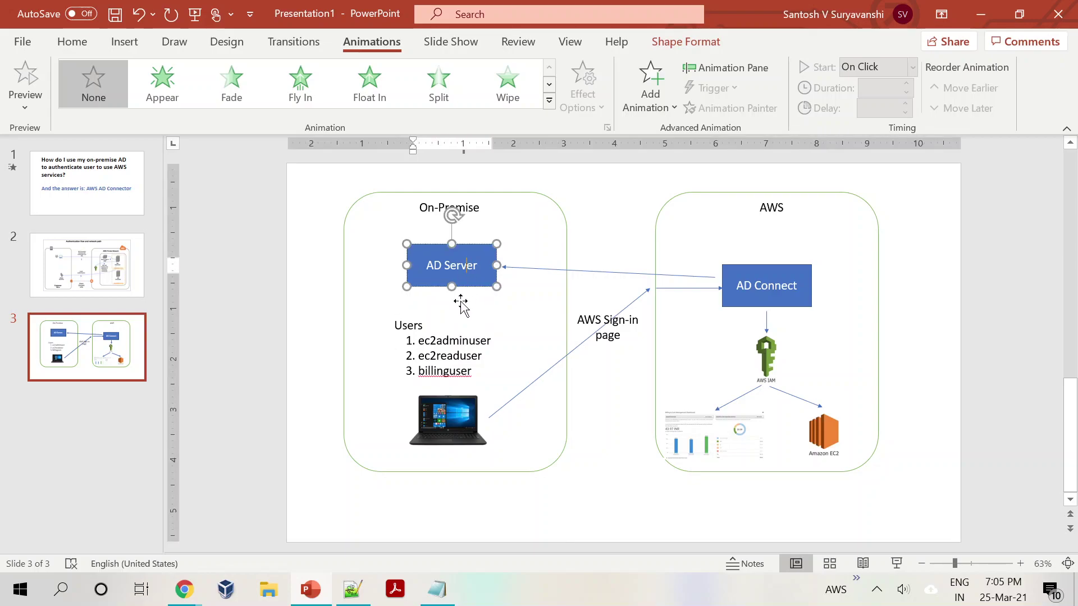
click(448, 340)
click(484, 315)
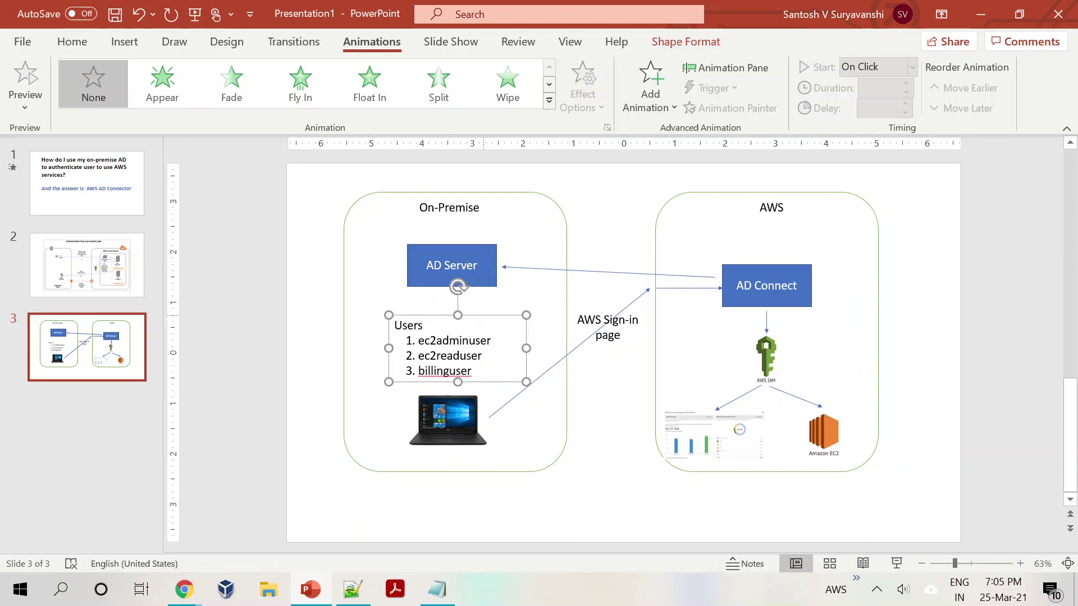
click(793, 302)
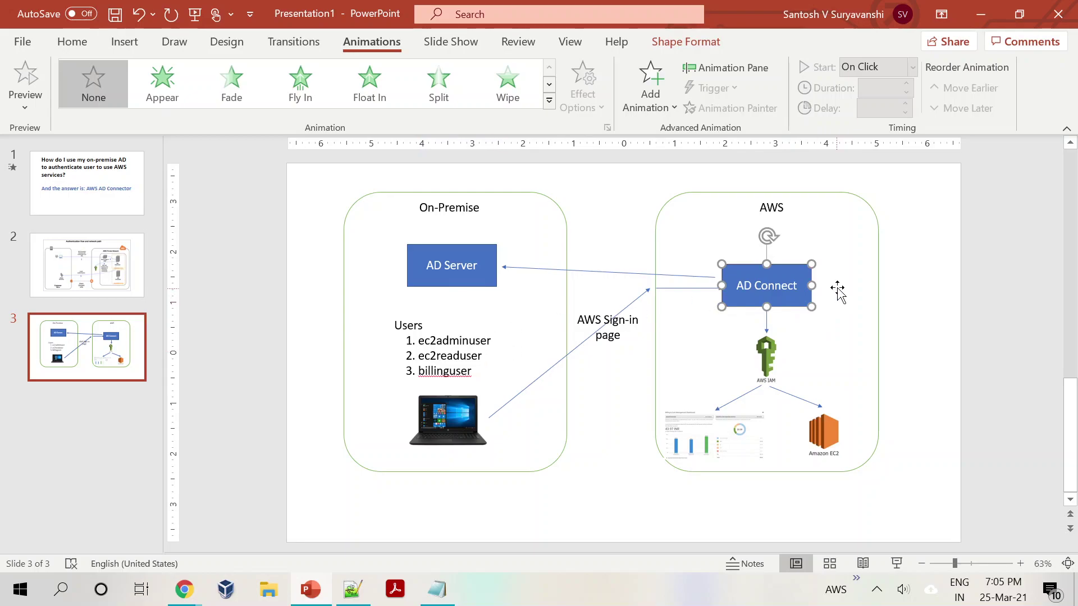